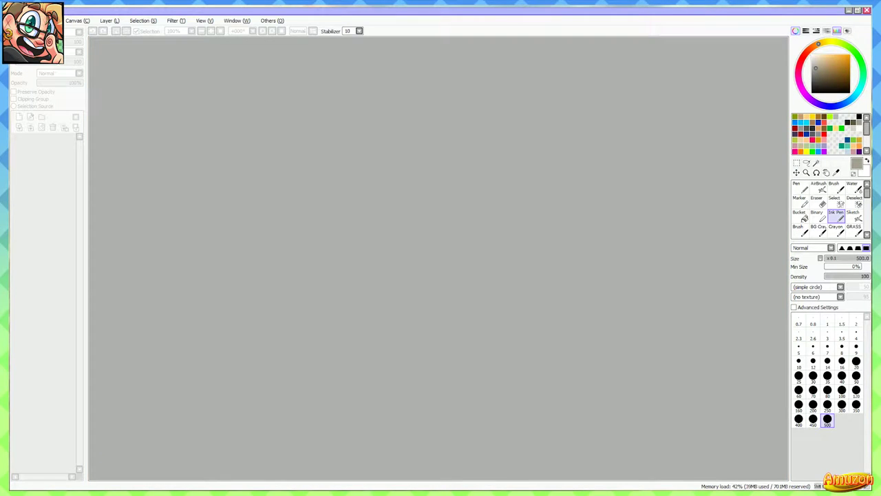
Create a new canvas 2000 by 2000 pixels at 300 pixels per inch
key(ctrl+n)
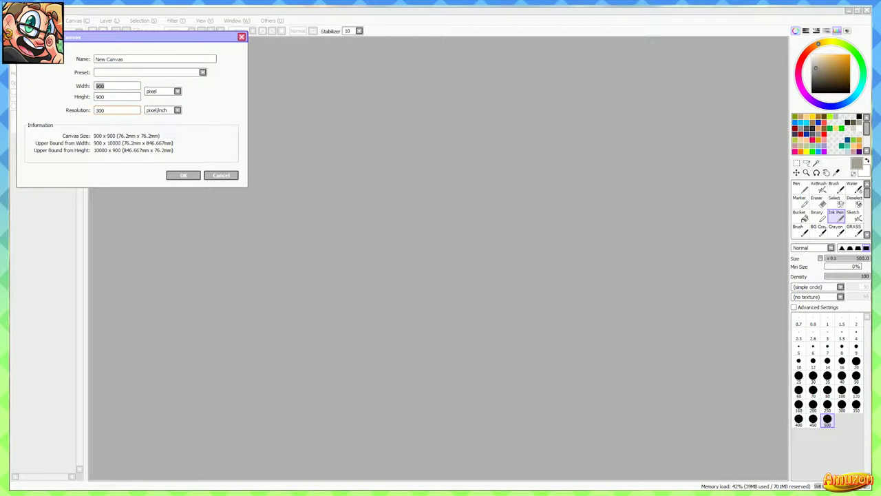
text(2000)
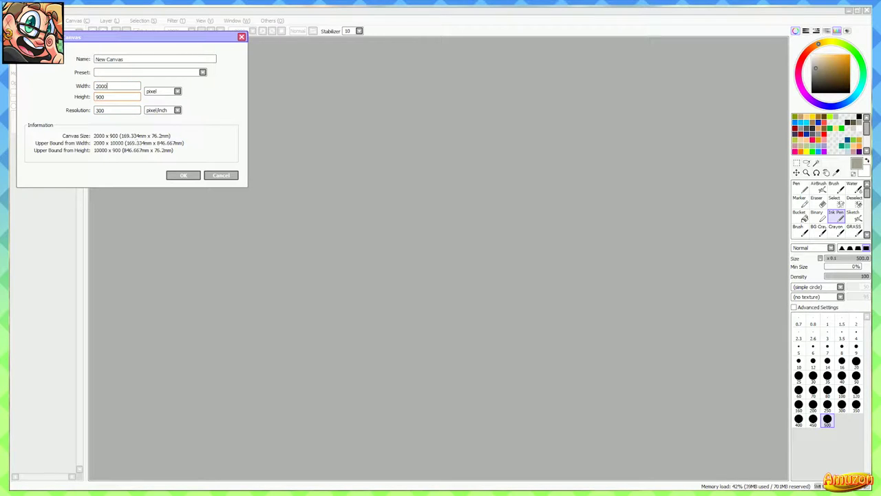
key(Tab)
text(2)
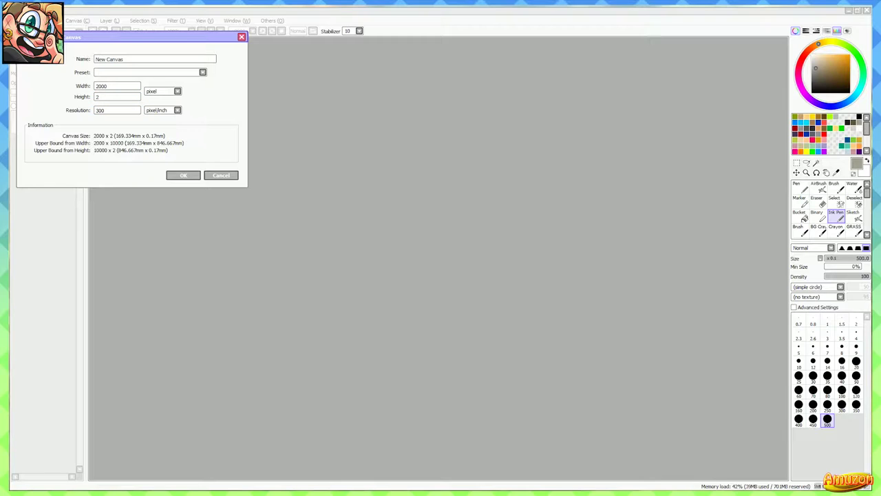
text(000)
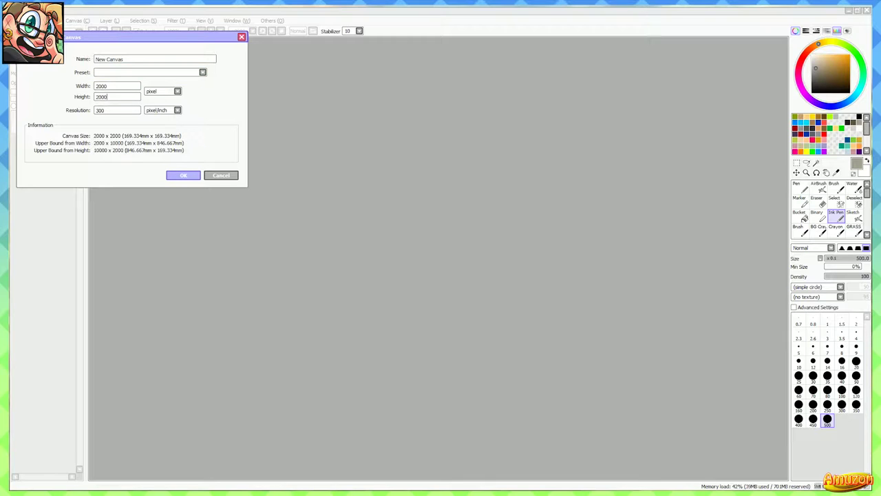
click(183, 175)
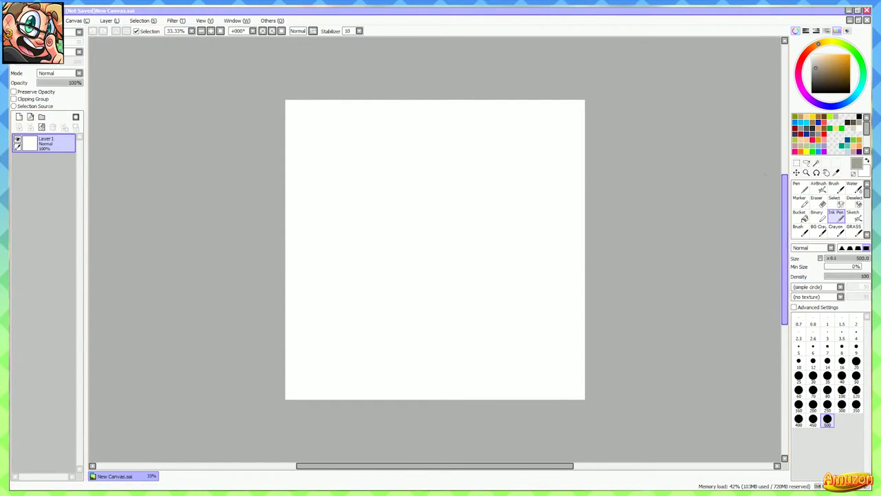
Choose the Sketch brush and set its size to 9
click(853, 216)
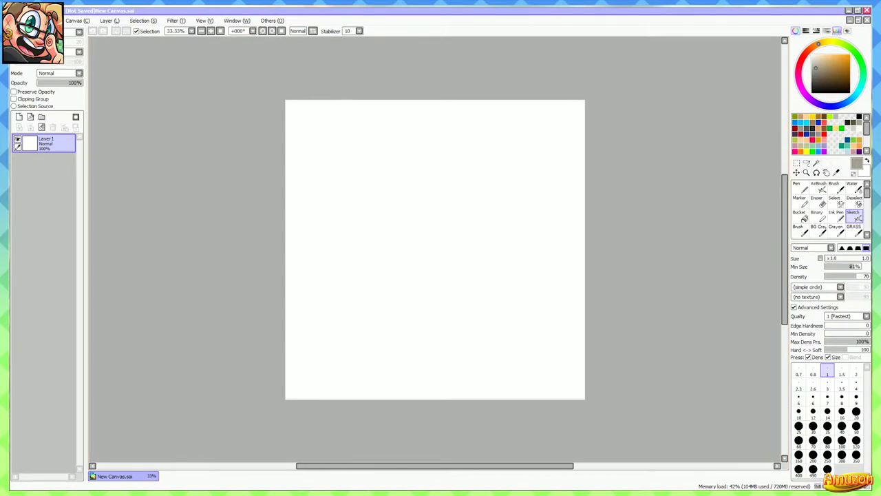
click(856, 397)
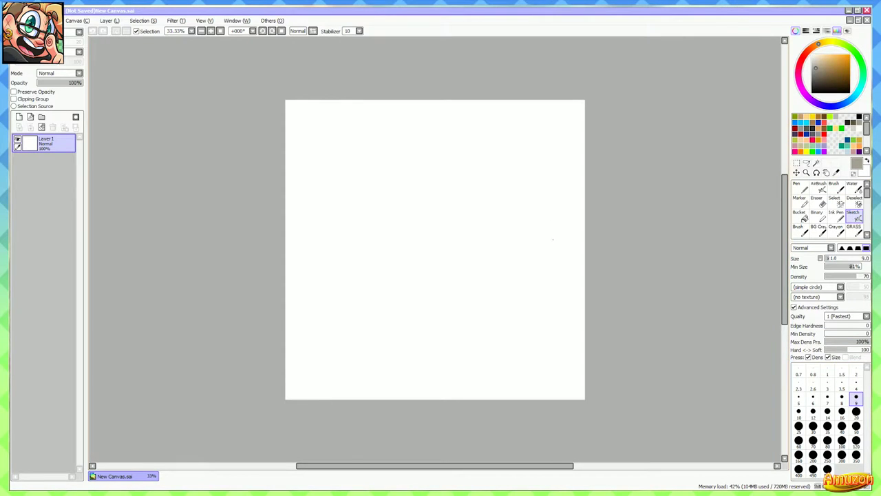
mouse_move(480, 178)
mouse_down()
mouse_move(482, 192)
mouse_move(509, 201)
mouse_move(490, 177)
mouse_up()
scroll(431, 144, up, 3)
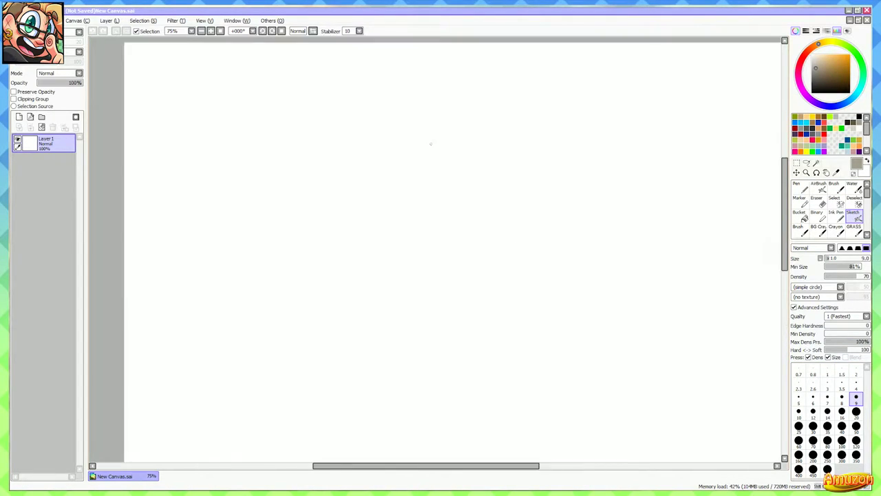
scroll(431, 143, up, 1)
mouse_move(433, 156)
mouse_down()
mouse_move(465, 139)
mouse_move(449, 244)
mouse_move(479, 256)
mouse_up()
key(ctrl+z)
key(ctrl+z)
key(ctrl+z)
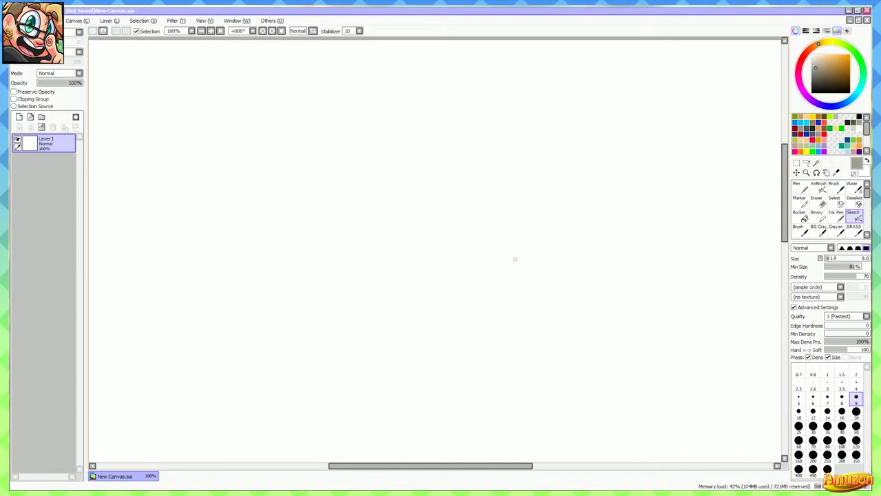
scroll(515, 258, down, 1)
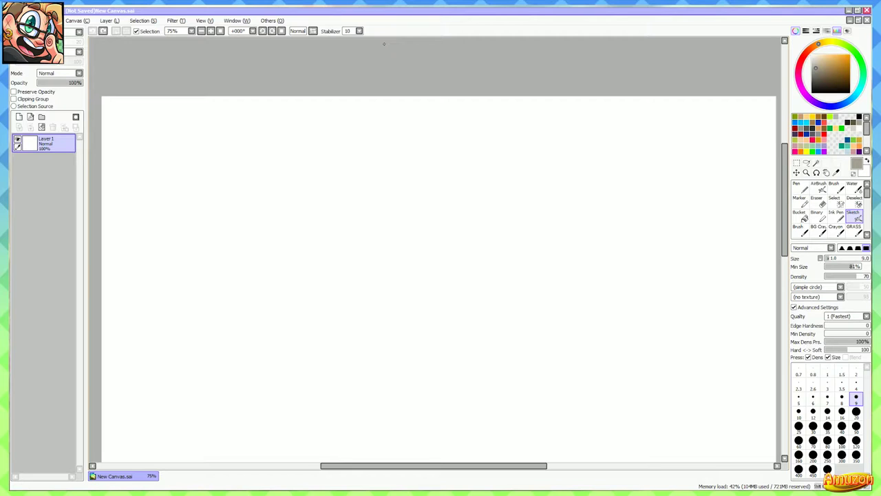
drag(485, 282, 491, 209)
scroll(438, 195, down, 2)
scroll(458, 214, up, 2)
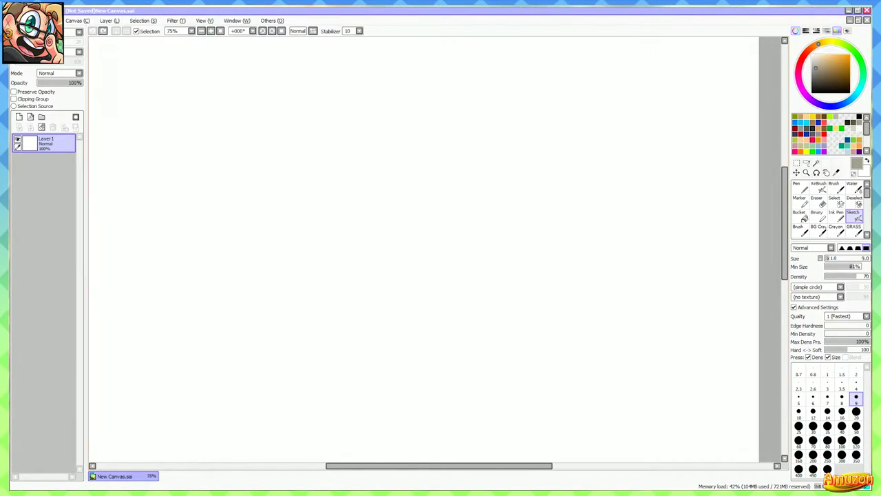
scroll(493, 225, down, 1)
scroll(493, 225, up, 1)
scroll(502, 230, down, 1)
drag(502, 231, 492, 184)
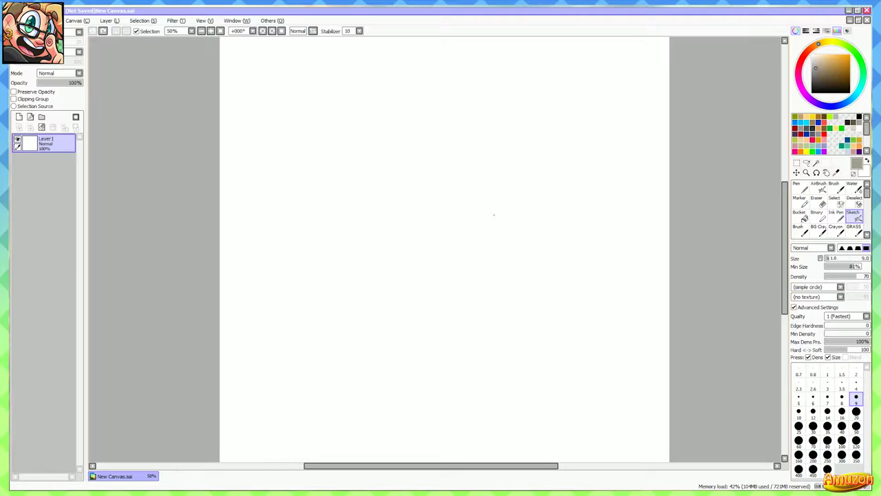
drag(493, 214, 485, 229)
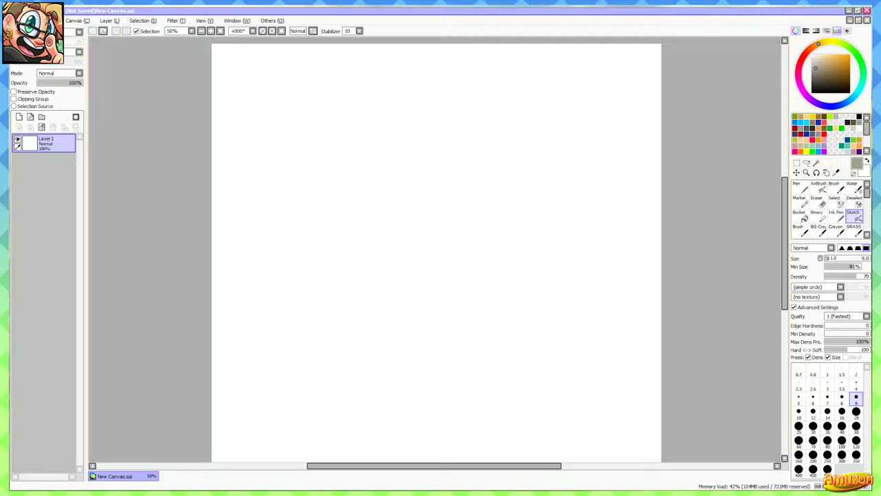
scroll(482, 189, down, 1)
drag(487, 203, 481, 216)
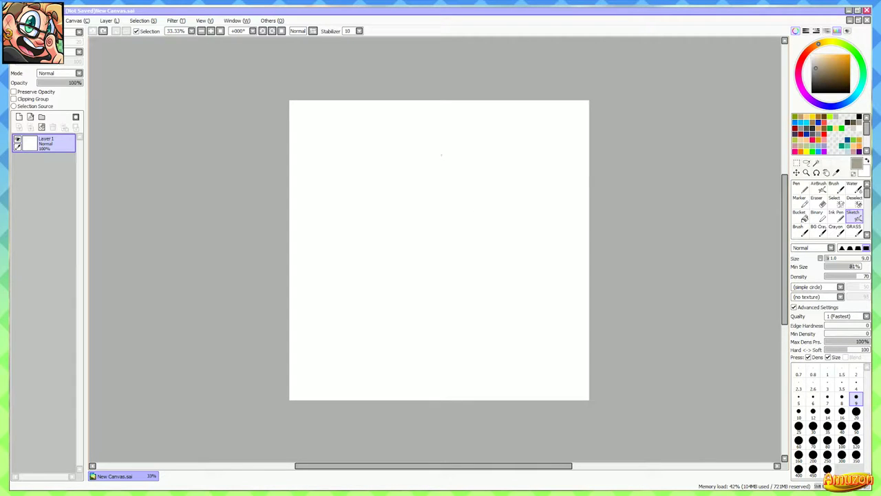
mouse_move(442, 155)
mouse_down()
mouse_move(450, 162)
mouse_move(439, 152)
mouse_up()
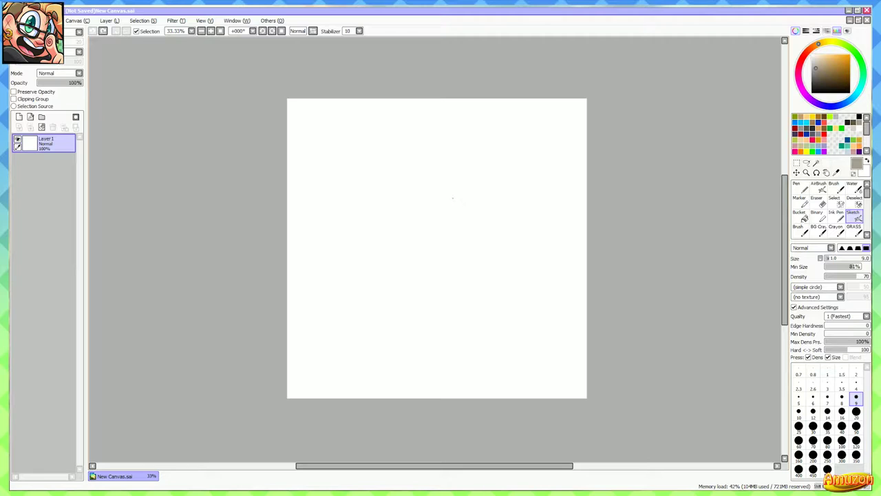
Handwrite a short word beginning with "Soni" in grey near the canvas's upper middle, and undo all of its strokes
scroll(455, 201, up, 1)
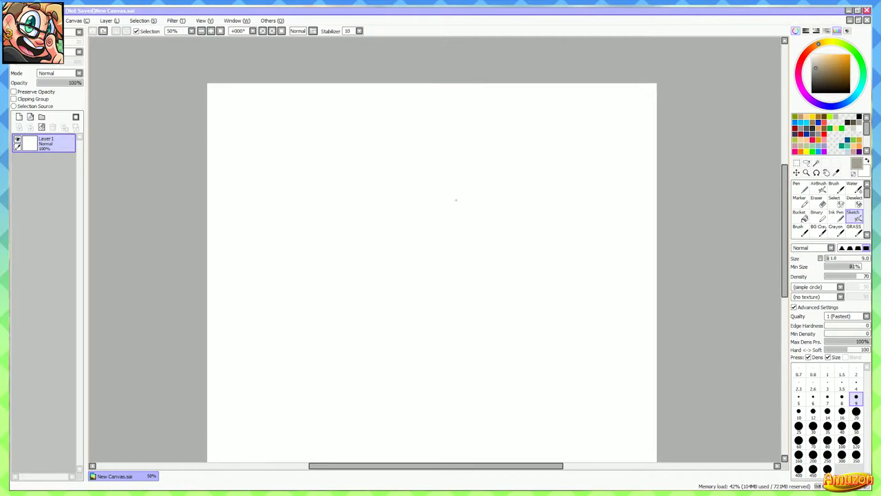
scroll(475, 215, up, 1)
drag(473, 211, 543, 255)
drag(440, 201, 431, 241)
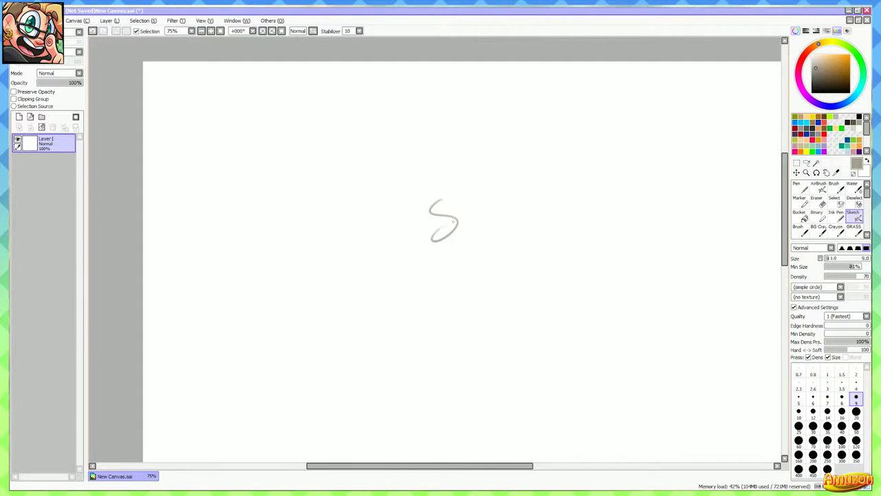
mouse_move(470, 211)
mouse_down()
mouse_move(503, 216)
mouse_move(491, 191)
mouse_move(526, 209)
mouse_up()
key(ctrl+z)
key(ctrl+z)
key(ctrl+z)
key(ctrl+z)
key(ctrl+z)
key(ctrl+z)
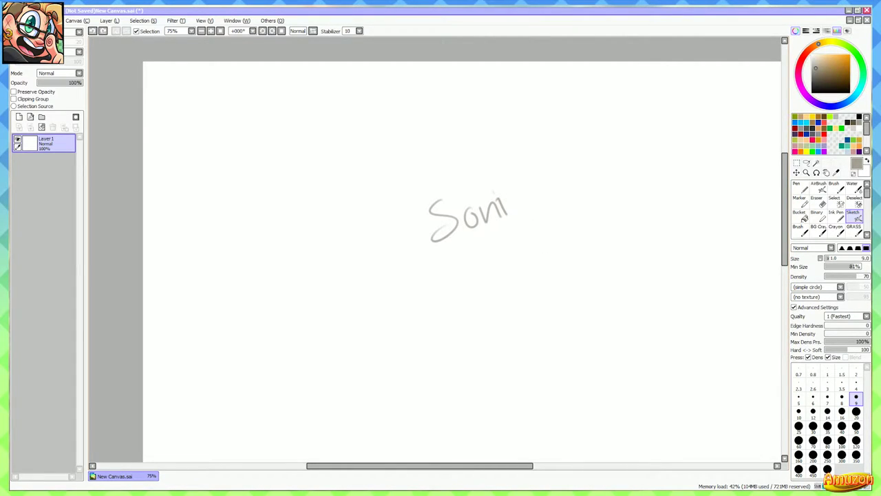
Pick the muted blue swatch, try loose Sketch strokes in that colour on the canvas, and undo them
drag(529, 241, 475, 210)
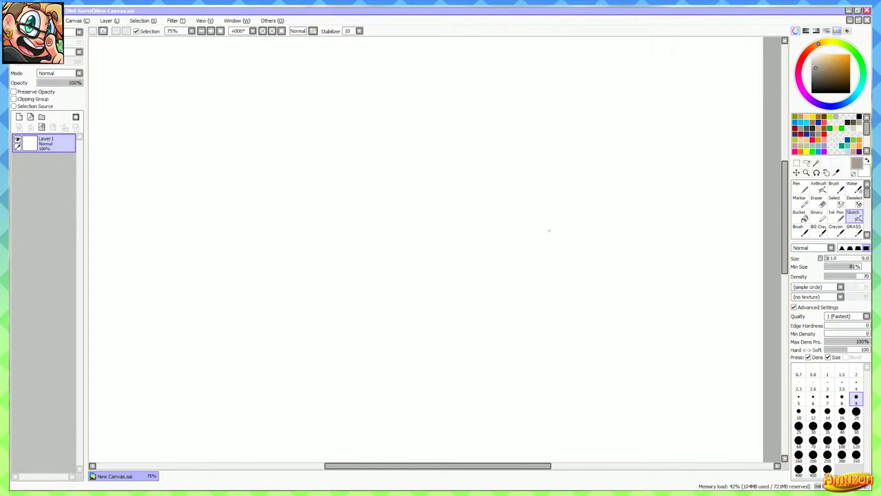
scroll(551, 230, down, 1)
drag(551, 230, 555, 208)
scroll(694, 155, up, 1)
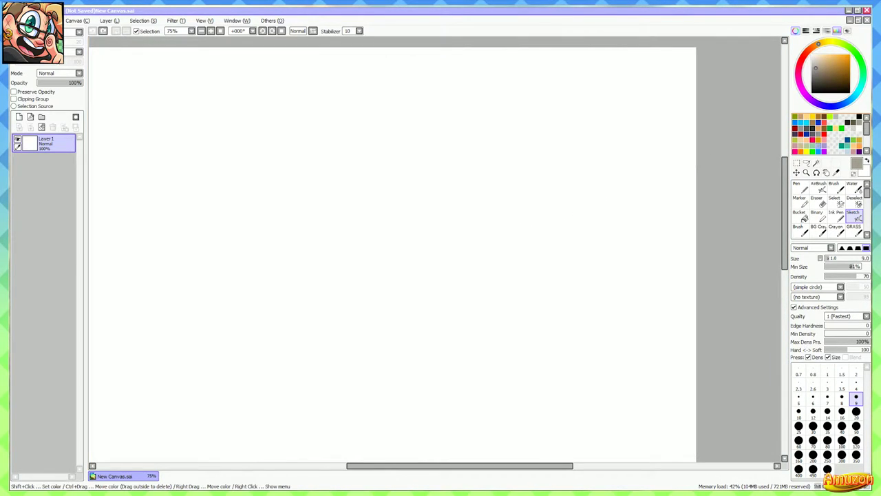
click(818, 146)
drag(441, 186, 486, 184)
mouse_move(453, 154)
mouse_down()
mouse_move(409, 162)
mouse_move(471, 204)
mouse_move(527, 354)
mouse_up()
key(ctrl+z)
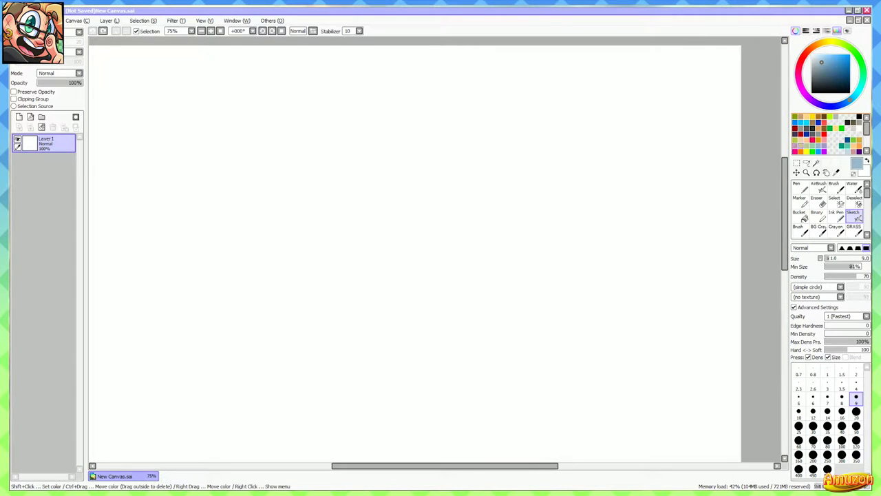
Try muted pink, green and purple as the sketching colour, and settle on the muted light blue
click(799, 146)
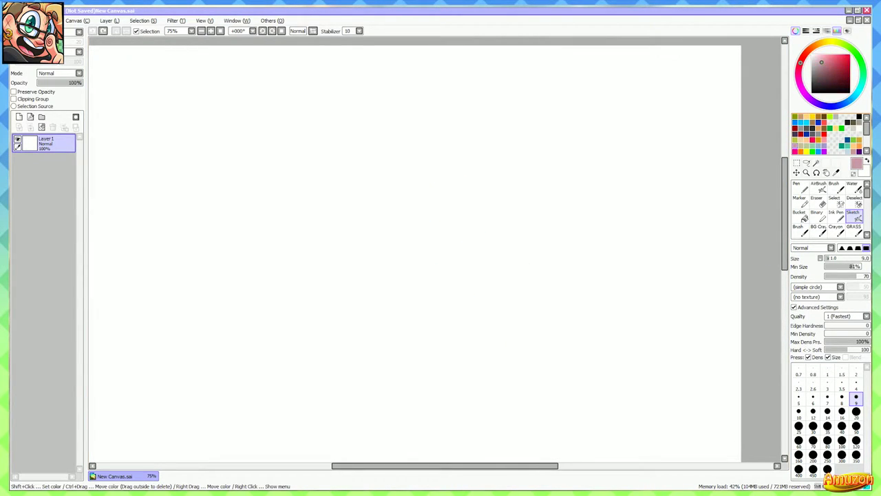
click(806, 146)
click(806, 146)
click(813, 146)
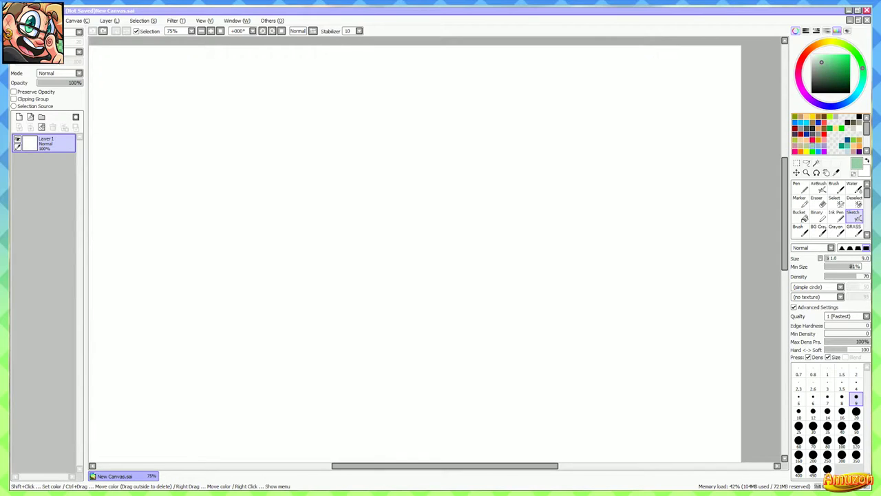
click(818, 146)
drag(849, 100, 819, 105)
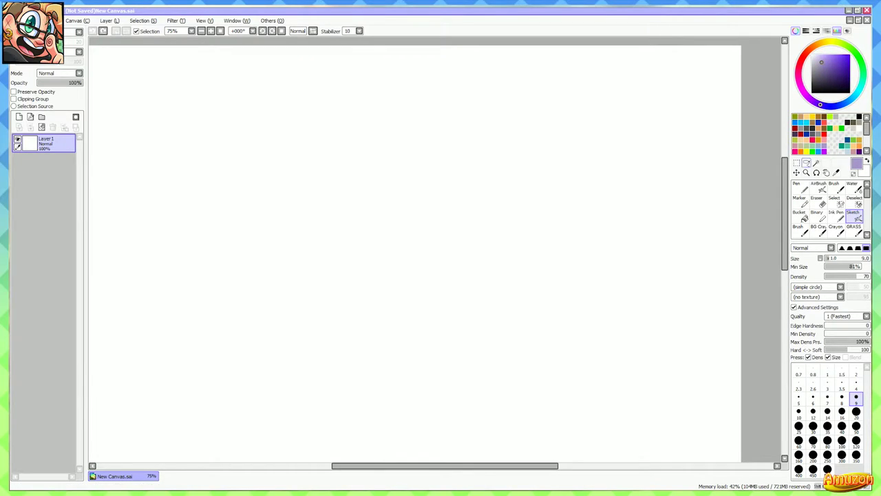
mouse_move(735, 187)
mouse_down()
mouse_move(766, 184)
mouse_move(735, 202)
mouse_up()
click(850, 99)
Sketch a rough circle with crossed vertical and horizontal guidelines in light blue, and undo all of its strokes
mouse_move(521, 220)
mouse_down()
mouse_move(478, 160)
mouse_move(422, 246)
mouse_move(412, 220)
mouse_up()
drag(468, 148, 462, 259)
drag(418, 223, 498, 221)
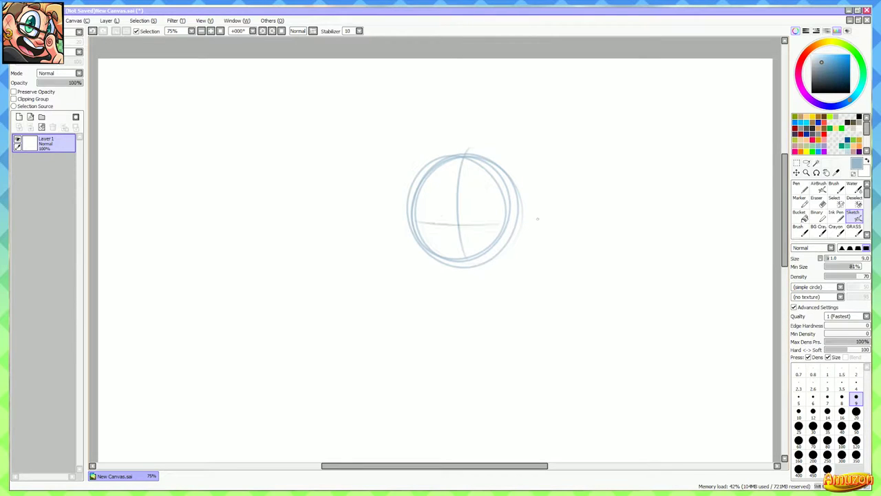
key(ctrl+z)
key(ctrl+z)
key(ctrl+z)
key(ctrl+z)
key(ctrl+z)
key(ctrl+z)
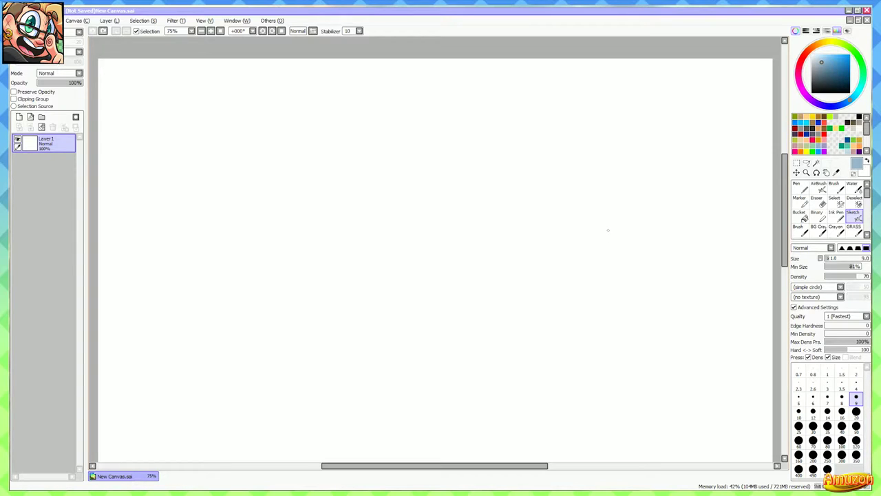
Try several loose wavy strokes with the light blue Sketch brush, both zoomed out and in close-up, and undo them
drag(616, 252, 622, 247)
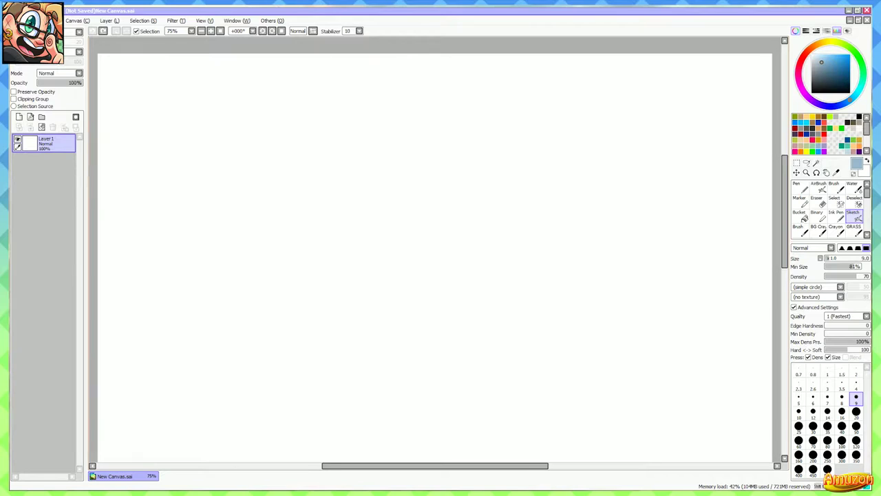
scroll(465, 211, up, 2)
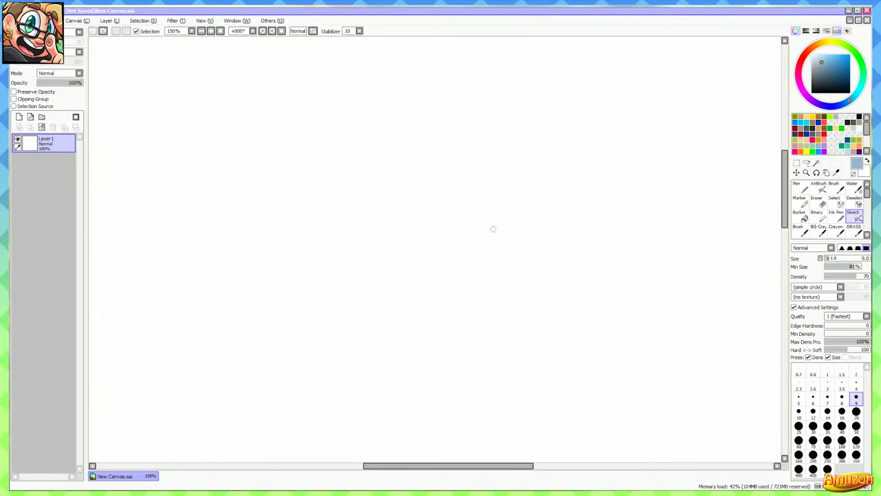
scroll(492, 228, down, 2)
mouse_move(441, 248)
mouse_down()
mouse_move(459, 226)
mouse_move(561, 254)
mouse_move(506, 356)
mouse_up()
scroll(554, 294, up, 5)
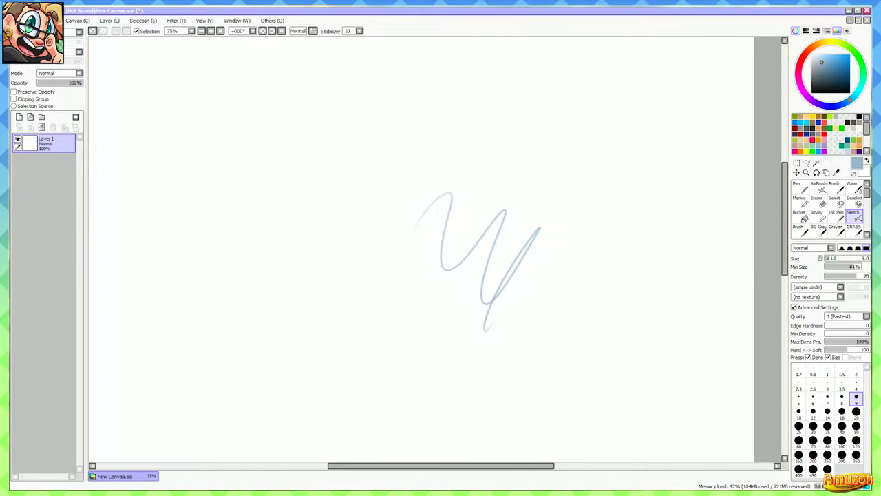
mouse_move(512, 289)
mouse_down()
mouse_move(578, 218)
mouse_move(667, 258)
mouse_move(702, 296)
mouse_up()
drag(633, 172, 716, 311)
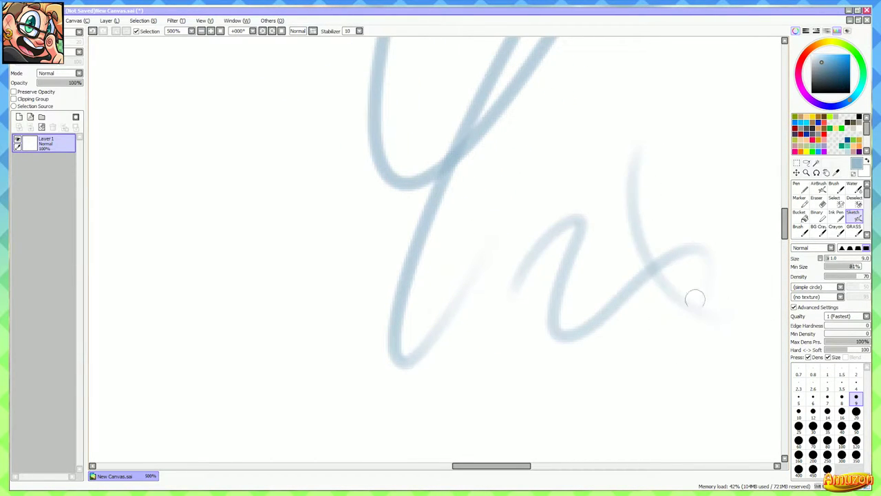
mouse_move(600, 385)
mouse_down()
mouse_move(703, 182)
mouse_move(650, 412)
mouse_up()
scroll(662, 298, down, 5)
scroll(658, 295, down, 1)
mouse_move(658, 295)
mouse_down()
mouse_move(625, 281)
mouse_move(580, 283)
mouse_up()
key(ctrl+z)
key(ctrl+z)
key(ctrl+z)
key(ctrl+z)
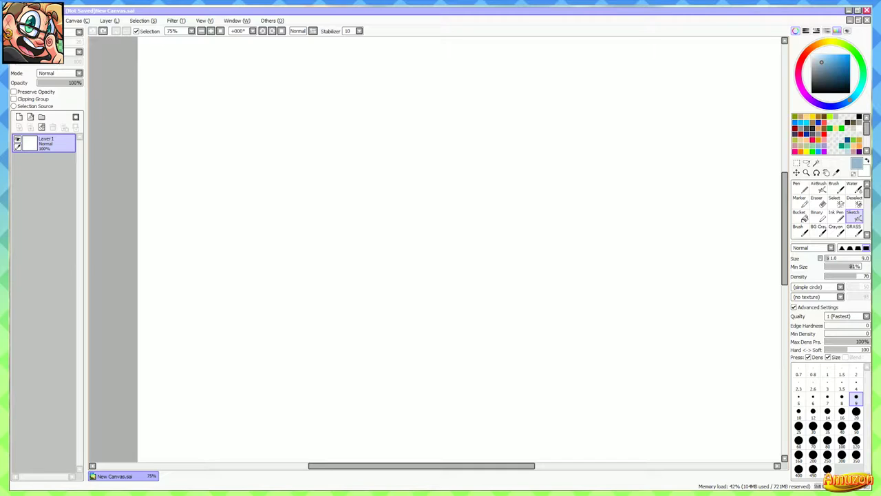
Try broad light blue strokes with the Ink Pen at size 500, and undo them
scroll(447, 248, down, 1)
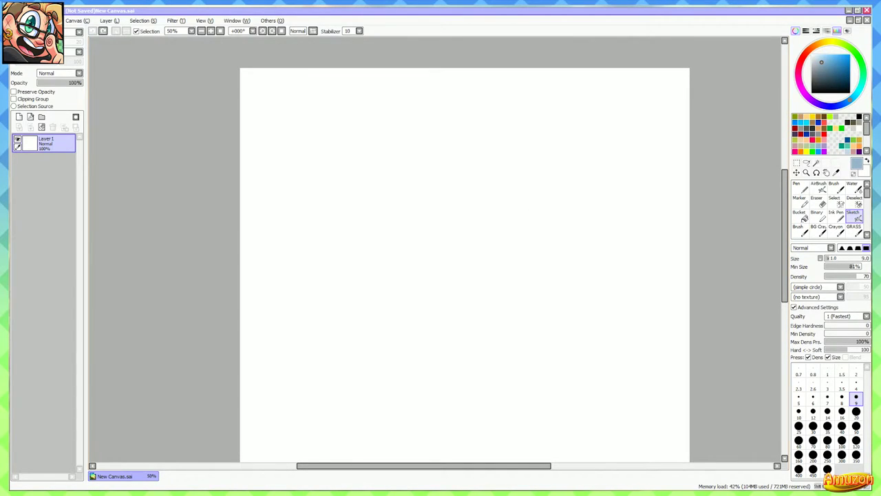
click(835, 213)
scroll(457, 218, up, 2)
mouse_move(457, 218)
mouse_down()
mouse_move(477, 199)
mouse_move(522, 291)
mouse_move(617, 307)
mouse_move(488, 179)
mouse_move(649, 324)
mouse_up()
scroll(596, 310, down, 2)
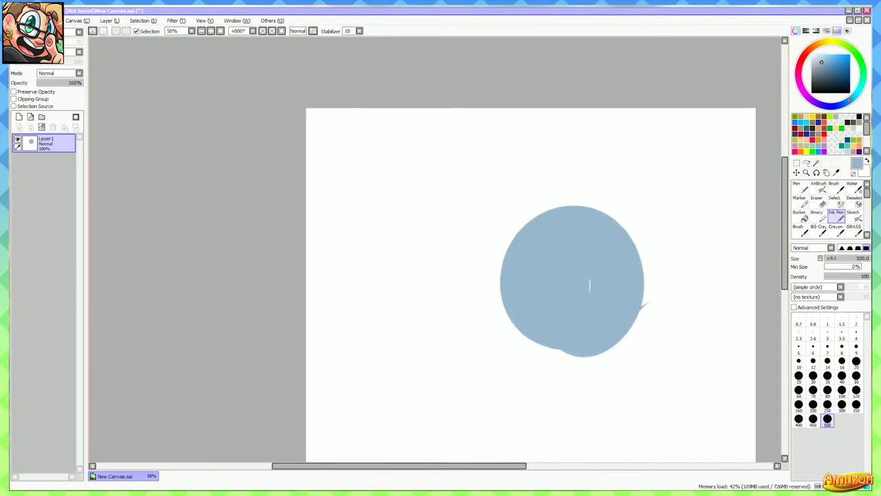
key(ctrl+z)
mouse_move(382, 304)
mouse_down()
mouse_move(383, 285)
mouse_move(498, 365)
mouse_move(740, 365)
mouse_up()
key(ctrl+z)
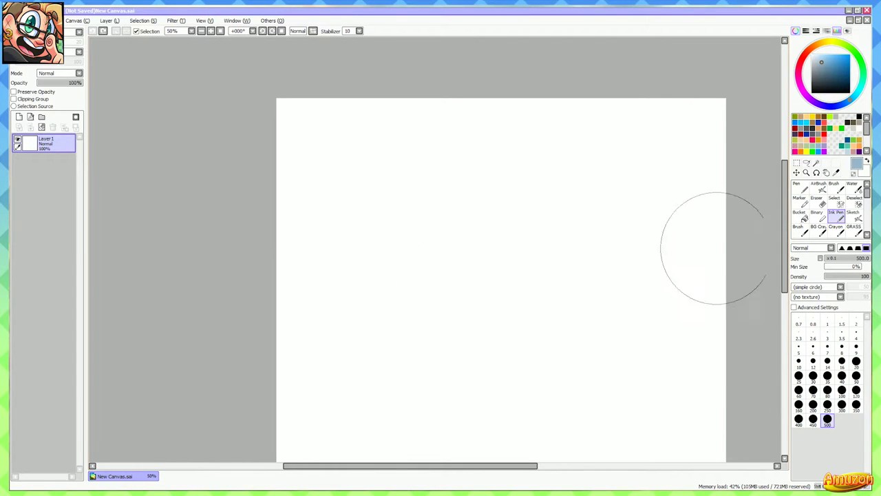
Try a wavy light blue stroke with the Crayon at size 20, and undo it
click(836, 231)
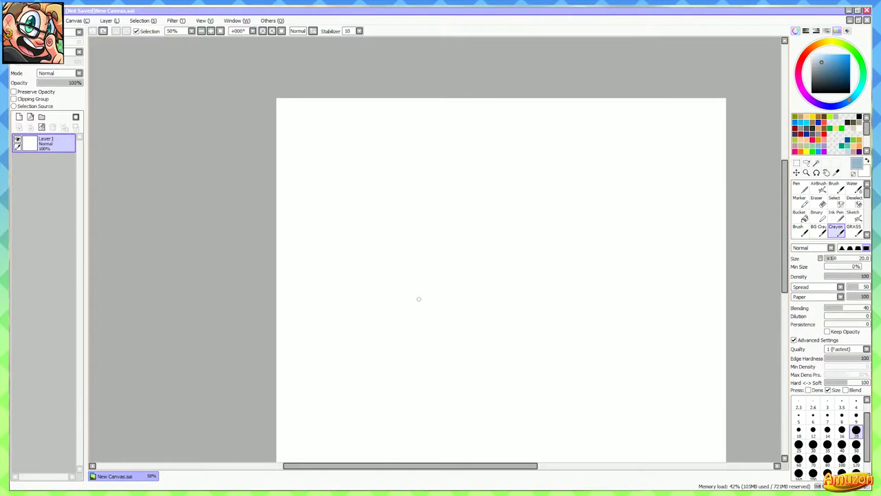
mouse_move(422, 289)
mouse_down()
mouse_move(472, 278)
mouse_move(591, 376)
mouse_up()
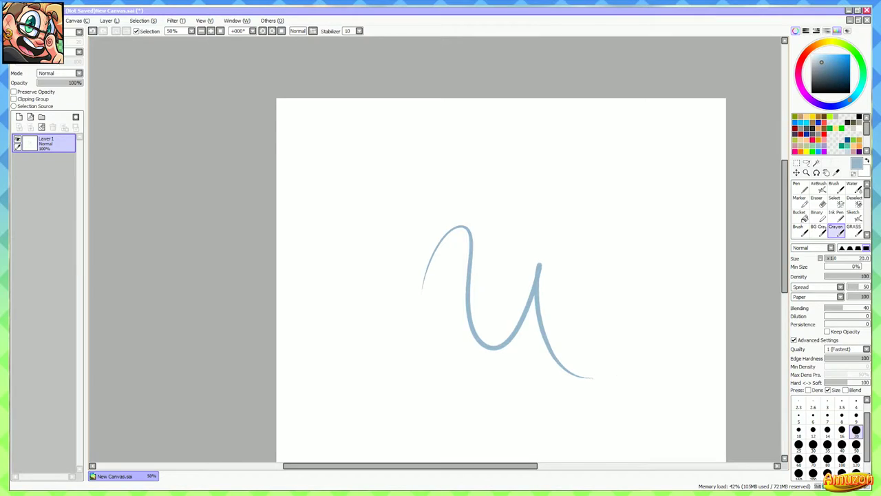
key(ctrl+z)
Sketch a rough circle from overlapping light blue loops in the upper middle of the canvas with the Sketch brush at size 9
click(853, 217)
mouse_move(460, 181)
mouse_down()
mouse_move(522, 188)
mouse_move(578, 279)
mouse_up()
key(ctrl+z)
mouse_move(568, 330)
mouse_down()
mouse_move(516, 292)
mouse_move(498, 255)
mouse_up()
drag(443, 205, 453, 257)
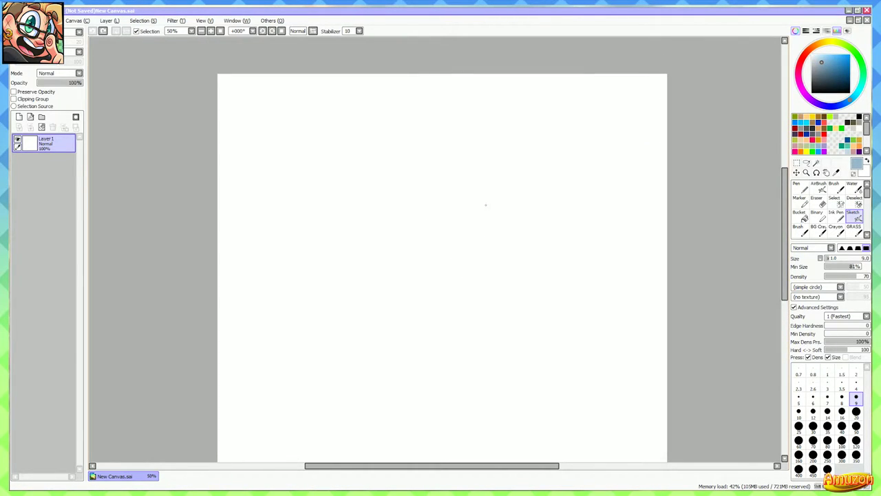
mouse_move(486, 204)
mouse_down()
mouse_move(539, 242)
mouse_move(504, 232)
mouse_move(522, 242)
mouse_up()
scroll(496, 215, up, 1)
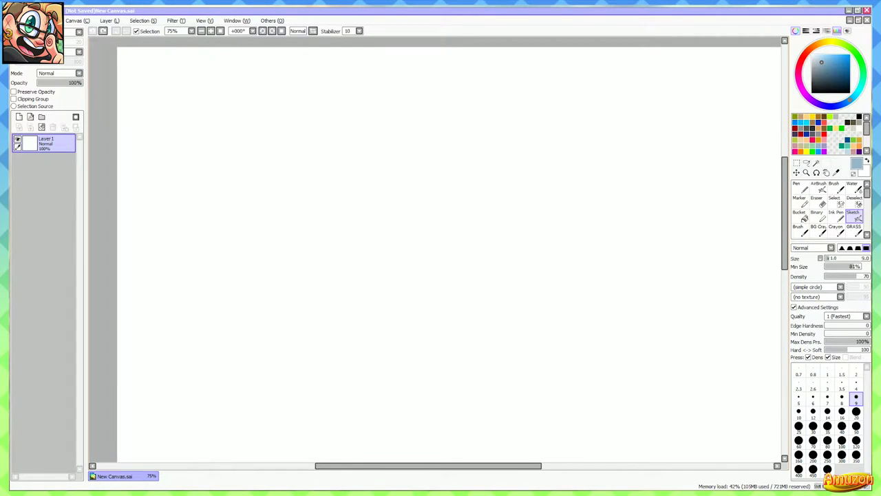
mouse_move(466, 148)
mouse_down()
mouse_move(420, 235)
mouse_move(507, 266)
mouse_move(531, 178)
mouse_move(451, 146)
mouse_move(434, 159)
mouse_move(457, 149)
mouse_up()
drag(475, 210, 472, 211)
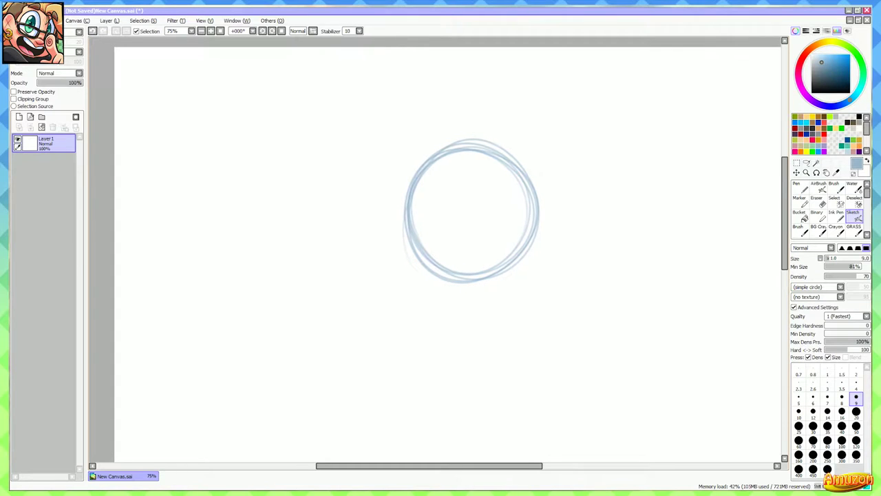
Try a curved jaw stroke running off the circle's lower left side, and undo it
scroll(478, 168, up, 1)
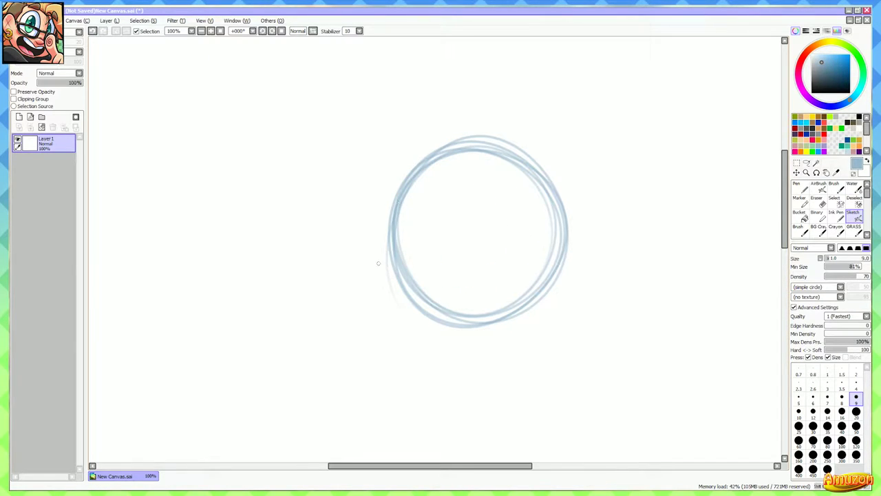
mouse_move(375, 233)
mouse_down()
mouse_move(403, 277)
mouse_move(499, 369)
mouse_move(406, 276)
mouse_up()
mouse_move(511, 338)
mouse_down()
mouse_move(601, 182)
mouse_move(510, 367)
mouse_up()
key(ctrl+z)
key(ctrl+z)
key(ctrl+z)
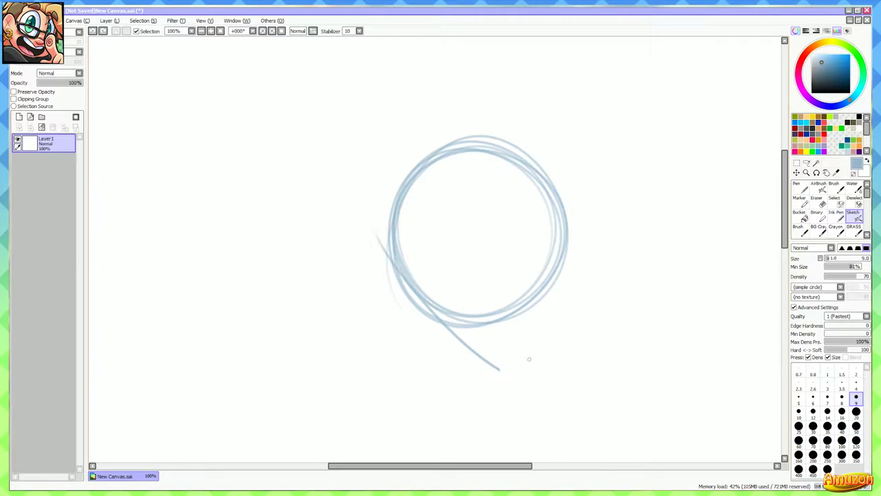
key(ctrl+z)
Sketch a curved vertical guideline left of the circle's centre and a shallow horizontal one across its lower part
drag(543, 337, 531, 318)
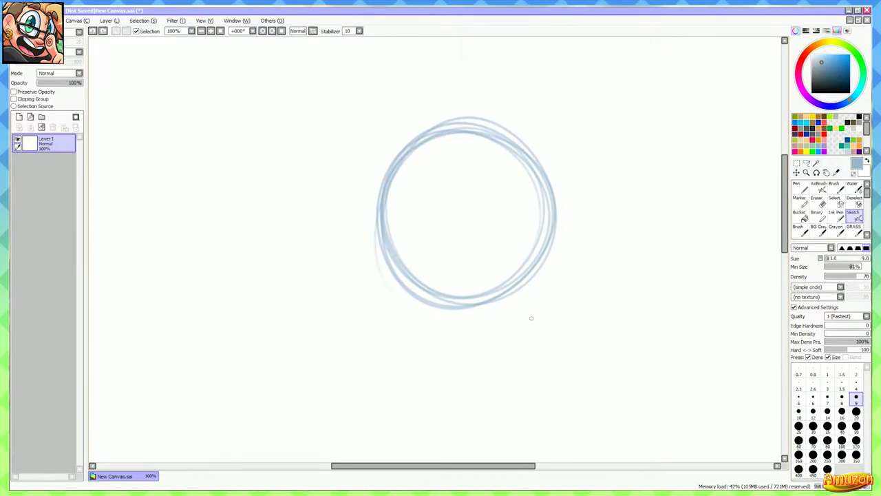
drag(510, 278, 503, 298)
drag(454, 99, 441, 345)
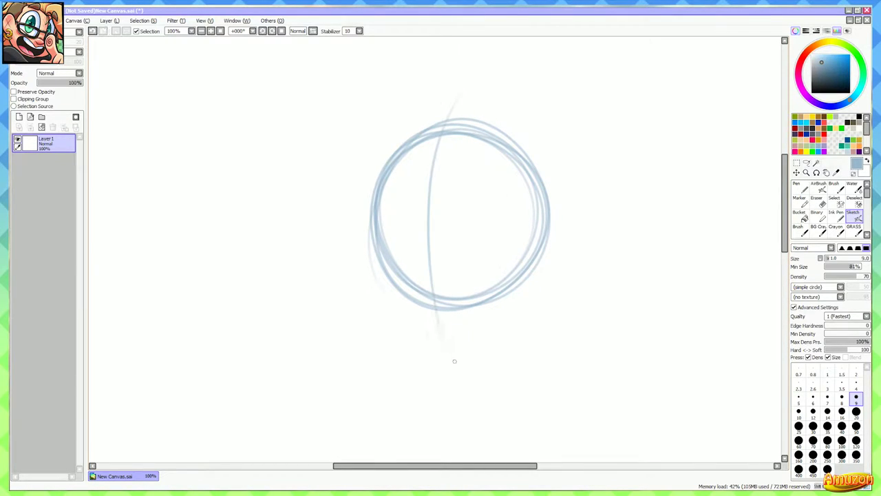
drag(355, 245, 512, 269)
drag(354, 242, 550, 268)
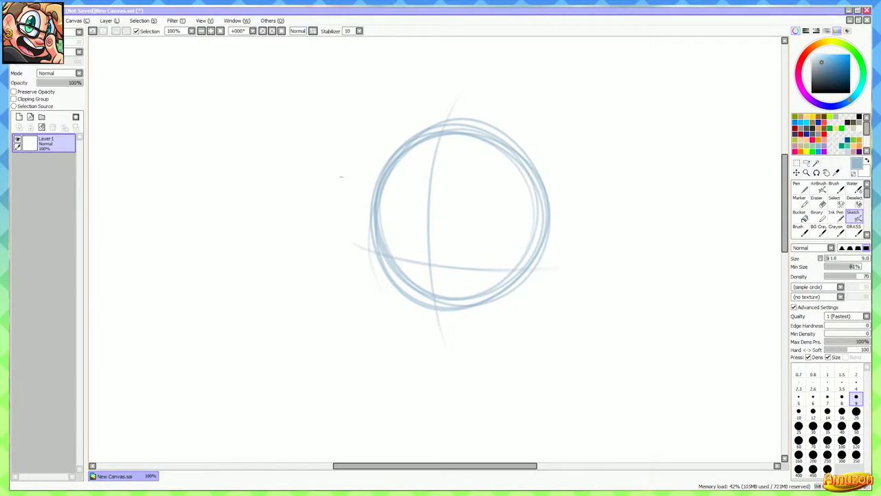
Sketch a vertical measuring line with three crossing marks to the left of the circle, and undo it
mouse_move(318, 146)
mouse_down()
mouse_move(322, 281)
mouse_move(375, 295)
mouse_up()
drag(289, 113, 345, 115)
drag(302, 243, 354, 241)
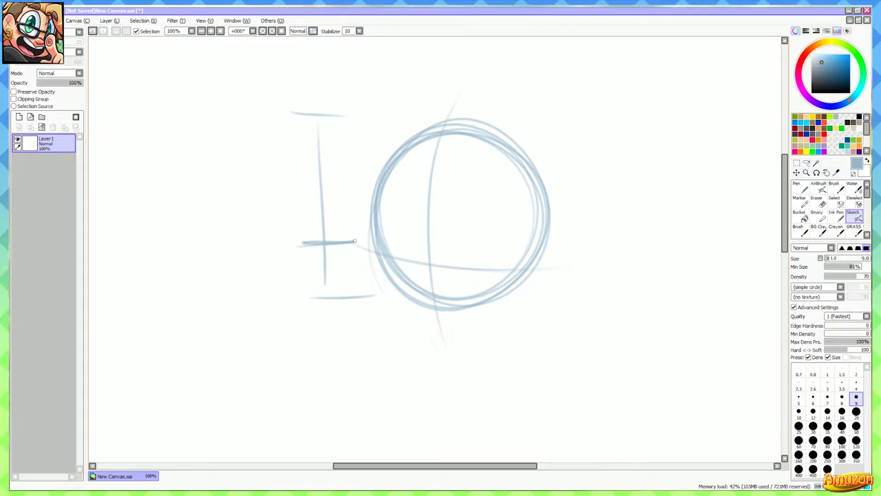
key(ctrl+z)
key(ctrl+z)
key(ctrl+z)
key(ctrl+z)
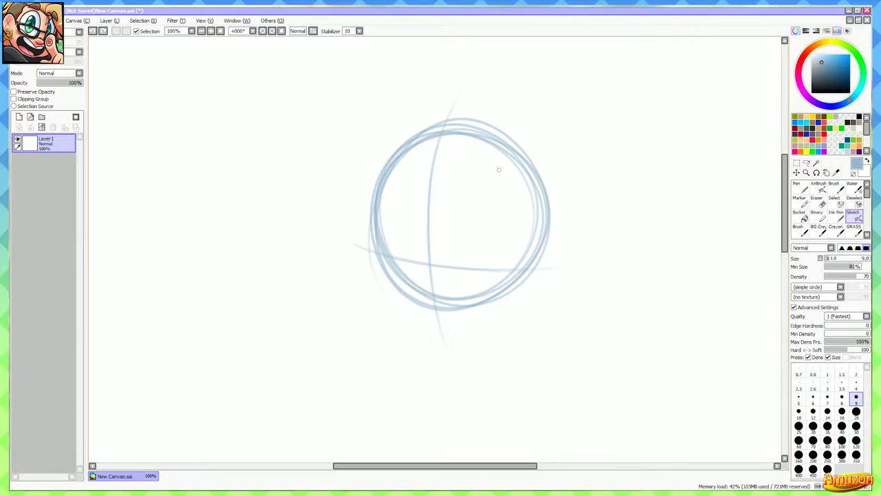
Undo both guidelines, try a steeper vertical one with horizontal crosslines, and undo those as well
drag(489, 190, 482, 189)
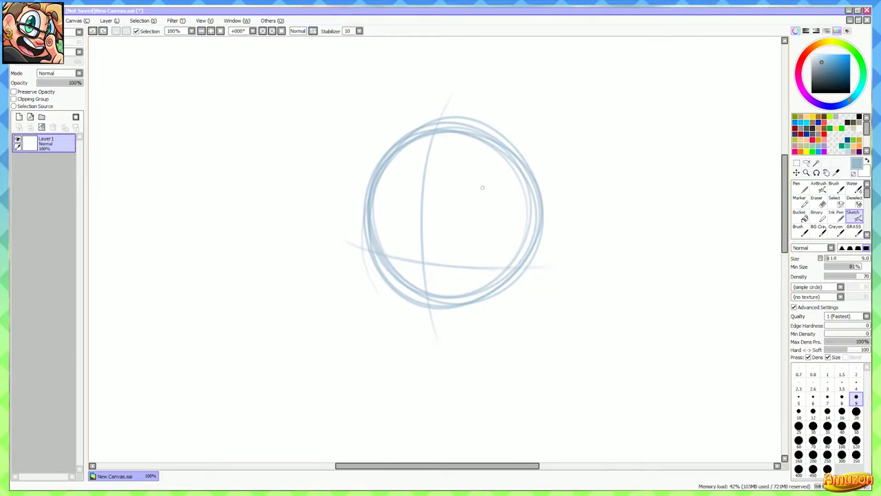
key(ctrl+z)
key(ctrl+z)
drag(473, 71, 445, 338)
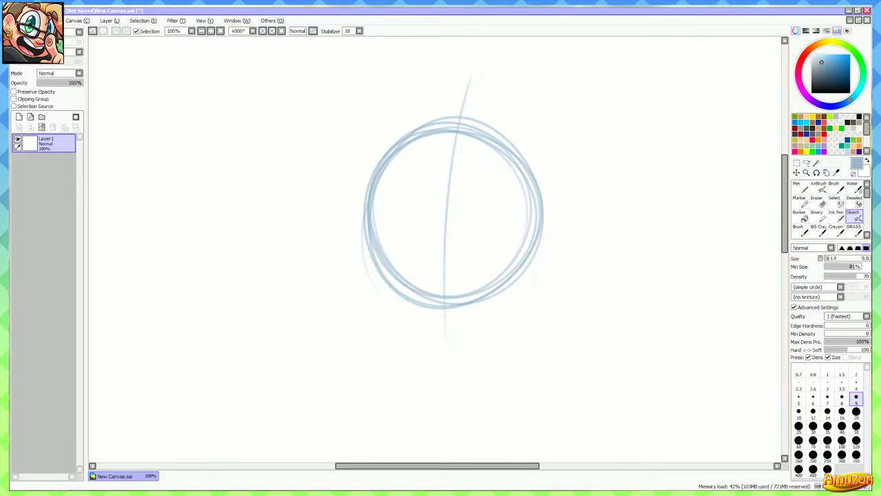
drag(358, 243, 577, 288)
key(ctrl+z)
drag(356, 252, 592, 286)
key(ctrl+z)
key(ctrl+z)
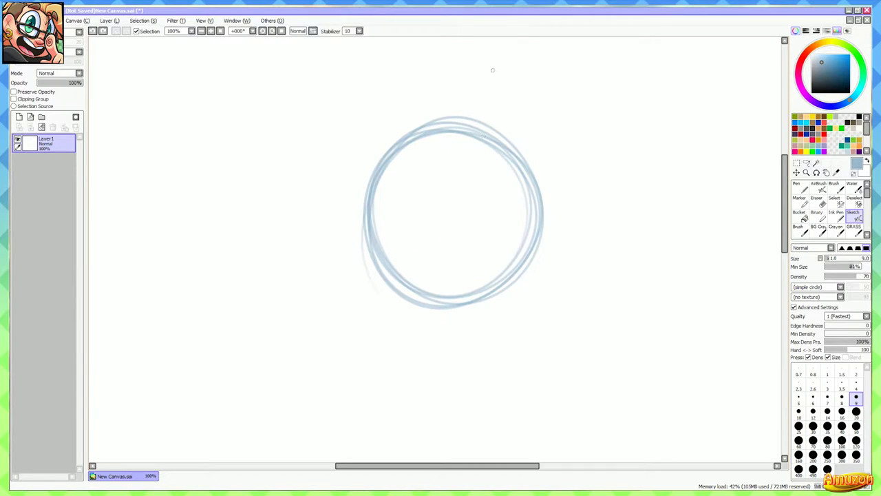
Try several slanted vertical guidelines through the circle, undoing each one
drag(471, 117, 438, 331)
key(ctrl+z)
drag(475, 87, 419, 335)
key(ctrl+z)
drag(468, 91, 433, 348)
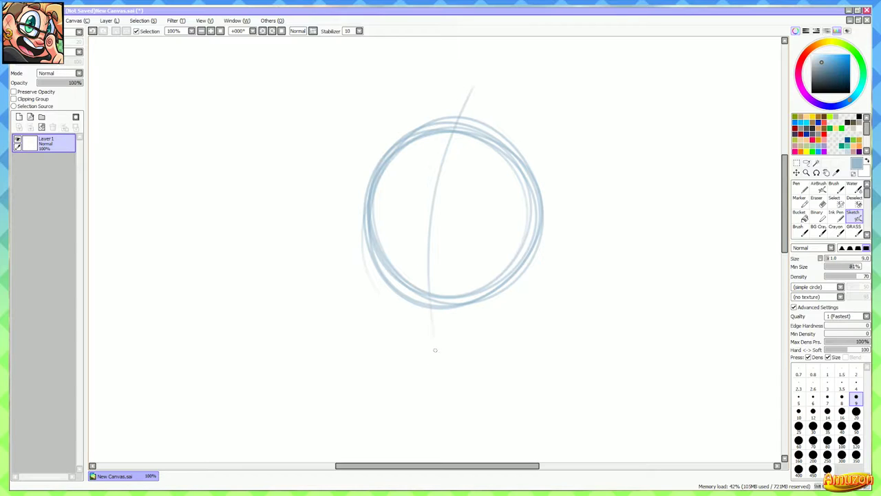
key(ctrl+z)
drag(475, 100, 438, 296)
key(ctrl+z)
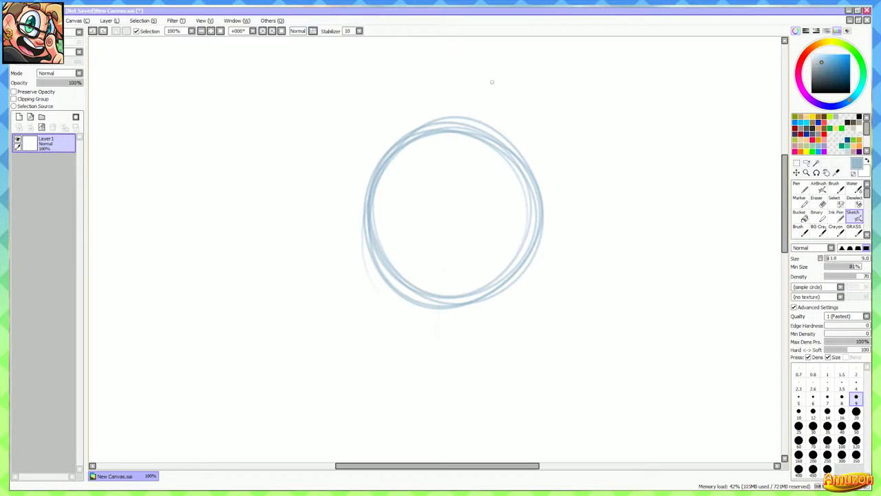
Try a more tilted vertical guideline with sloping horizontal crosslines over the circle's lower part, and undo them
mouse_move(490, 82)
mouse_down()
mouse_move(430, 190)
mouse_move(417, 358)
mouse_up()
drag(353, 237, 487, 283)
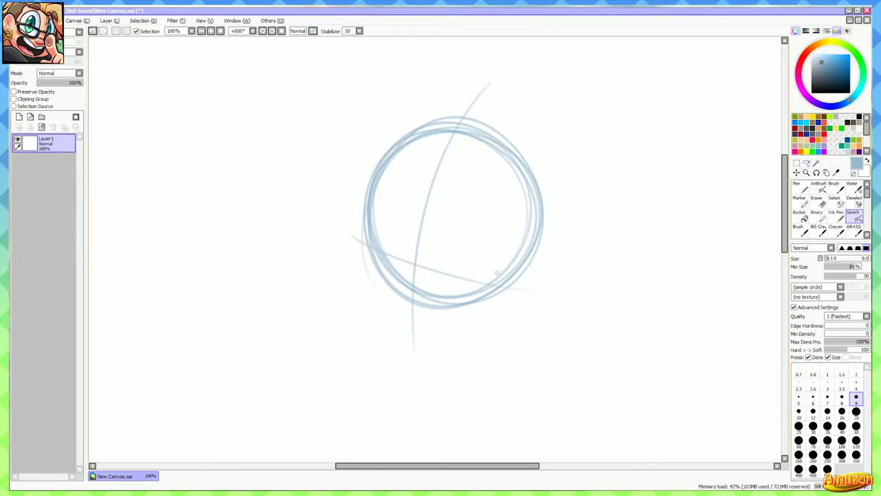
key(ctrl+z)
drag(372, 242, 496, 280)
key(ctrl+z)
drag(354, 230, 499, 276)
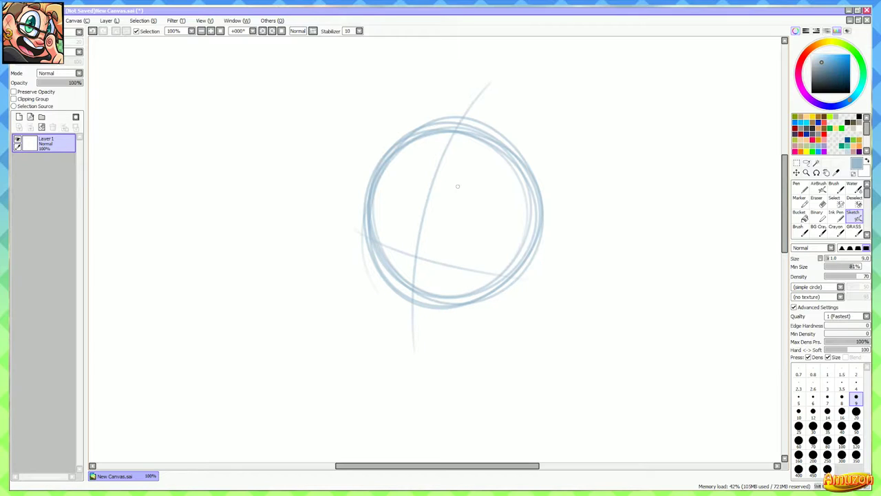
drag(454, 227, 428, 210)
mouse_move(431, 284)
mouse_down()
mouse_move(451, 295)
mouse_move(436, 302)
mouse_up()
scroll(437, 273, up, 2)
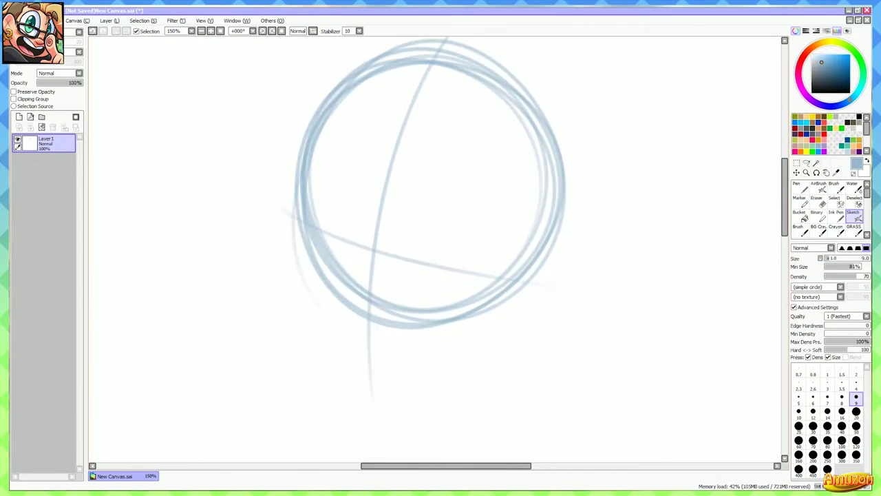
key(ctrl+z)
key(ctrl+z)
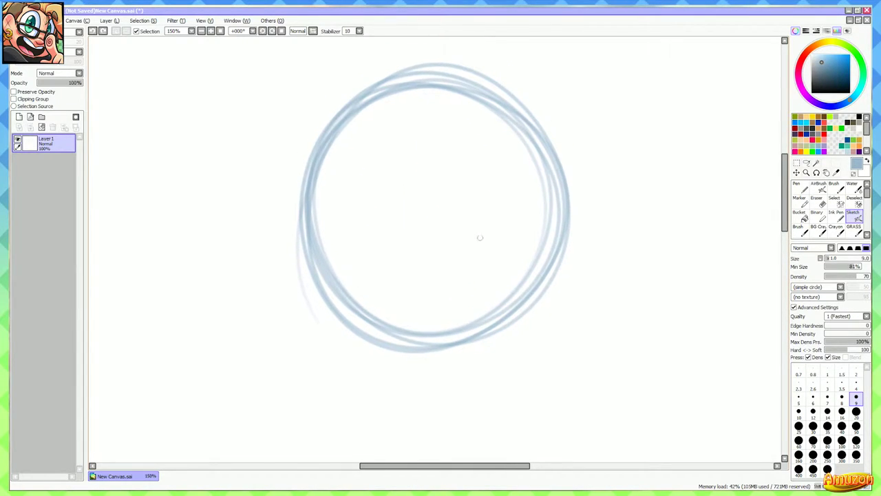
Sketch a tilted curved vertical guideline through the circle and a curved horizontal one across its lower third, redoing the horizontal until it fits
scroll(477, 181, down, 2)
mouse_move(481, 67)
mouse_down()
mouse_move(459, 89)
mouse_move(415, 328)
mouse_up()
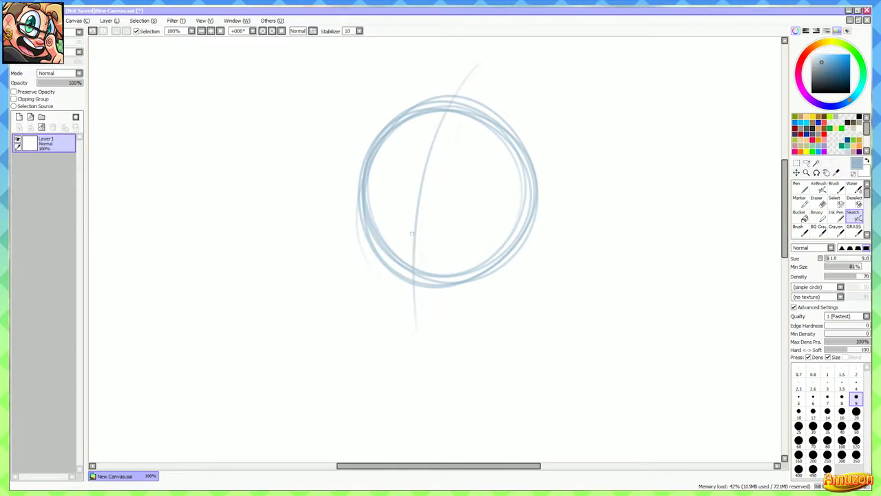
mouse_move(342, 201)
mouse_down()
mouse_move(377, 225)
mouse_move(548, 270)
mouse_move(470, 254)
mouse_up()
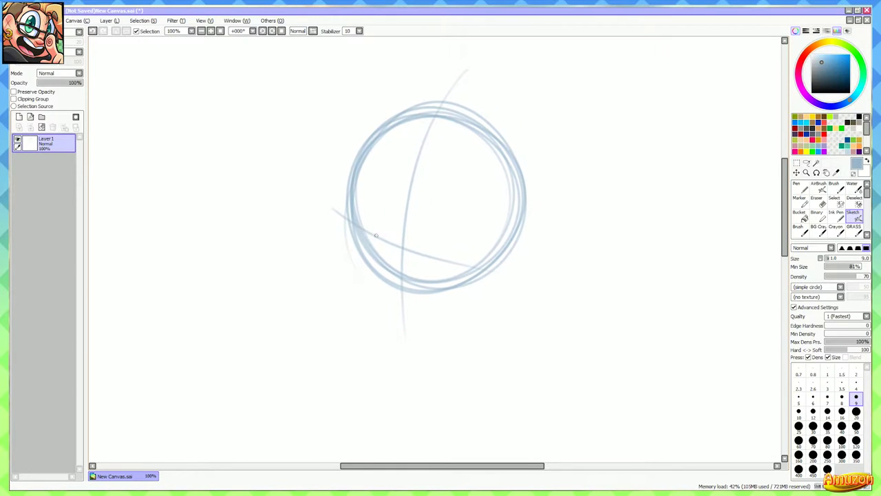
key(ctrl+z)
drag(331, 214, 543, 273)
key(ctrl+z)
mouse_move(330, 210)
mouse_down()
mouse_move(436, 257)
mouse_move(523, 276)
mouse_up()
key(ctrl+z)
mouse_move(330, 210)
mouse_down()
mouse_move(542, 271)
mouse_move(498, 270)
mouse_up()
key(ctrl+z)
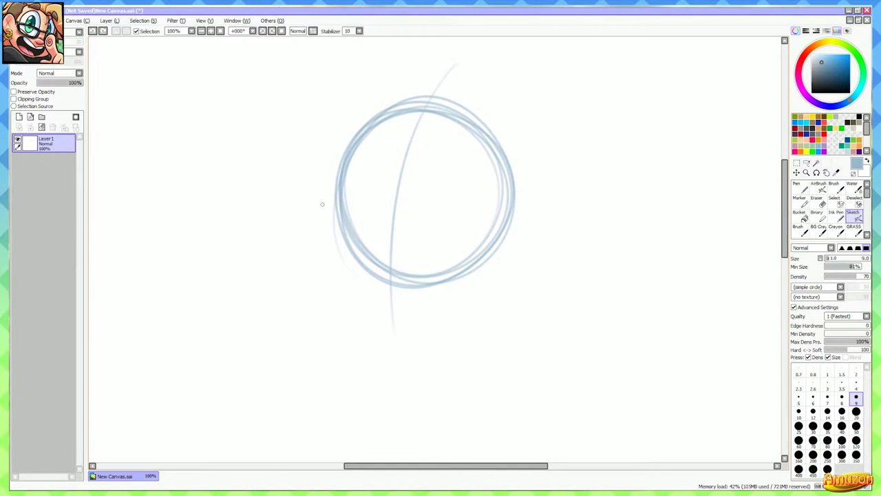
mouse_move(322, 204)
mouse_down()
mouse_move(541, 256)
mouse_move(517, 258)
mouse_move(528, 260)
mouse_up()
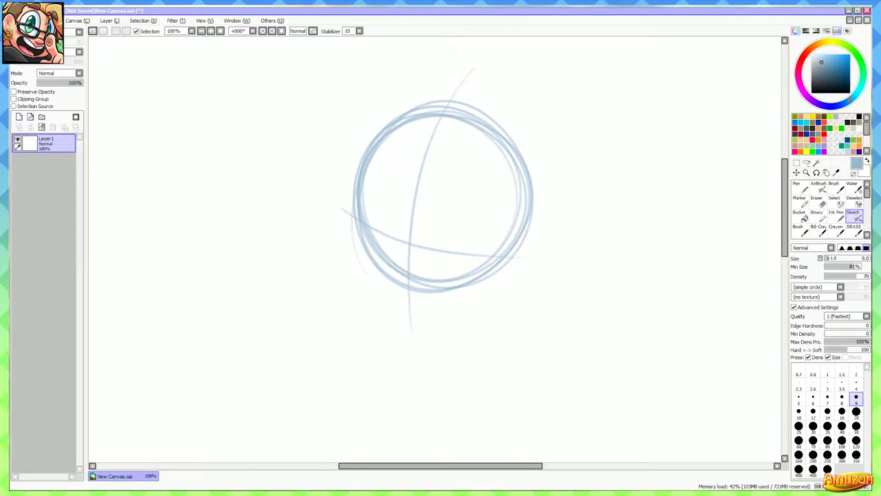
Retrace the horizontal guideline and sketch a wide rounded muzzle shape hanging from it around the circle's lower edge
scroll(388, 246, up, 2)
scroll(388, 246, down, 3)
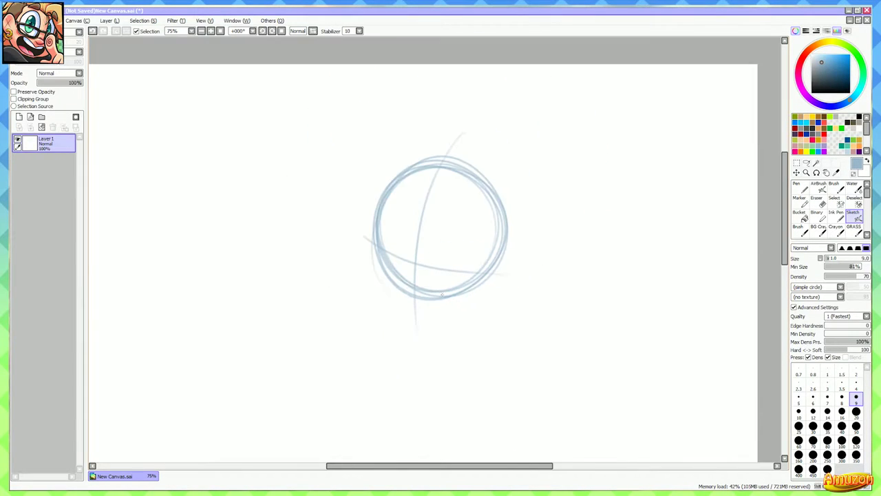
scroll(441, 193, up, 3)
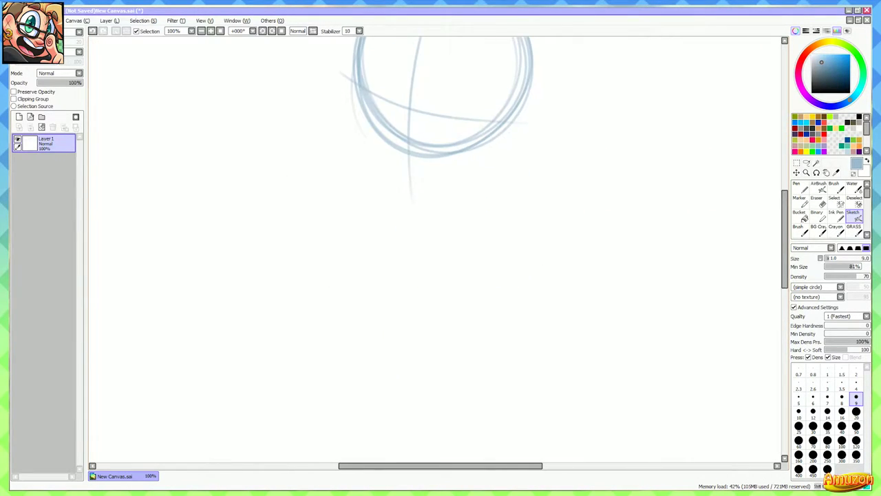
scroll(392, 240, up, 2)
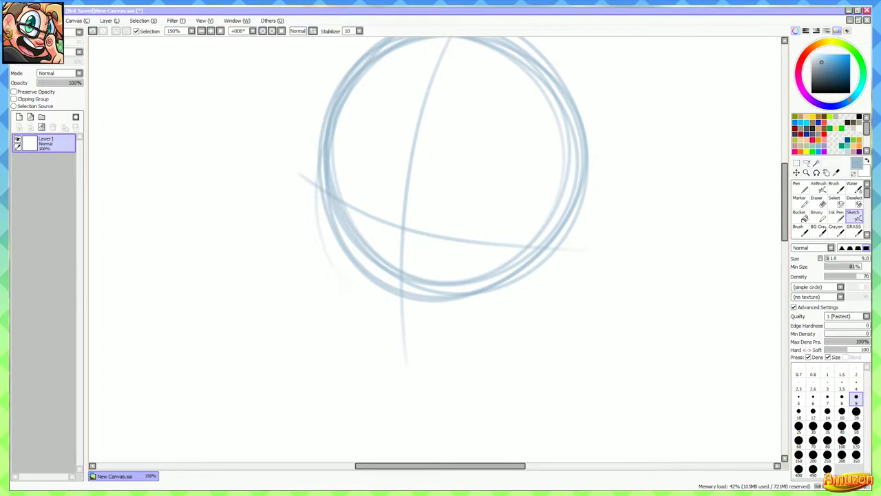
scroll(425, 246, up, 2)
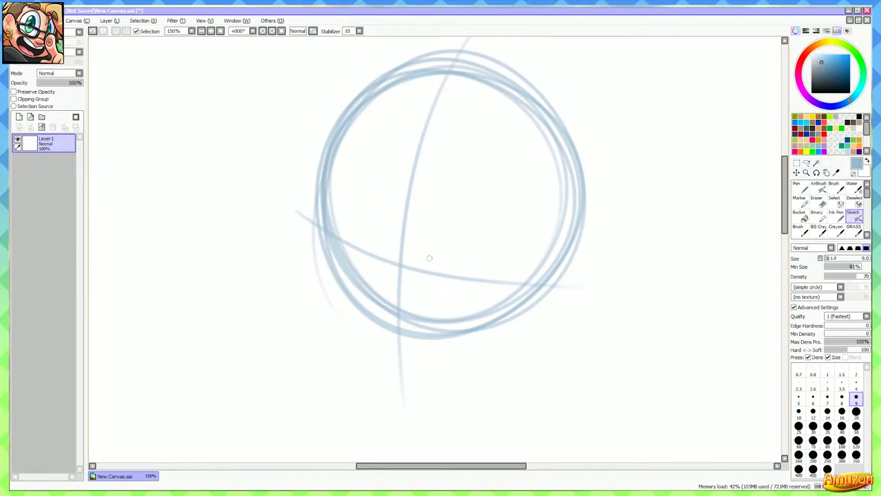
drag(372, 237, 377, 234)
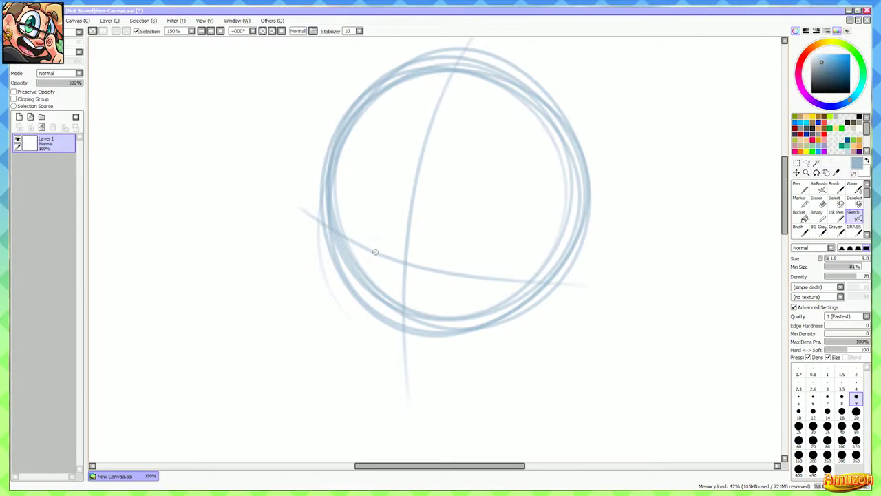
mouse_move(325, 225)
mouse_down()
mouse_move(435, 272)
mouse_move(541, 282)
mouse_move(460, 272)
mouse_up()
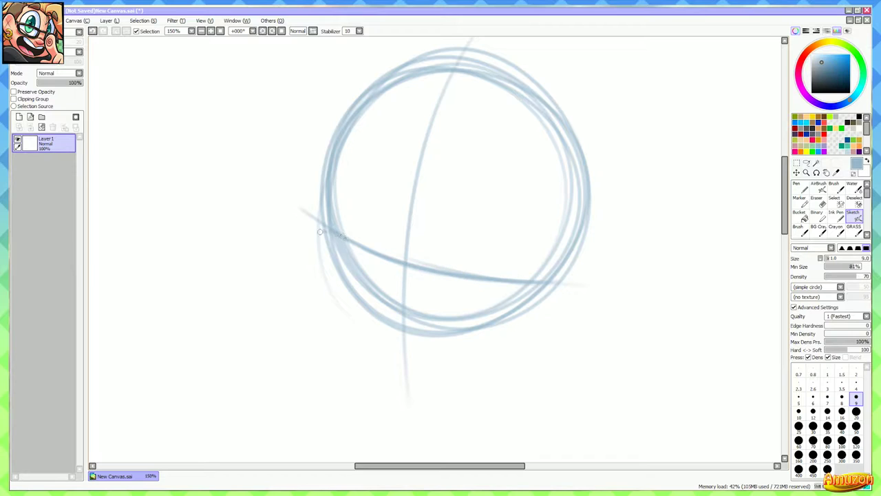
mouse_move(329, 228)
mouse_down()
mouse_move(322, 270)
mouse_move(309, 237)
mouse_move(342, 283)
mouse_move(329, 285)
mouse_move(377, 321)
mouse_move(391, 325)
mouse_move(353, 306)
mouse_move(436, 336)
mouse_move(412, 336)
mouse_move(498, 330)
mouse_move(492, 338)
mouse_move(545, 309)
mouse_move(541, 316)
mouse_move(520, 291)
mouse_move(537, 290)
mouse_move(508, 335)
mouse_move(517, 324)
mouse_move(426, 333)
mouse_up()
mouse_move(481, 331)
mouse_down()
mouse_move(420, 331)
mouse_move(521, 331)
mouse_up()
mouse_move(345, 232)
mouse_down()
mouse_move(391, 253)
mouse_move(518, 281)
mouse_up()
Add a small raised bump to the muzzle's upper line where it meets the vertical guideline
scroll(413, 268, up, 2)
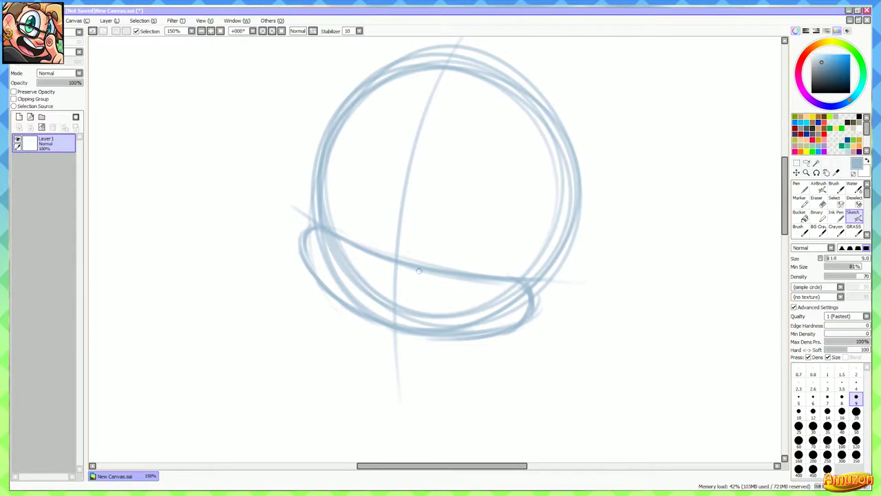
mouse_move(340, 243)
mouse_down()
mouse_move(397, 249)
mouse_move(501, 287)
mouse_move(453, 279)
mouse_move(364, 245)
mouse_move(483, 279)
mouse_up()
scroll(542, 298, down, 2)
drag(555, 308, 537, 297)
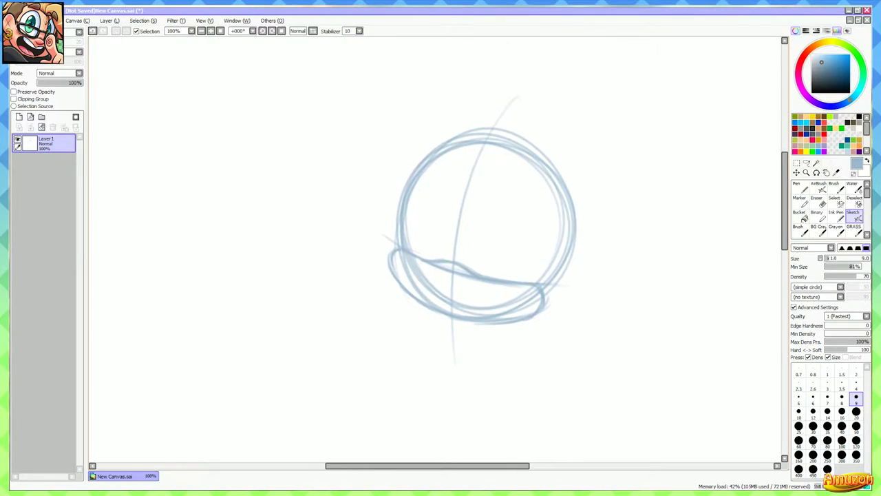
Erase the muzzle's lower right outline with the Eraser at size 20
scroll(534, 324, up, 1)
key(e)
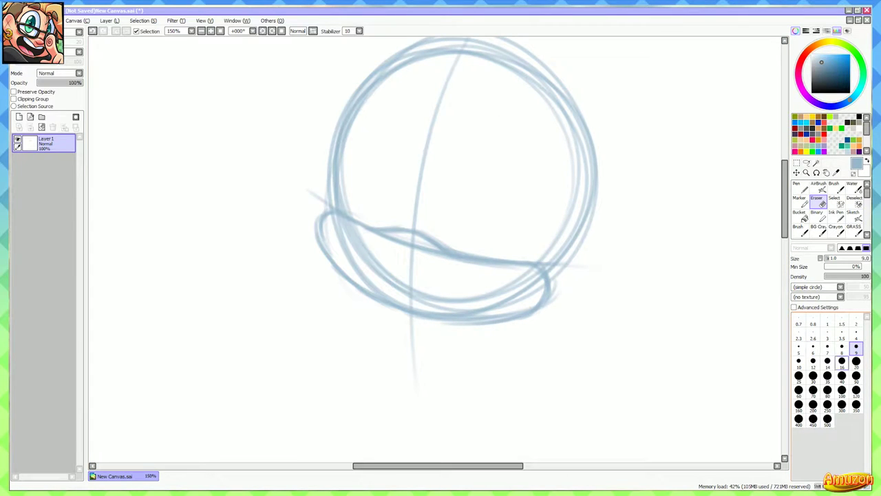
click(856, 362)
scroll(480, 309, up, 1)
mouse_move(416, 325)
mouse_down()
mouse_move(509, 324)
mouse_move(571, 295)
mouse_move(579, 281)
mouse_up()
Redraw the muzzle's right corner and lower right outline with the Sketch brush at size 9
key(b)
mouse_move(538, 249)
mouse_down()
mouse_move(553, 255)
mouse_move(538, 301)
mouse_up()
drag(553, 266, 494, 311)
drag(547, 294, 441, 329)
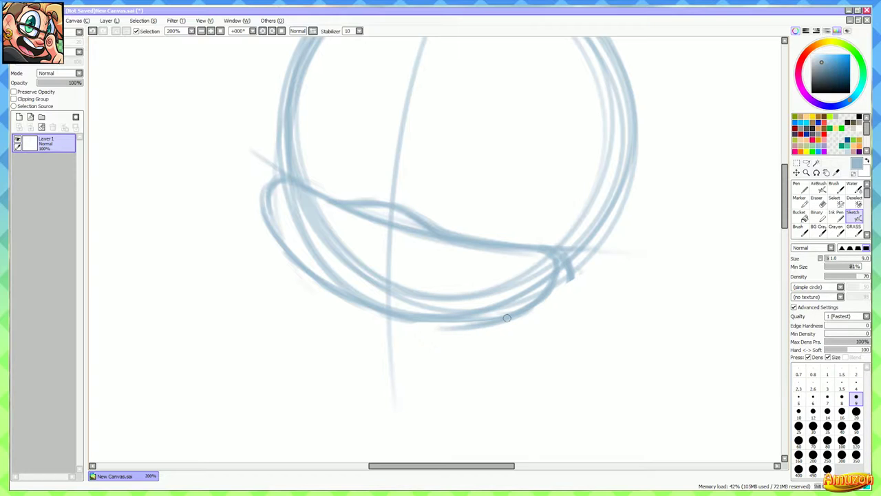
mouse_move(506, 317)
mouse_down()
mouse_move(431, 323)
mouse_move(521, 307)
mouse_up()
drag(587, 252, 597, 283)
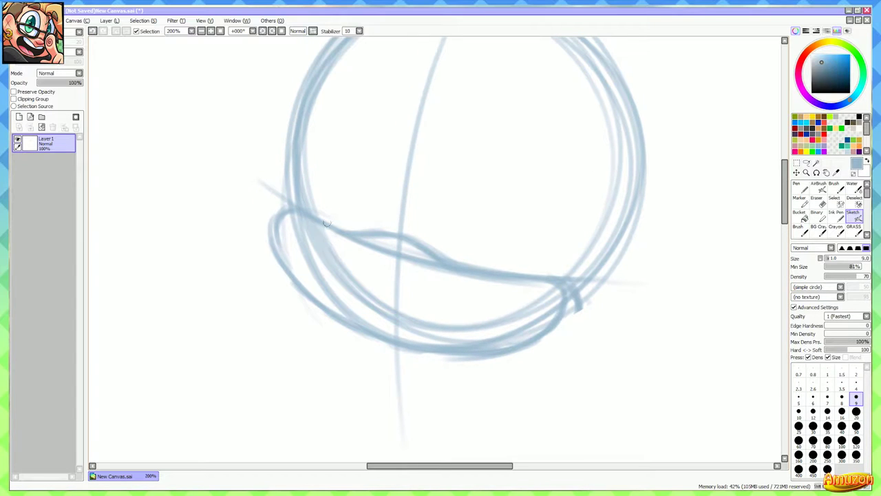
mouse_move(326, 224)
mouse_down()
mouse_move(297, 213)
mouse_move(293, 280)
mouse_up()
mouse_move(284, 220)
mouse_down()
mouse_move(323, 299)
mouse_move(374, 325)
mouse_up()
key(ctrl+z)
key(ctrl+z)
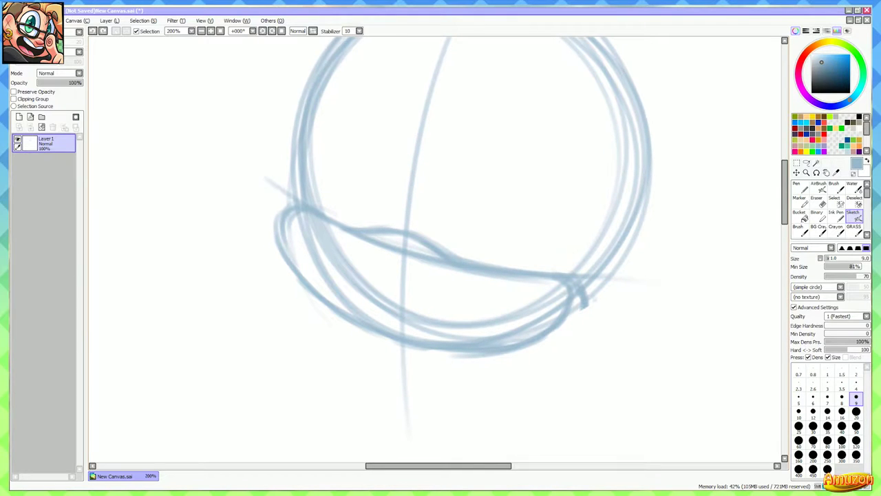
key(ctrl+z)
mouse_move(303, 210)
mouse_down()
mouse_move(286, 229)
mouse_move(298, 271)
mouse_up()
drag(282, 238, 329, 307)
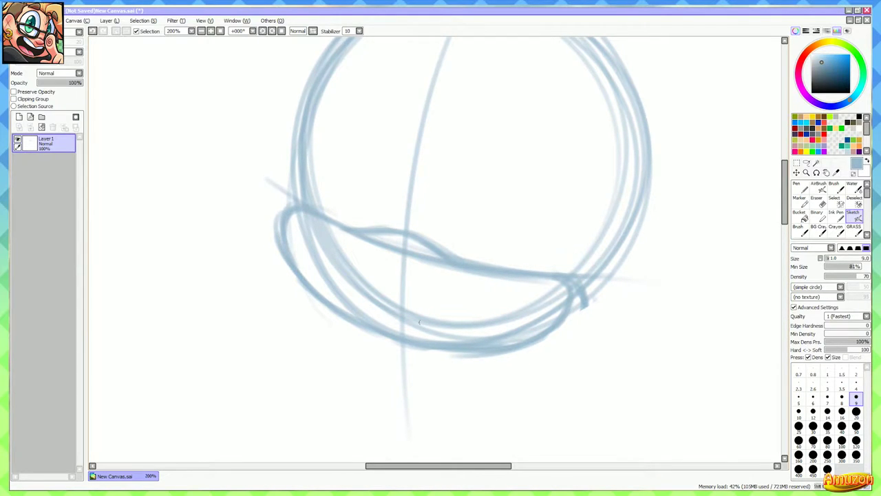
drag(419, 322, 417, 325)
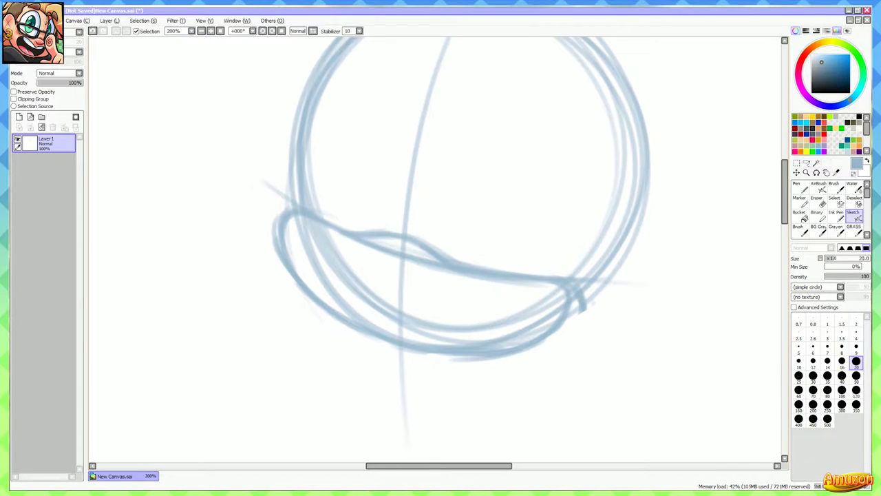
Undo the recent strokes back to the muzzle's open lower right side and redraw that outline as a fuller curve
key(ctrl+z)
key(ctrl+z)
key(ctrl+z)
key(ctrl+z)
key(ctrl+z)
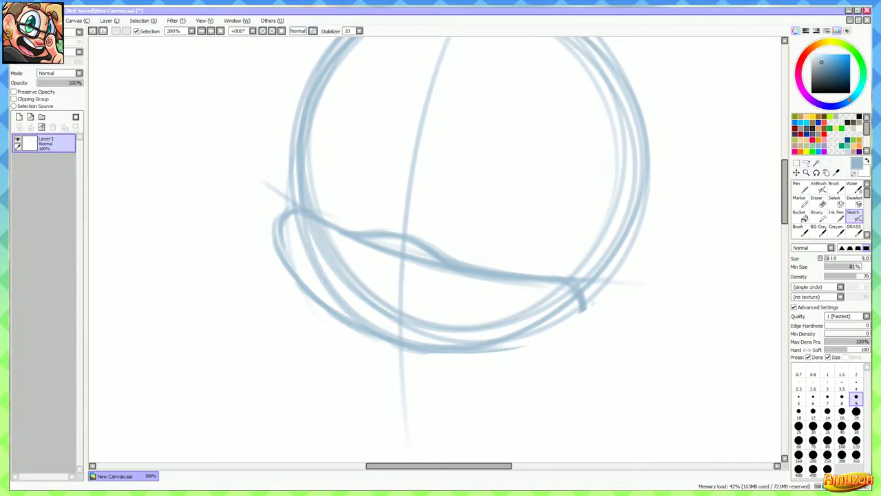
mouse_move(557, 282)
mouse_down()
mouse_move(573, 318)
mouse_move(555, 342)
mouse_move(454, 356)
mouse_up()
drag(511, 349, 426, 350)
drag(482, 354, 435, 353)
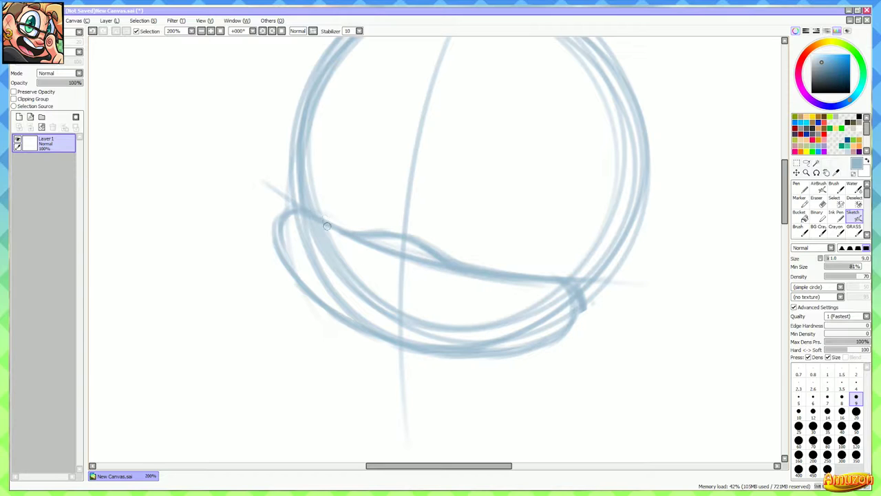
Retrace the muzzle's left outline, redoing the first attempt, and strengthen its lower edge
drag(287, 214, 307, 280)
drag(281, 234, 330, 316)
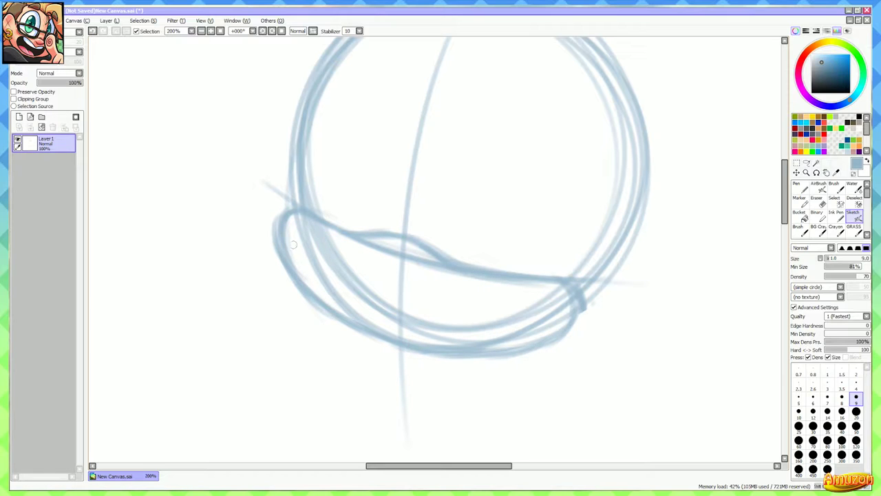
key(ctrl+z)
key(ctrl+z)
drag(280, 222, 314, 292)
mouse_move(527, 278)
mouse_down()
mouse_move(573, 311)
mouse_move(546, 347)
mouse_move(451, 350)
mouse_up()
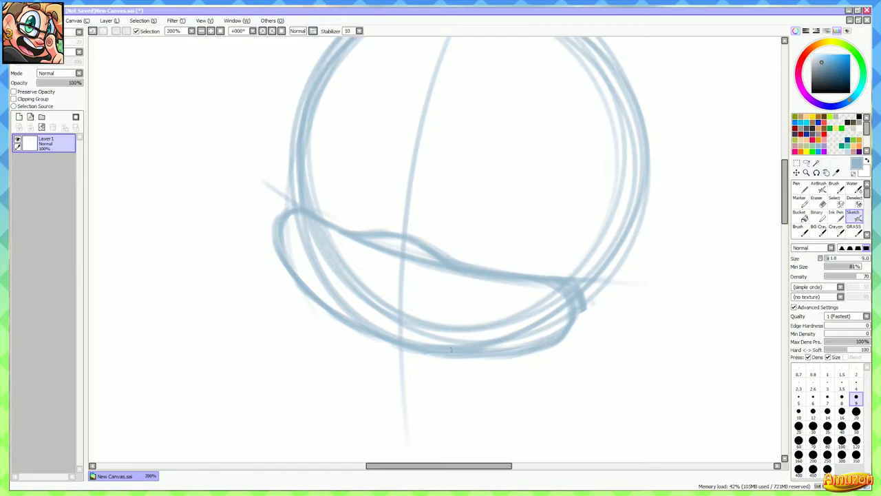
drag(534, 350, 503, 345)
Sketch a long curved centre line for the body running down from the muzzle's lower edge, redoing it until it fits
mouse_move(282, 292)
mouse_down()
mouse_move(331, 330)
mouse_move(418, 356)
mouse_move(481, 344)
mouse_move(498, 327)
mouse_move(481, 316)
mouse_up()
scroll(512, 331, down, 2)
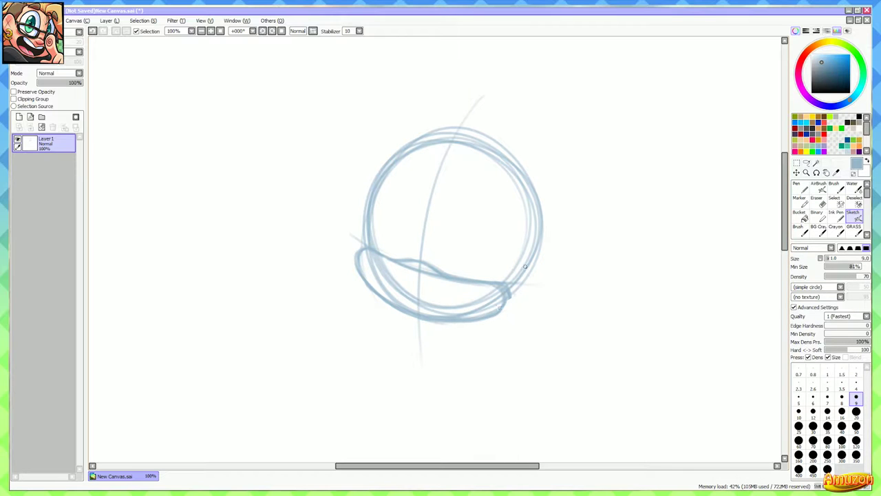
drag(528, 292, 513, 283)
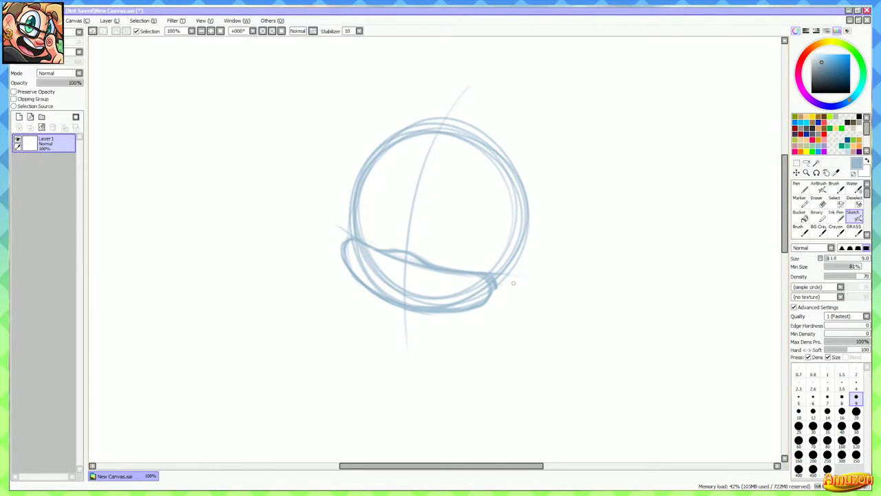
scroll(522, 299, down, 1)
drag(491, 313, 503, 174)
drag(450, 180, 439, 367)
drag(447, 317, 446, 326)
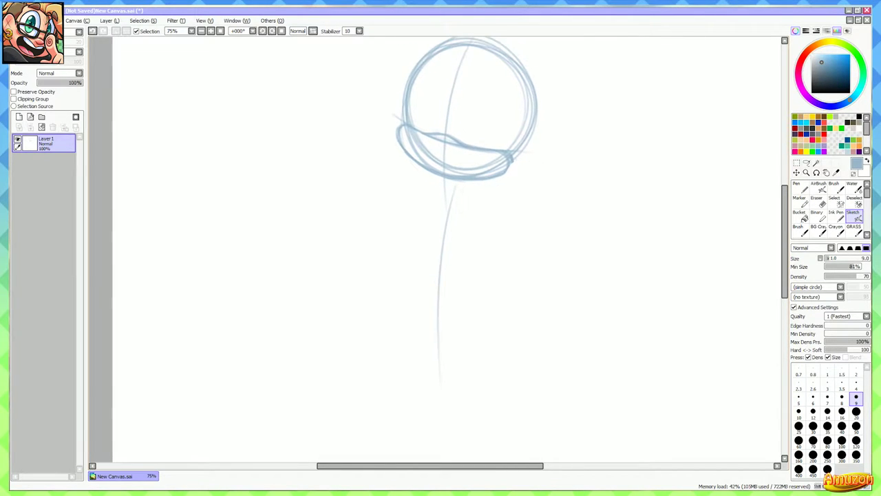
key(ctrl+z)
drag(445, 182, 435, 307)
key(ctrl+z)
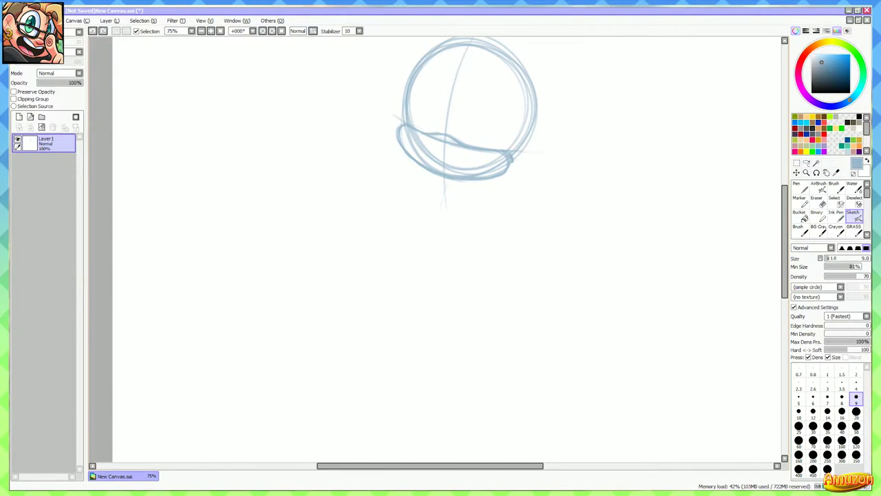
drag(447, 183, 429, 372)
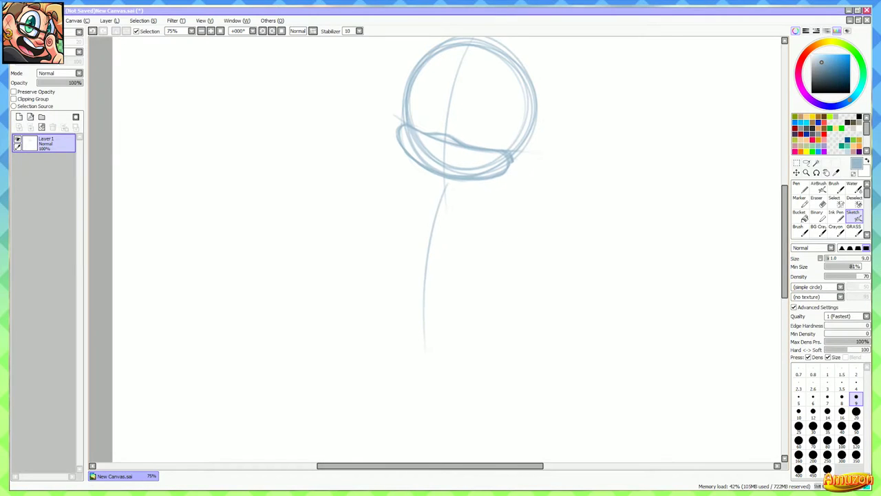
Block in the upper torso with sloping shoulders, a slanted waist line and two sides, the right one tapering to the waist
mouse_move(444, 189)
mouse_down()
mouse_move(452, 180)
mouse_move(398, 183)
mouse_move(384, 264)
mouse_up()
scroll(451, 181, up, 1)
mouse_move(391, 206)
mouse_down()
mouse_move(381, 285)
mouse_move(468, 305)
mouse_up()
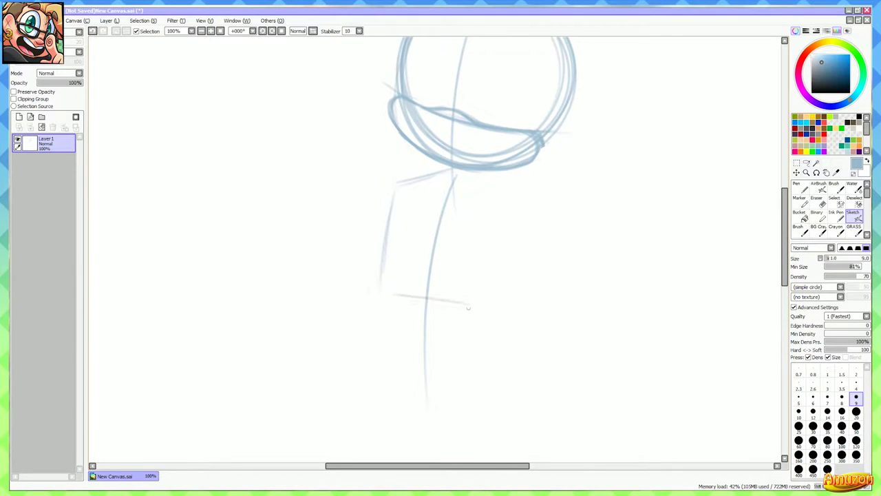
drag(391, 292, 515, 310)
drag(512, 190, 537, 210)
drag(547, 216, 501, 304)
drag(536, 240, 503, 300)
Block in the hips below the waist with two sides, a flat lower edge and angled corners, redoing the lower right corner
drag(447, 301, 468, 211)
mouse_move(405, 171)
mouse_down()
mouse_move(385, 281)
mouse_move(408, 301)
mouse_up()
mouse_move(440, 301)
mouse_down()
mouse_move(516, 306)
mouse_move(536, 280)
mouse_move(499, 287)
mouse_up()
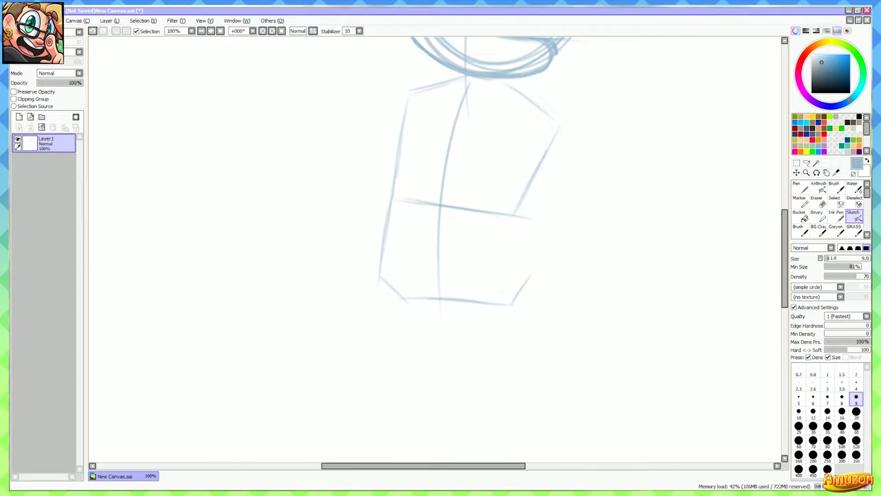
key(ctrl+z)
key(ctrl+z)
mouse_move(407, 295)
mouse_down()
mouse_move(497, 304)
mouse_move(533, 273)
mouse_up()
drag(523, 212, 533, 264)
mouse_move(529, 185)
mouse_down()
mouse_move(536, 273)
mouse_move(528, 227)
mouse_up()
Erase the overlapping lines on the torso's right side at size 20 and redraw that side pinched in at the waist
key(e)
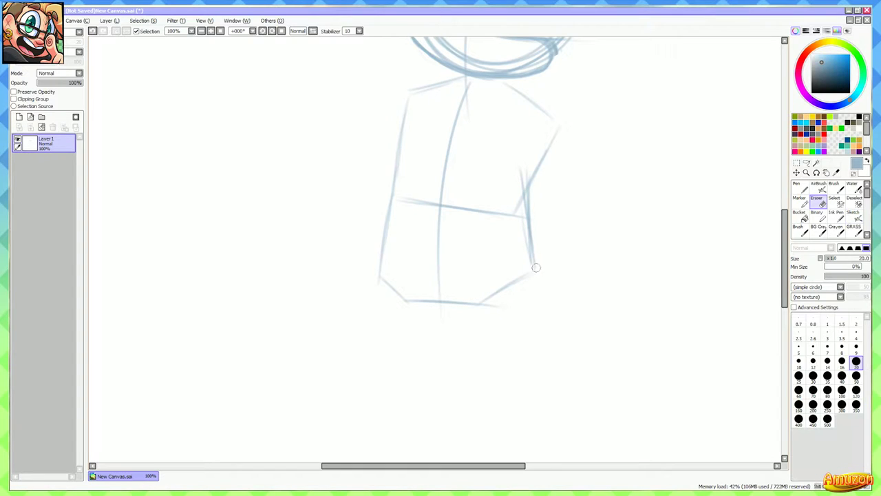
drag(536, 267, 525, 222)
drag(525, 184, 540, 275)
mouse_move(529, 219)
mouse_down()
mouse_move(530, 173)
mouse_move(555, 129)
mouse_move(522, 211)
mouse_move(529, 268)
mouse_move(484, 305)
mouse_move(478, 272)
mouse_up()
key(n)
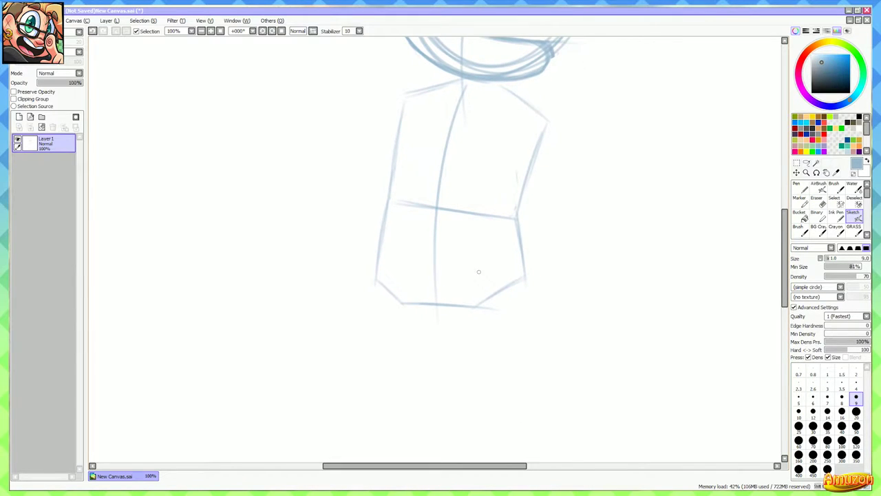
Erase the torso's left side and redraw it as one smooth outward curve ending in an angled hip line, then adjust the right hip line
key(e)
mouse_move(407, 108)
mouse_down()
mouse_move(382, 284)
mouse_move(375, 241)
mouse_up()
drag(390, 292, 395, 286)
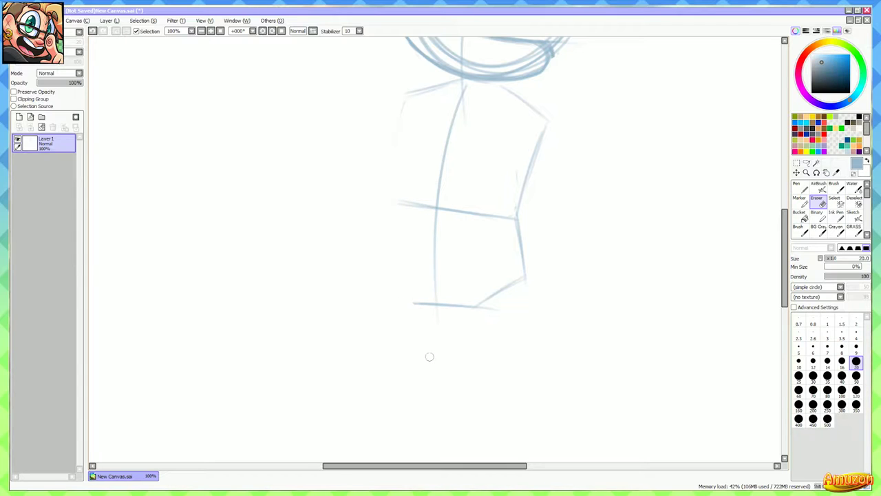
key(b)
drag(405, 101, 386, 222)
drag(384, 181, 382, 286)
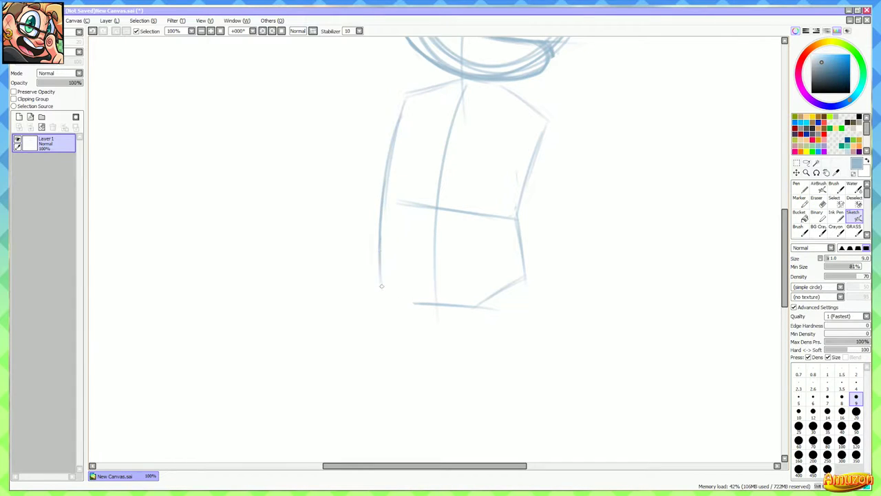
drag(379, 255, 426, 307)
mouse_move(505, 309)
mouse_down()
mouse_move(482, 324)
mouse_move(479, 265)
mouse_up()
mouse_move(454, 294)
mouse_down()
mouse_move(500, 251)
mouse_move(476, 316)
mouse_move(491, 345)
mouse_up()
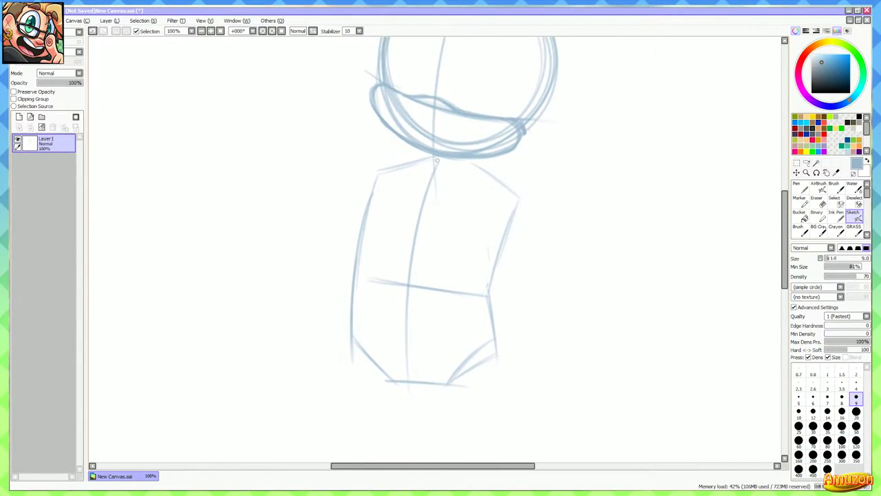
Retrace both shoulders and the torso's right side with slightly rounded corners, redoing the right shoulder until it fits
drag(437, 160, 380, 174)
mouse_move(480, 168)
mouse_down()
mouse_move(493, 180)
mouse_move(416, 174)
mouse_move(389, 190)
mouse_up()
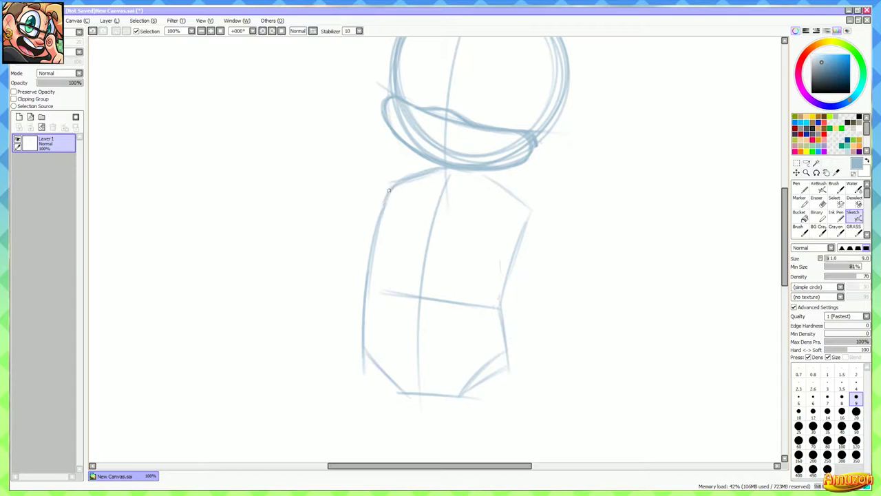
mouse_move(484, 171)
mouse_down()
mouse_move(520, 204)
mouse_move(496, 178)
mouse_move(517, 257)
mouse_up()
key(ctrl+z)
key(ctrl+z)
key(ctrl+z)
drag(490, 177, 532, 204)
key(ctrl+z)
mouse_move(480, 171)
mouse_down()
mouse_move(509, 189)
mouse_move(521, 211)
mouse_move(520, 244)
mouse_move(526, 219)
mouse_move(498, 309)
mouse_move(498, 298)
mouse_move(506, 356)
mouse_up()
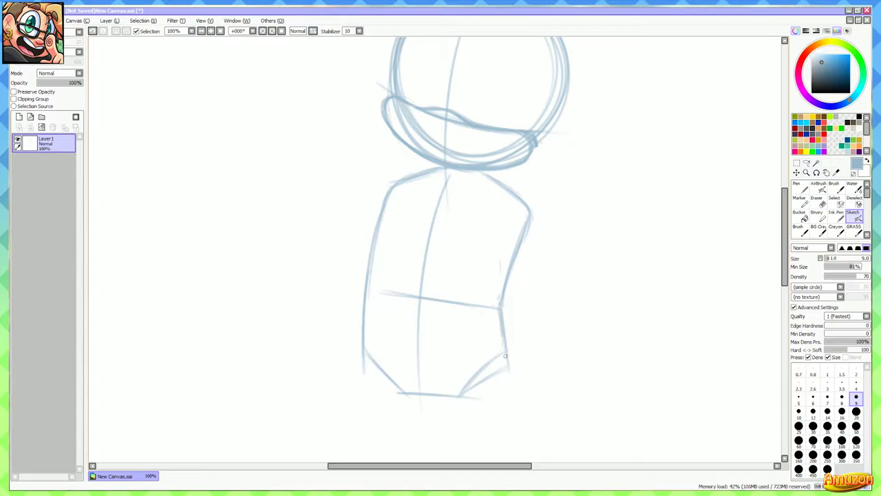
Lasso the head and move it slightly down so it overlaps the top of the torso, then deselect it
mouse_move(532, 252)
mouse_down()
mouse_move(501, 329)
mouse_move(513, 340)
mouse_up()
click(806, 163)
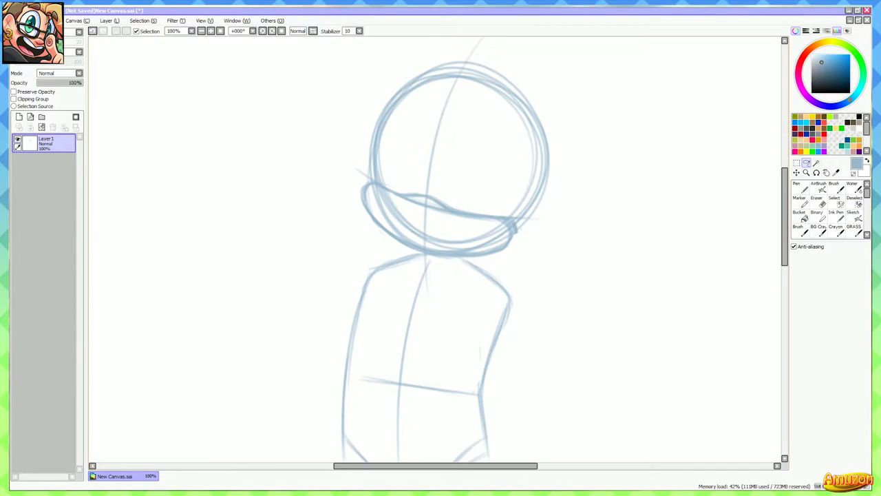
drag(368, 36, 342, 233)
mouse_move(481, 259)
mouse_down()
mouse_move(603, 120)
mouse_move(596, 110)
mouse_up()
drag(454, 165, 451, 179)
key(ctrl+d)
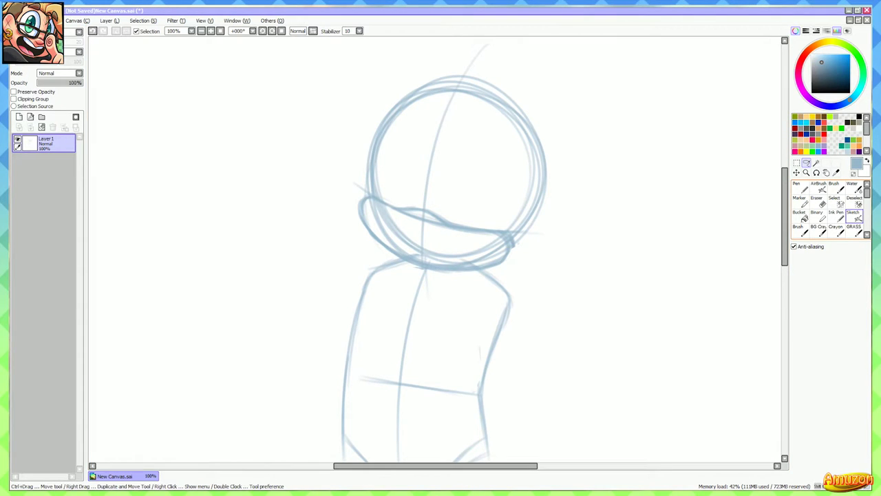
Erase parts of the torso's left shoulder and side and redraw them more rounded with the Sketch brush
click(854, 216)
drag(598, 274, 580, 261)
scroll(586, 262, down, 6)
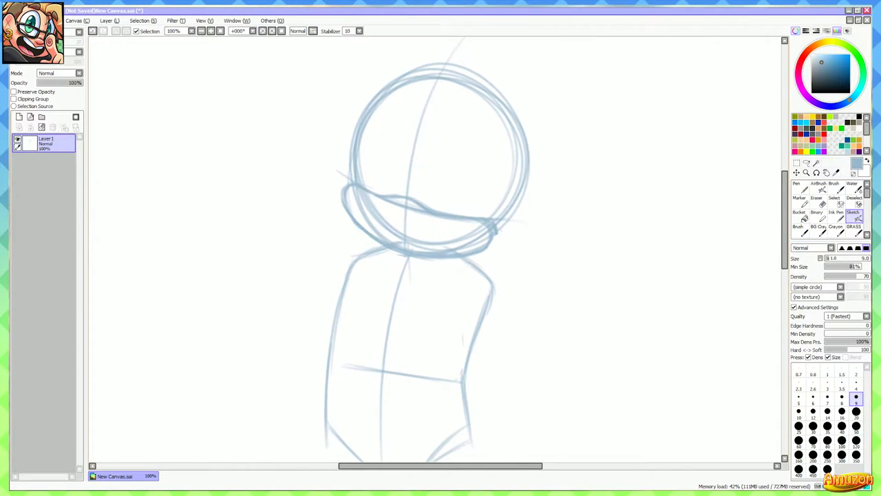
scroll(403, 167, up, 5)
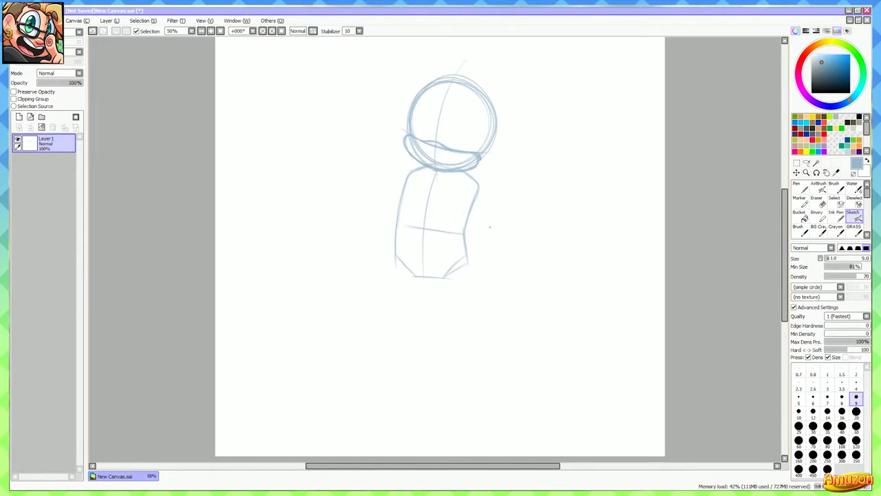
key(e)
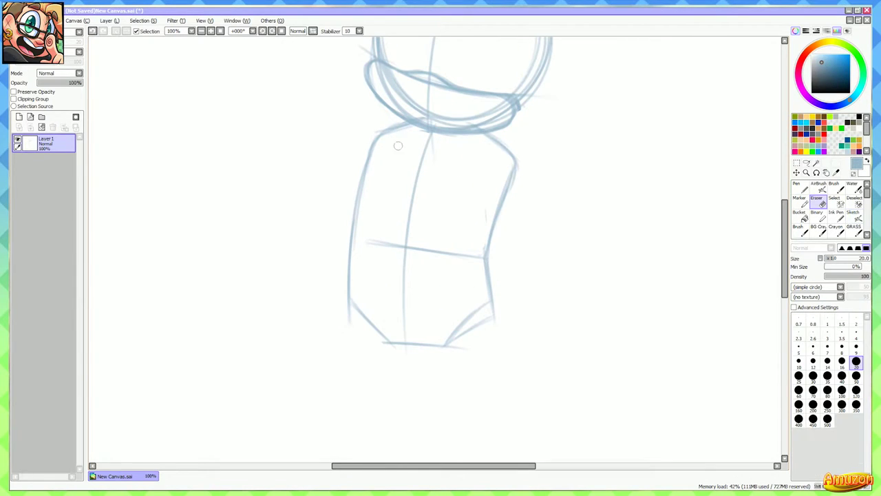
mouse_move(379, 122)
mouse_down()
mouse_move(346, 255)
mouse_move(346, 315)
mouse_move(372, 129)
mouse_move(349, 265)
mouse_move(358, 348)
mouse_up()
key(b)
mouse_move(385, 138)
mouse_down()
mouse_move(360, 210)
mouse_move(351, 315)
mouse_move(351, 202)
mouse_up()
Sketch a short left leg with a curved lower end below the hips, and the right leg's inner side and lower end
scroll(390, 199, down, 1)
mouse_move(365, 169)
mouse_down()
mouse_move(361, 294)
mouse_move(384, 296)
mouse_move(399, 237)
mouse_move(403, 291)
mouse_move(361, 292)
mouse_up()
key(e)
mouse_move(418, 292)
mouse_down()
mouse_move(360, 291)
mouse_move(362, 278)
mouse_move(408, 276)
mouse_move(393, 260)
mouse_up()
key(b)
scroll(390, 268, up, 1)
mouse_move(432, 193)
mouse_down()
mouse_move(441, 257)
mouse_move(491, 258)
mouse_up()
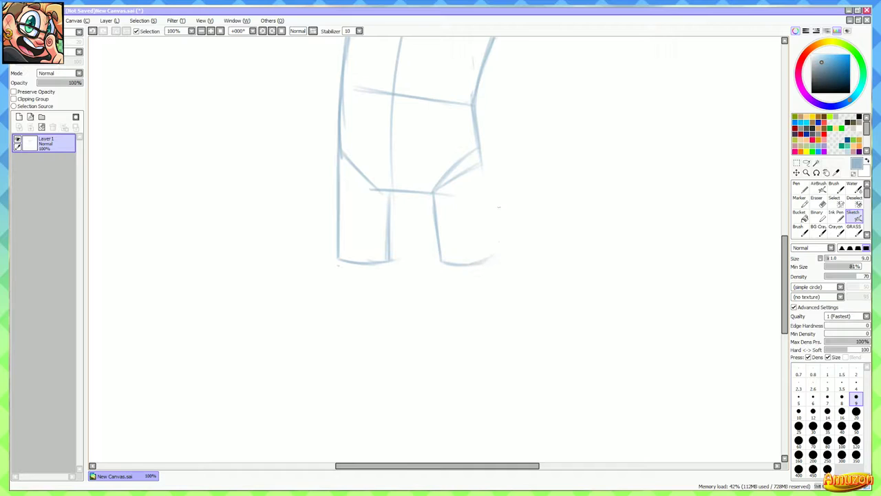
Draw the right leg's outer side down from the waist, erase stray hip lines and round off the right shoulder
drag(477, 147, 495, 262)
mouse_move(487, 203)
mouse_down()
mouse_move(474, 88)
mouse_move(476, 226)
mouse_move(465, 196)
mouse_move(484, 117)
mouse_move(478, 148)
mouse_move(467, 89)
mouse_move(482, 96)
mouse_move(482, 138)
mouse_move(483, 111)
mouse_move(494, 156)
mouse_move(474, 188)
mouse_up()
key(e)
drag(474, 188, 484, 157)
key(b)
mouse_move(471, 95)
mouse_down()
mouse_move(475, 168)
mouse_move(485, 127)
mouse_move(464, 91)
mouse_up()
drag(456, 160, 464, 198)
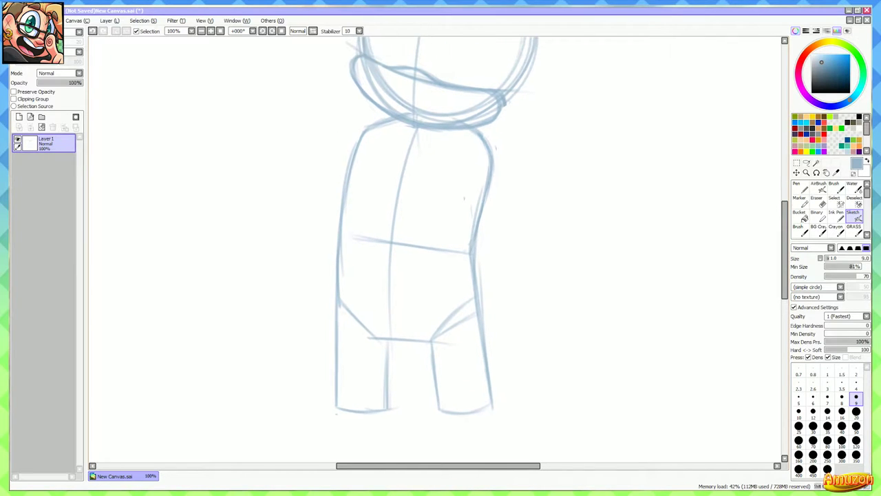
Erase the rough outer edge of the left shoulder and redraw it as a clean rounded curve up to the muzzle
drag(398, 120, 357, 155)
key(ctrl+z)
key(ctrl+z)
key(ctrl+z)
key(e)
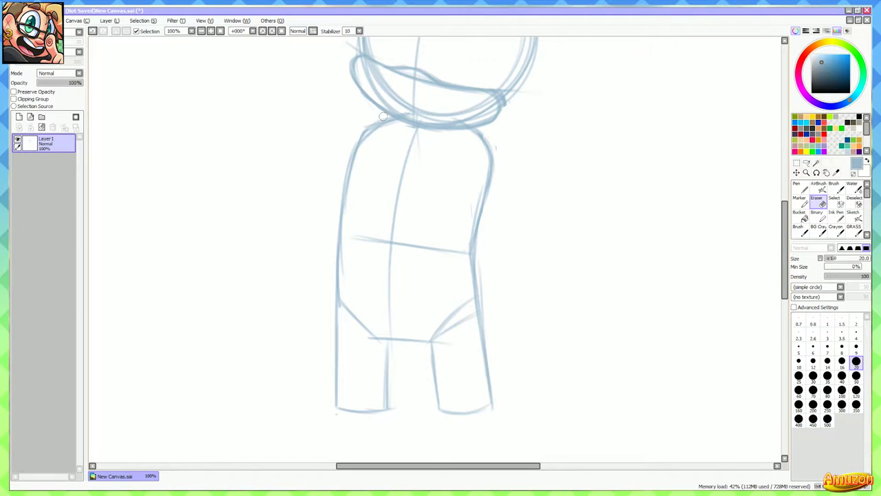
mouse_move(379, 121)
mouse_down()
mouse_move(354, 138)
mouse_move(362, 140)
mouse_move(355, 156)
mouse_up()
key(b)
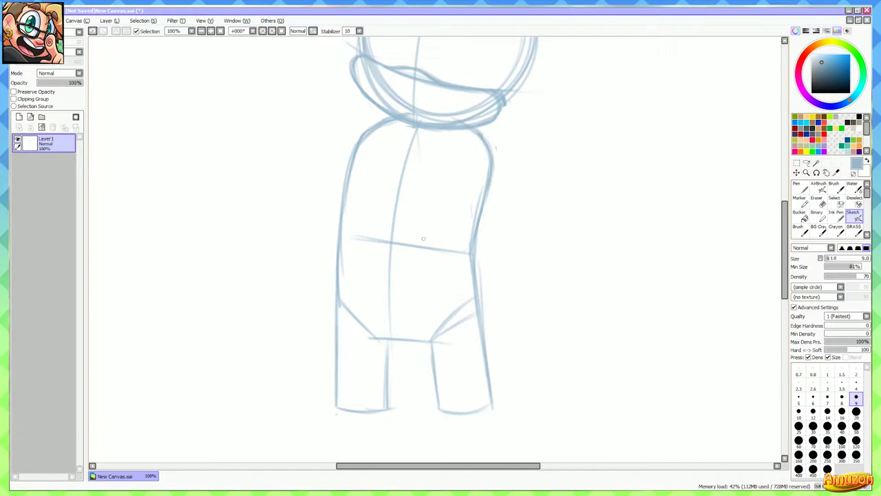
drag(373, 187, 378, 192)
drag(366, 142, 355, 167)
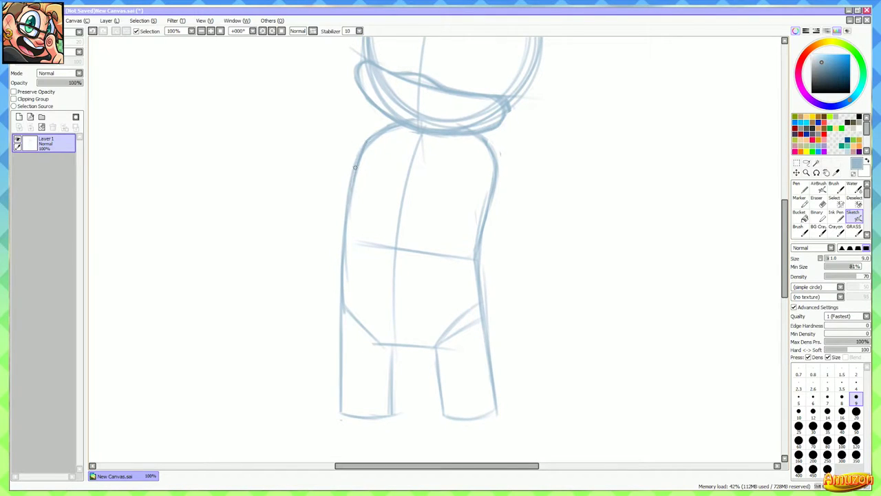
Retrace the left leg's outer side and the curved hip lines above both legs
drag(343, 261, 338, 318)
drag(339, 284, 338, 377)
mouse_move(342, 299)
mouse_down()
mouse_move(382, 342)
mouse_move(431, 348)
mouse_move(444, 408)
mouse_up()
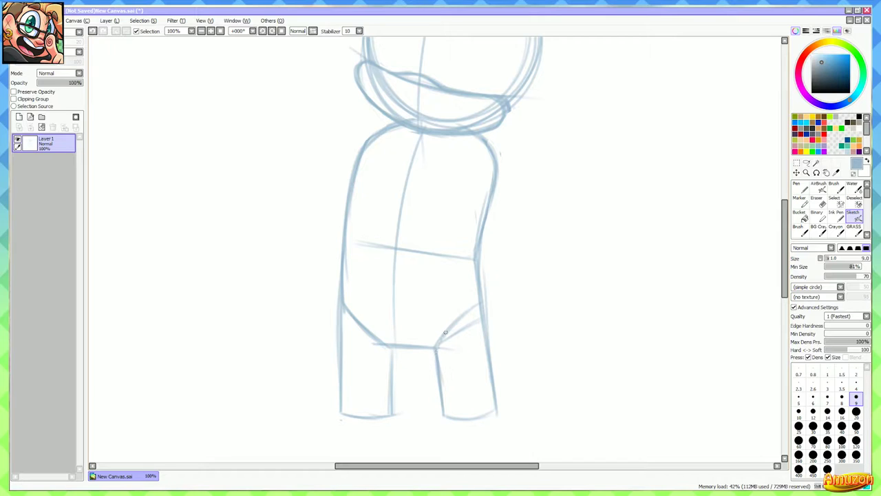
drag(439, 343, 475, 303)
drag(528, 253, 537, 279)
key(e)
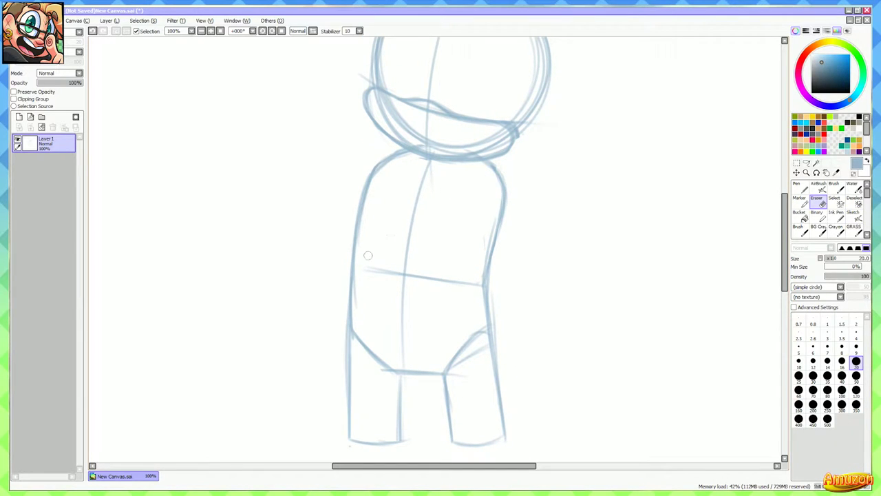
Erase the vertical centre line and the waist guideline inside the torso
mouse_move(368, 255)
mouse_down()
mouse_move(409, 273)
mouse_move(403, 359)
mouse_move(416, 232)
mouse_move(409, 218)
mouse_up()
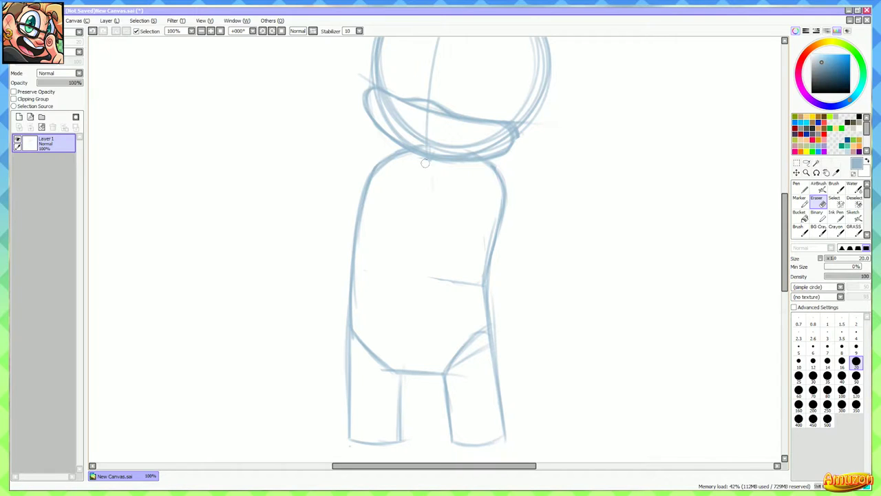
drag(419, 160, 439, 167)
drag(453, 278, 475, 289)
key(e)
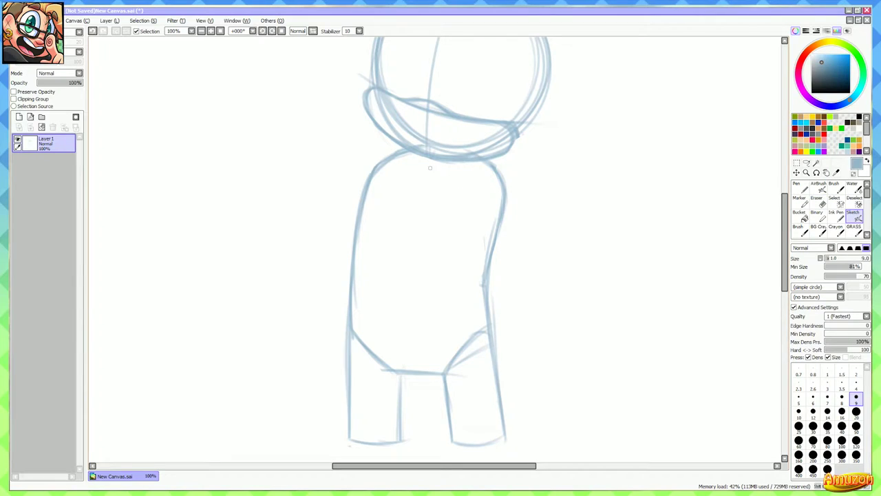
Erase the left shoulder's outer line and redraw it as a smooth curve down the torso side
key(e)
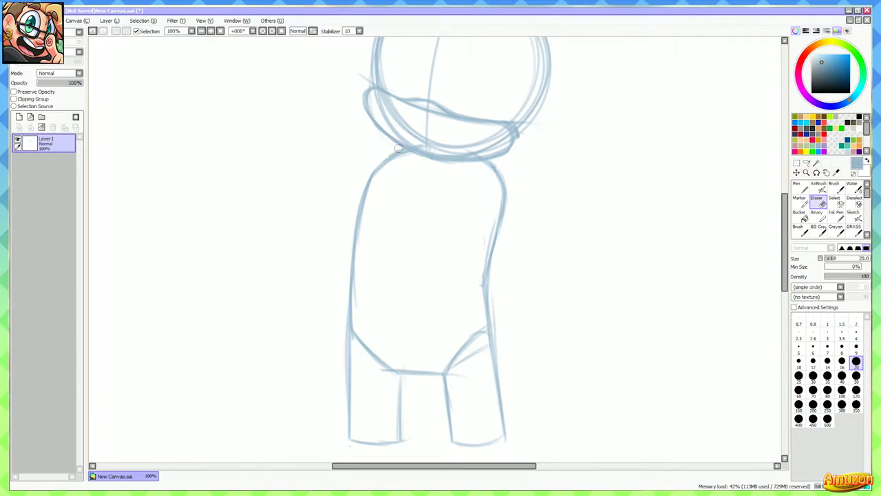
drag(396, 148, 353, 225)
key(n)
drag(417, 152, 365, 205)
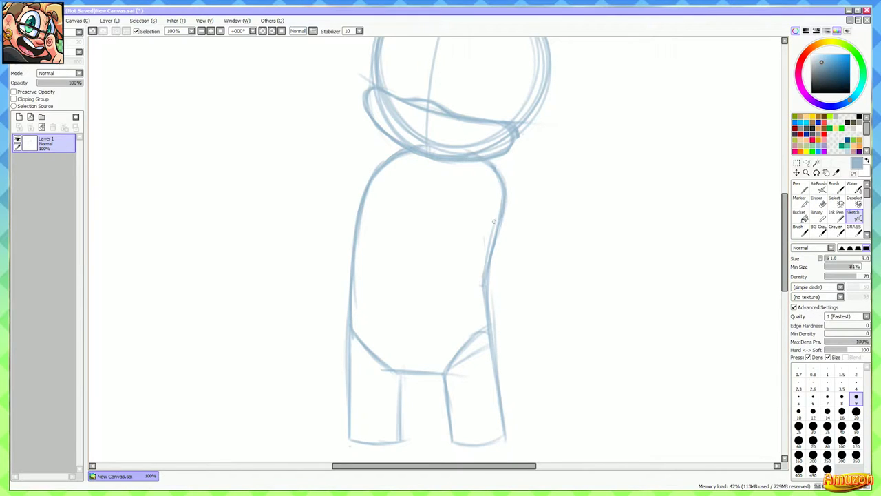
Redraw the torso's curved centre line from the neck to the hips and an arched guideline across the waist
key(e)
key(n)
drag(429, 161, 412, 354)
mouse_move(360, 270)
mouse_down()
mouse_move(483, 272)
mouse_move(463, 269)
mouse_up()
scroll(490, 277, down, 1)
key(ctrl+z)
mouse_move(368, 260)
mouse_down()
mouse_move(462, 273)
mouse_move(450, 274)
mouse_move(452, 347)
mouse_up()
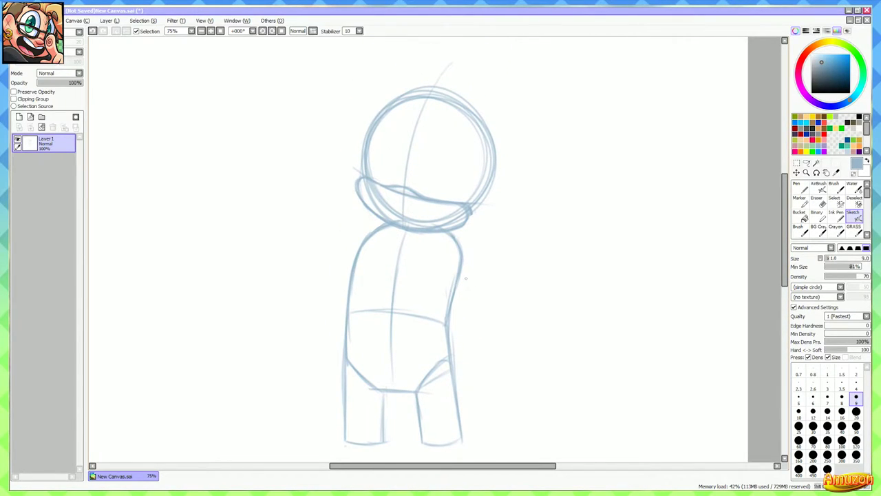
drag(453, 197, 458, 203)
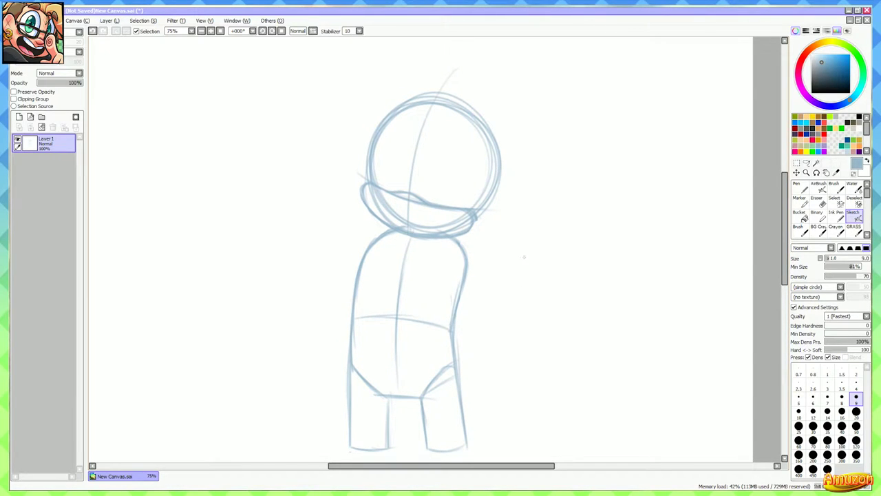
drag(510, 266, 487, 219)
scroll(464, 202, up, 1)
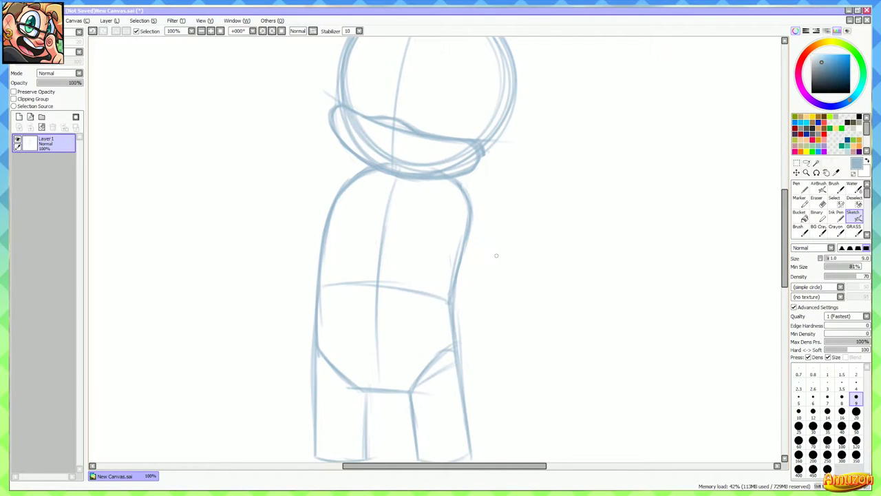
key(e)
key(n)
mouse_move(441, 289)
mouse_down()
mouse_move(469, 234)
mouse_move(428, 310)
mouse_move(454, 429)
mouse_move(530, 385)
mouse_up()
click(806, 163)
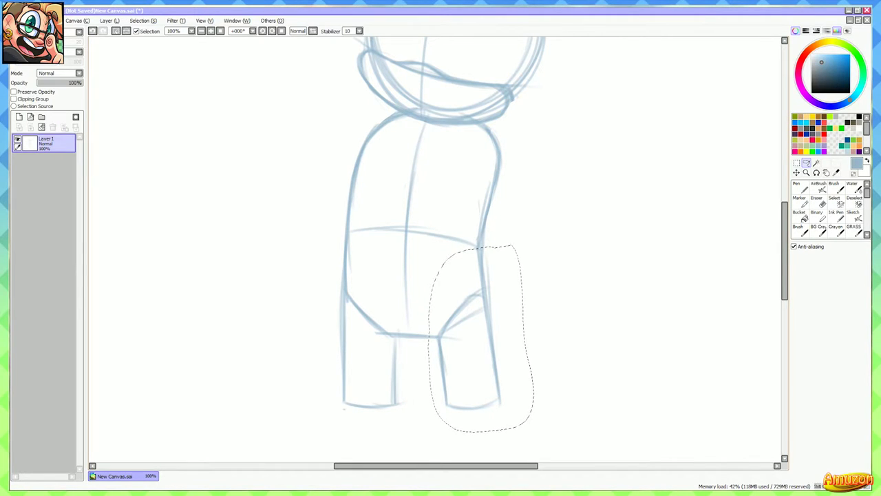
mouse_move(475, 338)
mouse_down()
mouse_move(466, 338)
mouse_move(474, 338)
mouse_up()
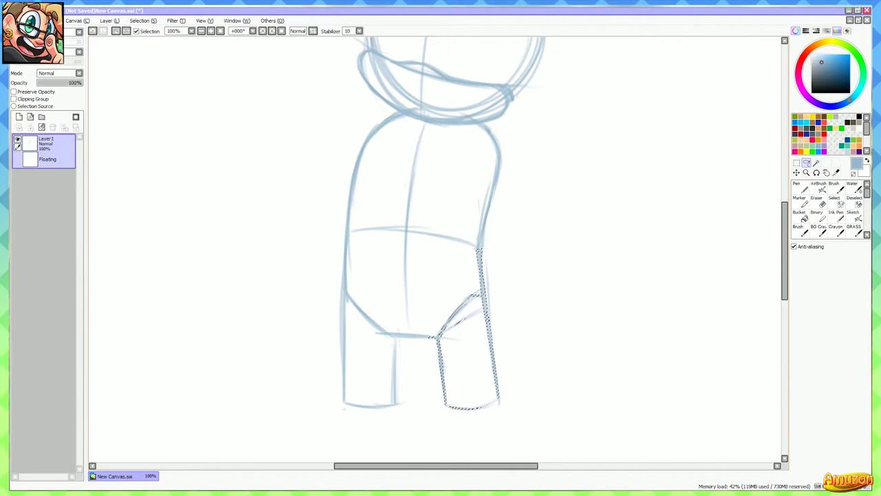
key(ctrl+d)
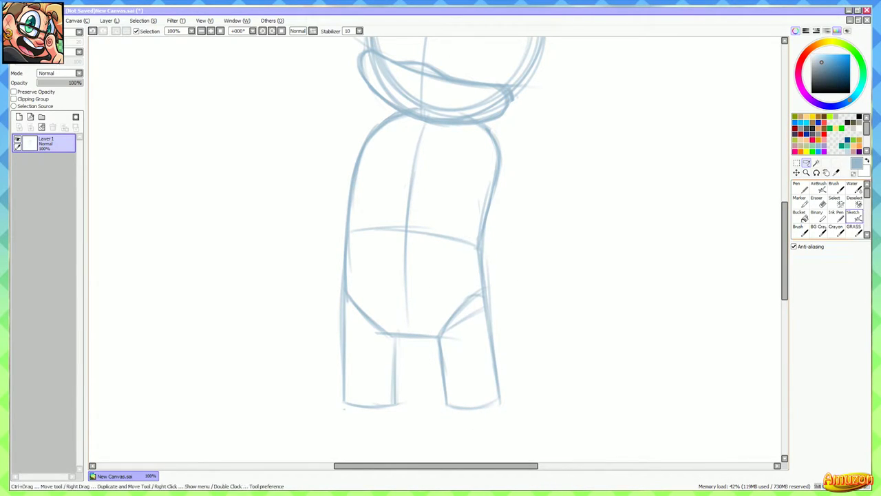
Sketch the right lower leg below the knee with a straight inner side, an angled outer side and a curved bottom end
click(854, 217)
drag(510, 269, 500, 310)
drag(521, 199, 506, 256)
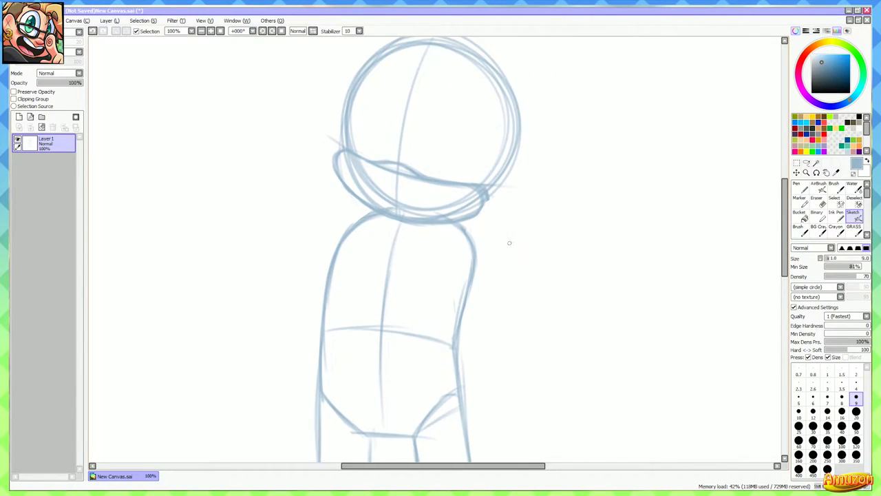
scroll(510, 242, up, 3)
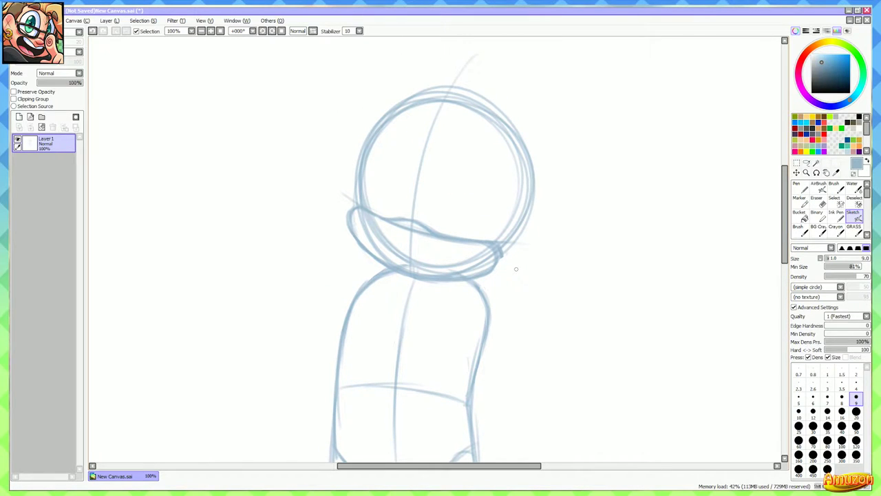
scroll(433, 191, down, 6)
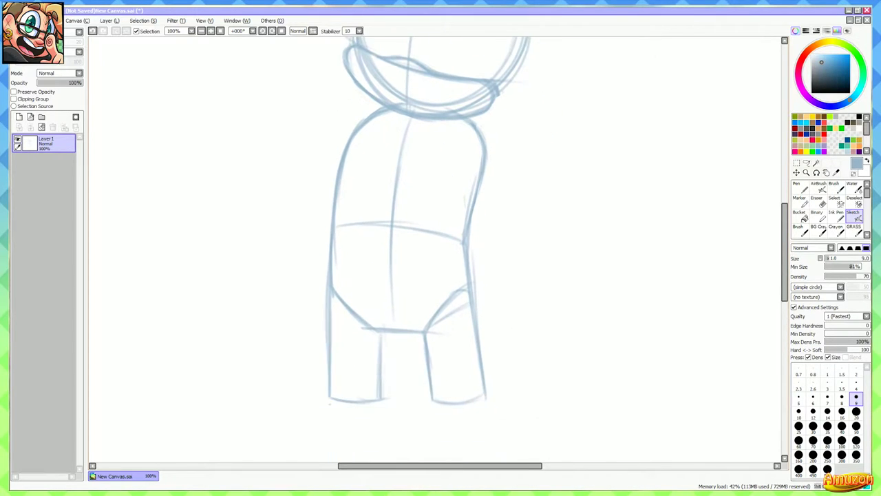
scroll(432, 190, down, 10)
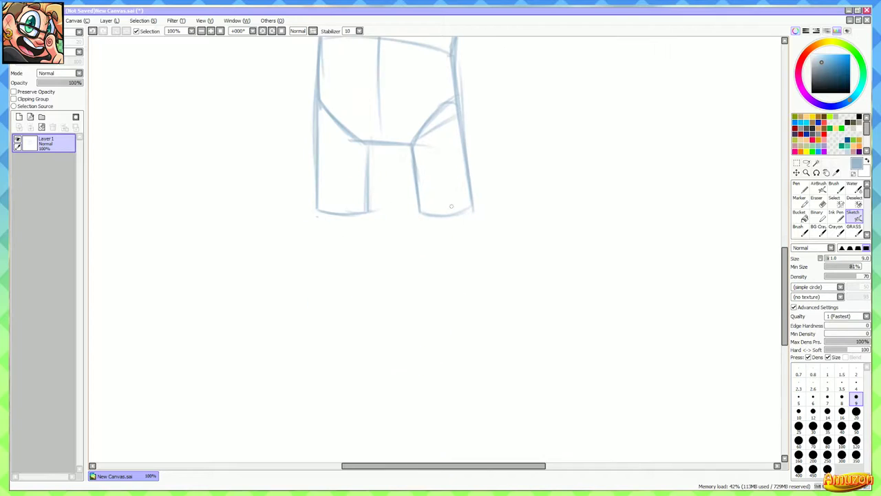
drag(420, 195, 426, 298)
drag(462, 338, 498, 327)
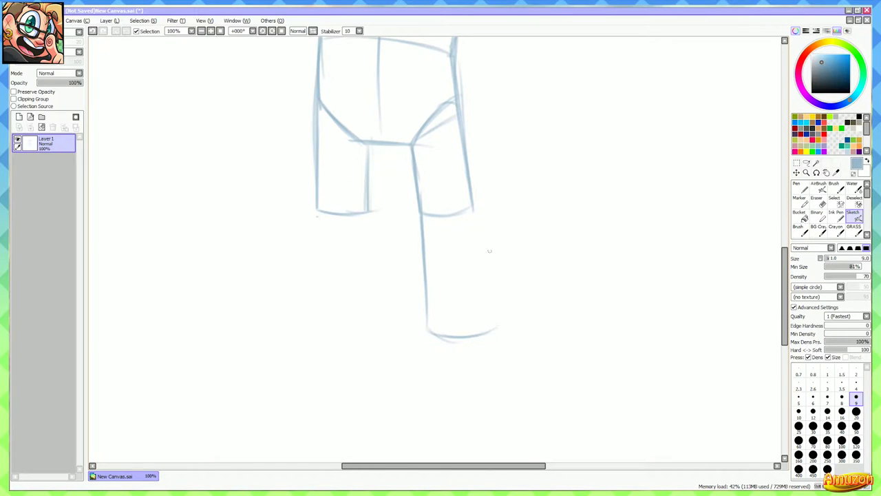
mouse_move(469, 193)
mouse_down()
mouse_move(489, 229)
mouse_move(502, 305)
mouse_up()
mouse_move(491, 252)
mouse_down()
mouse_move(505, 315)
mouse_move(468, 337)
mouse_up()
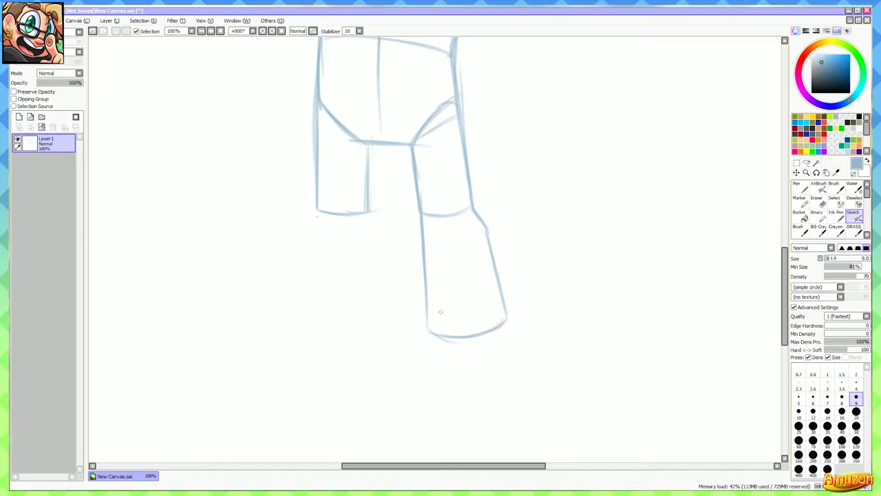
Erase the right lower leg's outer side and redraw it as a smooth calf curve from the knee to the bottom end
drag(440, 466, 419, 466)
drag(455, 234, 407, 231)
key(e)
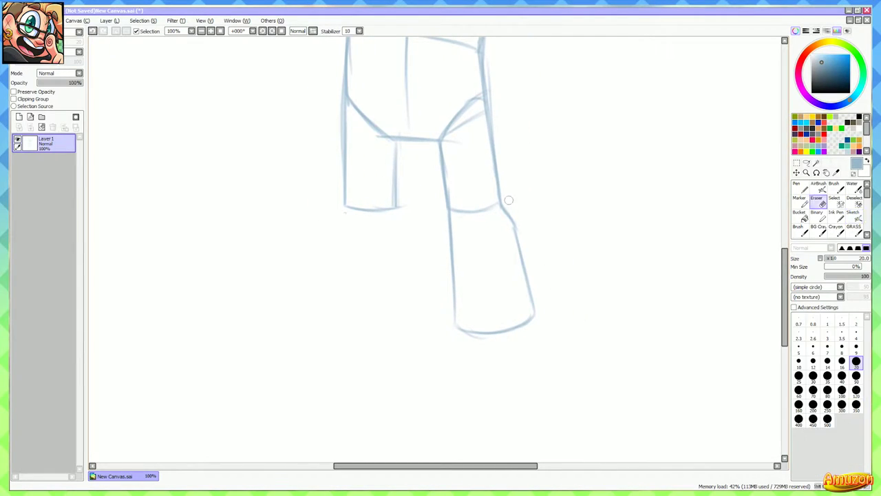
drag(509, 200, 534, 314)
scroll(546, 334, up, 1)
key(b)
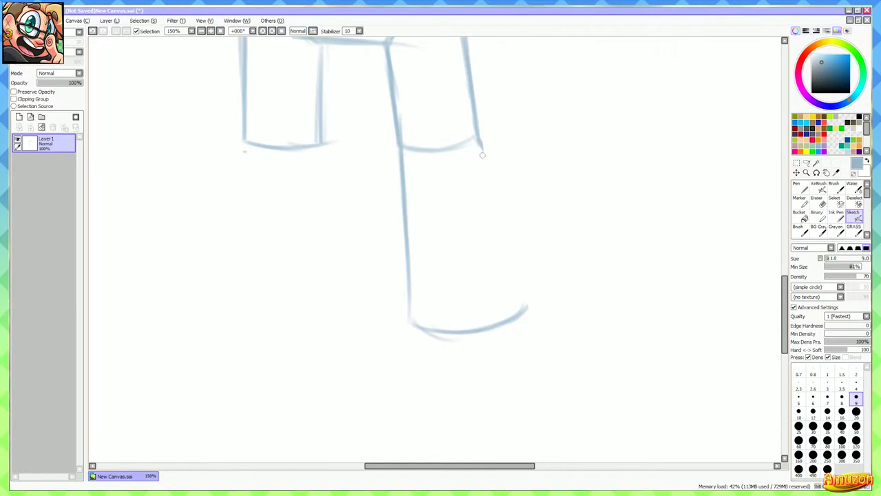
mouse_move(476, 135)
mouse_down()
mouse_move(505, 197)
mouse_move(527, 308)
mouse_up()
Sketch the left lower leg with a straight outer side, a curved inner calf and a rounded bottom end
scroll(527, 310, down, 1)
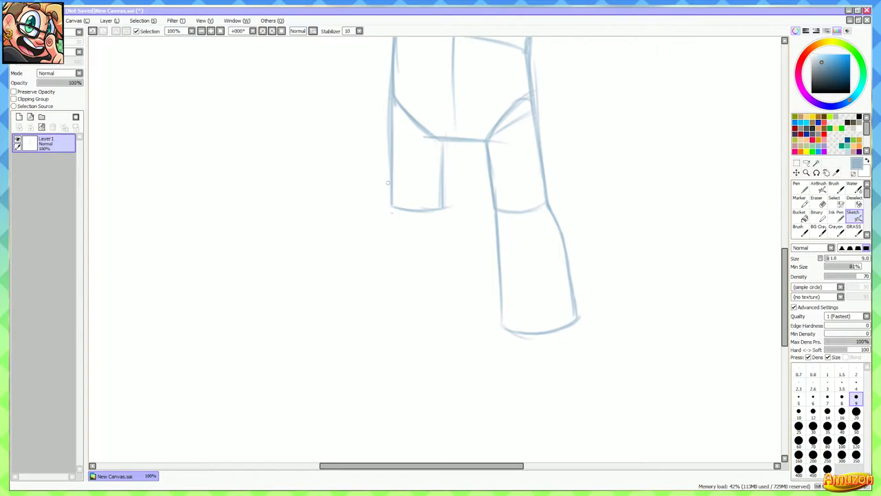
mouse_move(391, 196)
mouse_down()
mouse_move(389, 316)
mouse_move(418, 327)
mouse_move(444, 321)
mouse_up()
mouse_move(444, 184)
mouse_down()
mouse_move(455, 303)
mouse_move(437, 325)
mouse_up()
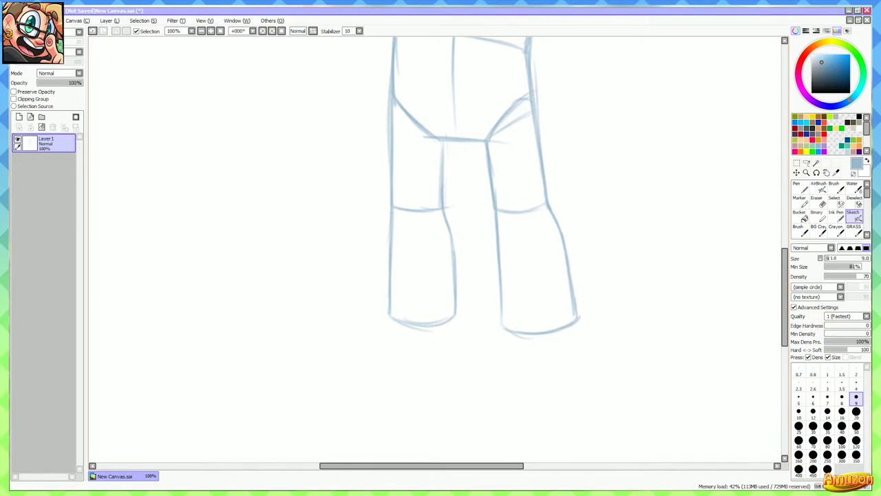
Sketch a practice circle in the empty area beside the legs, with strokes running down from its left edge
drag(476, 216, 308, 317)
drag(580, 203, 508, 191)
drag(511, 175, 515, 261)
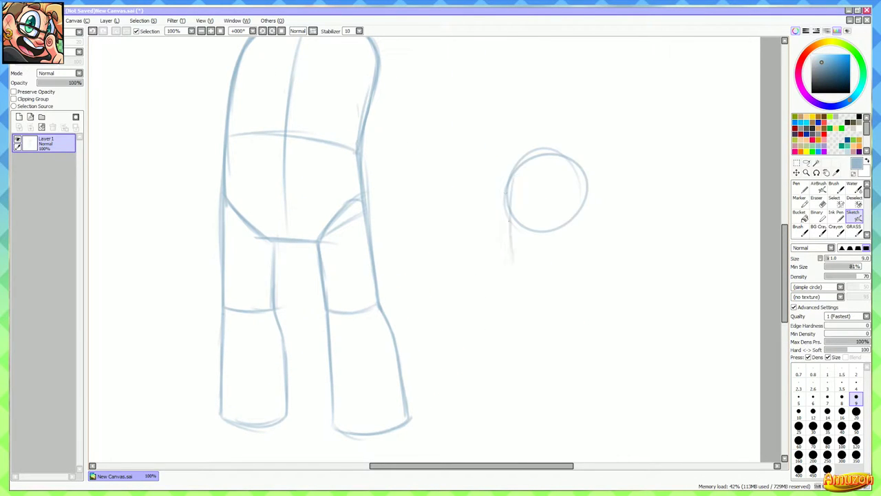
mouse_move(504, 193)
mouse_down()
mouse_move(516, 268)
mouse_move(581, 208)
mouse_up()
drag(506, 229, 508, 321)
mouse_move(508, 208)
mouse_down()
mouse_move(507, 305)
mouse_move(500, 296)
mouse_up()
Undo the strokes below the practice circle, try a rounded extension beneath it and undo that too
key(ctrl+z)
key(ctrl+z)
key(ctrl+z)
key(ctrl+z)
key(ctrl+z)
key(ctrl+z)
key(ctrl+z)
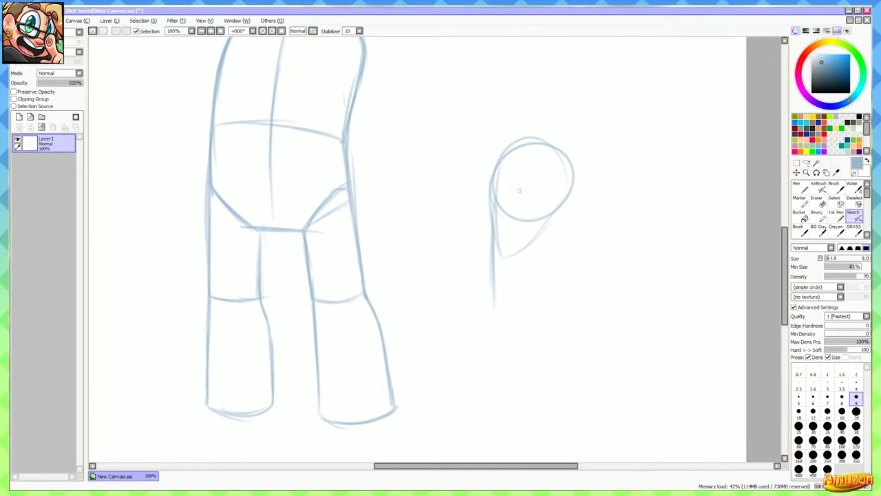
mouse_move(512, 146)
mouse_down()
mouse_move(484, 220)
mouse_move(494, 180)
mouse_move(487, 242)
mouse_move(497, 265)
mouse_move(489, 254)
mouse_move(524, 262)
mouse_move(533, 253)
mouse_move(561, 205)
mouse_up()
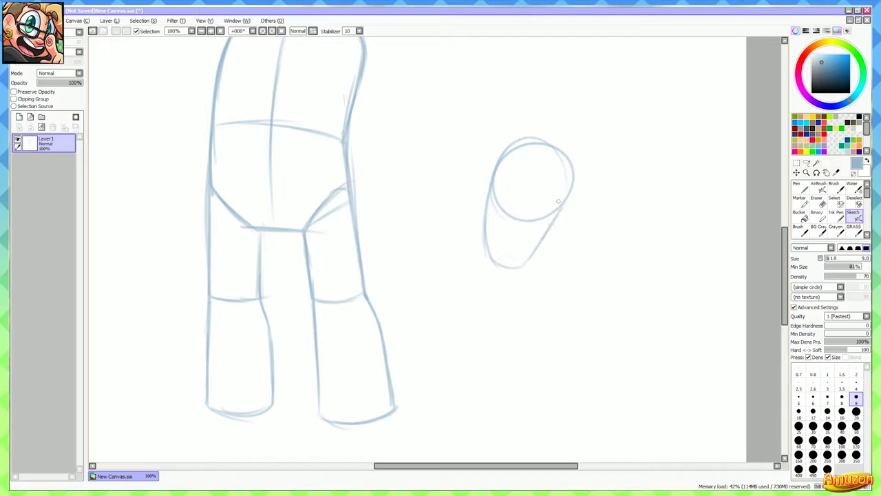
drag(532, 239, 499, 246)
key(ctrl+z)
key(ctrl+z)
key(ctrl+z)
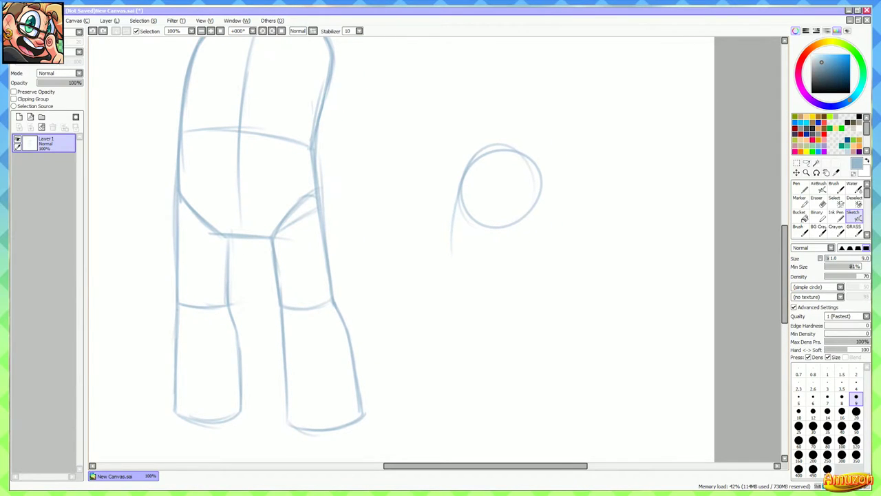
Sketch a tapered palm shape below the practice circle with four finger lines fanning out beneath it
mouse_move(458, 197)
mouse_down()
mouse_move(452, 236)
mouse_move(462, 252)
mouse_up()
mouse_move(458, 215)
mouse_down()
mouse_move(479, 260)
mouse_move(545, 193)
mouse_up()
drag(454, 215, 451, 287)
drag(458, 208, 448, 305)
drag(458, 230, 447, 312)
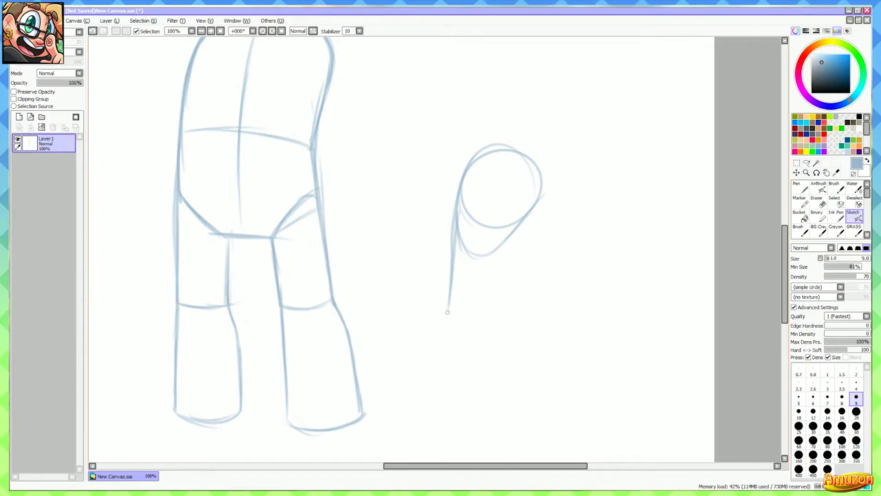
mouse_move(466, 249)
mouse_down()
mouse_move(466, 319)
mouse_move(504, 322)
mouse_up()
mouse_move(490, 262)
mouse_down()
mouse_move(508, 336)
mouse_move(522, 305)
mouse_move(539, 337)
mouse_up()
drag(508, 266, 537, 327)
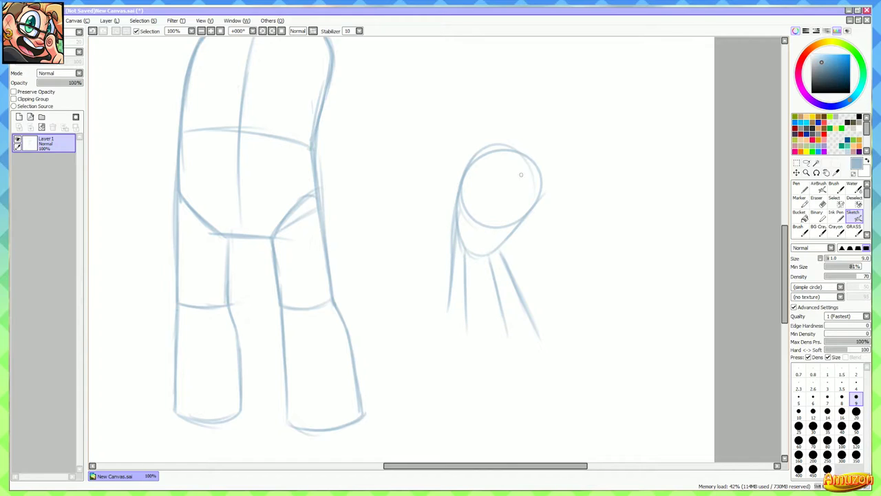
Cross out the hand study with a large X and undo all the strokes of the study
drag(427, 128, 587, 347)
drag(581, 109, 411, 375)
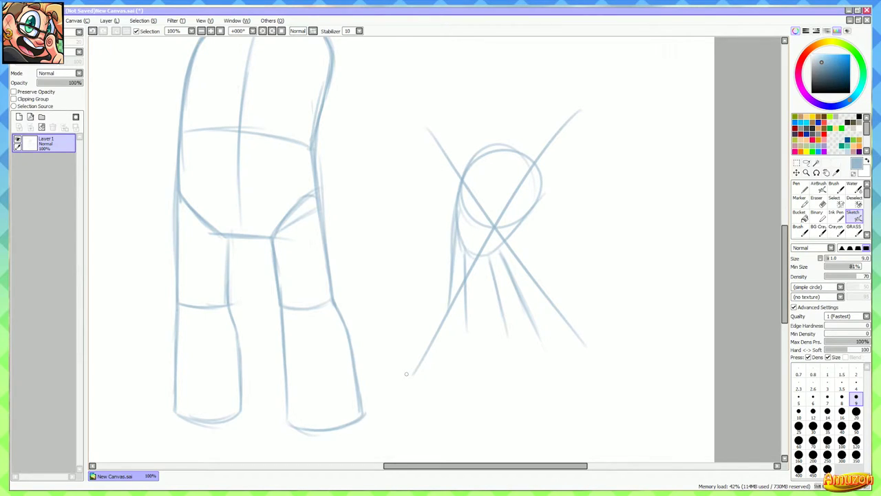
key(ctrl+z)
key(ctrl+z)
key(ctrl+z)
key(ctrl+z)
key(ctrl+z)
key(ctrl+z)
key(ctrl+z)
key(ctrl+z)
key(ctrl+z)
key(ctrl+z)
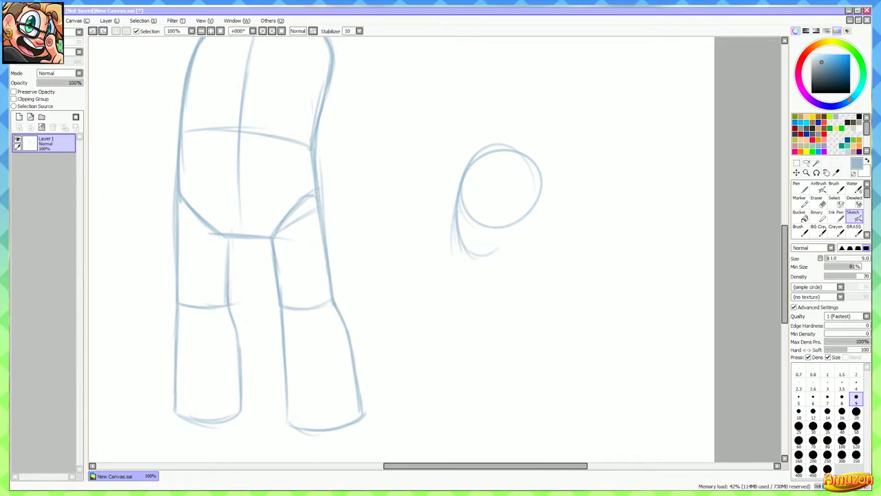
key(ctrl+z)
key(ctrl+z)
key(ctrl+z)
key(ctrl+z)
Draw a small joint circle on the right shoulder and rough in a light guideline for the bent arm
drag(372, 179, 500, 348)
scroll(523, 195, down, 1)
drag(499, 265, 521, 253)
drag(475, 386, 478, 253)
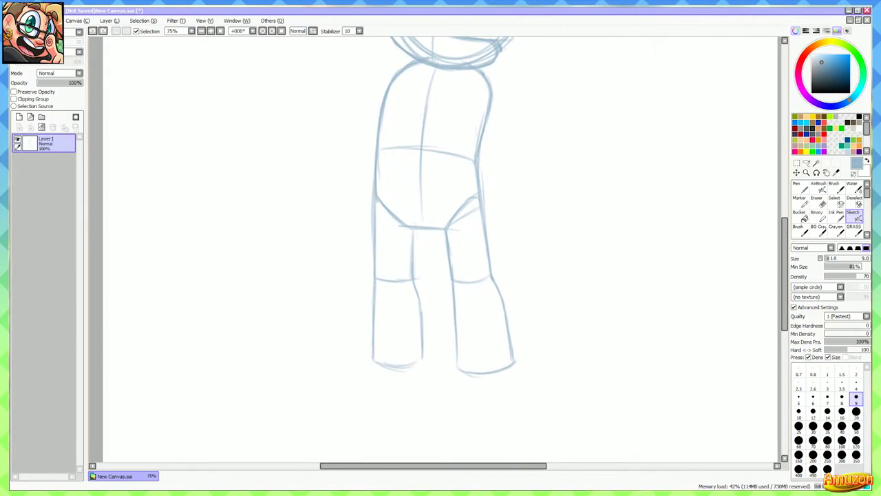
drag(477, 365, 471, 244)
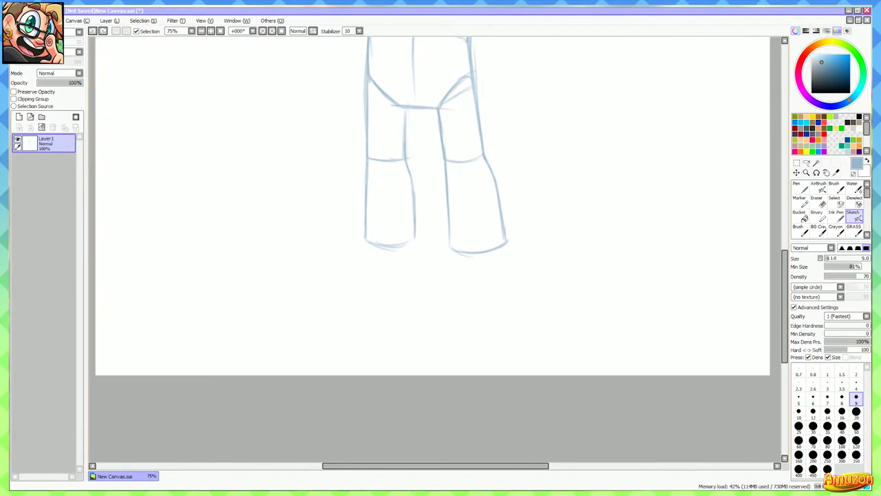
drag(475, 200, 447, 408)
scroll(461, 160, up, 1)
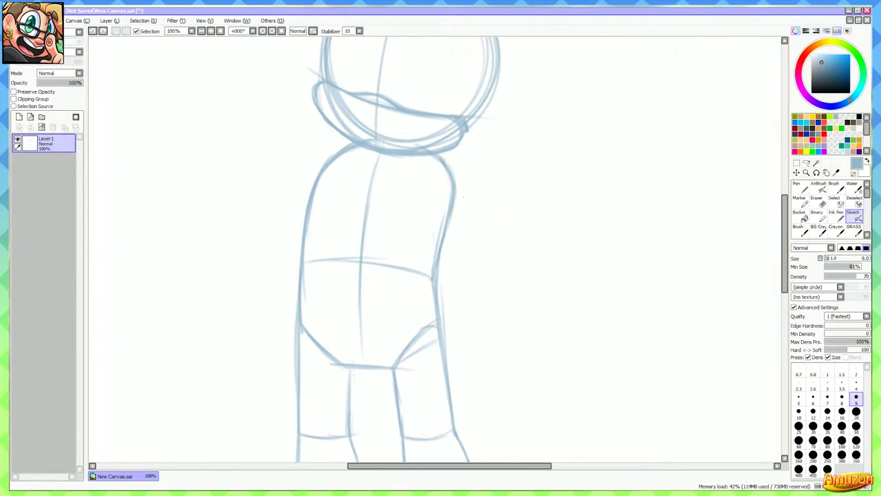
mouse_move(431, 158)
mouse_down()
mouse_move(461, 164)
mouse_move(460, 188)
mouse_move(426, 181)
mouse_up()
mouse_move(454, 200)
mouse_down()
mouse_move(433, 151)
mouse_move(491, 187)
mouse_up()
drag(447, 146, 480, 179)
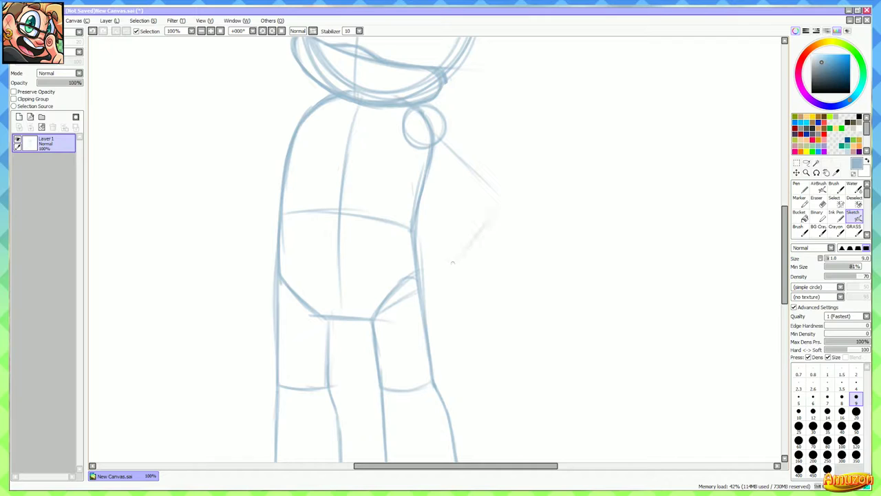
Undo the rough arm guideline and redraw it from the shoulder circle out to the elbow and back toward the waist
drag(500, 183, 512, 199)
key(ctrl+z)
key(ctrl+z)
key(ctrl+z)
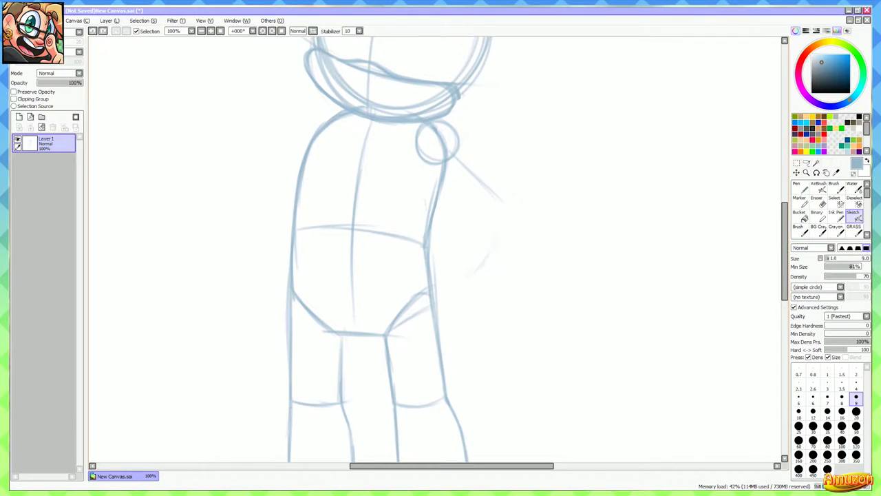
drag(452, 155, 492, 199)
drag(488, 229, 462, 263)
key(ctrl+z)
drag(496, 210, 457, 258)
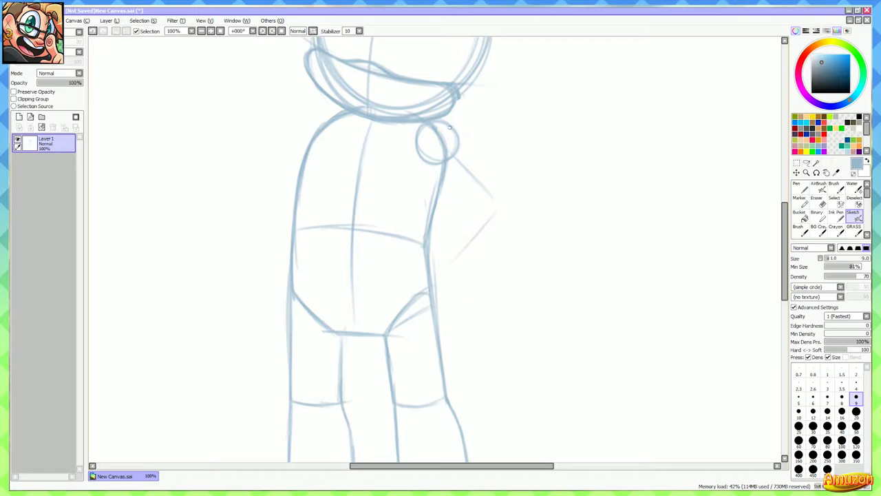
Draw the right upper arm's outer edge down to the elbow and a curved inner line around the armpit
drag(460, 132, 504, 190)
drag(418, 131, 420, 193)
drag(413, 154, 436, 199)
mouse_move(435, 199)
mouse_down()
mouse_move(410, 168)
mouse_move(416, 139)
mouse_up()
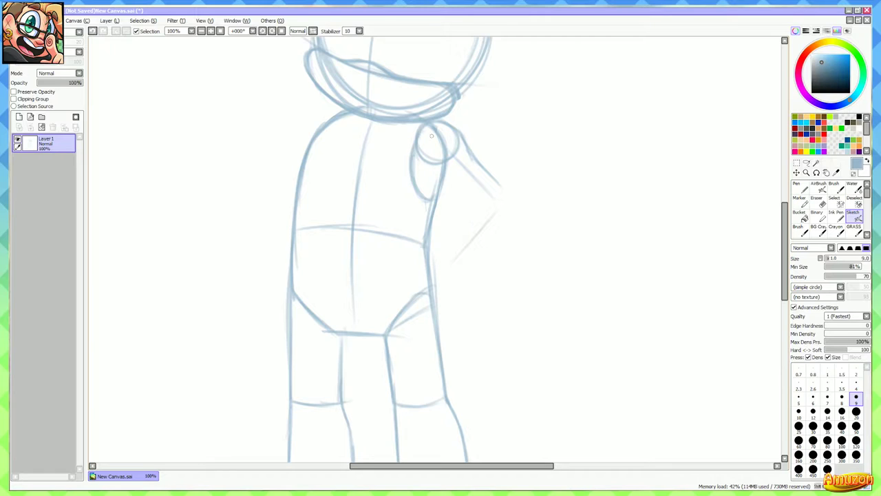
Draw the right upper arm's inner edge and elbow curve, plus a rounded forearm outline from the elbow back to the waist
mouse_move(429, 174)
mouse_down()
mouse_move(459, 202)
mouse_move(442, 170)
mouse_up()
mouse_move(451, 198)
mouse_down()
mouse_move(477, 211)
mouse_move(495, 181)
mouse_move(464, 202)
mouse_move(480, 215)
mouse_move(503, 190)
mouse_move(493, 181)
mouse_move(510, 200)
mouse_move(489, 262)
mouse_up()
mouse_move(487, 207)
mouse_down()
mouse_move(433, 243)
mouse_move(443, 232)
mouse_move(439, 272)
mouse_move(428, 253)
mouse_move(468, 286)
mouse_up()
mouse_move(436, 270)
mouse_down()
mouse_move(475, 273)
mouse_move(456, 283)
mouse_move(490, 261)
mouse_up()
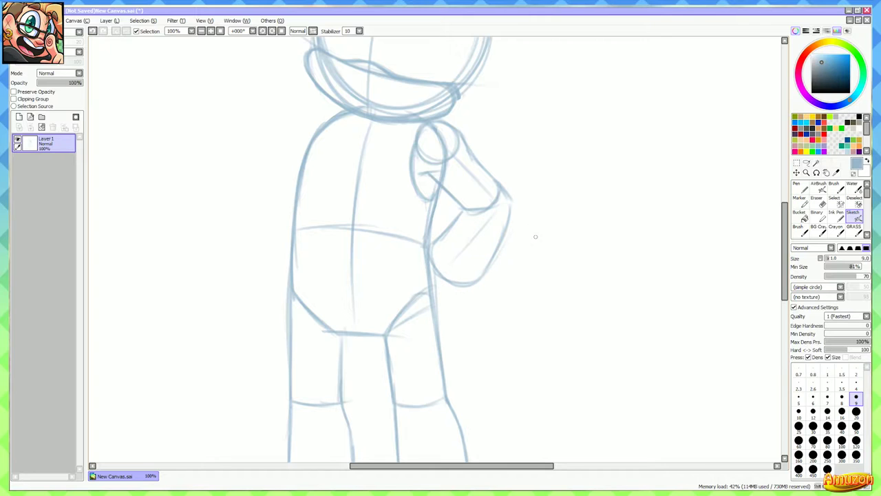
scroll(440, 248, up, 3)
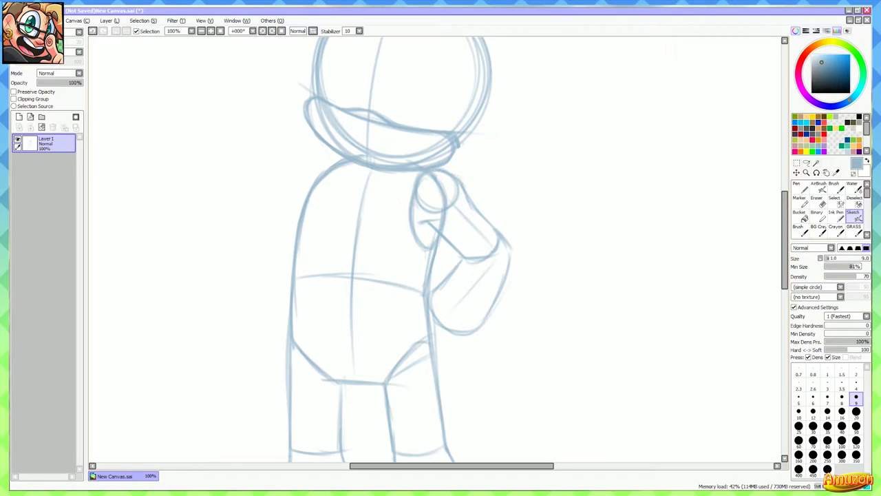
mouse_move(527, 269)
mouse_down()
mouse_move(533, 278)
mouse_move(547, 260)
mouse_move(509, 262)
mouse_up()
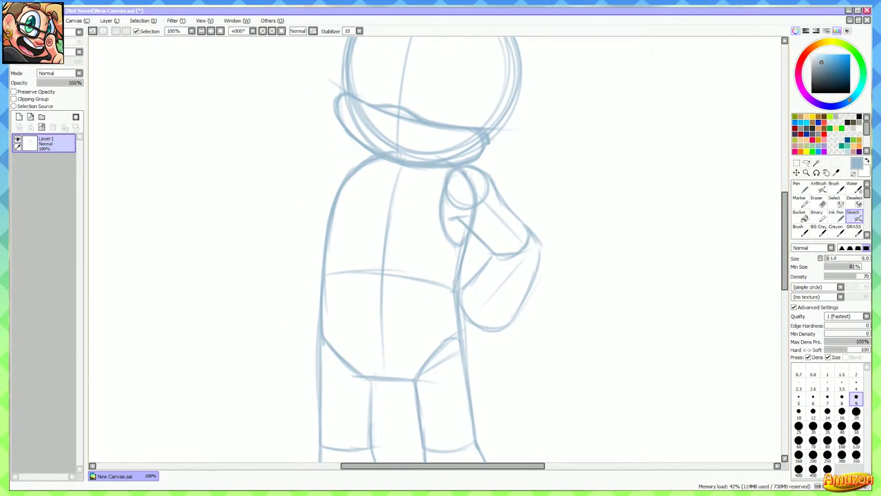
Erase the left side of the oval at the right shoulder and redraw it as a narrower curve
scroll(457, 217, up, 1)
key(e)
mouse_move(441, 209)
mouse_down()
mouse_move(458, 155)
mouse_move(439, 214)
mouse_move(455, 272)
mouse_up()
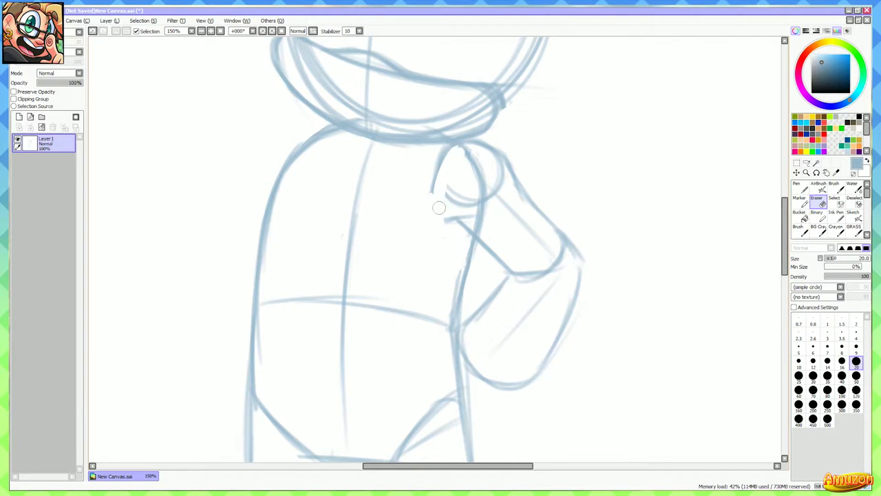
mouse_move(455, 159)
mouse_down()
mouse_move(445, 160)
mouse_move(430, 204)
mouse_up()
key(b)
mouse_move(465, 141)
mouse_down()
mouse_move(436, 188)
mouse_move(440, 162)
mouse_move(448, 245)
mouse_move(469, 226)
mouse_move(452, 253)
mouse_move(431, 184)
mouse_up()
scroll(490, 234, down, 2)
drag(491, 235, 482, 226)
scroll(496, 236, up, 1)
drag(490, 276, 483, 236)
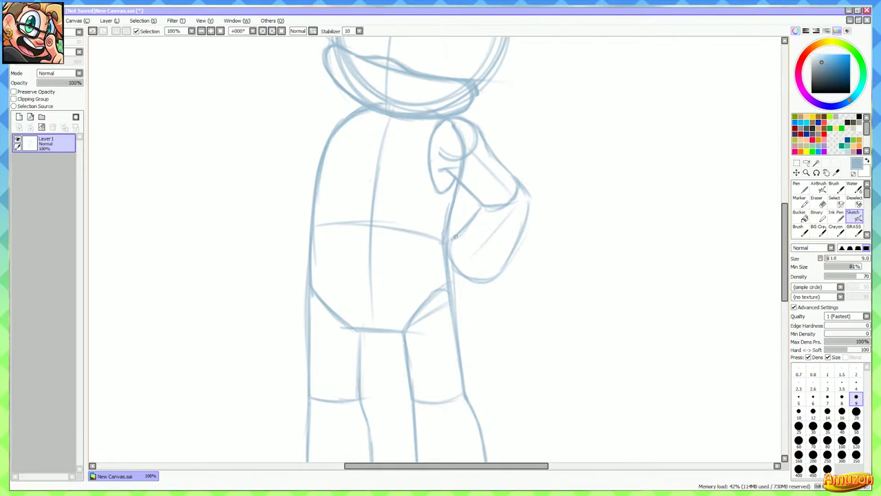
Sketch the wrist curve and boxy palm of the right hand resting on the hip, undoing the stray strokes
mouse_move(449, 235)
mouse_down()
mouse_move(425, 227)
mouse_move(410, 284)
mouse_up()
mouse_move(412, 247)
mouse_down()
mouse_move(411, 279)
mouse_move(488, 297)
mouse_move(496, 277)
mouse_move(442, 304)
mouse_move(377, 293)
mouse_move(343, 315)
mouse_move(448, 249)
mouse_up()
scroll(432, 235, up, 1)
key(ctrl+z)
key(ctrl+z)
key(ctrl+z)
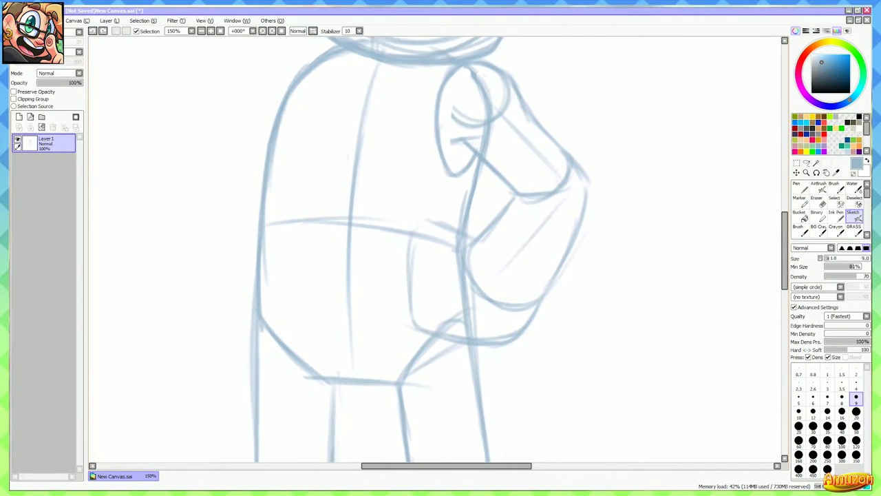
Draw a column of knuckle circles along the palm's edge and the three lower rounded fingers reaching across the waist
mouse_move(417, 307)
mouse_down()
mouse_move(454, 285)
mouse_move(392, 321)
mouse_move(435, 337)
mouse_move(474, 311)
mouse_up()
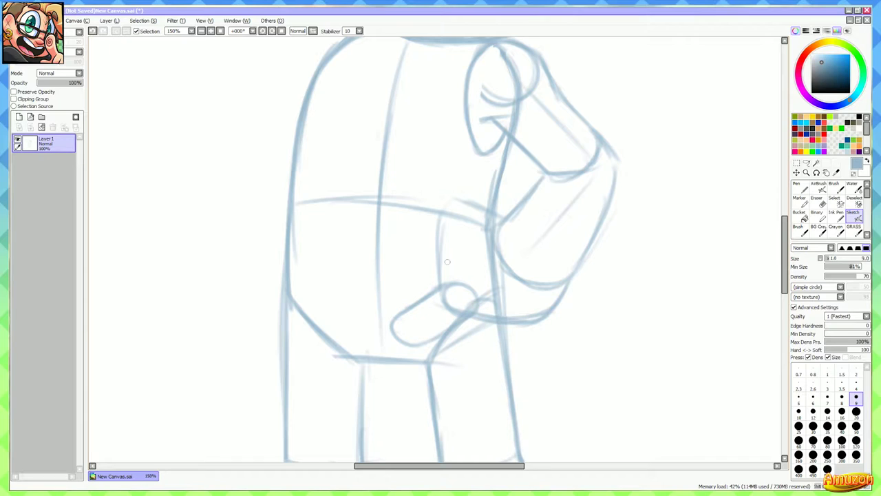
drag(463, 269, 450, 282)
mouse_move(449, 214)
mouse_down()
mouse_move(444, 234)
mouse_move(465, 200)
mouse_move(446, 213)
mouse_move(437, 240)
mouse_move(379, 276)
mouse_move(390, 301)
mouse_move(435, 289)
mouse_up()
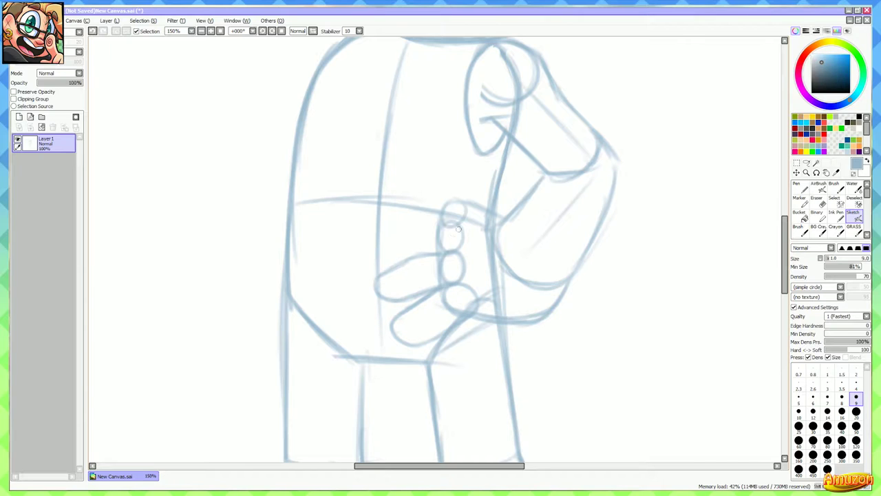
mouse_move(457, 228)
mouse_down()
mouse_move(402, 216)
mouse_move(372, 234)
mouse_move(372, 254)
mouse_move(416, 258)
mouse_up()
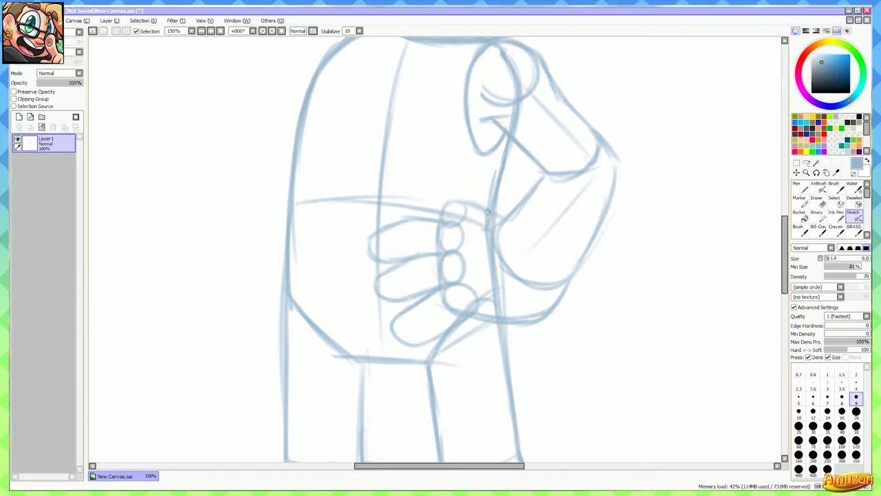
Draw the top finger of the hand on the hip, undo the rough thumb strokes and redraw a short thumb above the knuckles
mouse_move(487, 212)
mouse_down()
mouse_move(444, 196)
mouse_move(383, 191)
mouse_move(397, 224)
mouse_up()
mouse_move(511, 217)
mouse_down()
mouse_move(468, 171)
mouse_move(448, 187)
mouse_up()
key(ctrl+z)
key(ctrl+z)
key(ctrl+z)
mouse_move(506, 209)
mouse_down()
mouse_move(499, 198)
mouse_move(466, 205)
mouse_move(484, 169)
mouse_move(456, 196)
mouse_move(468, 172)
mouse_up()
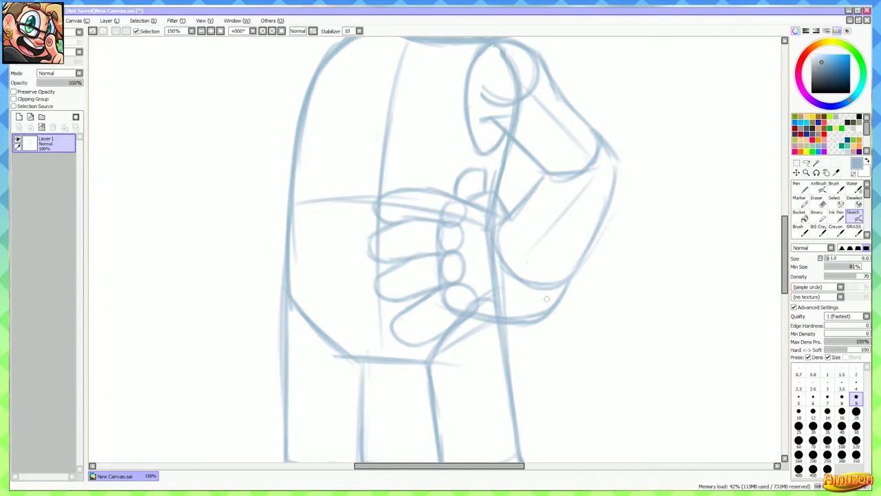
Erase the lowest finger of the hand on the hip and redraw it shorter from its knuckle
mouse_move(563, 283)
mouse_down()
mouse_move(529, 322)
mouse_move(525, 302)
mouse_up()
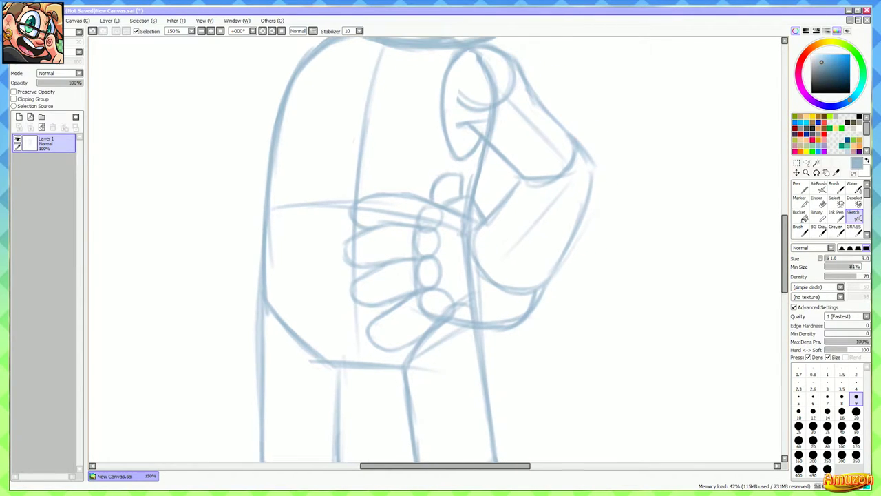
drag(491, 237, 497, 269)
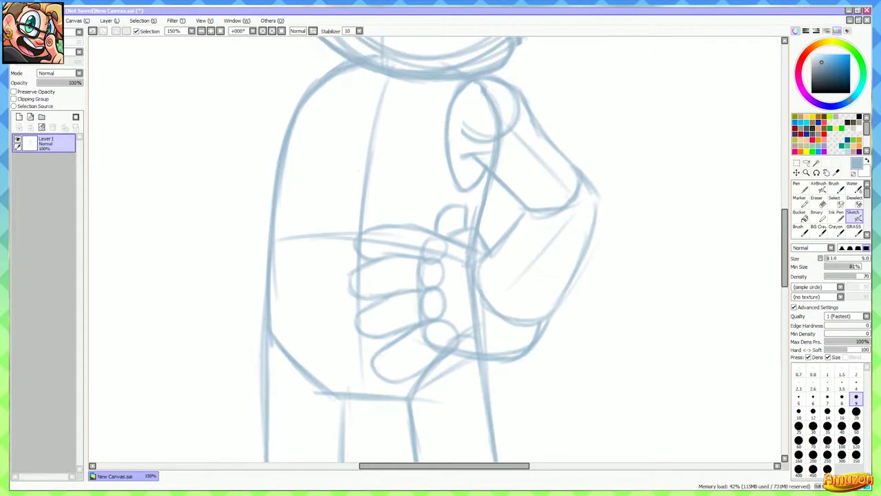
mouse_move(433, 233)
mouse_down()
mouse_move(438, 215)
mouse_move(462, 210)
mouse_move(466, 230)
mouse_move(504, 200)
mouse_up()
drag(466, 266, 461, 239)
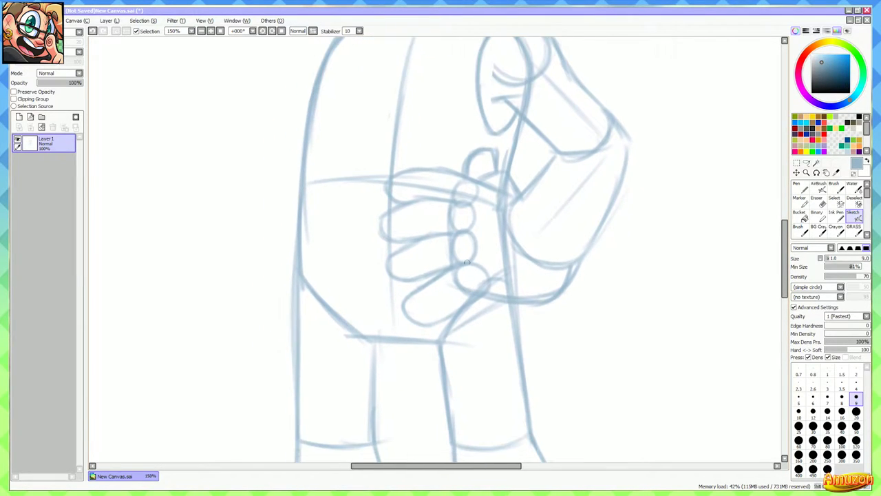
key(e)
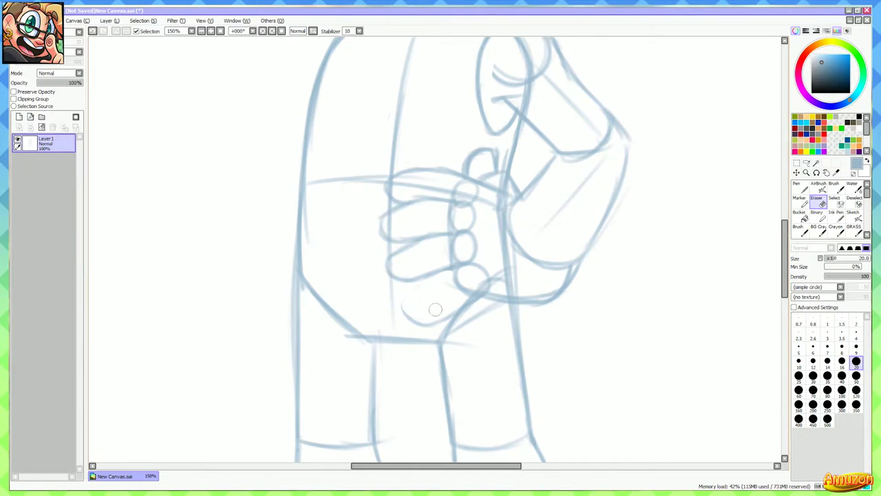
key(e)
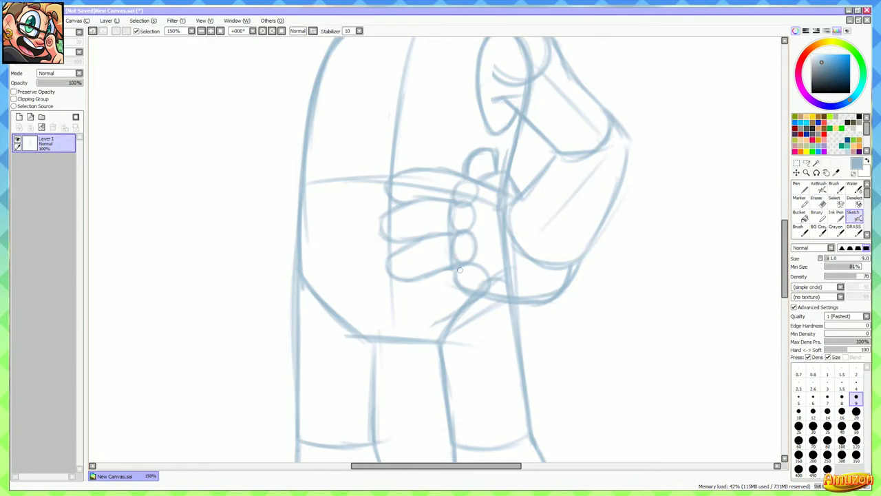
mouse_move(454, 274)
mouse_down()
mouse_move(414, 308)
mouse_move(453, 318)
mouse_move(482, 295)
mouse_move(468, 297)
mouse_move(444, 371)
mouse_up()
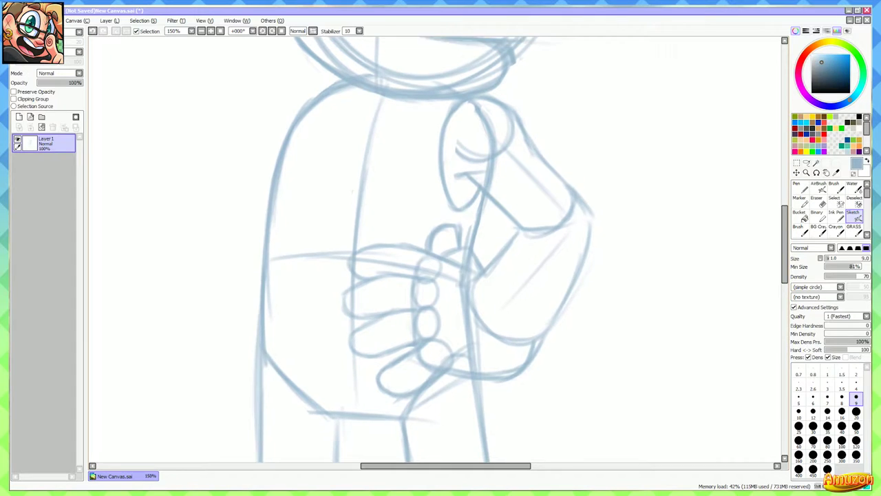
Draw a slightly raised curve over the left shoulder along the torso outline and undo the extra stroke
mouse_move(356, 113)
mouse_down()
mouse_move(372, 203)
mouse_move(410, 147)
mouse_move(466, 159)
mouse_up()
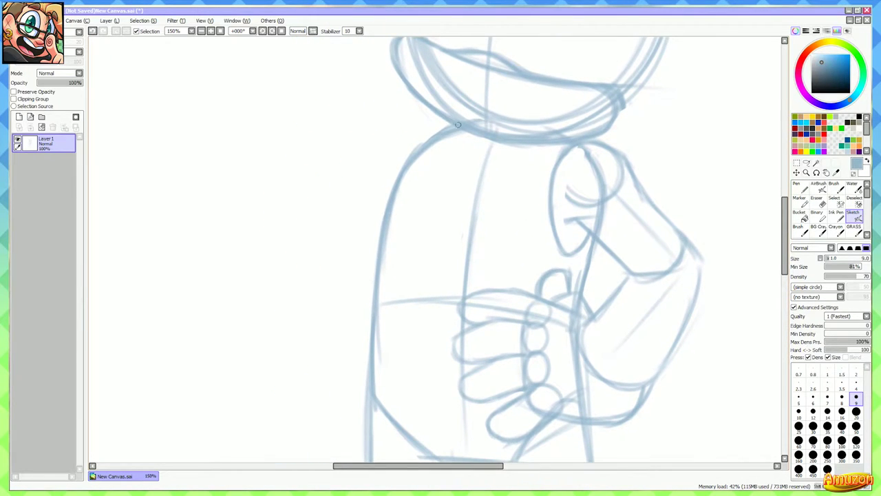
scroll(440, 213, down, 2)
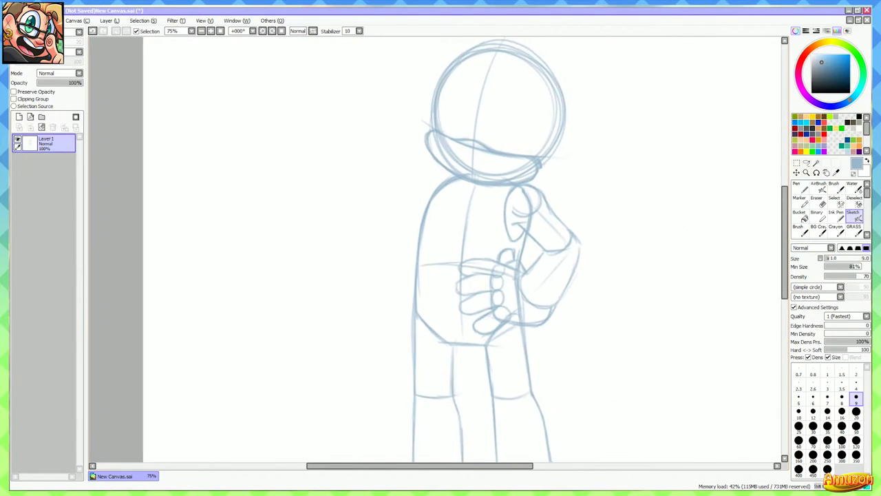
scroll(437, 194, up, 1)
scroll(451, 176, up, 1)
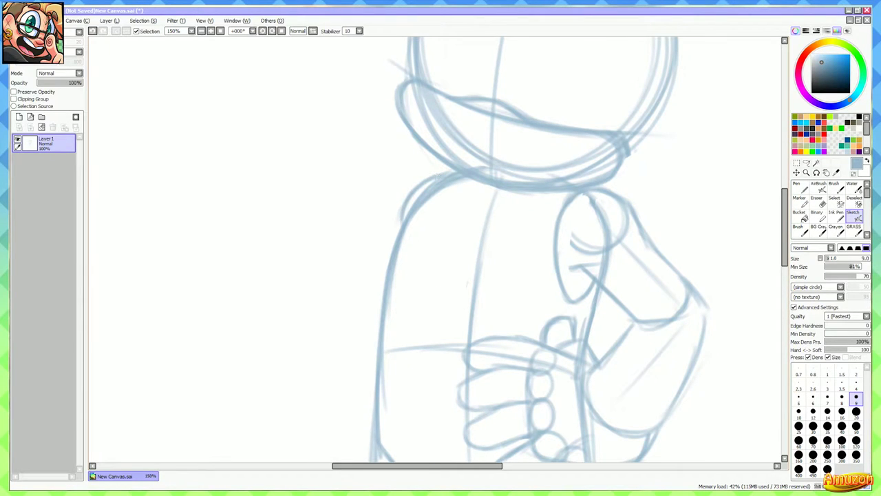
mouse_move(421, 186)
mouse_down()
mouse_move(414, 179)
mouse_move(440, 176)
mouse_move(400, 189)
mouse_move(459, 193)
mouse_up()
scroll(471, 255, down, 1)
drag(471, 264, 490, 209)
key(ctrl+z)
scroll(471, 159, up, 1)
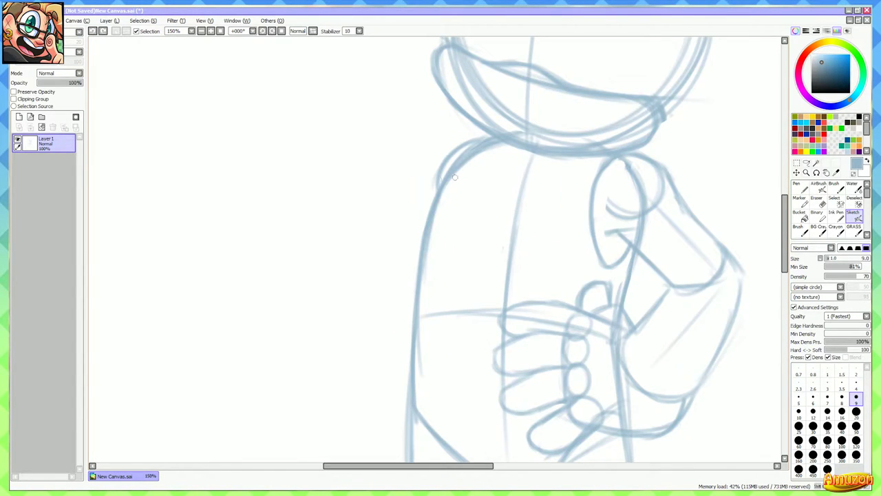
mouse_move(397, 133)
mouse_down()
mouse_move(426, 148)
mouse_move(419, 133)
mouse_move(438, 198)
mouse_up()
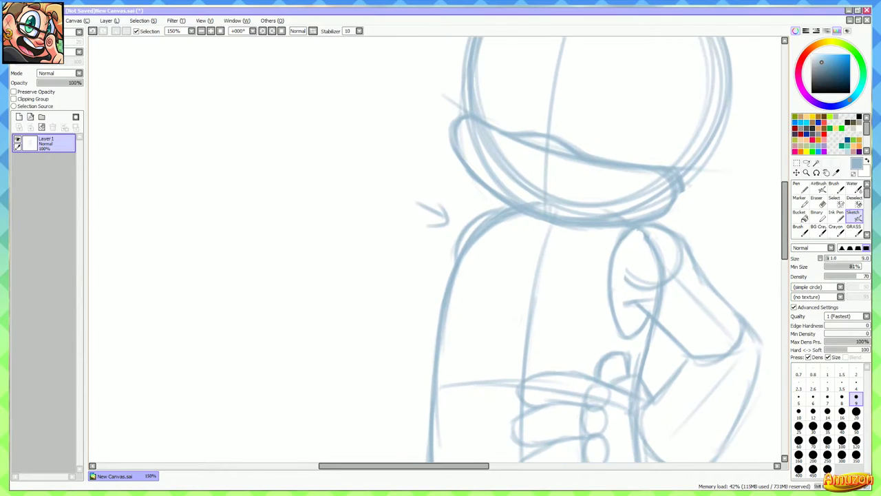
mouse_move(340, 172)
mouse_down()
mouse_move(331, 210)
mouse_move(366, 198)
mouse_move(413, 139)
mouse_move(441, 146)
mouse_move(449, 136)
mouse_up()
key(ctrl+z)
key(ctrl+z)
key(ctrl+z)
key(ctrl+z)
key(ctrl+z)
key(ctrl+z)
key(ctrl+z)
key(ctrl+z)
key(ctrl+z)
key(ctrl+z)
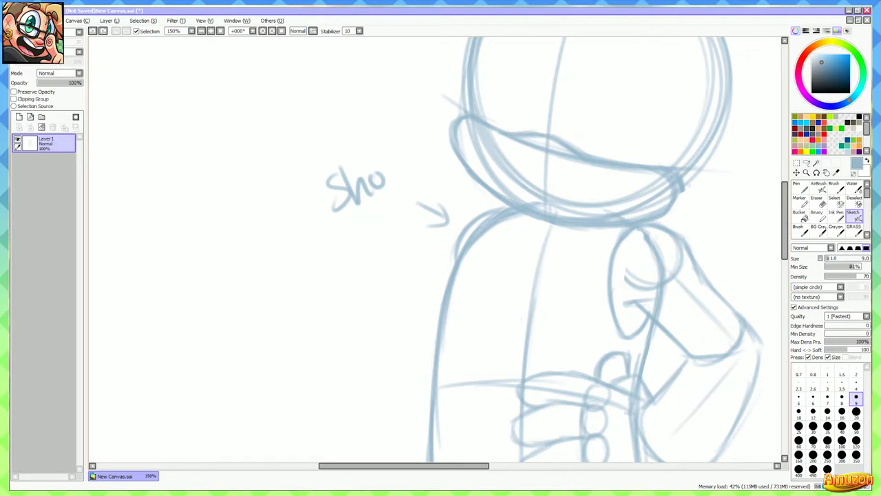
Undo the rough arm line beside the torso and redraw the left shoulder as a lighter, wider curve
mouse_move(494, 247)
mouse_down()
mouse_move(531, 147)
mouse_move(490, 175)
mouse_move(464, 214)
mouse_up()
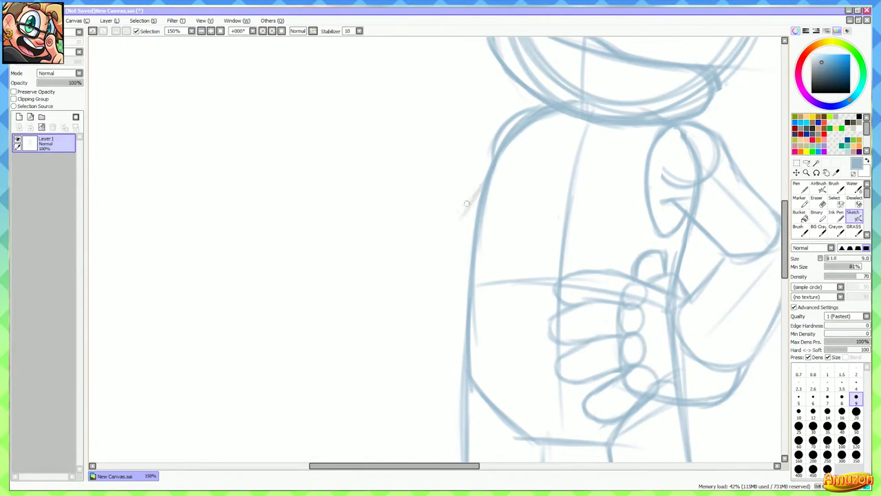
drag(486, 183, 441, 230)
key(ctrl+z)
key(ctrl+z)
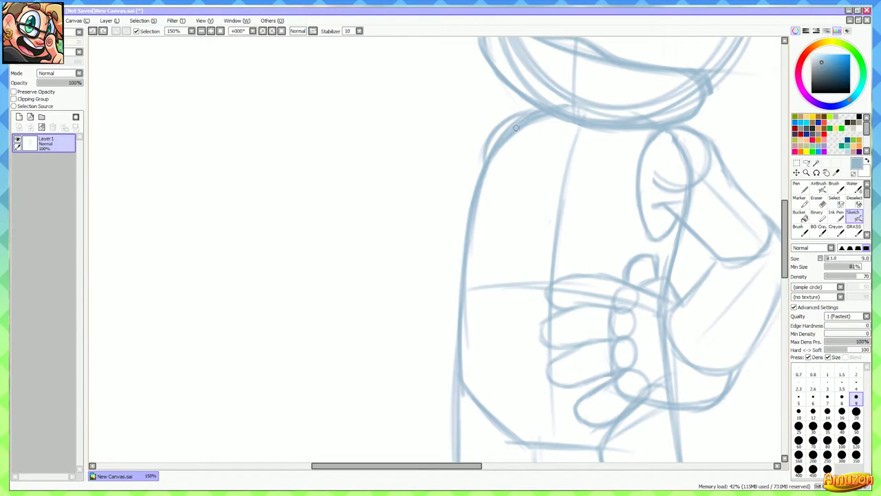
mouse_move(485, 158)
mouse_down()
mouse_move(485, 141)
mouse_move(529, 113)
mouse_move(486, 138)
mouse_move(474, 170)
mouse_up()
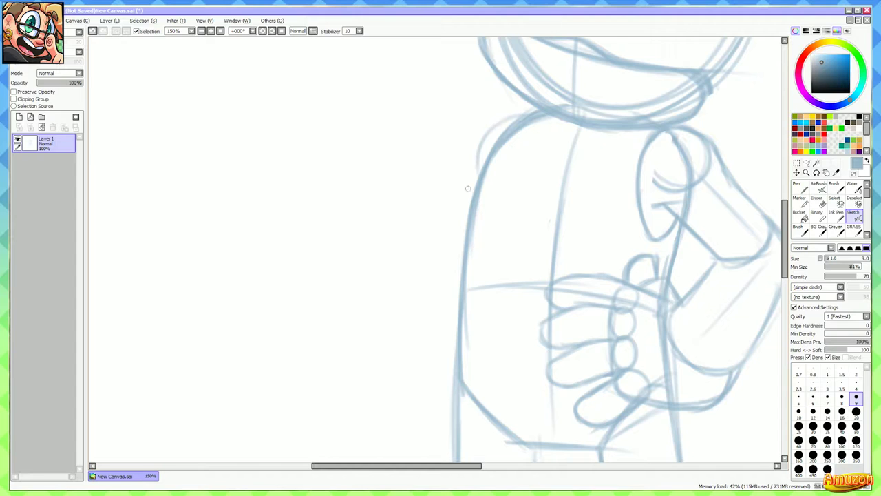
Sketch a bent guideline for the raised left arm and a large double circle for the hand at its end
mouse_move(468, 205)
mouse_down()
mouse_move(435, 237)
mouse_move(445, 241)
mouse_move(439, 255)
mouse_move(371, 201)
mouse_up()
key(ctrl+z)
mouse_move(413, 254)
mouse_down()
mouse_move(373, 188)
mouse_move(407, 273)
mouse_up()
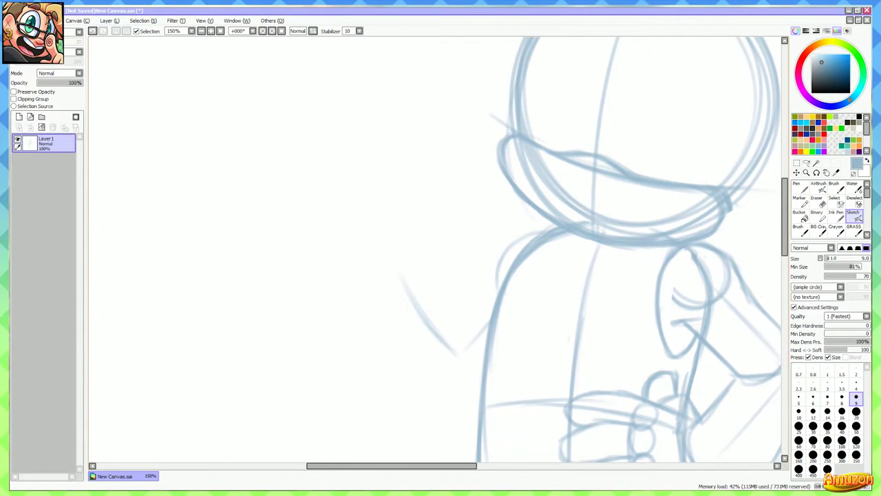
mouse_move(333, 158)
mouse_down()
mouse_move(432, 188)
mouse_move(365, 146)
mouse_move(298, 236)
mouse_up()
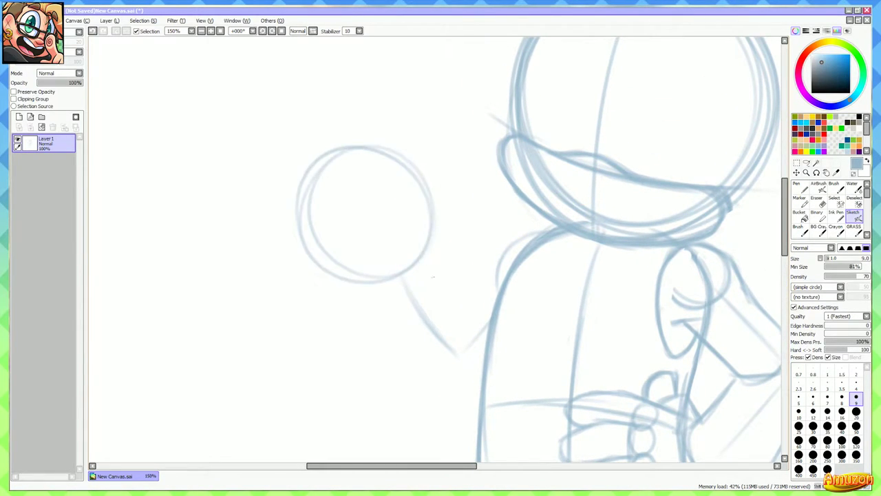
drag(379, 241, 343, 179)
Sketch a large circle around the right ankle and an overlapping flat oval below it for the front of the foot
drag(521, 341, 424, 265)
scroll(441, 258, down, 4)
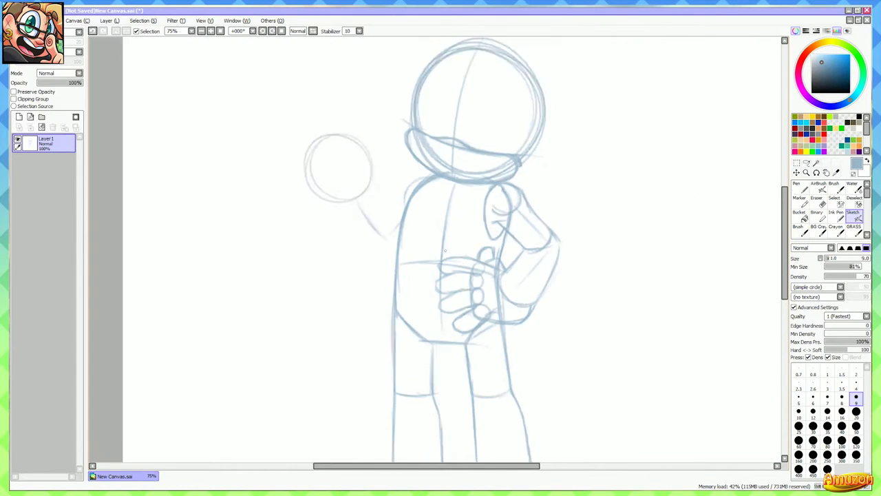
drag(475, 331, 449, 194)
scroll(454, 227, up, 1)
drag(466, 255, 451, 186)
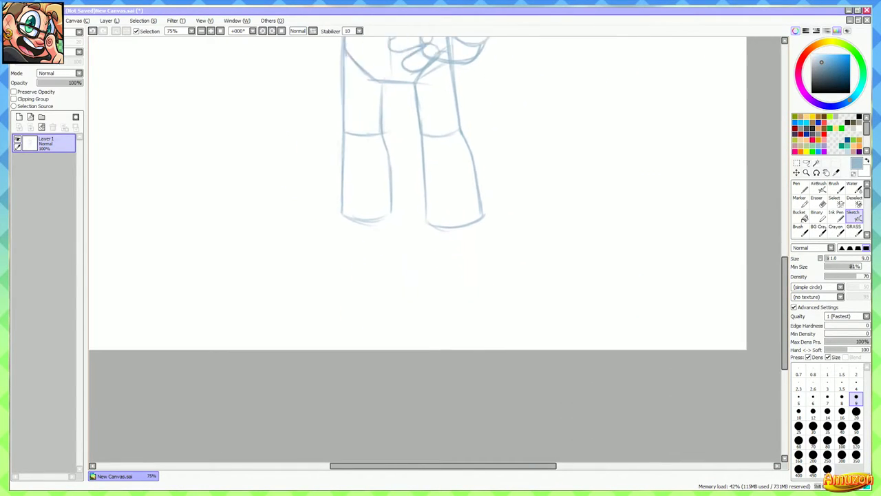
scroll(455, 190, up, 1)
mouse_move(446, 185)
mouse_down()
mouse_move(408, 265)
mouse_move(482, 244)
mouse_up()
mouse_move(413, 235)
mouse_down()
mouse_move(469, 285)
mouse_move(479, 279)
mouse_up()
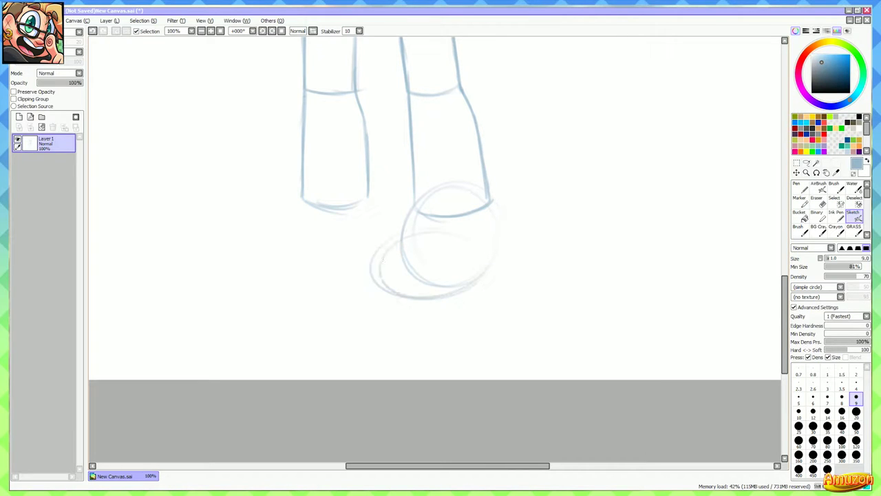
drag(471, 238, 471, 288)
drag(428, 236, 499, 241)
drag(554, 260, 468, 251)
scroll(469, 251, up, 1)
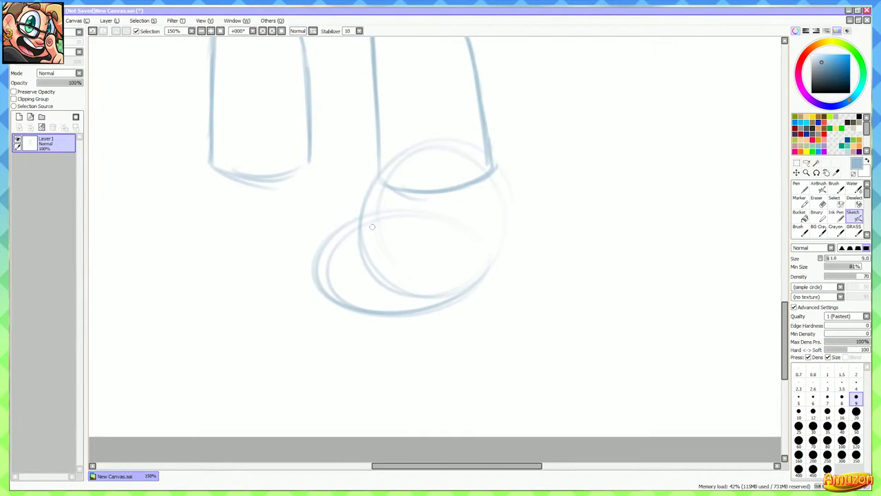
Darken the right foot's oval and connect it to the ankle with instep, heel and sole lines
mouse_move(319, 267)
mouse_down()
mouse_move(332, 242)
mouse_move(463, 234)
mouse_move(457, 244)
mouse_move(489, 283)
mouse_up()
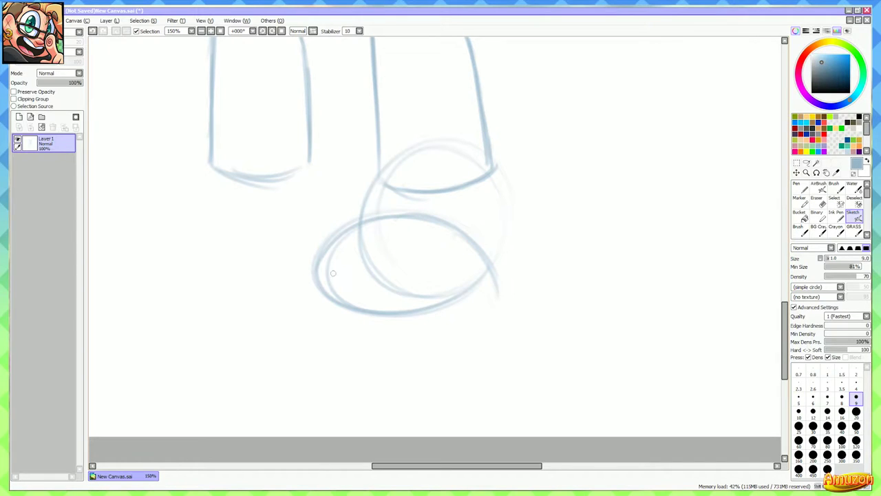
mouse_move(342, 230)
mouse_down()
mouse_move(315, 298)
mouse_move(407, 315)
mouse_move(493, 304)
mouse_up()
drag(377, 176, 341, 233)
mouse_move(487, 159)
mouse_down()
mouse_move(520, 241)
mouse_move(499, 300)
mouse_up()
Draw the left foot's heel line from the ankle, undo it and redraw it slanting down to the right foot
mouse_move(344, 192)
mouse_down()
mouse_move(389, 215)
mouse_move(551, 238)
mouse_up()
drag(516, 190, 521, 257)
drag(517, 222, 527, 275)
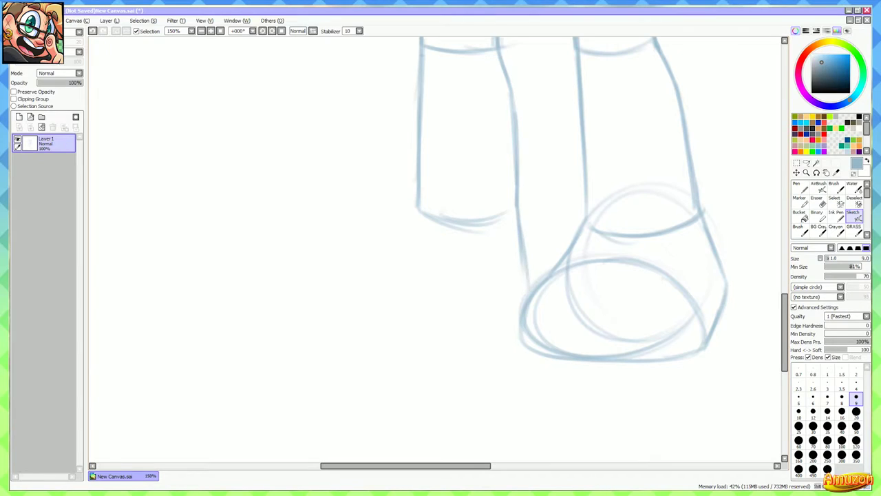
mouse_move(532, 227)
mouse_down()
mouse_move(528, 220)
mouse_move(533, 261)
mouse_up()
key(ctrl+z)
key(ctrl+z)
drag(517, 205, 538, 267)
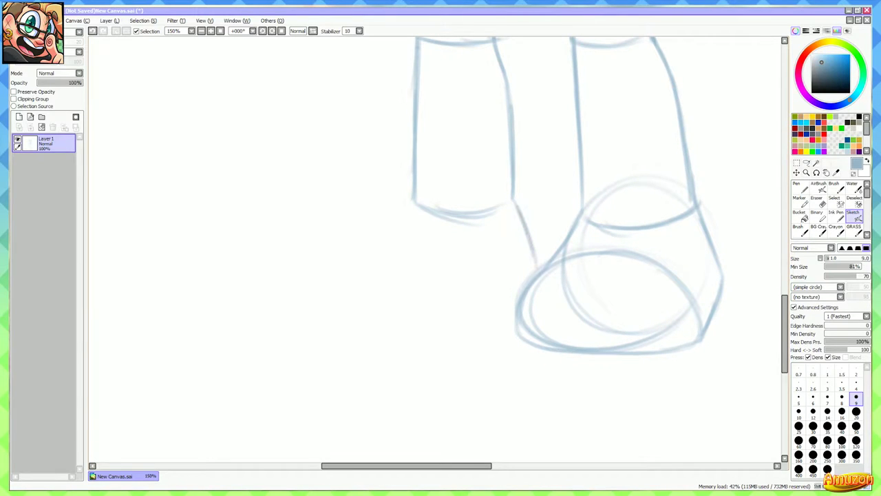
Sketch the left foot's instep and long flat sole, and erase the rough pointed toe curve
mouse_move(410, 199)
mouse_down()
mouse_move(359, 241)
mouse_move(326, 235)
mouse_move(338, 238)
mouse_move(298, 262)
mouse_up()
mouse_move(274, 293)
mouse_down()
mouse_move(333, 303)
mouse_move(308, 307)
mouse_move(530, 296)
mouse_up()
key(e)
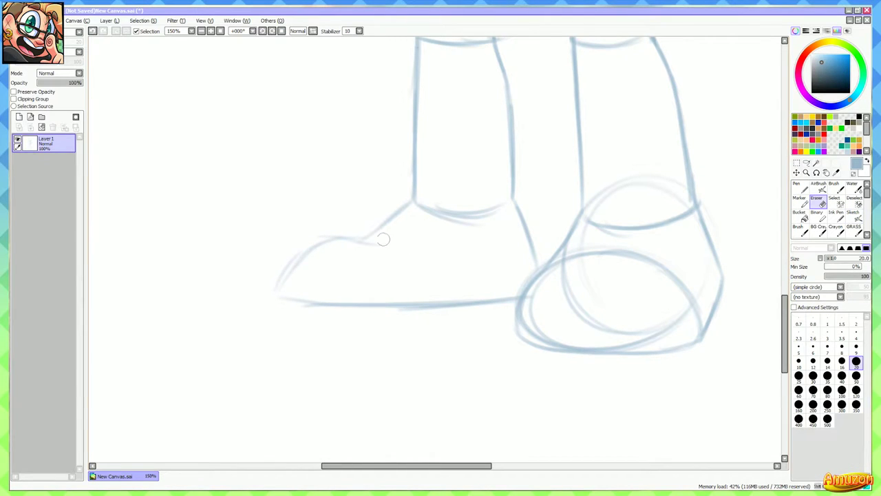
mouse_move(378, 236)
mouse_down()
mouse_move(314, 255)
mouse_move(412, 204)
mouse_move(286, 274)
mouse_move(285, 297)
mouse_move(389, 308)
mouse_move(489, 300)
mouse_up()
key(e)
Redraw the left foot's toe as a rounded cap with a curved seam, and darken the heel line
mouse_move(309, 239)
mouse_down()
mouse_move(393, 243)
mouse_move(419, 299)
mouse_up()
mouse_move(384, 223)
mouse_down()
mouse_move(421, 308)
mouse_move(416, 277)
mouse_move(426, 301)
mouse_up()
drag(402, 251, 426, 301)
drag(505, 259, 474, 267)
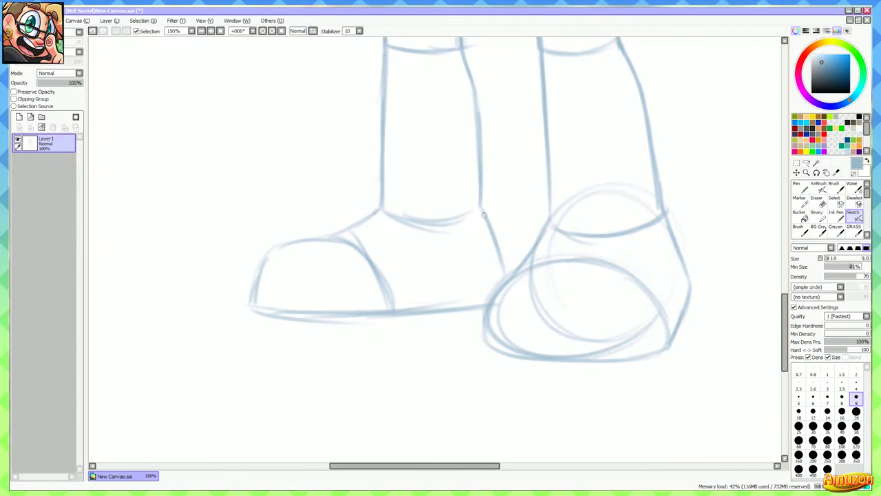
drag(484, 215, 497, 298)
scroll(473, 279, down, 3)
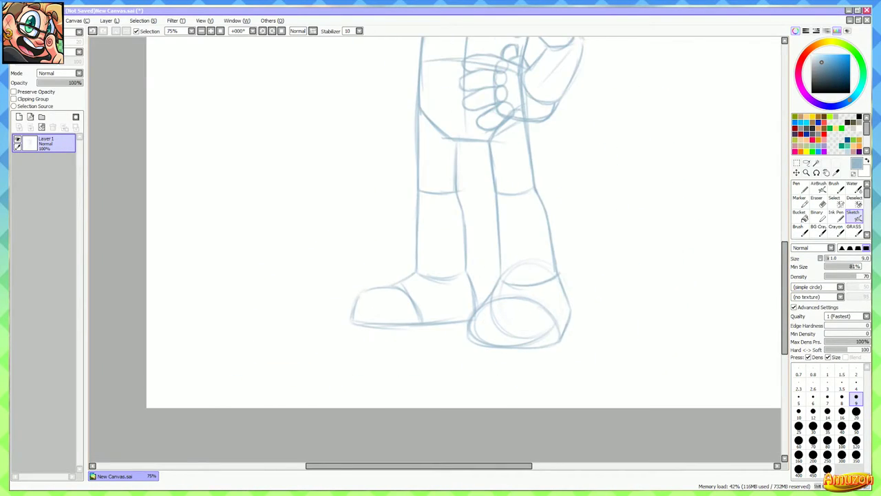
Darken the lower inner edge of the right foot's toe where it meets the left foot
scroll(472, 278, up, 1)
scroll(432, 323, up, 3)
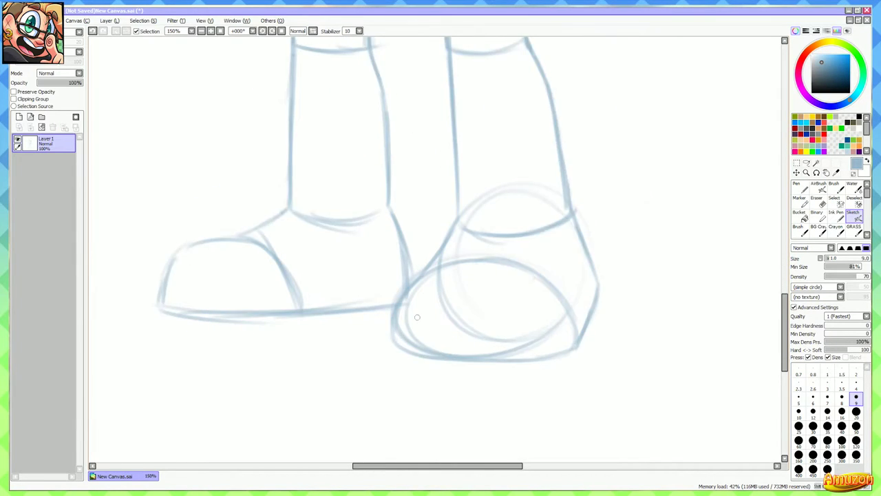
mouse_move(391, 311)
mouse_down()
mouse_move(396, 353)
mouse_move(452, 369)
mouse_up()
scroll(452, 369, down, 2)
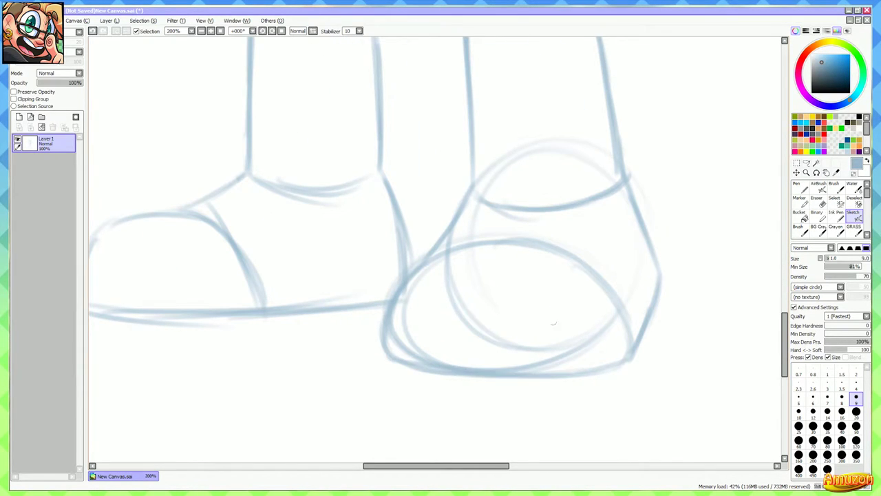
scroll(452, 257, up, 1)
Erase the right foot's outer heel line and redraw it as a smoother curve from ankle to sole
key(e)
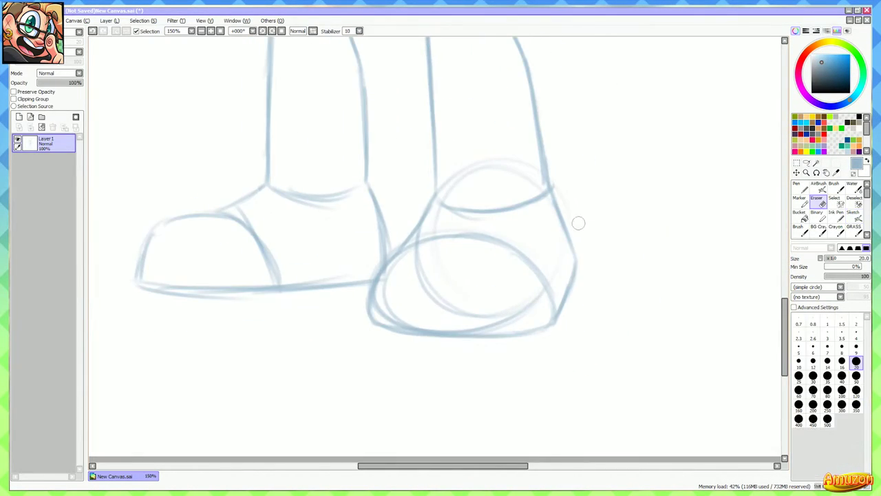
drag(554, 195, 570, 244)
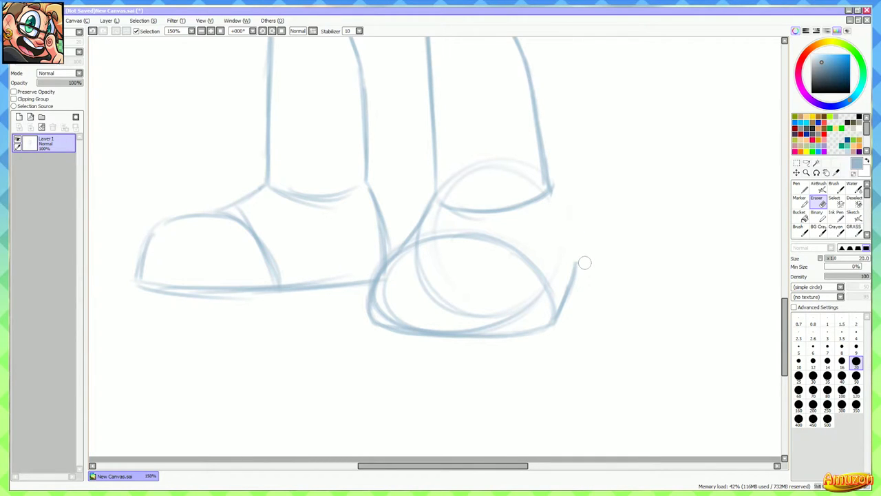
click(854, 216)
mouse_move(547, 188)
mouse_down()
mouse_move(577, 272)
mouse_move(561, 310)
mouse_up()
scroll(571, 246, down, 2)
drag(571, 246, 548, 321)
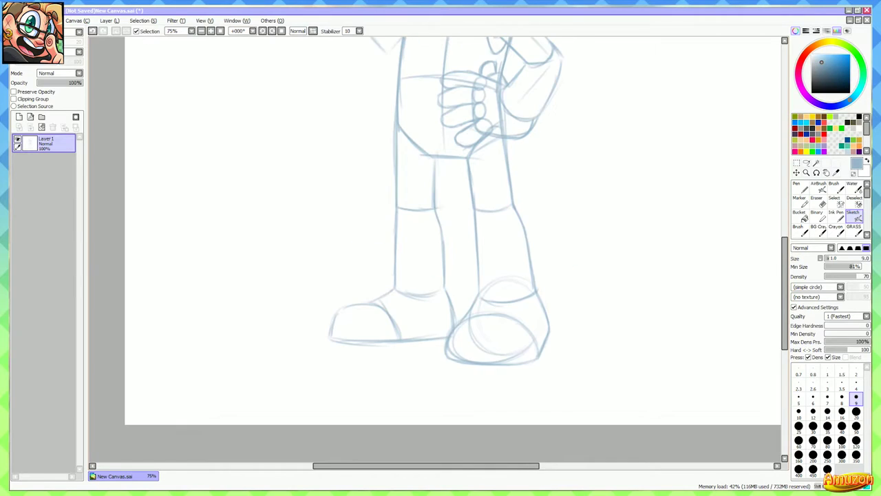
Erase the bottom of the right foot and redraw its sole as a single gently curved dark line
drag(444, 177, 416, 200)
scroll(417, 200, down, 1)
mouse_move(453, 317)
mouse_down()
mouse_move(455, 330)
mouse_move(442, 308)
mouse_move(284, 311)
mouse_up()
scroll(441, 308, up, 4)
key(e)
key(e)
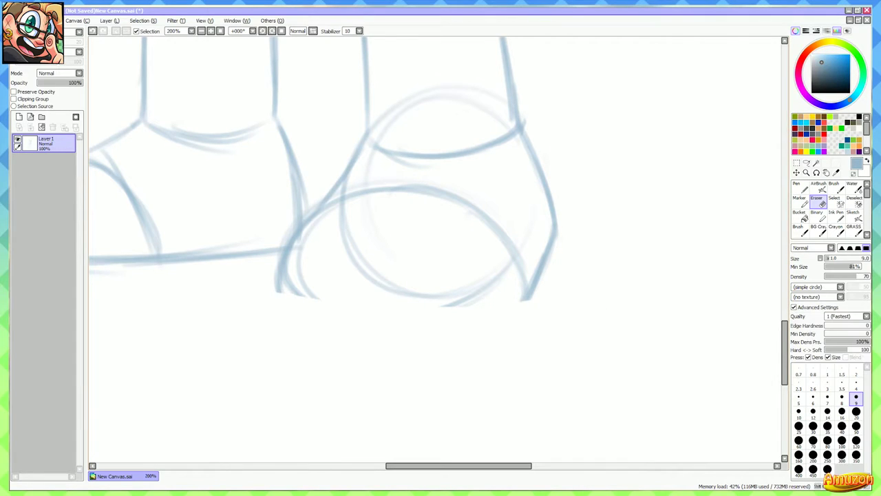
mouse_move(276, 276)
mouse_down()
mouse_move(284, 295)
mouse_move(433, 311)
mouse_up()
mouse_move(340, 311)
mouse_down()
mouse_move(512, 305)
mouse_move(477, 310)
mouse_move(519, 300)
mouse_move(528, 279)
mouse_up()
drag(439, 310, 337, 311)
scroll(350, 276, down, 3)
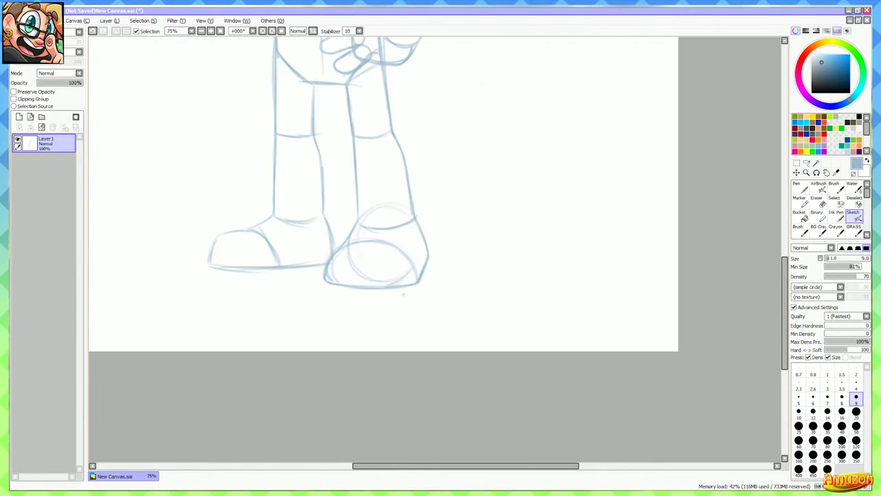
mouse_move(351, 272)
mouse_down()
mouse_move(434, 343)
mouse_move(431, 354)
mouse_move(410, 296)
mouse_up()
scroll(503, 286, up, 3)
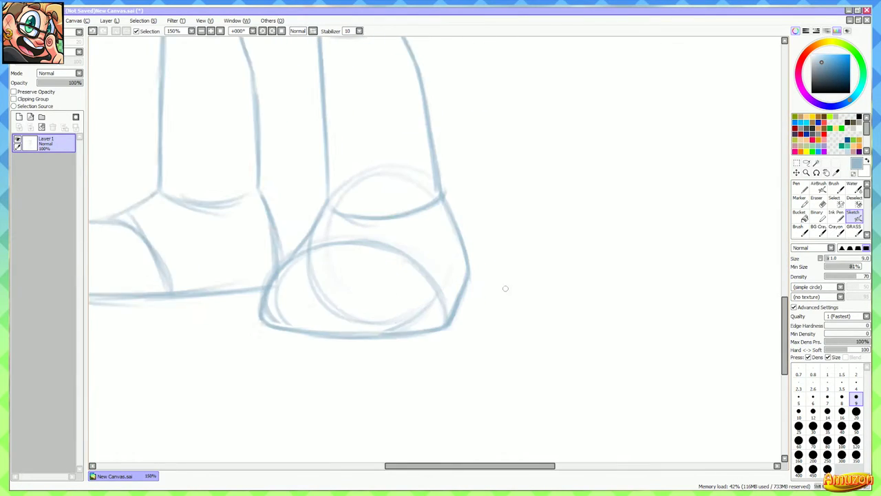
Erase the right foot's heel again, redraw it fuller and rounder down to the sole, and darken the left foot's sole
key(e)
mouse_move(441, 212)
mouse_down()
mouse_move(464, 265)
mouse_move(458, 357)
mouse_up()
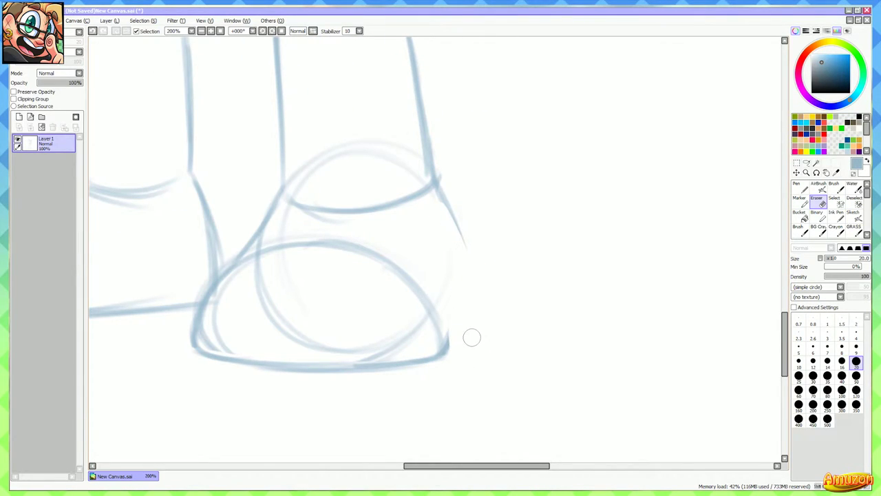
key(b)
drag(434, 184, 470, 281)
drag(459, 237, 475, 303)
mouse_move(465, 252)
mouse_down()
mouse_move(473, 319)
mouse_move(447, 351)
mouse_up()
mouse_move(470, 324)
mouse_down()
mouse_move(472, 268)
mouse_move(524, 343)
mouse_up()
scroll(472, 275, down, 2)
scroll(523, 343, down, 1)
scroll(394, 335, up, 2)
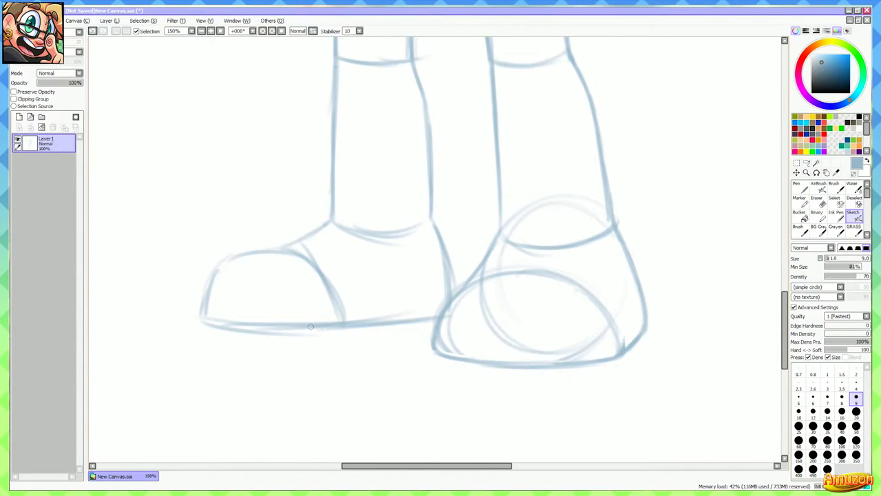
drag(310, 327, 439, 324)
scroll(405, 326, down, 4)
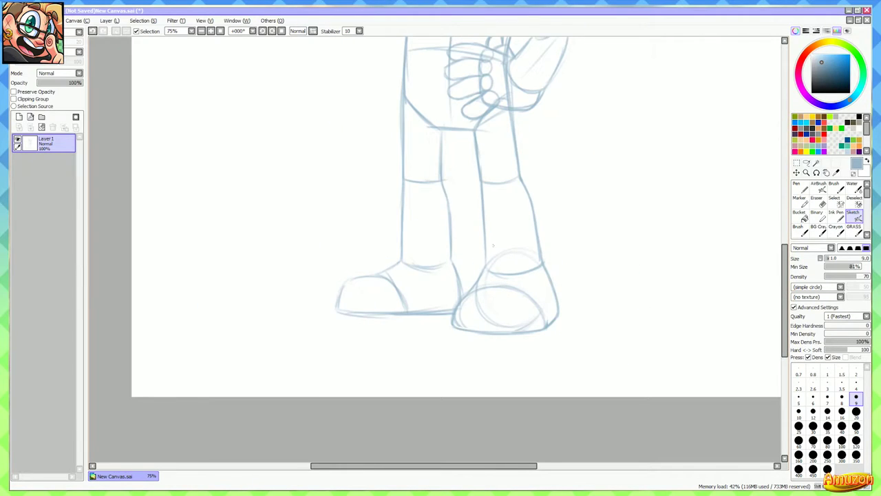
Sketch the raised left arm's upper arm sloping down from the shoulder to a rounded elbow end beside the torso
scroll(456, 268, up, 1)
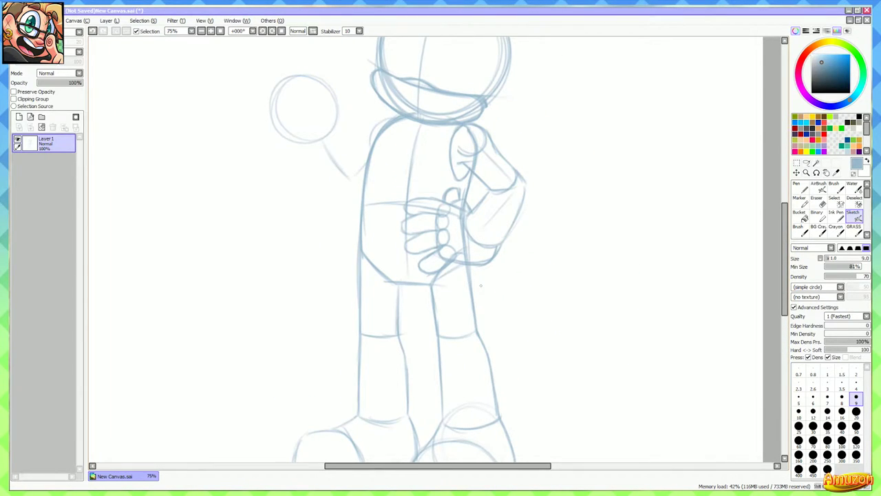
scroll(375, 207, up, 2)
mouse_move(410, 37)
mouse_down()
mouse_move(433, 131)
mouse_move(463, 187)
mouse_move(450, 183)
mouse_move(427, 201)
mouse_move(421, 226)
mouse_move(368, 273)
mouse_move(391, 317)
mouse_up()
drag(367, 278, 404, 325)
drag(371, 281, 379, 291)
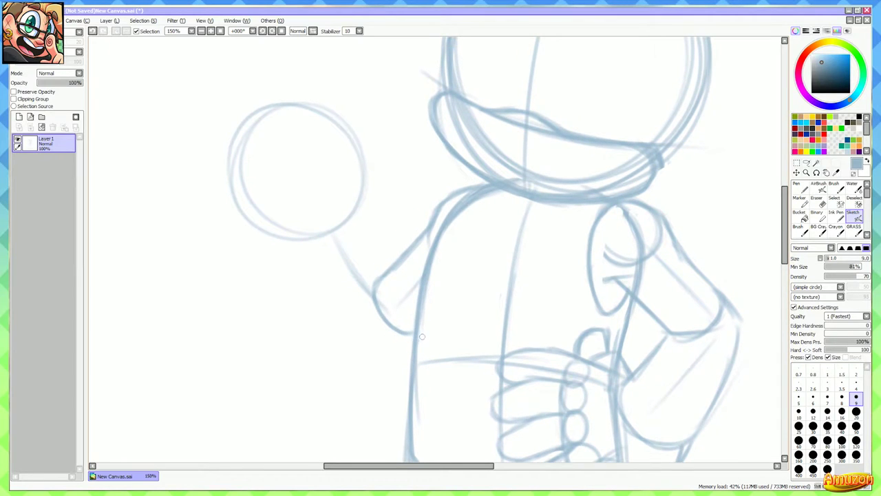
Sketch the left forearm around its guideline with a curved outer edge, a wrist arc, an inner edge and an elbow crease
mouse_move(422, 336)
mouse_down()
mouse_move(391, 347)
mouse_move(327, 307)
mouse_move(305, 270)
mouse_up()
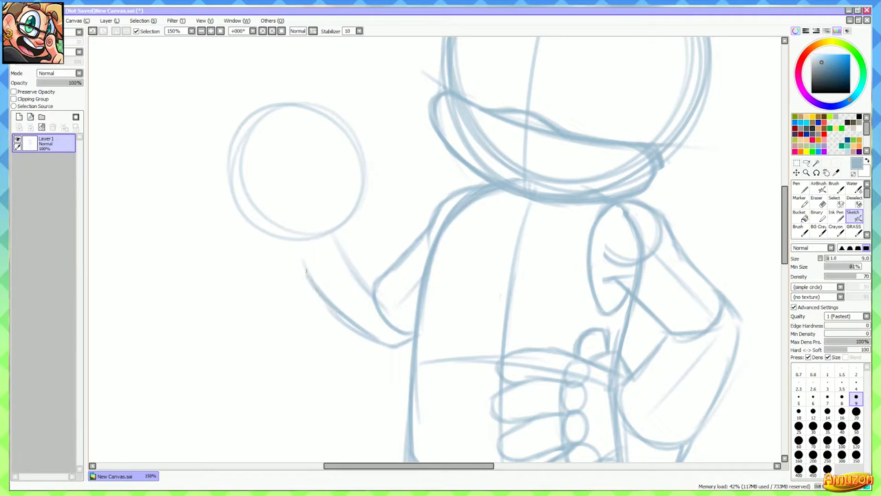
mouse_move(321, 300)
mouse_down()
mouse_move(289, 249)
mouse_move(332, 201)
mouse_move(318, 209)
mouse_move(355, 198)
mouse_move(395, 270)
mouse_move(388, 260)
mouse_move(403, 305)
mouse_up()
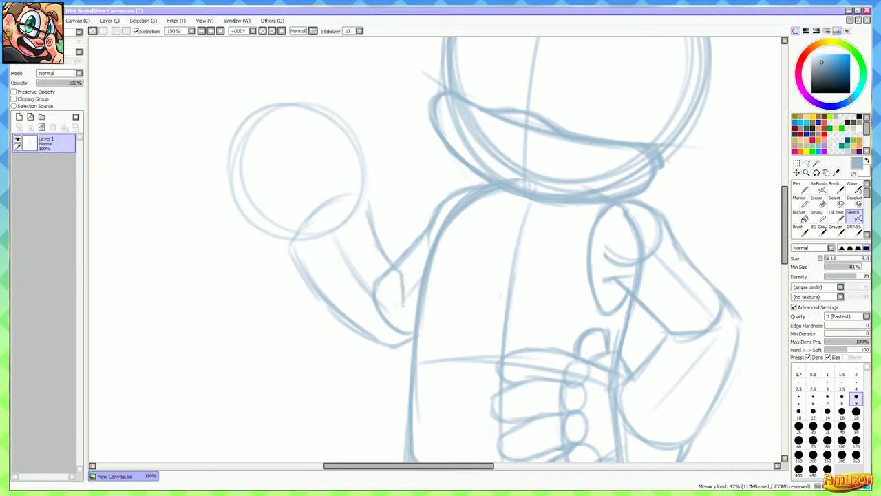
drag(385, 260, 405, 311)
mouse_move(464, 322)
mouse_down()
mouse_move(461, 298)
mouse_move(428, 250)
mouse_up()
scroll(428, 249, down, 1)
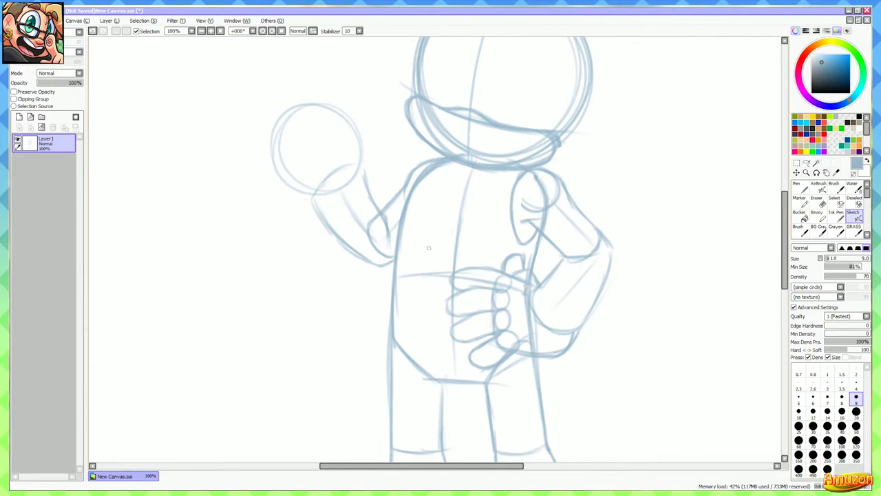
Undo the forearm's inner edge and elbow crease, and redraw them as a straighter line curving into the elbow
scroll(379, 232, up, 1)
scroll(379, 232, up, 2)
key(ctrl+z)
key(ctrl+z)
key(ctrl+z)
key(ctrl+z)
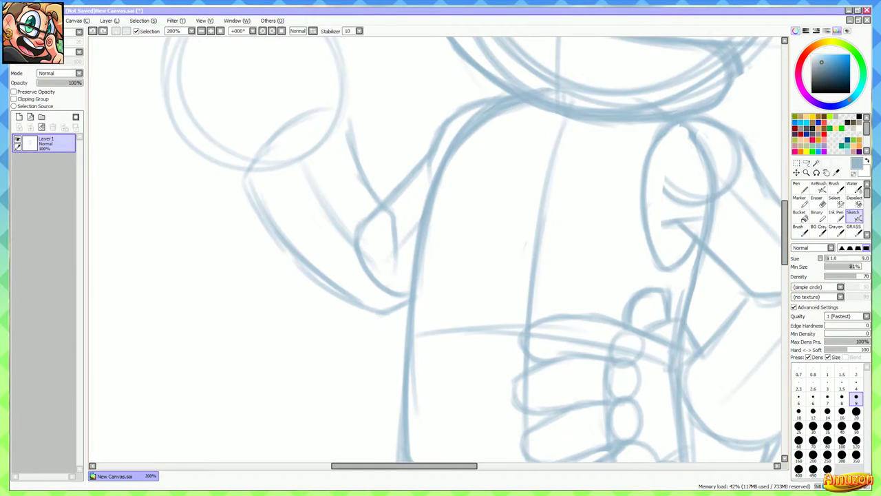
mouse_move(337, 124)
mouse_down()
mouse_move(383, 204)
mouse_move(390, 263)
mouse_up()
drag(546, 277, 456, 257)
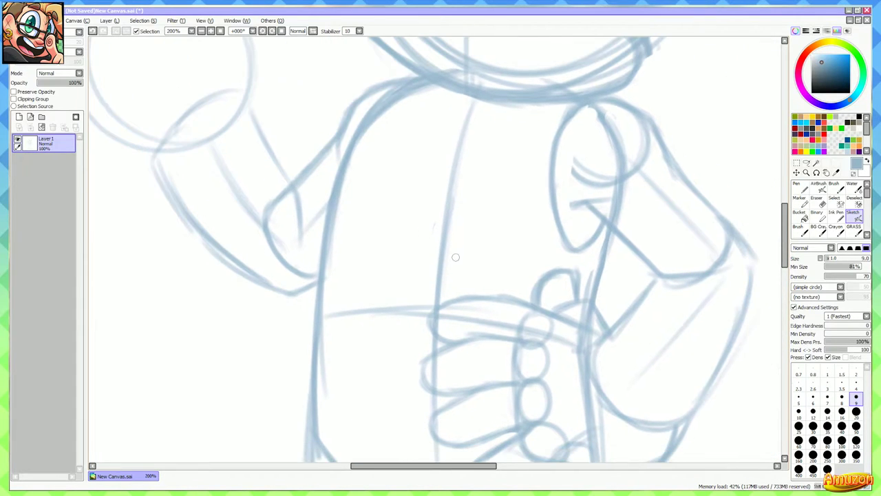
drag(432, 223, 459, 266)
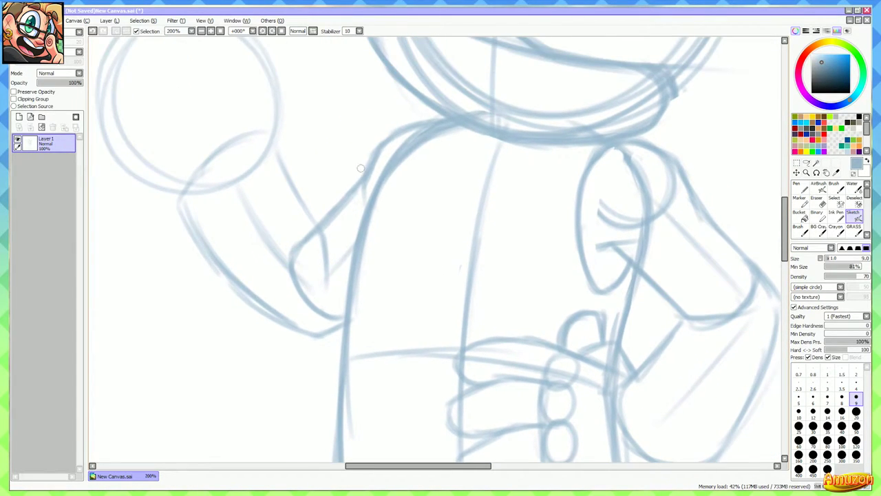
Darken the left shoulder's curve from the upper arm to the neck
mouse_move(368, 176)
mouse_down()
mouse_move(396, 127)
mouse_move(445, 115)
mouse_move(475, 122)
mouse_up()
scroll(475, 122, down, 3)
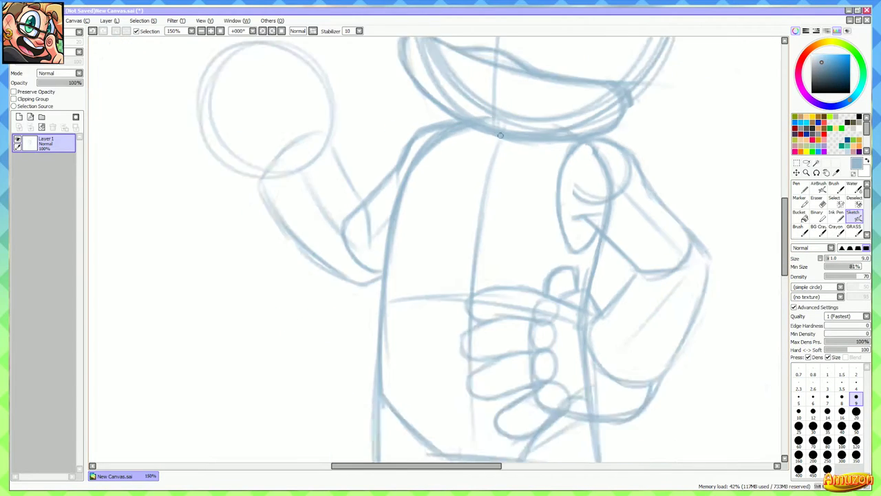
drag(500, 196, 487, 242)
Erase the raised hand's double circle with a size 50 eraser, sketch a large oval nearer the head, and join the forearm's outer edge to it
scroll(402, 243, up, 3)
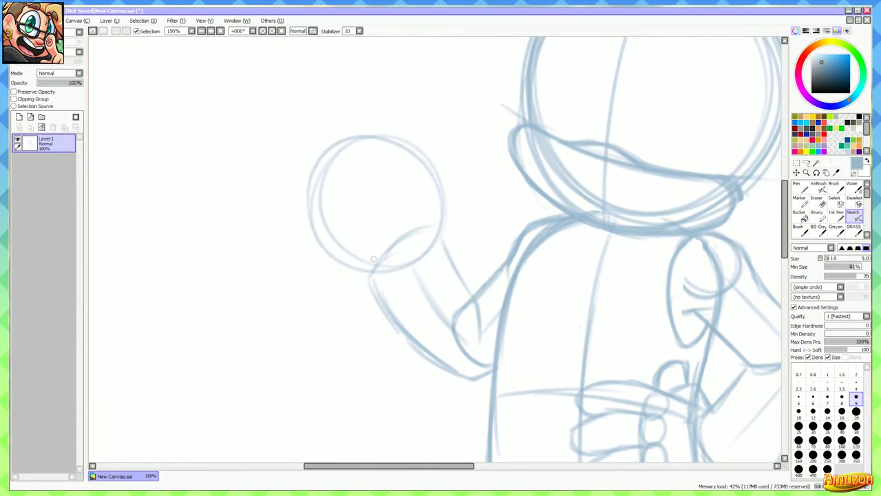
key(e)
click(856, 377)
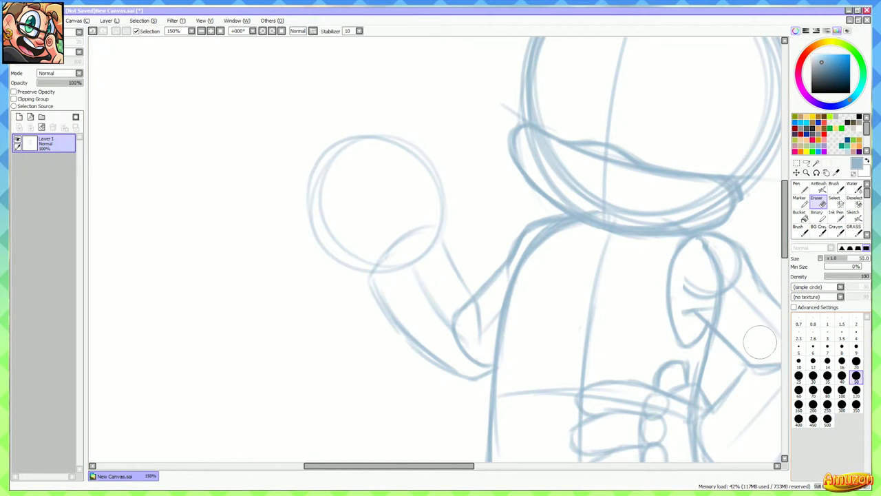
mouse_move(350, 150)
mouse_down()
mouse_move(331, 170)
mouse_move(427, 220)
mouse_move(332, 205)
mouse_up()
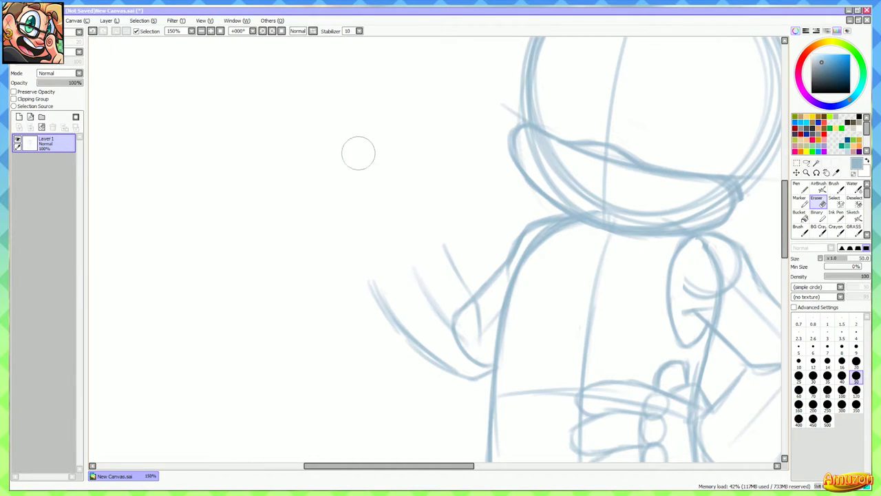
key(e)
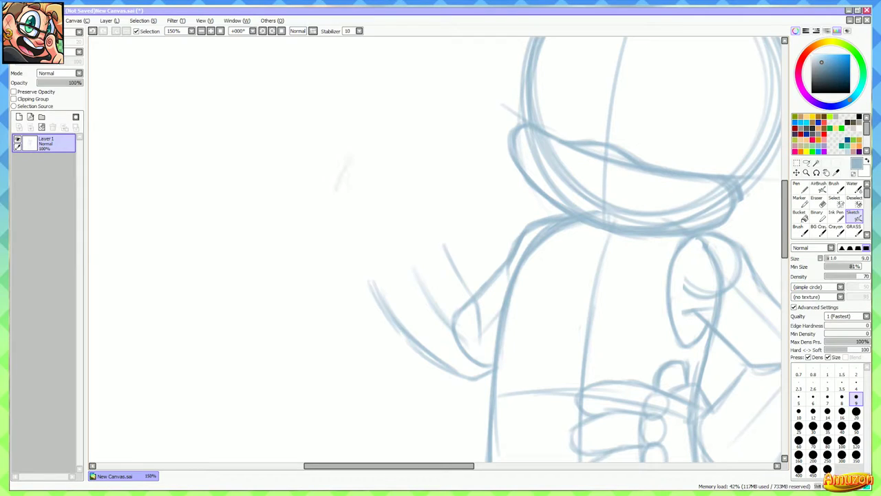
mouse_move(454, 165)
mouse_down()
mouse_move(406, 127)
mouse_move(358, 268)
mouse_move(475, 206)
mouse_up()
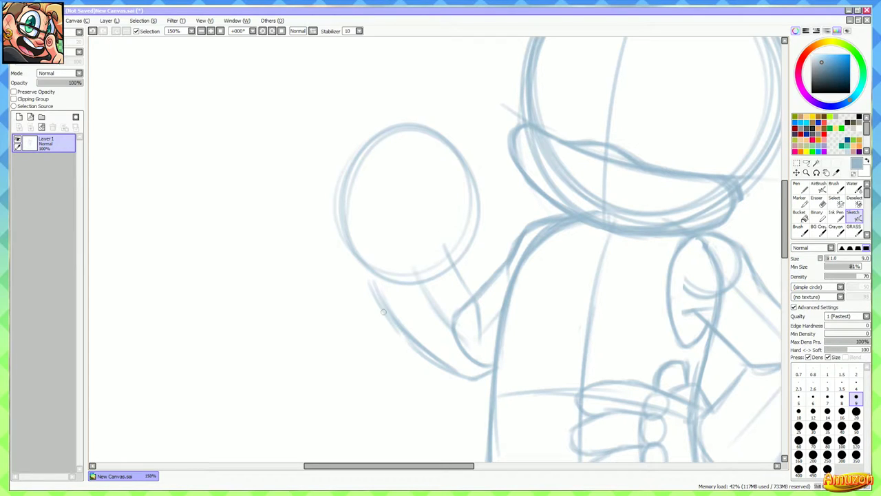
mouse_move(358, 258)
mouse_down()
mouse_move(421, 344)
mouse_move(456, 372)
mouse_up()
Sketch the fist over the raised hand's oval with a slanted top edge, a block for the folded fingers and a rounded palm heel
scroll(456, 371, up, 2)
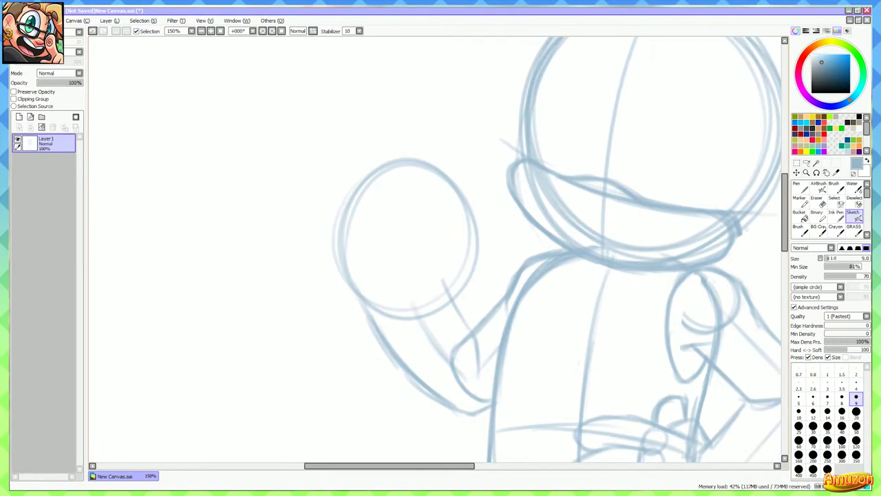
mouse_move(367, 308)
mouse_down()
mouse_move(340, 185)
mouse_move(421, 155)
mouse_move(462, 234)
mouse_move(468, 265)
mouse_move(422, 284)
mouse_move(373, 204)
mouse_up()
mouse_move(414, 272)
mouse_down()
mouse_move(350, 179)
mouse_move(412, 277)
mouse_up()
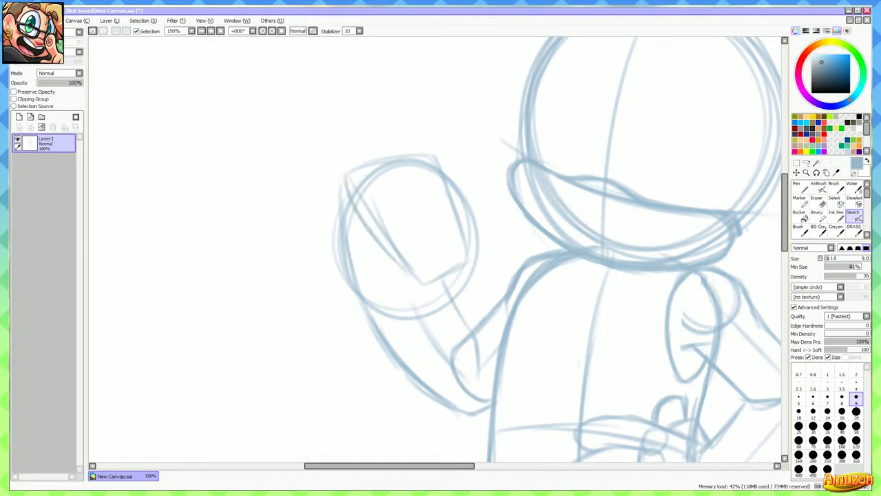
mouse_move(361, 217)
mouse_down()
mouse_move(403, 271)
mouse_move(455, 311)
mouse_up()
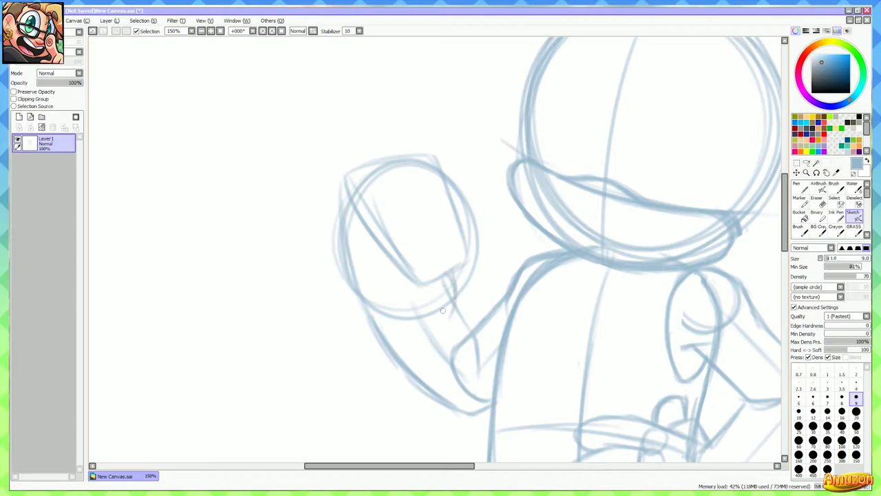
mouse_move(455, 279)
mouse_down()
mouse_move(440, 316)
mouse_move(403, 325)
mouse_up()
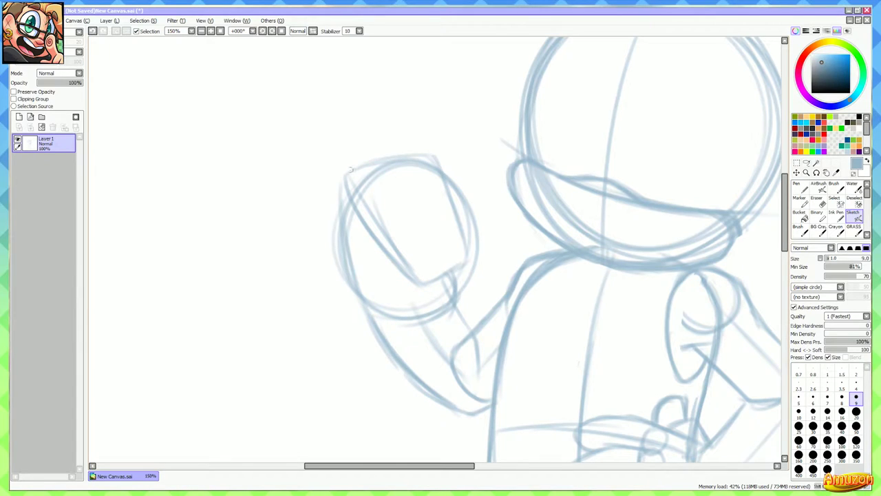
Add a rounded upright thumb on top of the fist and curved lines separating the folded fingers, redrawing the lowest finger
mouse_move(358, 159)
mouse_down()
mouse_move(351, 137)
mouse_move(361, 120)
mouse_move(399, 148)
mouse_move(401, 159)
mouse_move(360, 118)
mouse_move(347, 128)
mouse_up()
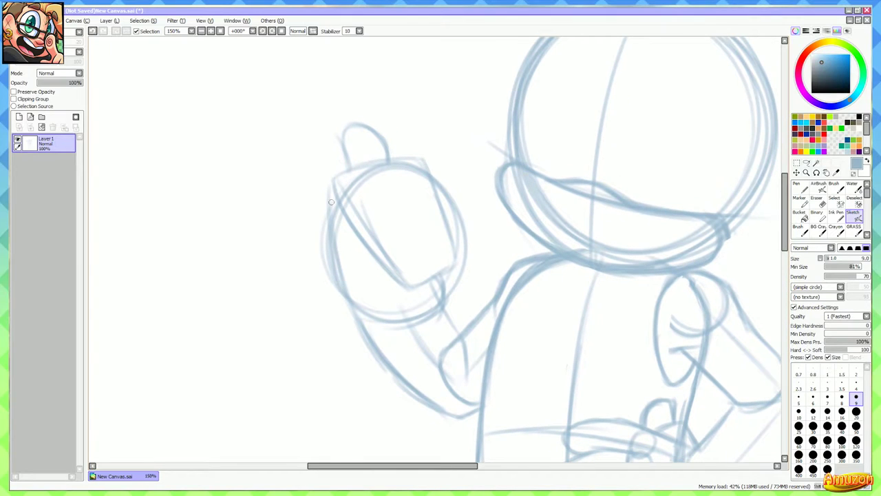
mouse_move(330, 202)
mouse_down()
mouse_move(338, 174)
mouse_move(378, 163)
mouse_move(420, 188)
mouse_move(385, 195)
mouse_move(423, 185)
mouse_move(434, 214)
mouse_move(383, 240)
mouse_move(436, 224)
mouse_move(411, 265)
mouse_move(460, 263)
mouse_up()
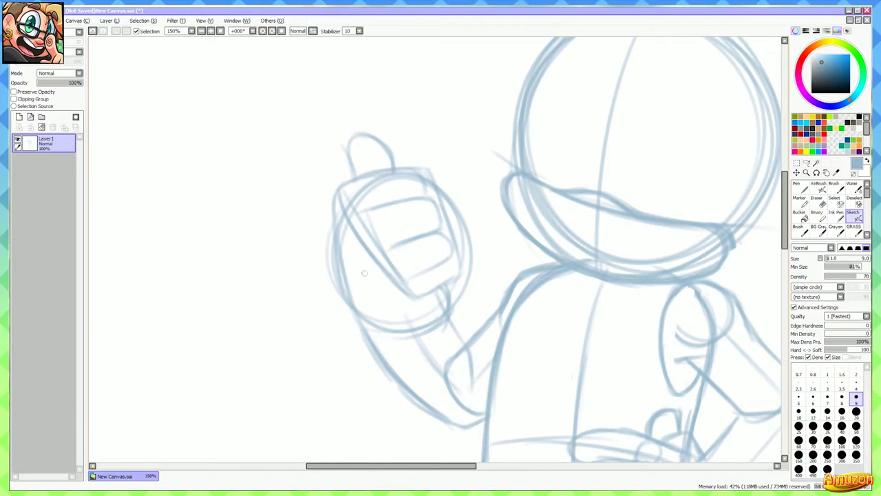
key(ctrl+z)
key(ctrl+z)
mouse_move(405, 283)
mouse_down()
mouse_move(451, 265)
mouse_move(443, 265)
mouse_up()
mouse_move(441, 233)
mouse_down()
mouse_move(437, 269)
mouse_move(461, 279)
mouse_move(424, 321)
mouse_up()
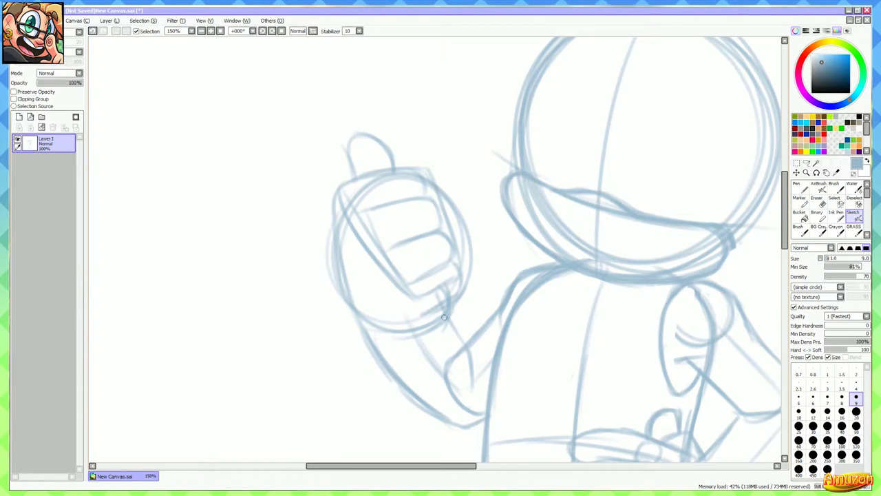
Undo the last stroke at the palm heel and redraw a short curve below the lowest folded finger
key(ctrl+z)
drag(457, 294, 432, 310)
scroll(413, 303, down, 2)
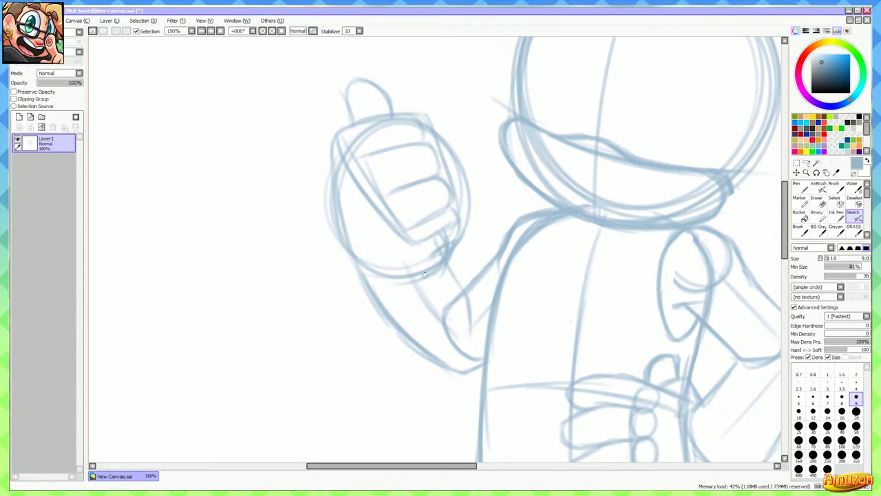
Sketch a rounded glove cuff around the raised arm's wrist, layering curved outer and inner edges below the fist
mouse_move(333, 222)
mouse_down()
mouse_move(341, 272)
mouse_move(366, 296)
mouse_up()
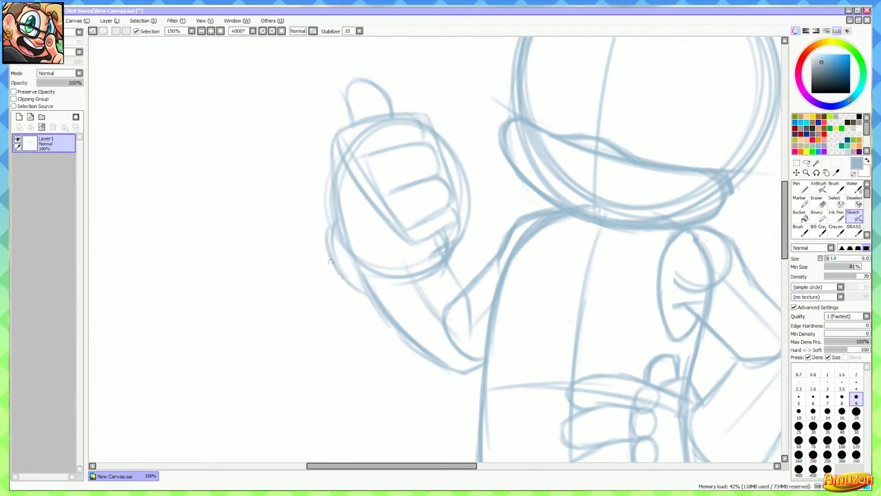
drag(330, 259, 408, 303)
mouse_move(340, 276)
mouse_down()
mouse_move(357, 313)
mouse_move(391, 324)
mouse_move(440, 328)
mouse_move(479, 289)
mouse_up()
mouse_move(459, 231)
mouse_down()
mouse_move(463, 272)
mouse_move(444, 289)
mouse_up()
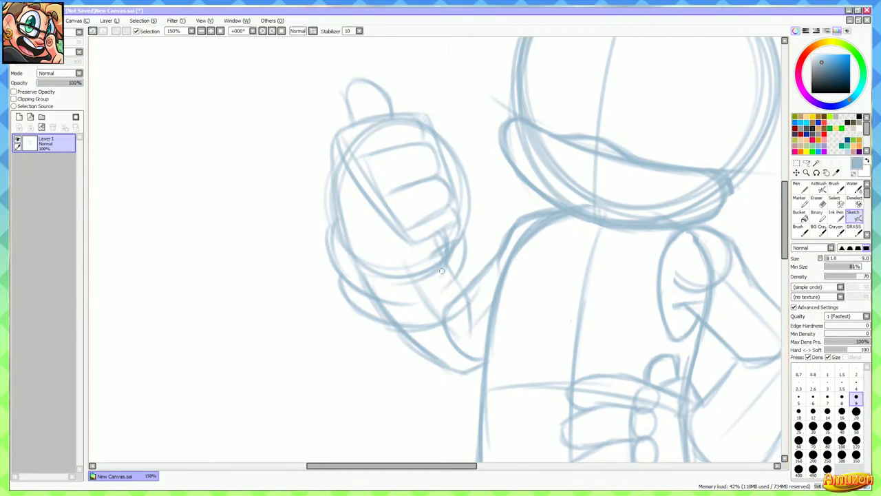
mouse_move(470, 259)
mouse_down()
mouse_move(472, 278)
mouse_move(434, 323)
mouse_up()
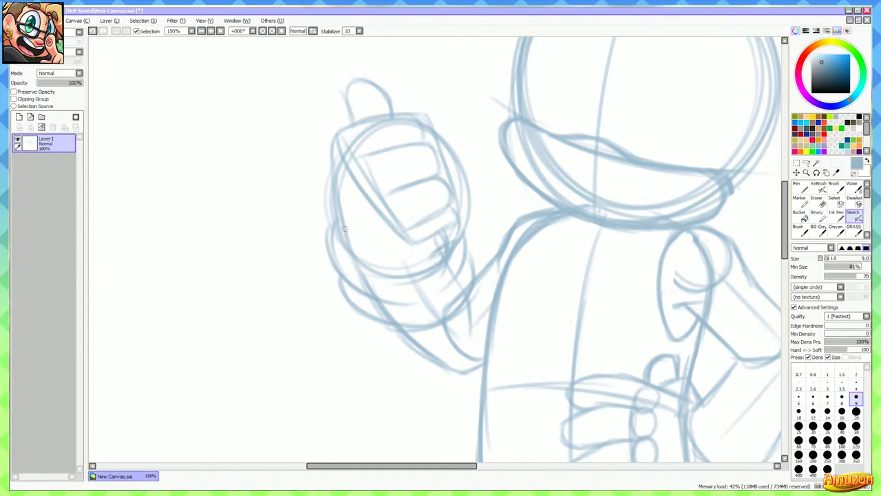
drag(335, 220, 346, 278)
mouse_move(455, 197)
mouse_down()
mouse_move(441, 200)
mouse_move(418, 251)
mouse_up()
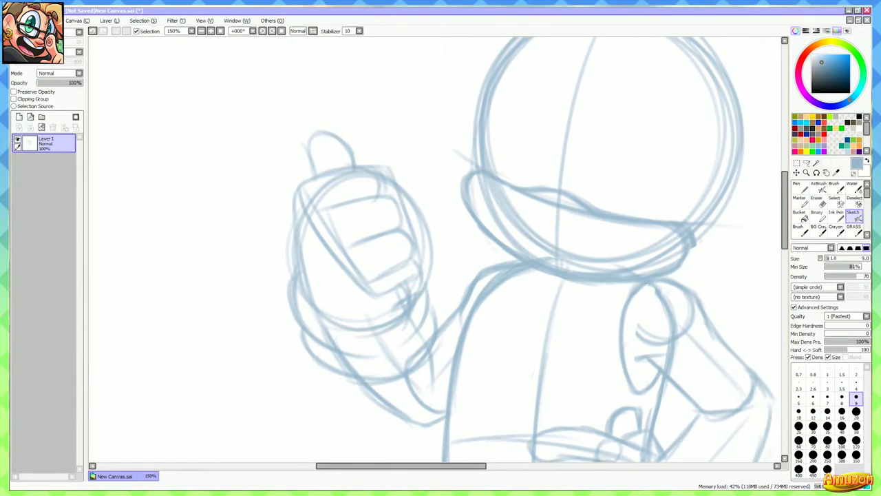
Erase the upright thumb with a size 50 eraser and redraw it leaning outward, rounding the fist's top edge
scroll(395, 181, down, 1)
scroll(408, 192, up, 1)
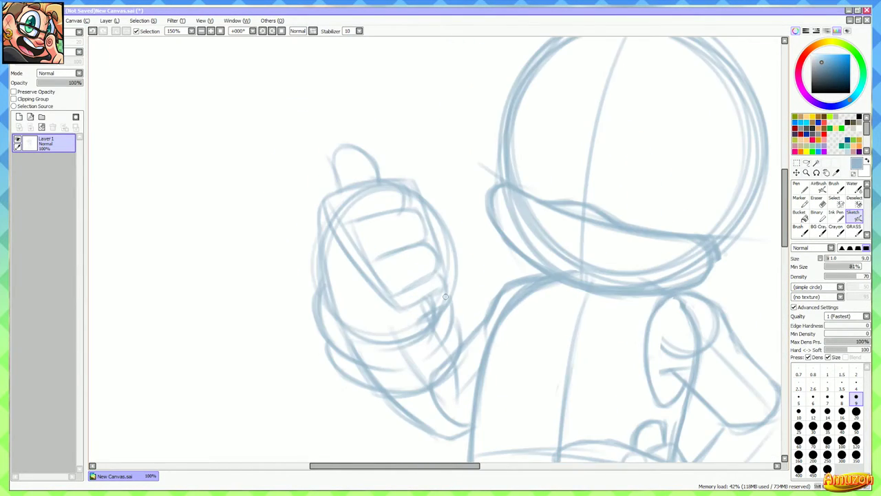
key(e)
mouse_move(340, 172)
mouse_down()
mouse_move(315, 168)
mouse_move(377, 150)
mouse_up()
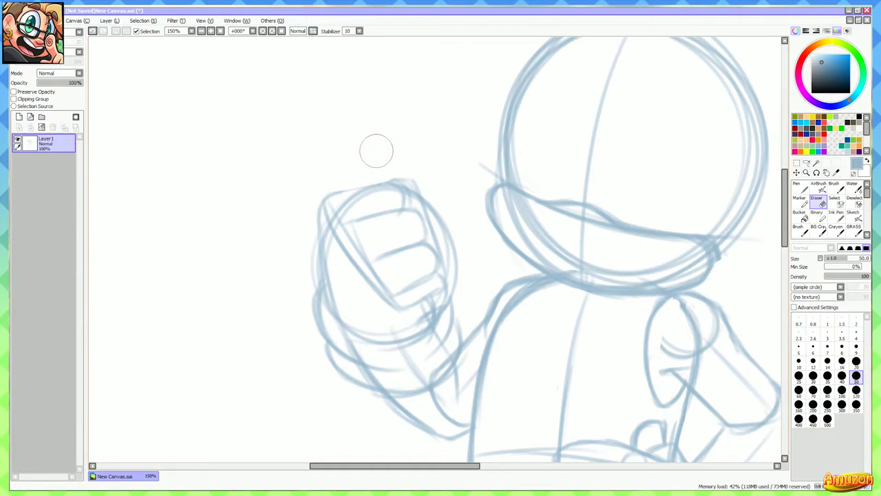
key(b)
drag(326, 198, 403, 185)
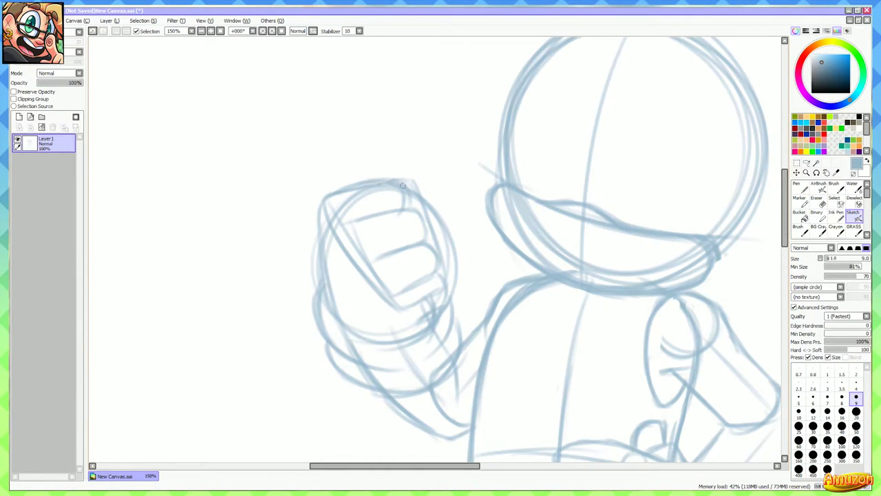
mouse_move(320, 275)
mouse_down()
mouse_move(298, 190)
mouse_move(336, 178)
mouse_up()
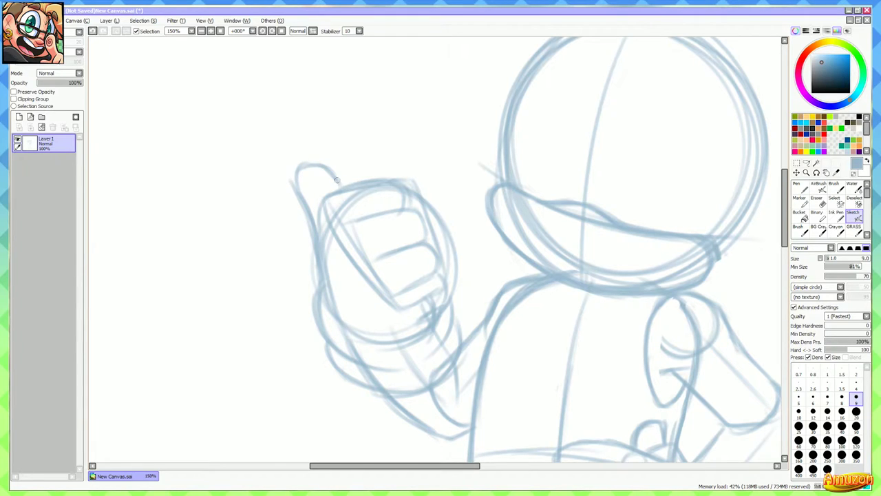
Erase the overlapping forearm line inside the glove cuff, then redraw the cuff's edge and add short crease strokes at the wrist
scroll(337, 179, down, 4)
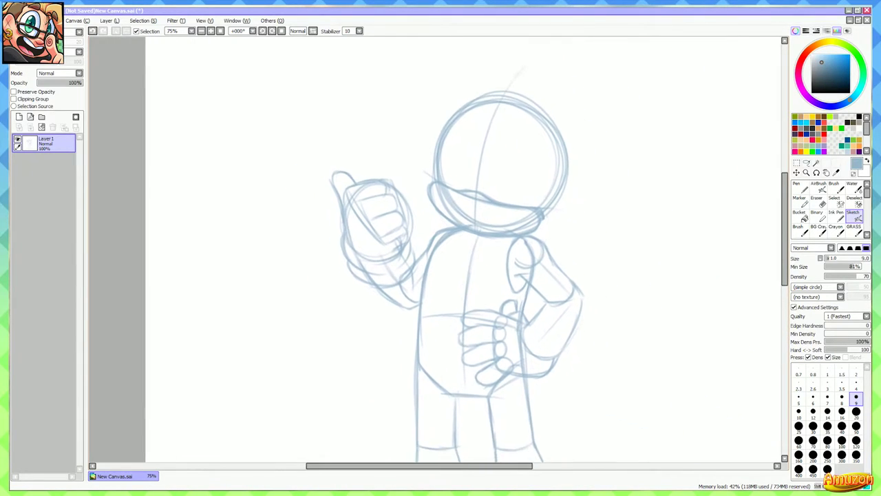
drag(561, 327, 460, 237)
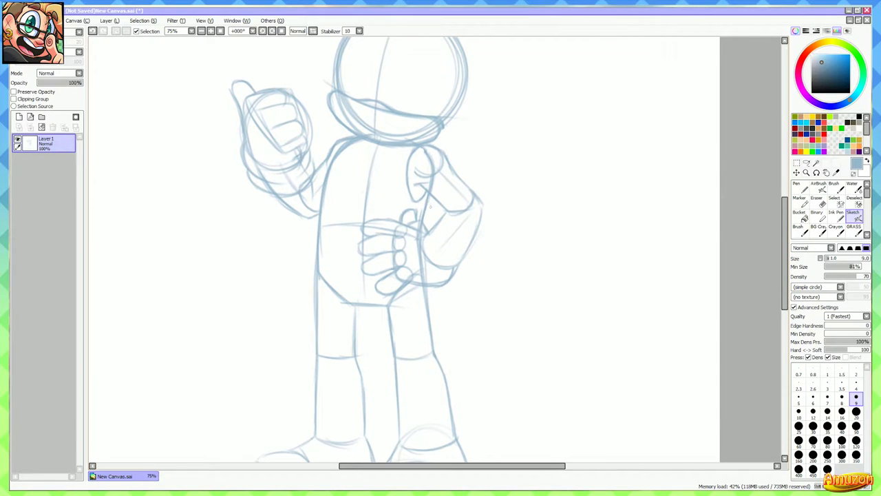
scroll(353, 207, up, 4)
key(e)
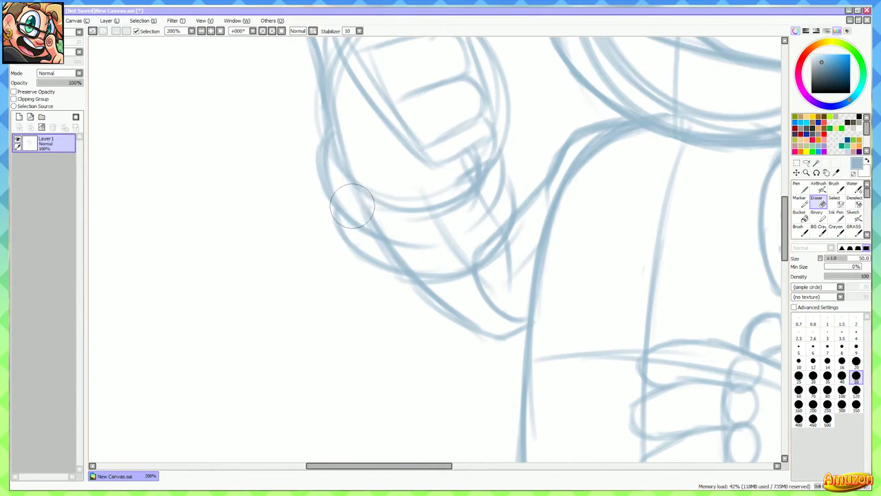
drag(353, 206, 430, 248)
key(e)
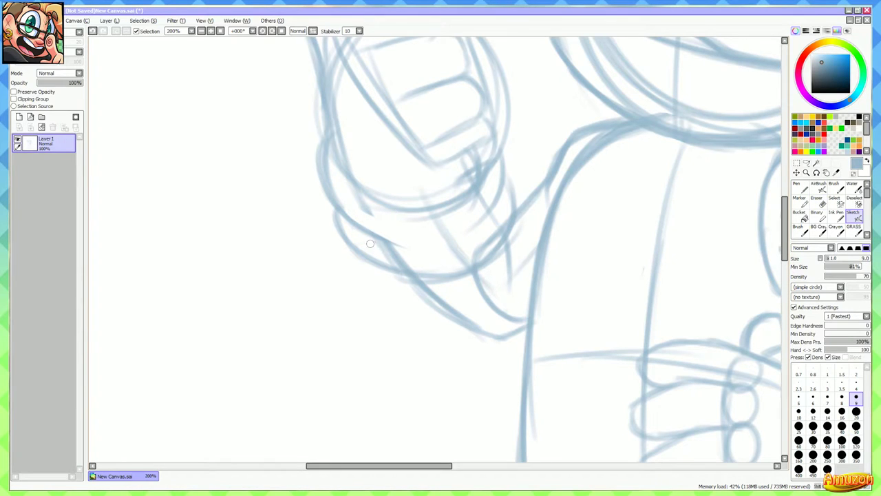
mouse_move(371, 244)
mouse_down()
mouse_move(417, 250)
mouse_move(342, 212)
mouse_up()
drag(501, 168, 486, 224)
drag(495, 204, 447, 253)
drag(455, 231, 422, 258)
scroll(512, 257, down, 2)
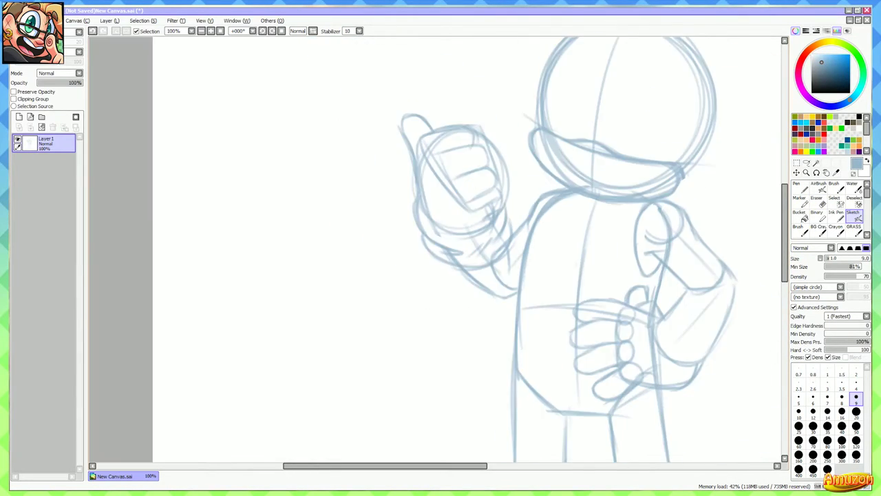
Sketch a large egg-shaped panel inside the torso, running from the shoulders down to a point behind the hip hand's fingers
drag(584, 228, 487, 203)
scroll(487, 202, up, 1)
scroll(481, 159, down, 1)
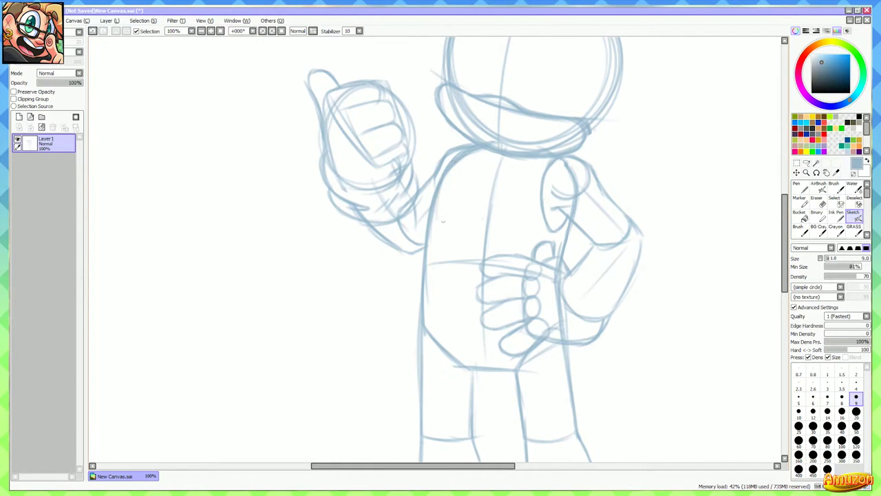
mouse_move(434, 207)
mouse_down()
mouse_move(444, 278)
mouse_move(458, 303)
mouse_up()
drag(434, 235, 458, 301)
drag(439, 267, 476, 325)
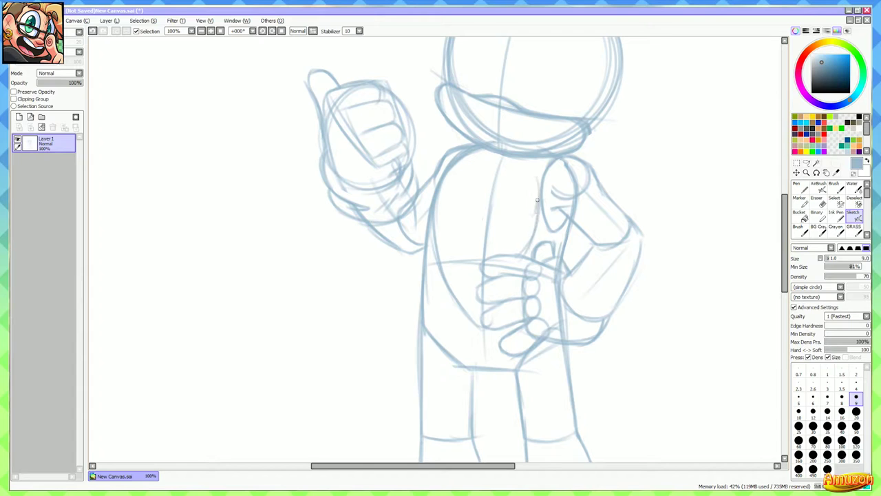
scroll(523, 250, up, 1)
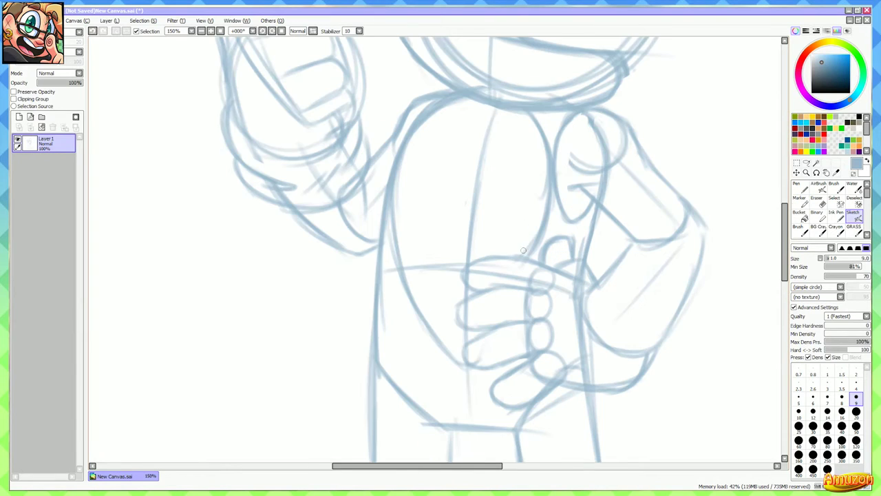
drag(546, 244, 461, 359)
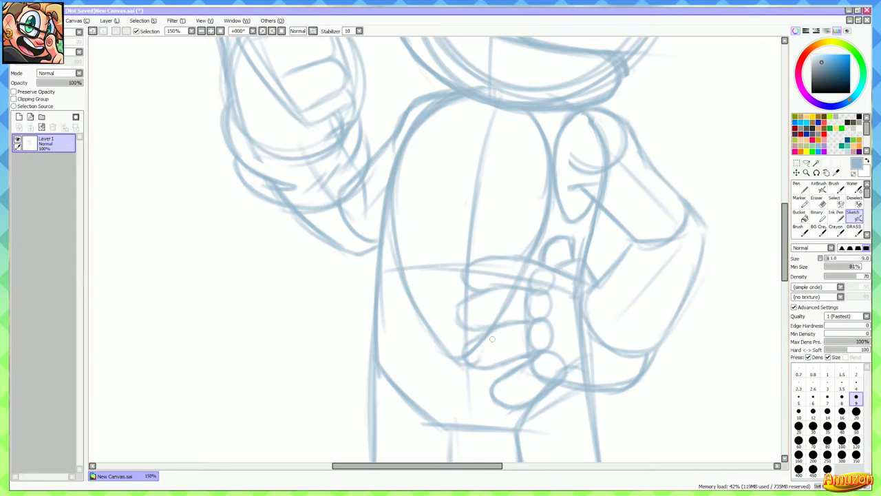
Erase the bent arm's shoulder oval with a size 20 eraser and redraw it narrower, clear of the torso panel
key(e)
scroll(577, 128, up, 1)
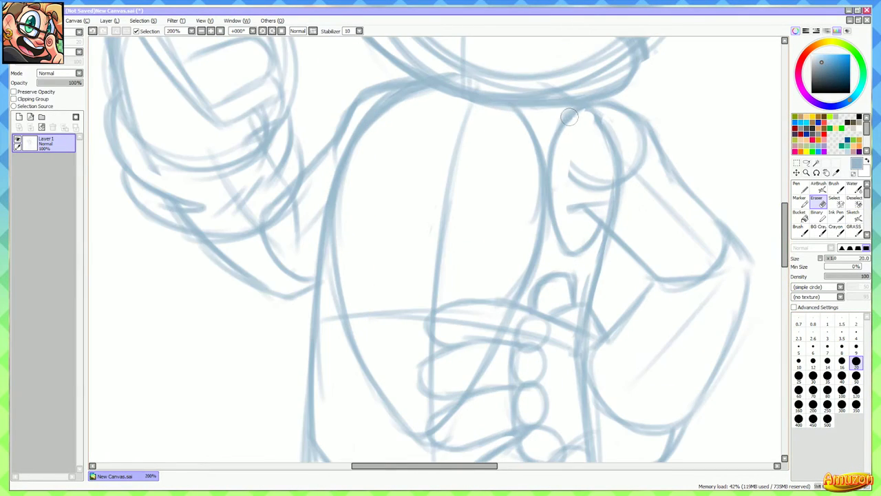
mouse_move(577, 114)
mouse_down()
mouse_move(556, 155)
mouse_move(566, 210)
mouse_up()
mouse_move(552, 150)
mouse_down()
mouse_move(569, 232)
mouse_move(558, 223)
mouse_move(564, 207)
mouse_move(575, 244)
mouse_move(590, 227)
mouse_move(566, 204)
mouse_move(591, 207)
mouse_up()
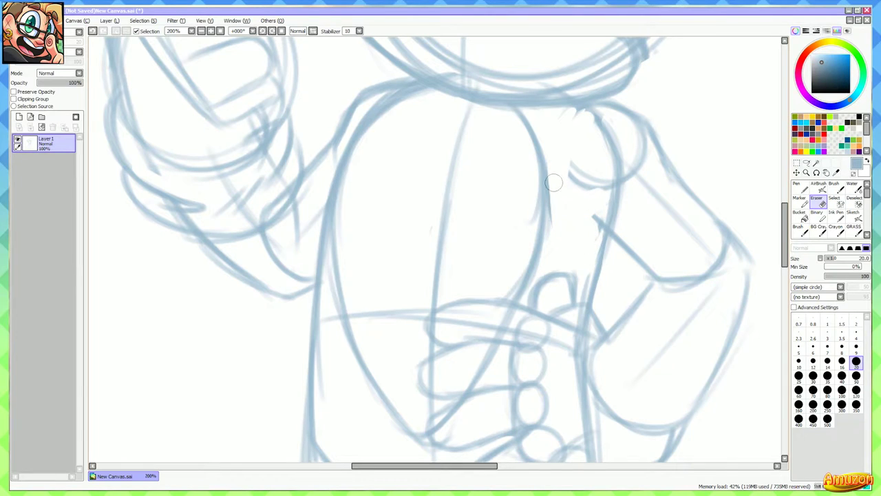
mouse_move(570, 170)
mouse_down()
mouse_move(589, 193)
mouse_move(564, 144)
mouse_move(574, 116)
mouse_move(571, 132)
mouse_move(581, 141)
mouse_move(563, 215)
mouse_move(601, 237)
mouse_move(551, 252)
mouse_move(566, 238)
mouse_move(575, 242)
mouse_up()
key(b)
scroll(669, 224, down, 2)
scroll(462, 200, up, 2)
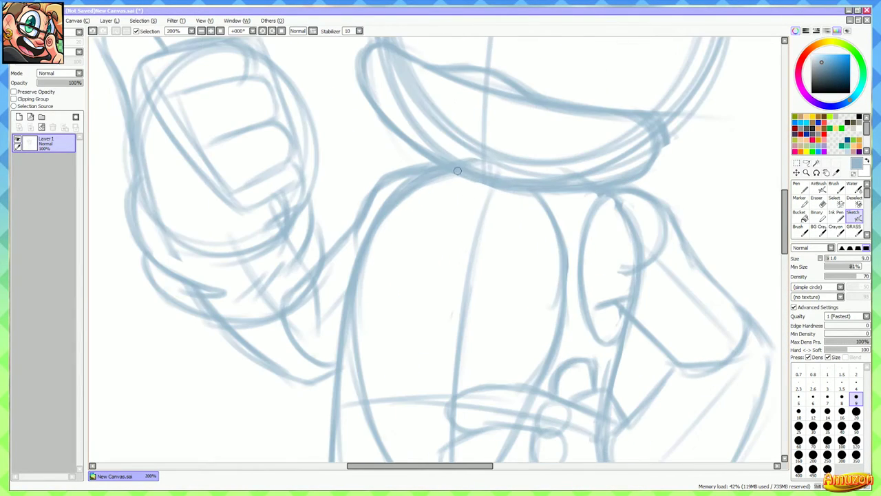
Shade the neck area under the head and sketch a broken curved line across the chest
mouse_move(434, 180)
mouse_down()
mouse_move(458, 178)
mouse_move(458, 214)
mouse_move(550, 206)
mouse_move(500, 216)
mouse_move(596, 185)
mouse_move(570, 194)
mouse_move(494, 183)
mouse_move(451, 193)
mouse_move(440, 171)
mouse_move(472, 199)
mouse_move(462, 210)
mouse_move(511, 205)
mouse_move(434, 181)
mouse_move(443, 195)
mouse_move(460, 175)
mouse_up()
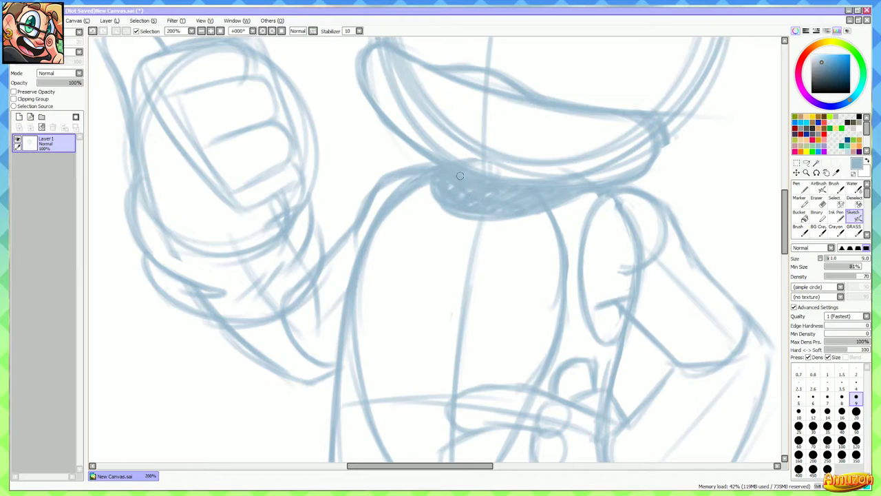
scroll(570, 194, down, 3)
drag(570, 194, 521, 139)
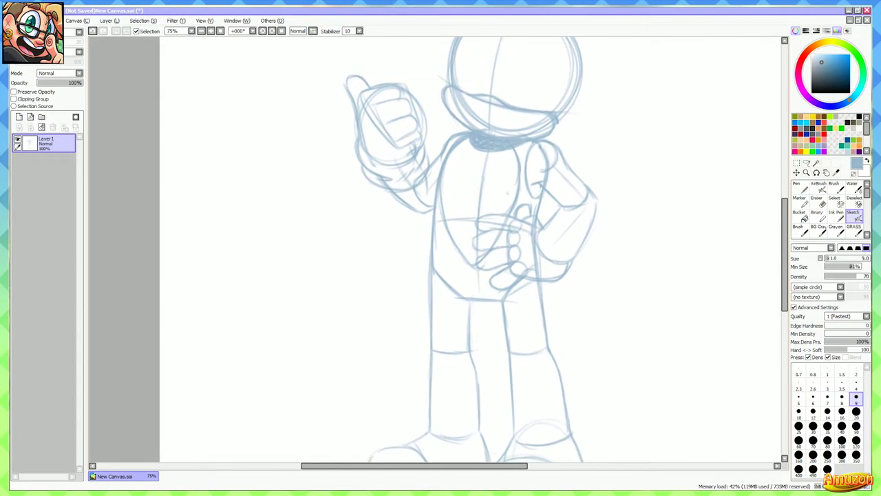
scroll(446, 193, up, 2)
drag(443, 202, 506, 184)
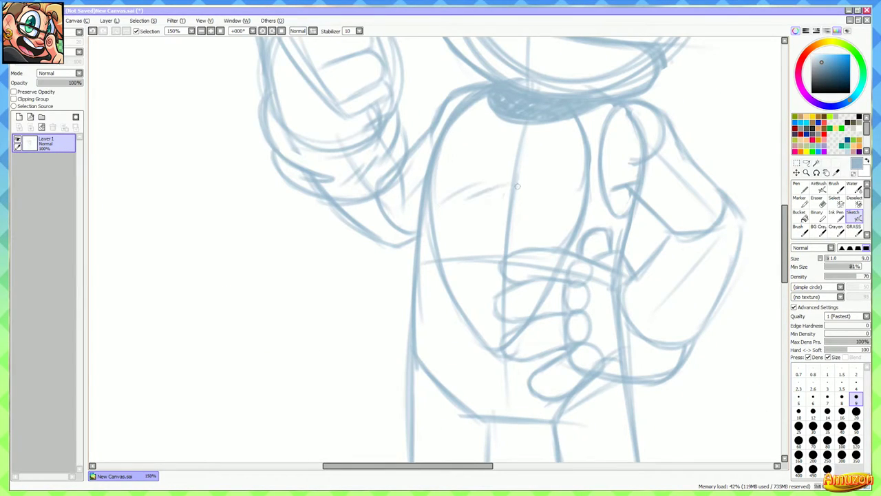
scroll(587, 196, down, 3)
scroll(498, 205, up, 3)
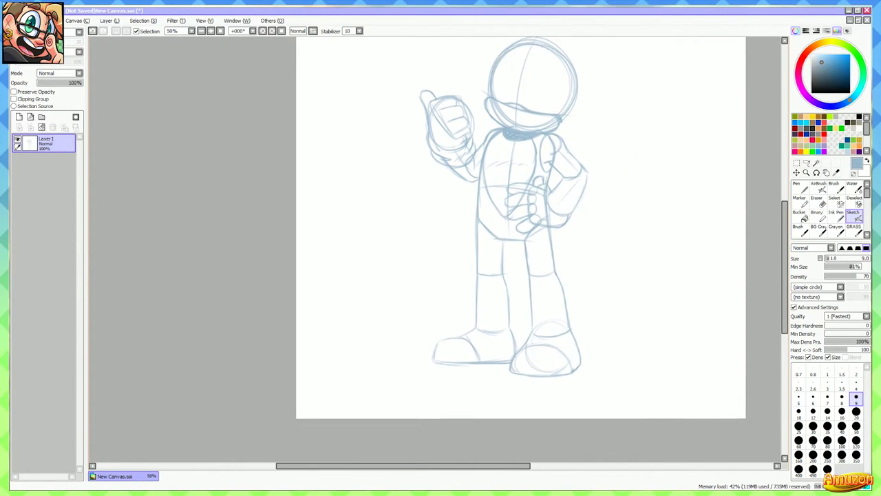
Try to redraw the left leg's outer edge slightly further inward, from the hip down to the knee
scroll(498, 206, down, 1)
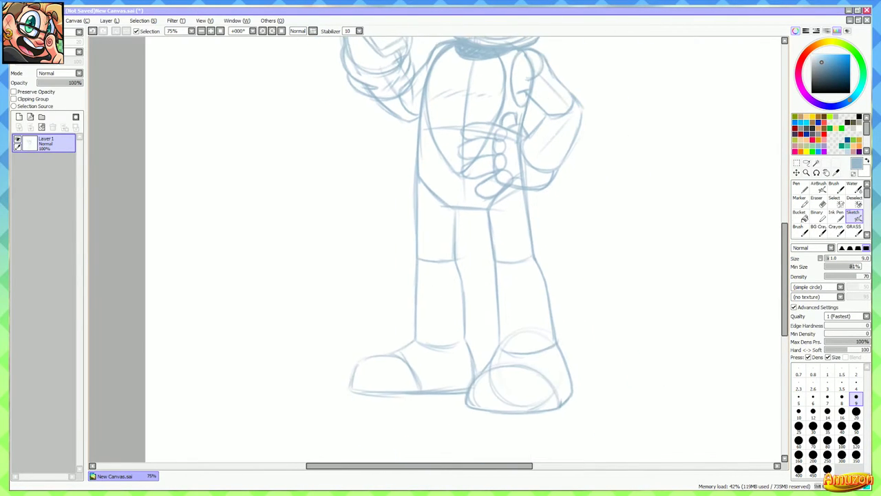
scroll(471, 249, down, 1)
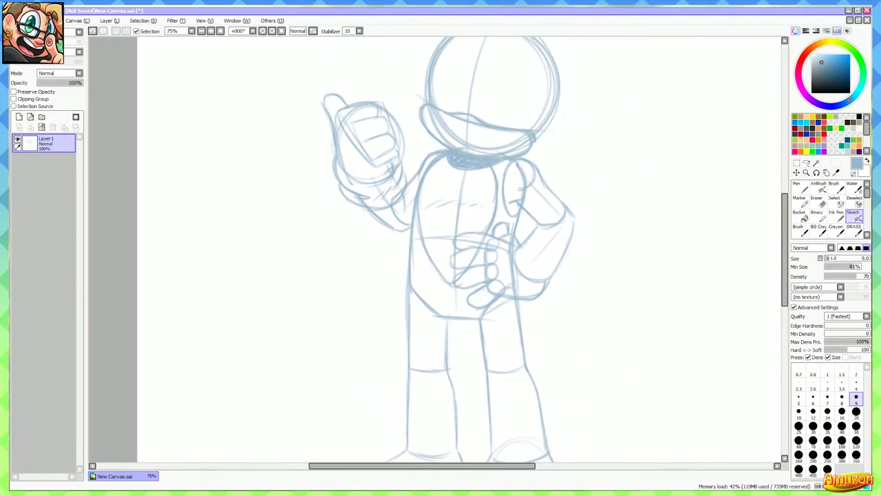
scroll(470, 249, up, 2)
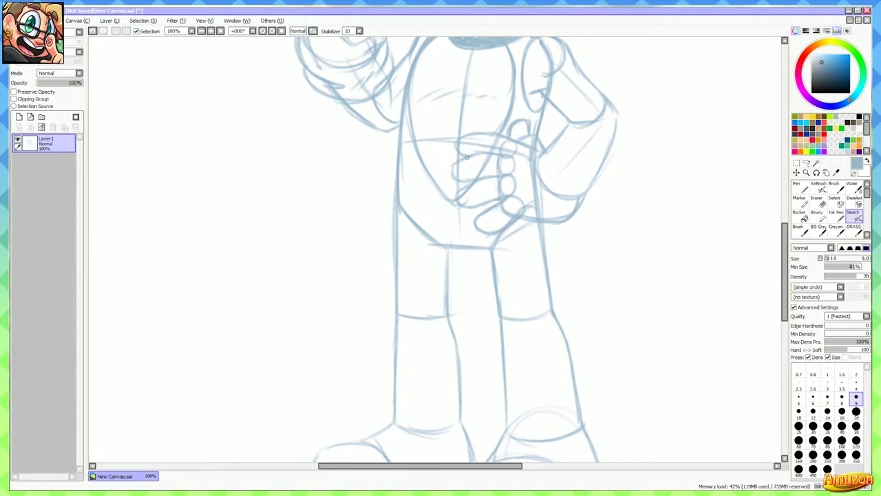
drag(401, 137, 402, 220)
drag(400, 160, 405, 296)
scroll(467, 256, down, 2)
scroll(467, 256, up, 1)
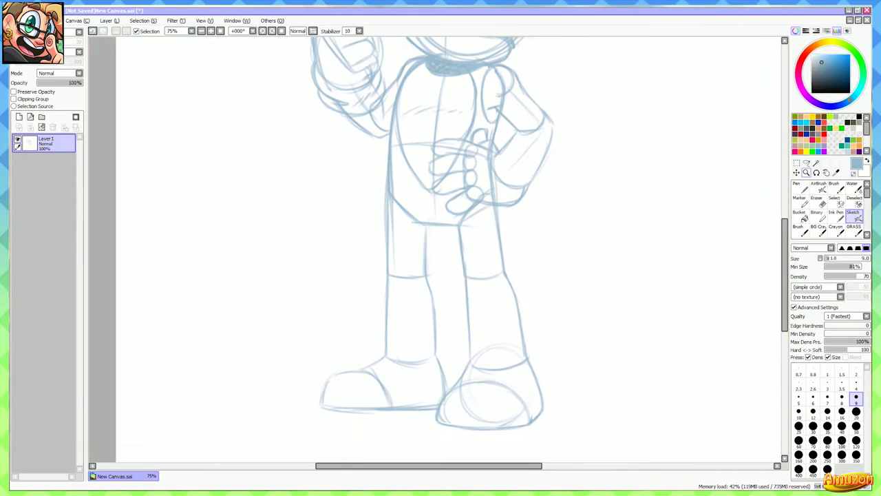
Select the left leg and its shoe with a freehand lasso, shift them slightly inward toward the other leg, and deselect
click(806, 163)
scroll(435, 249, up, 1)
drag(447, 296, 459, 236)
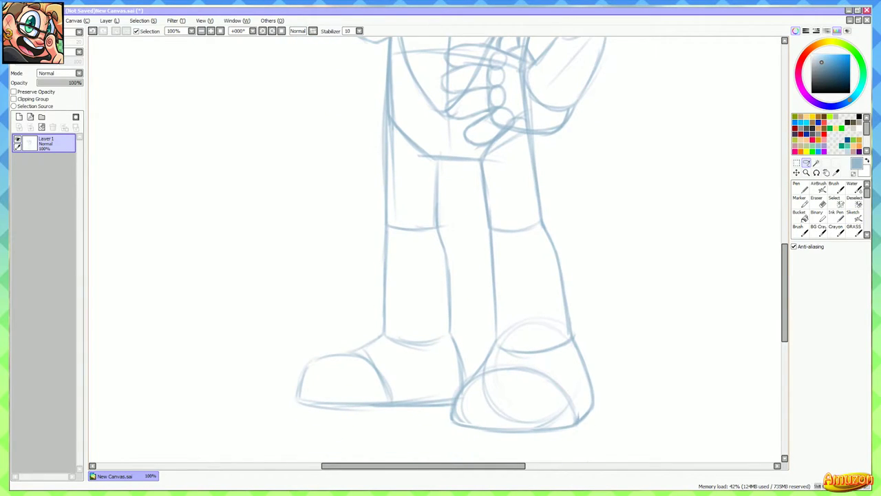
scroll(455, 248, up, 3)
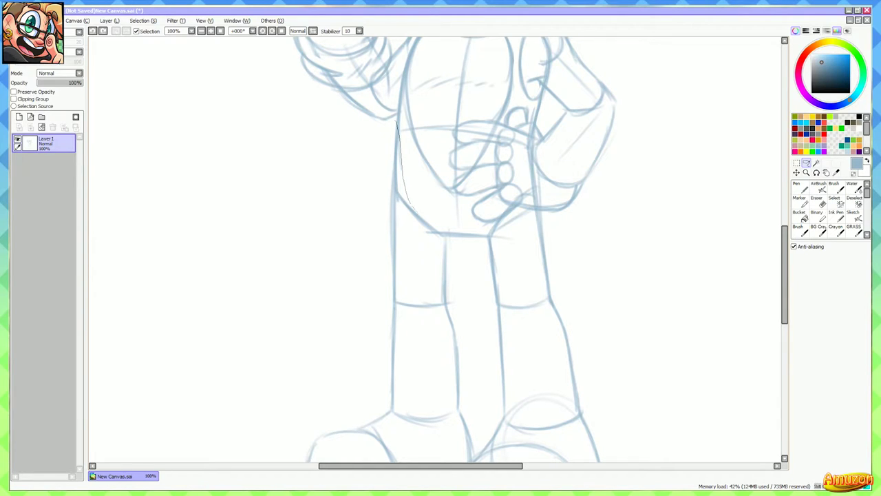
drag(449, 238, 474, 354)
mouse_move(472, 460)
mouse_down()
mouse_move(357, 275)
mouse_move(373, 150)
mouse_move(394, 127)
mouse_up()
scroll(441, 248, down, 5)
mouse_move(303, 360)
mouse_down()
mouse_move(404, 380)
mouse_move(446, 374)
mouse_up()
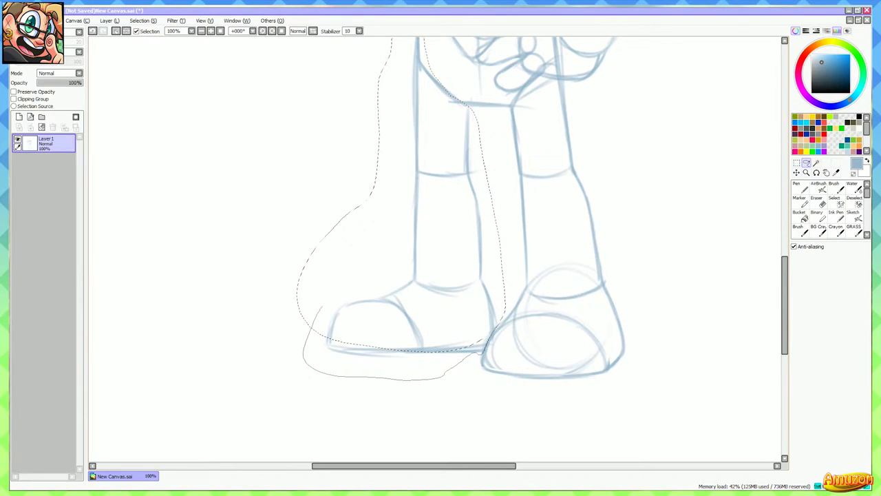
mouse_move(513, 277)
mouse_down()
mouse_move(511, 265)
mouse_move(480, 301)
mouse_up()
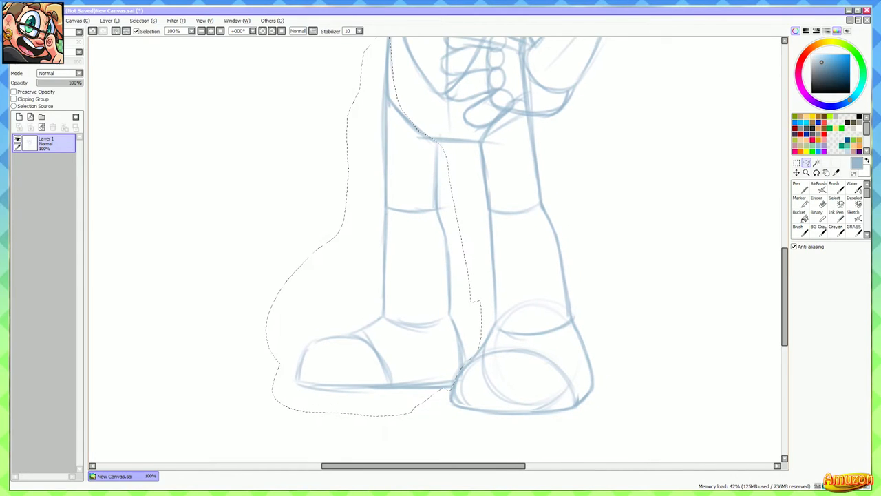
mouse_move(413, 276)
mouse_down()
mouse_move(423, 278)
mouse_move(408, 354)
mouse_up()
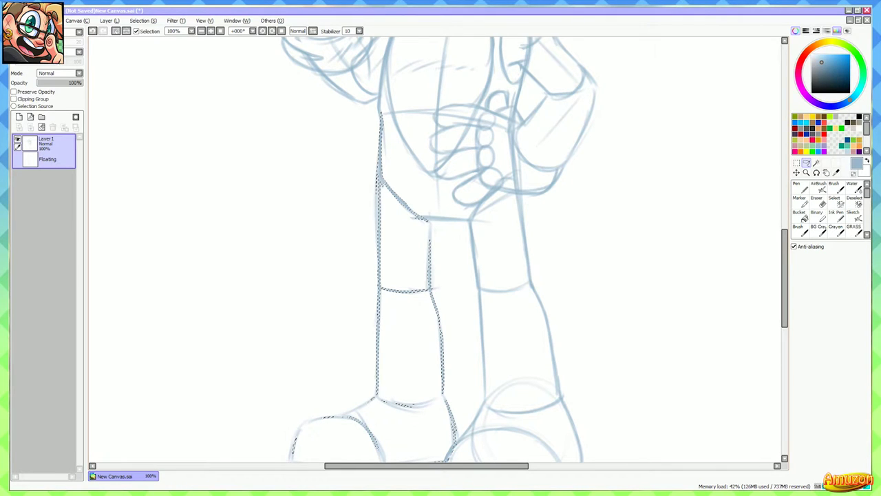
scroll(441, 248, down, 2)
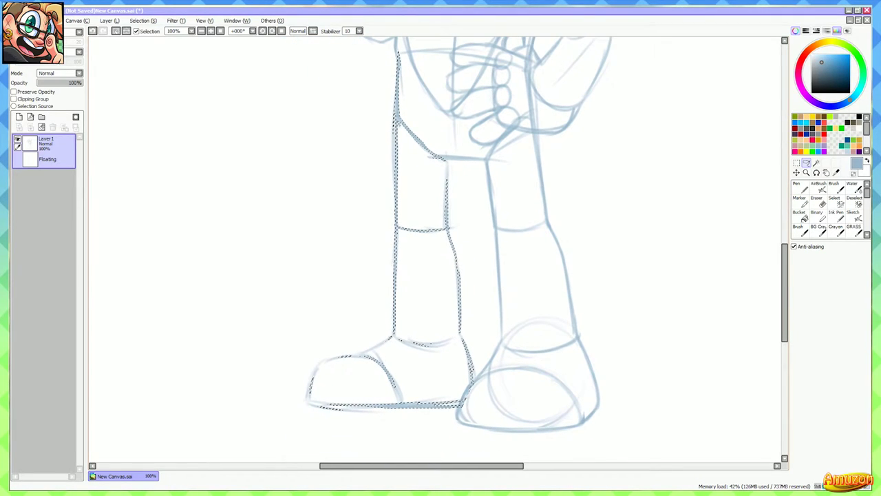
key(Return)
scroll(440, 247, up, 2)
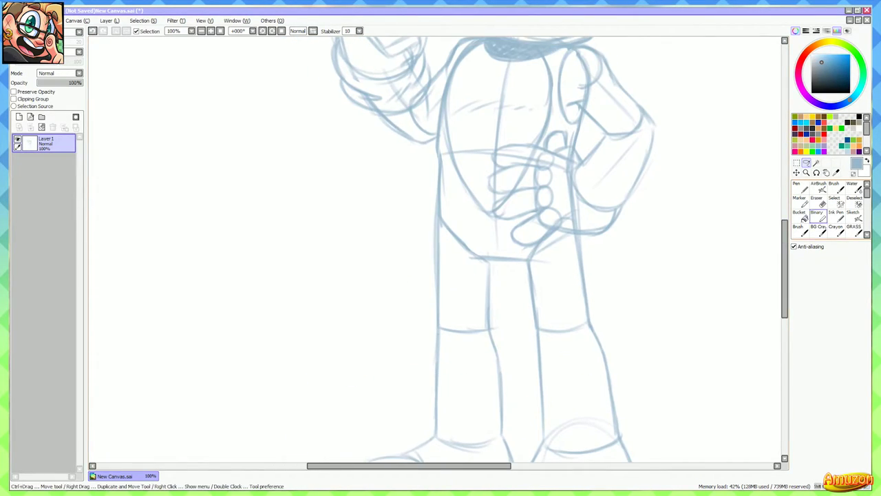
Erase the torso's outer line above the left leg with a size 20 eraser and redraw it flowing smoothly into the leg
click(855, 216)
scroll(476, 265, up, 1)
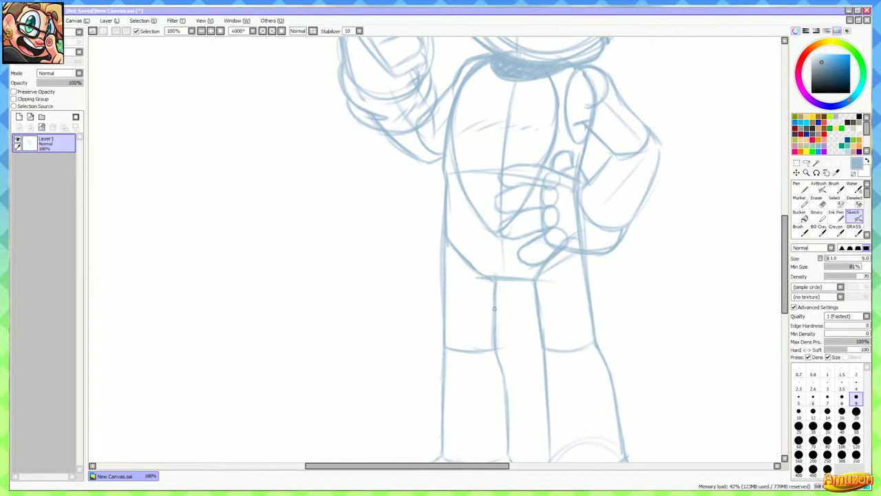
scroll(494, 308, up, 2)
key(e)
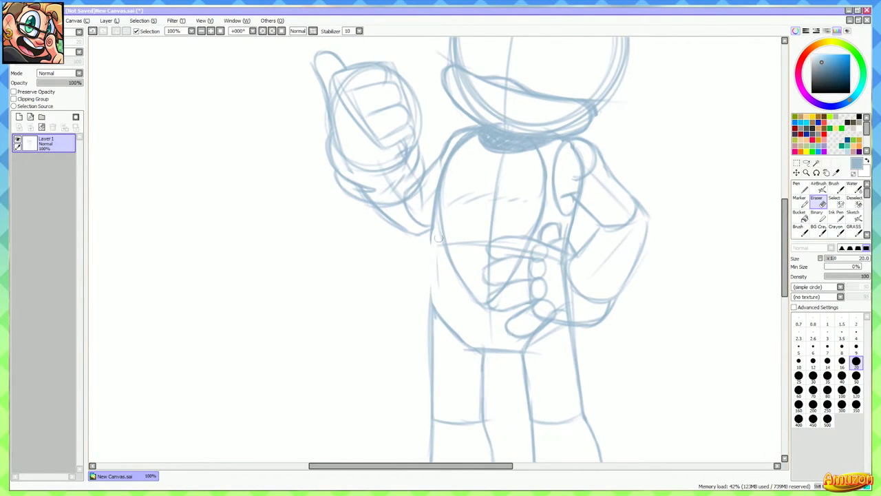
key(e)
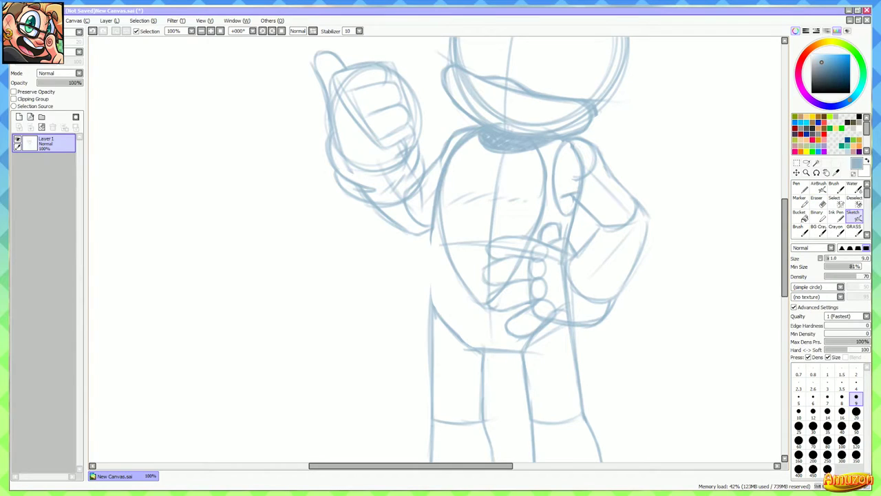
drag(435, 205, 431, 312)
drag(432, 251, 432, 301)
drag(432, 267, 432, 351)
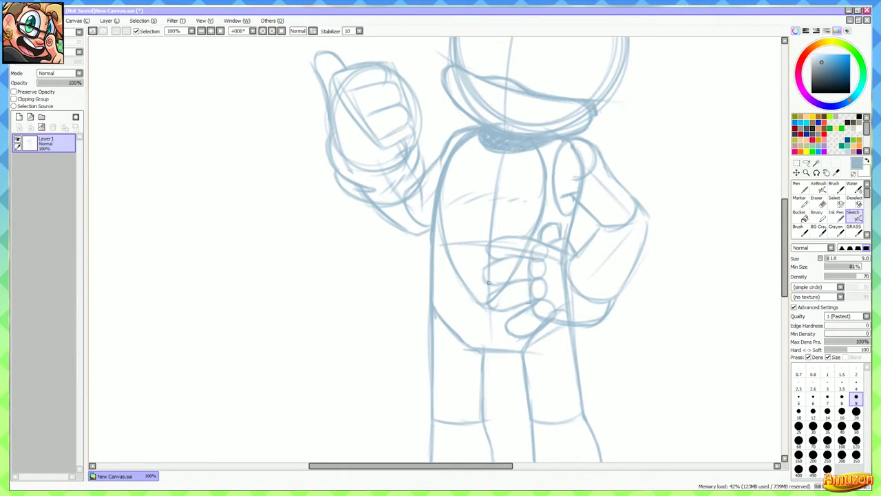
Sketch a pointed, tapering shape extending outward behind the hip, just below the bent arm
scroll(542, 243, down, 2)
mouse_move(550, 265)
mouse_down()
mouse_move(509, 229)
mouse_move(600, 288)
mouse_up()
scroll(517, 240, up, 2)
mouse_move(511, 274)
mouse_down()
mouse_move(587, 288)
mouse_move(523, 285)
mouse_up()
drag(647, 219, 543, 218)
drag(539, 255, 566, 141)
drag(566, 142, 587, 267)
drag(540, 257, 604, 258)
key(ctrl+z)
key(ctrl+z)
key(ctrl+z)
key(ctrl+z)
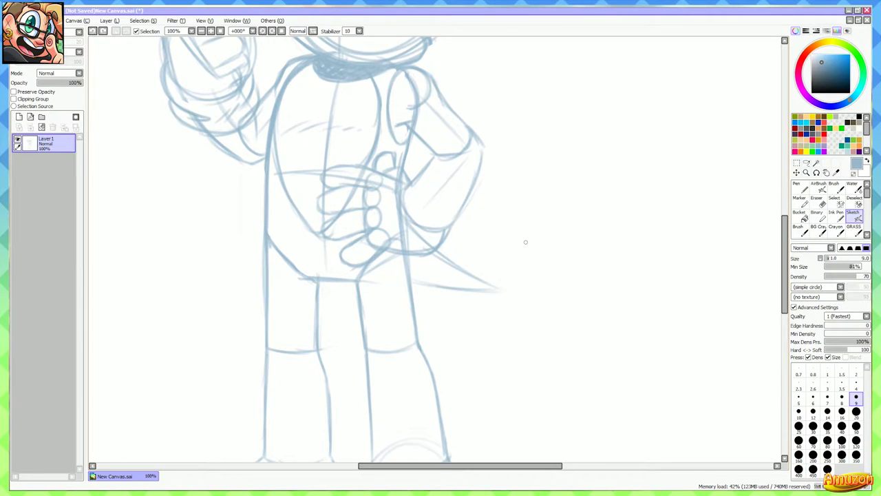
drag(526, 242, 556, 360)
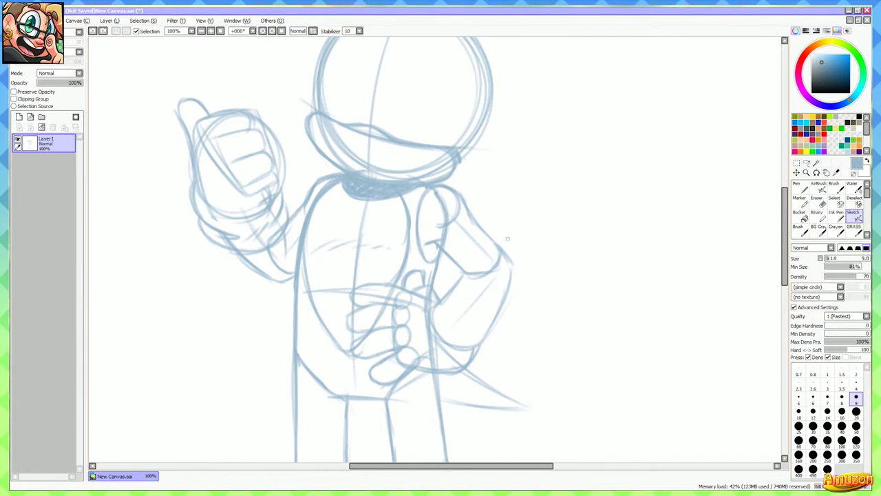
mouse_move(507, 238)
mouse_down()
mouse_move(530, 193)
mouse_move(502, 157)
mouse_move(485, 155)
mouse_up()
scroll(457, 191, up, 1)
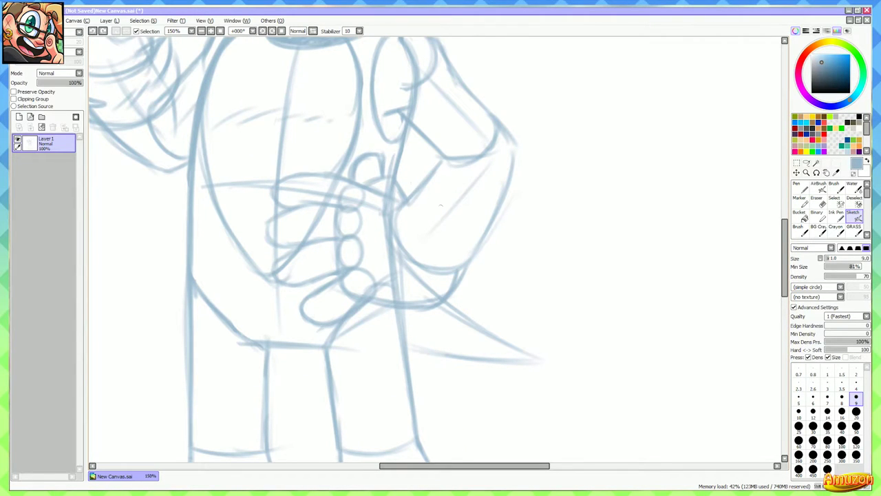
scroll(475, 213, down, 1)
mouse_move(565, 204)
mouse_down()
mouse_move(519, 215)
mouse_move(546, 230)
mouse_up()
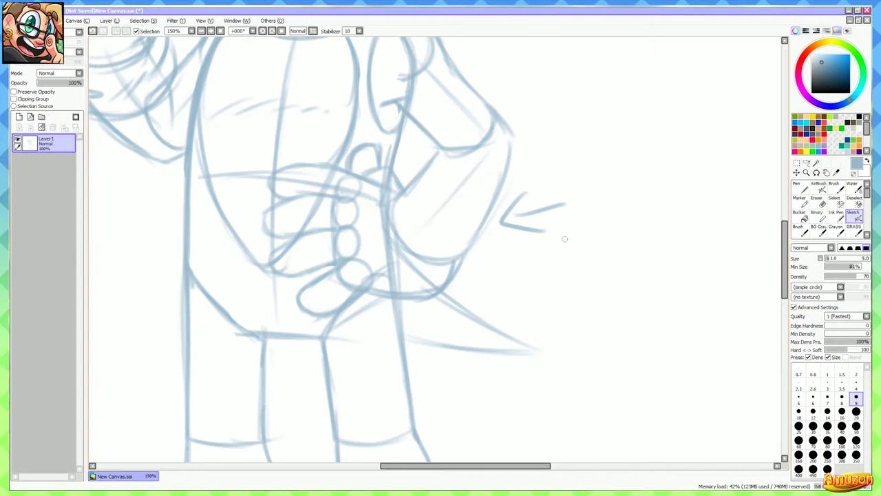
key(ctrl+z)
key(ctrl+z)
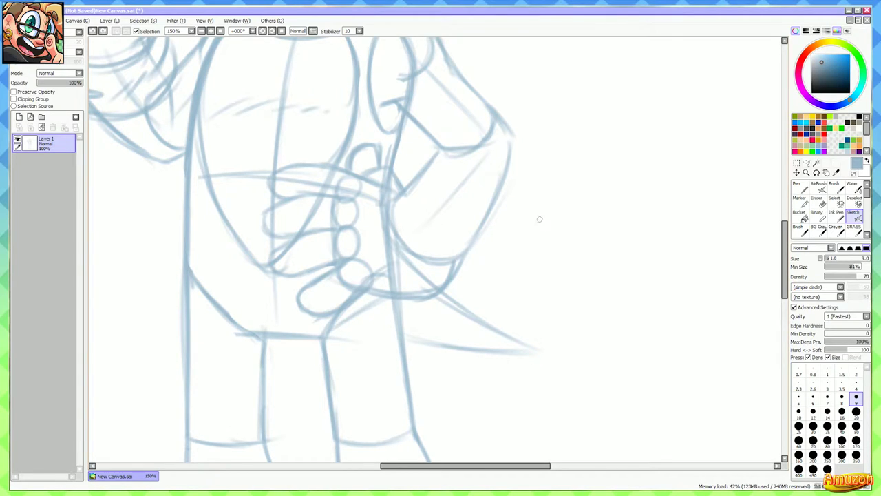
Try to sketch the curved edge of the glove cuff across the bent arm's forearm
mouse_move(422, 144)
mouse_down()
mouse_move(401, 198)
mouse_move(441, 230)
mouse_move(484, 241)
mouse_move(497, 232)
mouse_up()
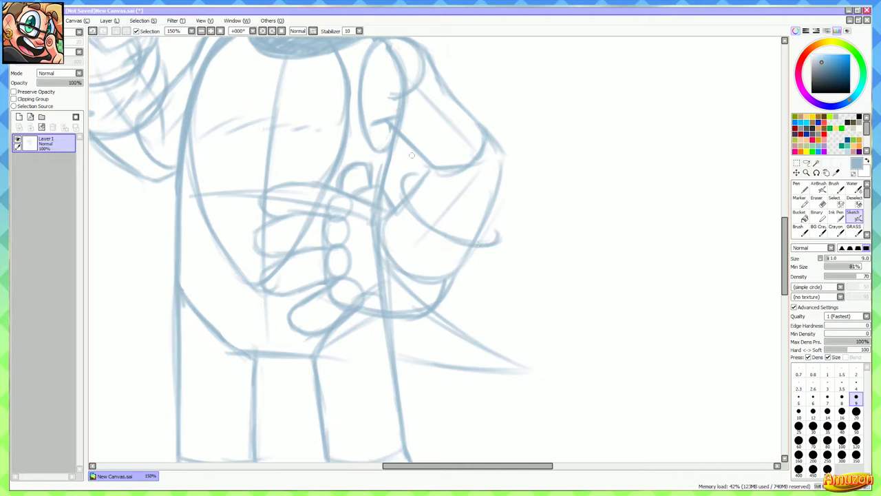
mouse_move(429, 166)
mouse_down()
mouse_move(391, 171)
mouse_move(421, 181)
mouse_up()
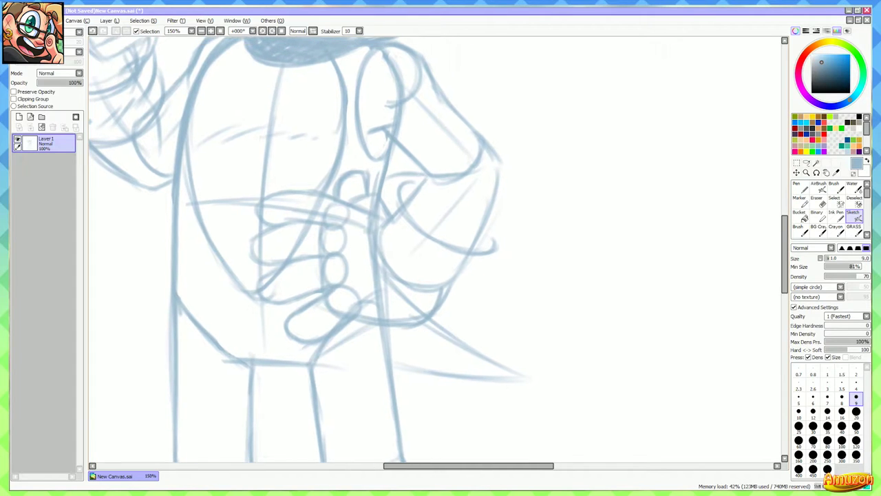
key(ctrl+z)
key(ctrl+z)
key(ctrl+z)
key(ctrl+z)
key(ctrl+z)
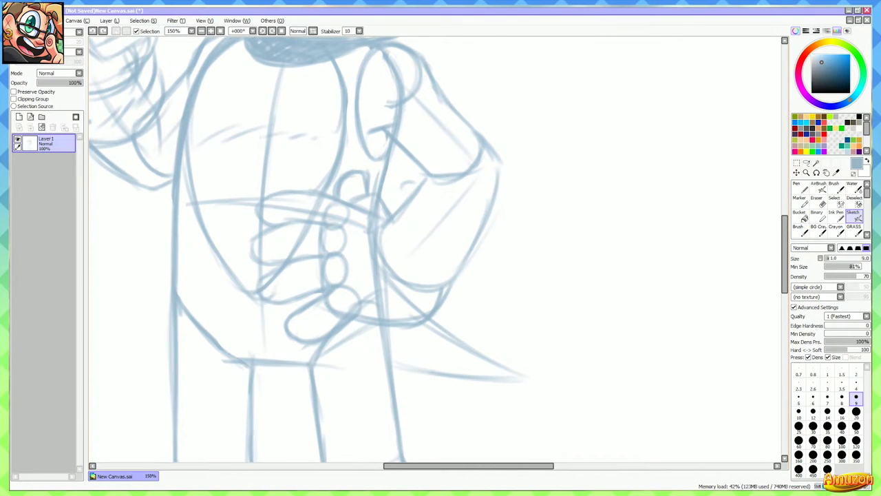
Sketch the glove cuff's curved opening across the bent forearm, with rounded ends and a short fold line near the wrist
mouse_move(415, 191)
mouse_down()
mouse_move(407, 229)
mouse_move(397, 209)
mouse_move(462, 259)
mouse_up()
mouse_move(416, 241)
mouse_down()
mouse_move(486, 260)
mouse_move(483, 240)
mouse_up()
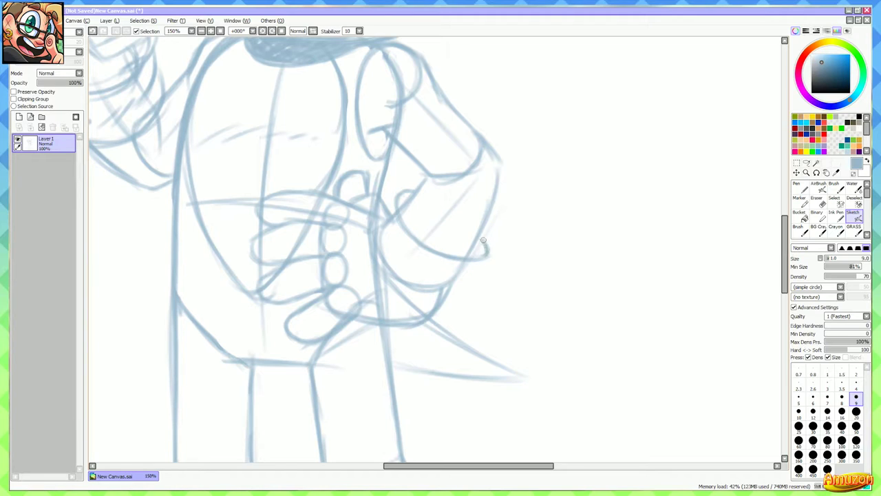
mouse_move(420, 186)
mouse_down()
mouse_move(382, 193)
mouse_move(402, 254)
mouse_up()
mouse_move(374, 227)
mouse_down()
mouse_move(404, 259)
mouse_move(384, 243)
mouse_up()
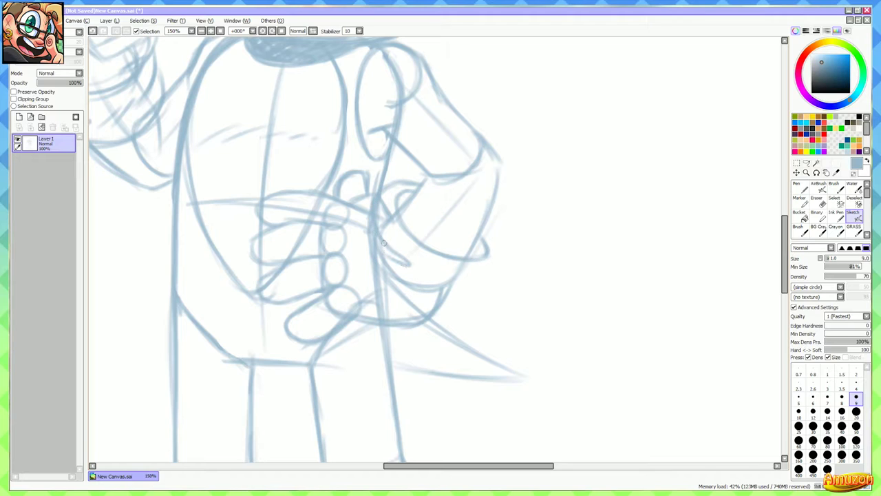
mouse_move(373, 201)
mouse_down()
mouse_move(357, 223)
mouse_move(356, 213)
mouse_move(375, 203)
mouse_move(363, 244)
mouse_up()
key(ctrl+z)
key(ctrl+z)
key(ctrl+z)
Sketch the cuff's outer rim curving from the wrist under the forearm, and strengthen the arm's outer edge from elbow to cuff
mouse_move(373, 201)
mouse_down()
mouse_move(358, 223)
mouse_move(371, 279)
mouse_up()
drag(358, 239, 404, 308)
mouse_move(370, 276)
mouse_down()
mouse_move(449, 311)
mouse_move(450, 285)
mouse_move(428, 284)
mouse_move(474, 275)
mouse_move(490, 284)
mouse_move(456, 291)
mouse_move(486, 268)
mouse_move(491, 240)
mouse_move(495, 255)
mouse_move(480, 229)
mouse_move(495, 265)
mouse_move(436, 293)
mouse_move(472, 288)
mouse_move(450, 308)
mouse_move(465, 302)
mouse_move(459, 293)
mouse_move(414, 312)
mouse_up()
key(ctrl+z)
mouse_move(471, 289)
mouse_down()
mouse_move(496, 274)
mouse_move(479, 245)
mouse_up()
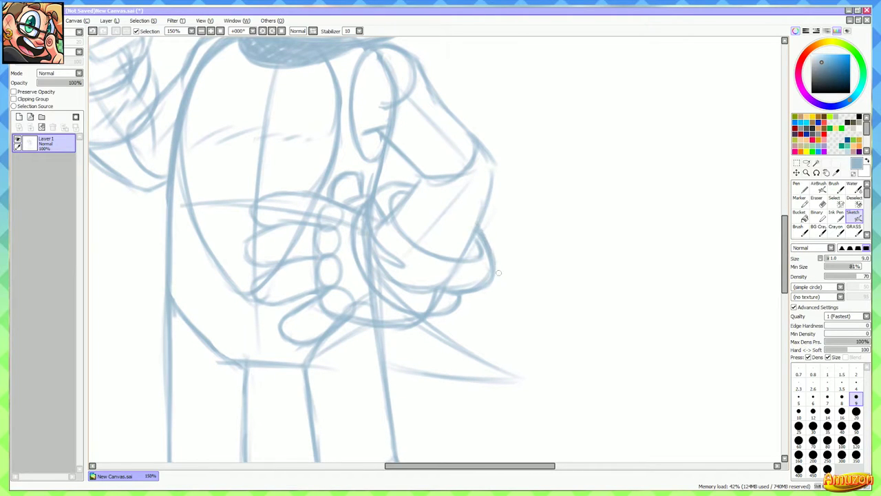
scroll(462, 228, up, 2)
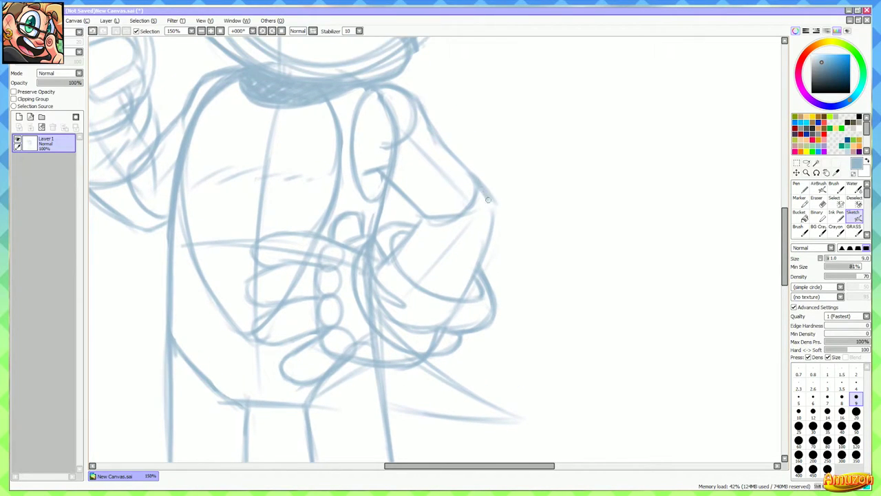
drag(488, 200, 483, 264)
Erase the overlapping construction lines inside the bent arm's shoulder with a size 20 eraser and redraw the shoulder's inner curve
scroll(495, 229, down, 4)
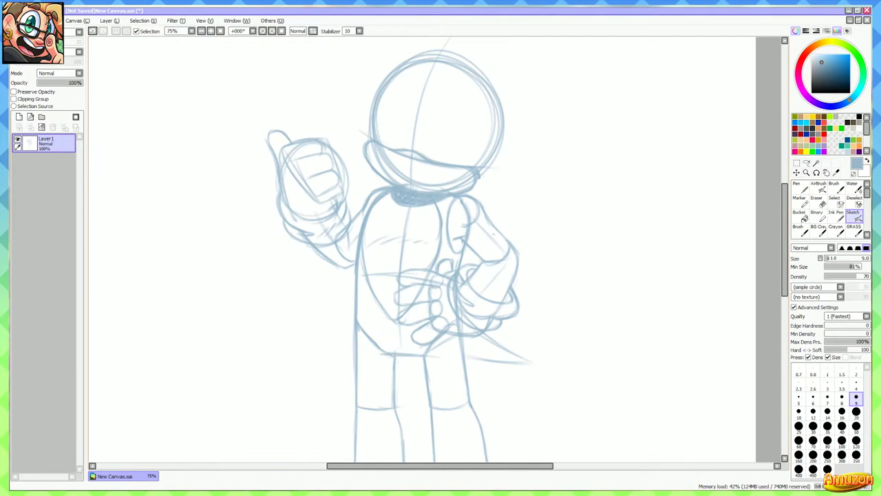
scroll(444, 268, up, 4)
key(e)
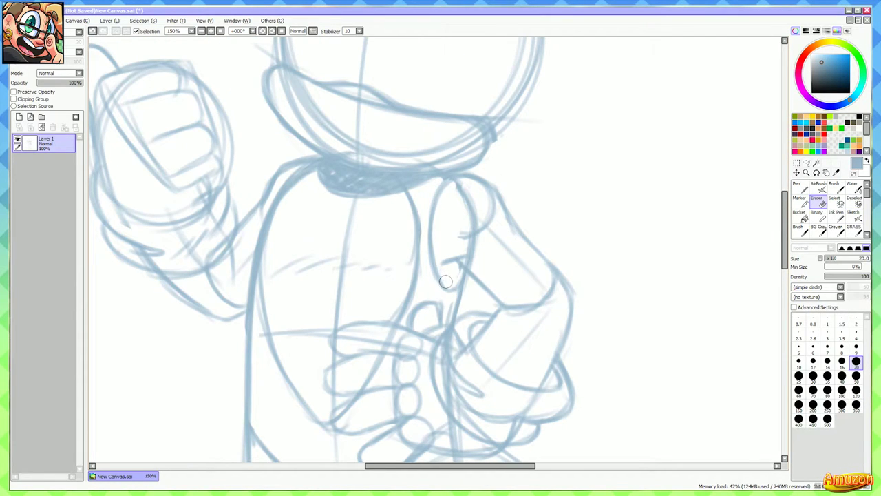
mouse_move(446, 281)
mouse_down()
mouse_move(434, 239)
mouse_move(440, 193)
mouse_move(468, 182)
mouse_move(495, 239)
mouse_move(484, 269)
mouse_move(500, 259)
mouse_move(493, 218)
mouse_move(466, 191)
mouse_move(448, 195)
mouse_move(434, 217)
mouse_move(442, 234)
mouse_up()
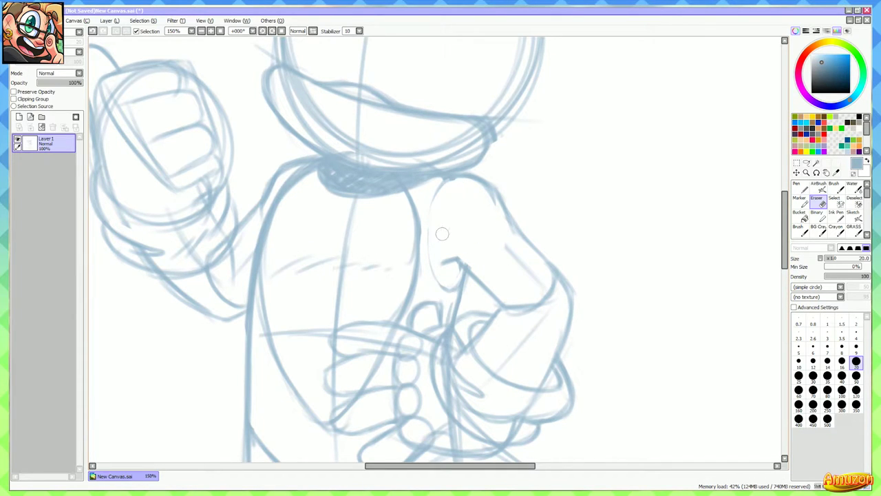
key(b)
mouse_move(451, 180)
mouse_down()
mouse_move(429, 212)
mouse_move(427, 249)
mouse_up()
drag(433, 200, 437, 283)
drag(428, 242, 442, 289)
Erase the rounded top of the bent arm's shoulder and redraw it sloping from the neck down toward the elbow
key(e)
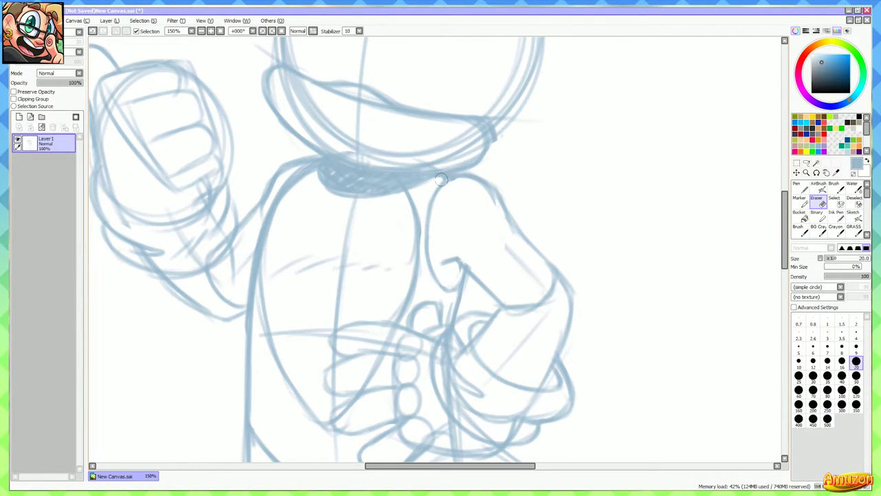
mouse_move(433, 182)
mouse_down()
mouse_move(507, 186)
mouse_move(484, 173)
mouse_move(494, 179)
mouse_move(439, 174)
mouse_move(493, 196)
mouse_up()
key(n)
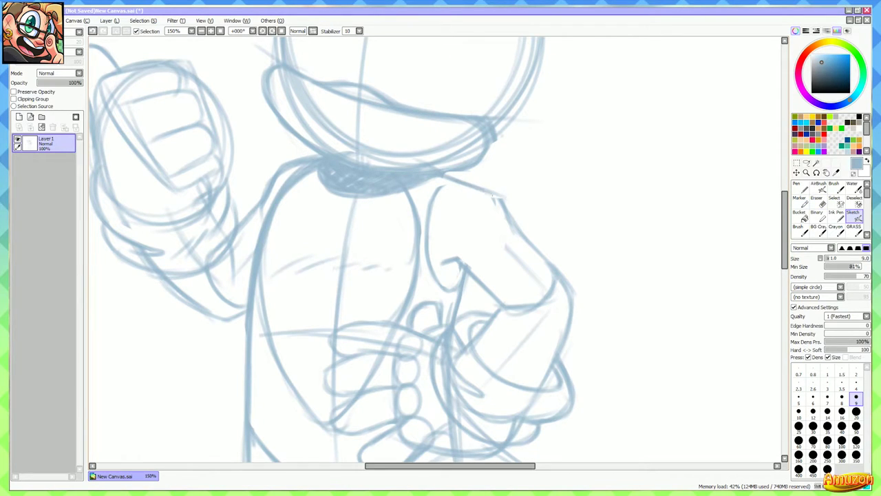
mouse_move(435, 204)
mouse_down()
mouse_move(455, 183)
mouse_move(503, 203)
mouse_up()
drag(514, 234, 551, 264)
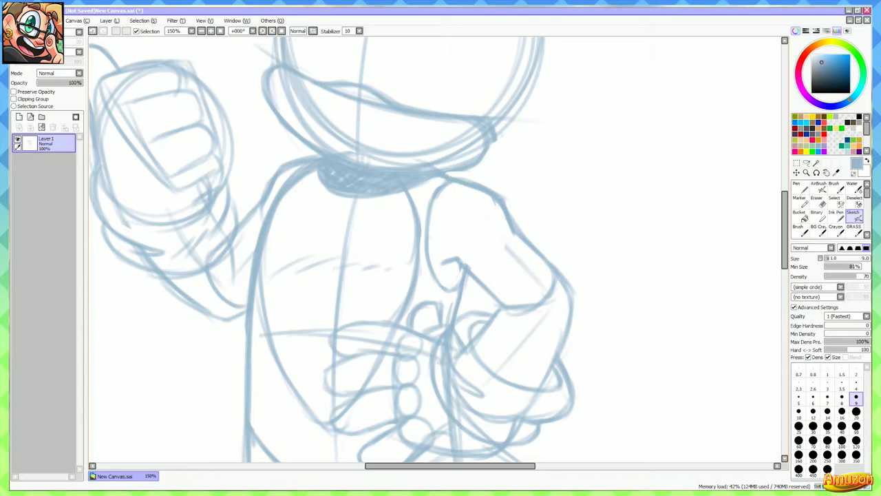
Erase the torso line between the armpit and the hip hand's wrist, and sketch the armpit curve joining shoulder and upper arm
scroll(517, 233, down, 2)
mouse_move(497, 252)
mouse_down()
mouse_move(485, 219)
mouse_move(457, 240)
mouse_move(470, 218)
mouse_move(460, 230)
mouse_up()
scroll(487, 224, up, 2)
scroll(478, 227, up, 1)
key(e)
key(e)
mouse_move(474, 198)
mouse_down()
mouse_move(456, 222)
mouse_move(453, 262)
mouse_up()
drag(475, 195, 461, 232)
scroll(461, 232, down, 1)
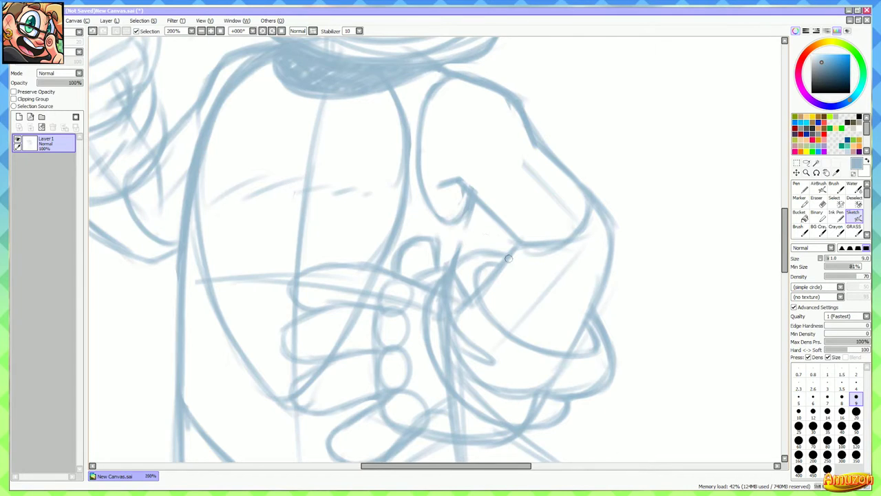
scroll(474, 234, down, 3)
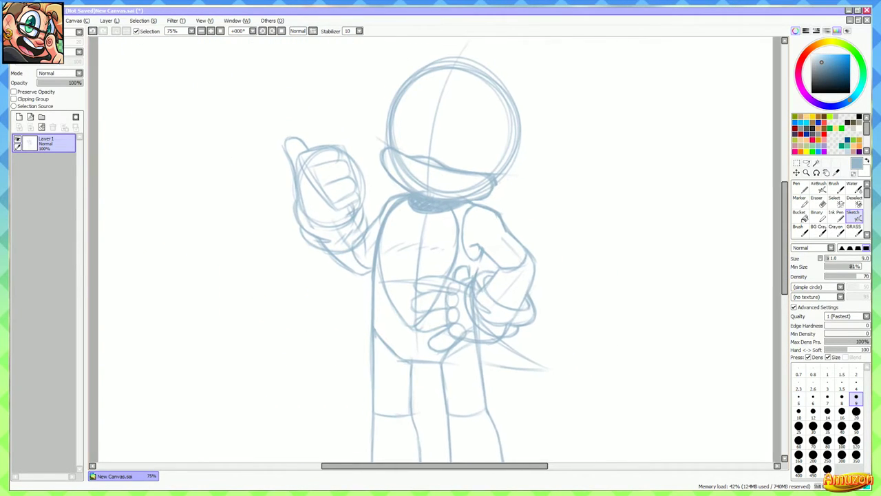
scroll(475, 234, up, 4)
drag(461, 222, 516, 244)
scroll(516, 244, down, 2)
drag(326, 238, 335, 180)
scroll(516, 123, down, 1)
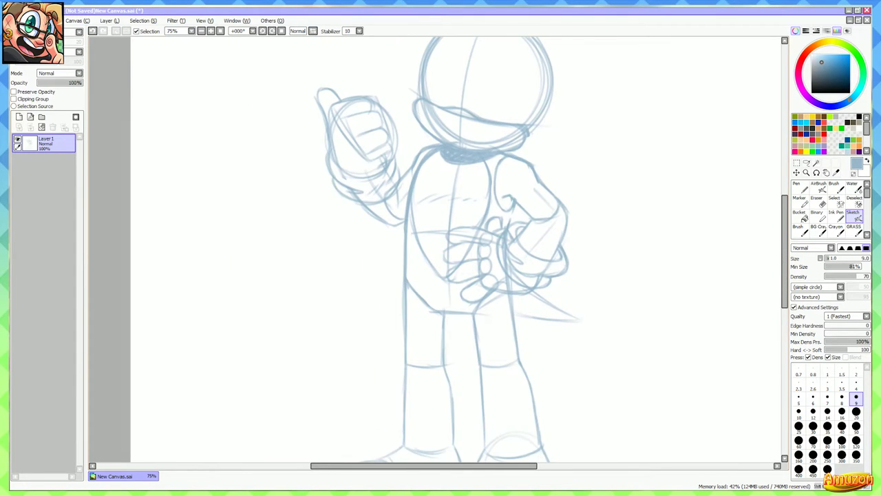
Try to sketch a large oval bulging out behind the head circle
drag(516, 124, 474, 236)
scroll(474, 237, up, 1)
mouse_move(355, 78)
mouse_down()
mouse_move(345, 257)
mouse_move(351, 200)
mouse_up()
scroll(345, 256, up, 1)
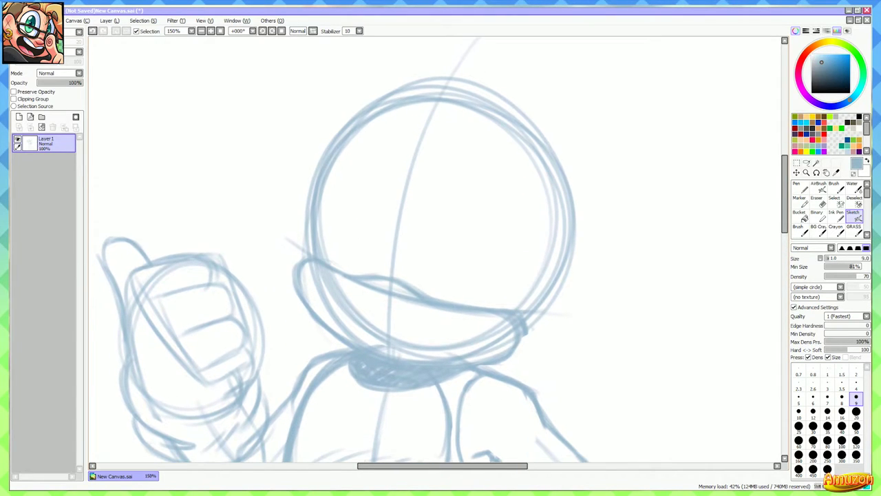
mouse_move(532, 98)
mouse_down()
mouse_move(600, 314)
mouse_move(545, 296)
mouse_up()
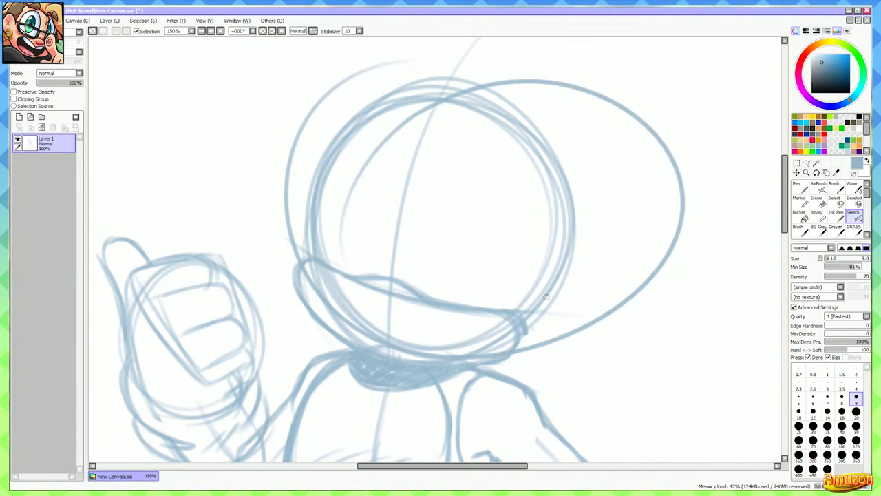
key(ctrl+z)
key(ctrl+z)
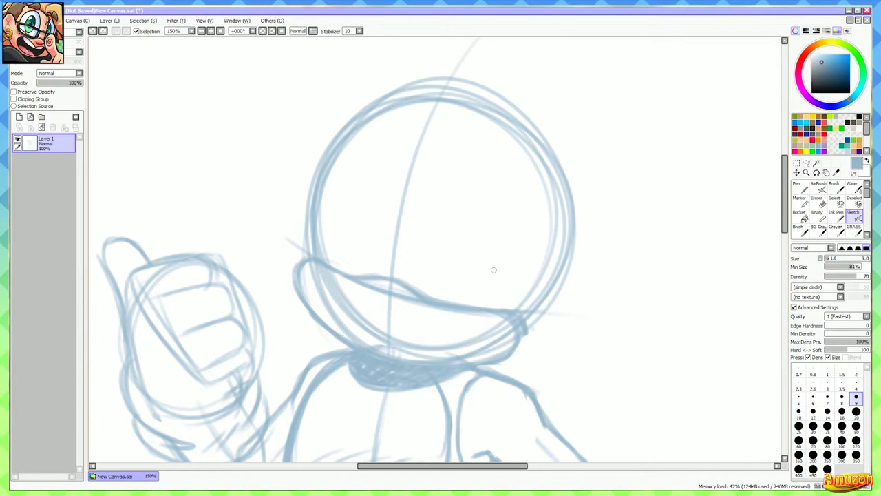
Sketch the cranium outline over the head circle, flattening the front and extending the back down to the jaw
drag(450, 244, 470, 260)
drag(402, 269, 389, 272)
scroll(367, 270, down, 1)
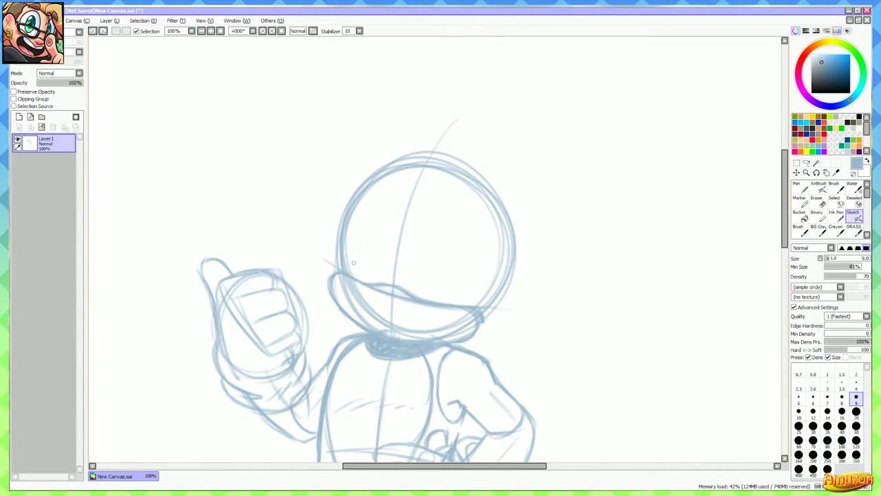
scroll(353, 263, up, 1)
mouse_move(330, 268)
mouse_down()
mouse_move(312, 284)
mouse_move(326, 196)
mouse_move(356, 146)
mouse_move(432, 122)
mouse_move(393, 133)
mouse_move(511, 140)
mouse_move(557, 180)
mouse_move(592, 234)
mouse_up()
drag(569, 200, 595, 253)
mouse_move(591, 264)
mouse_down()
mouse_move(547, 366)
mouse_move(495, 402)
mouse_up()
drag(546, 356, 545, 338)
key(ctrl+z)
key(ctrl+z)
key(ctrl+z)
key(ctrl+z)
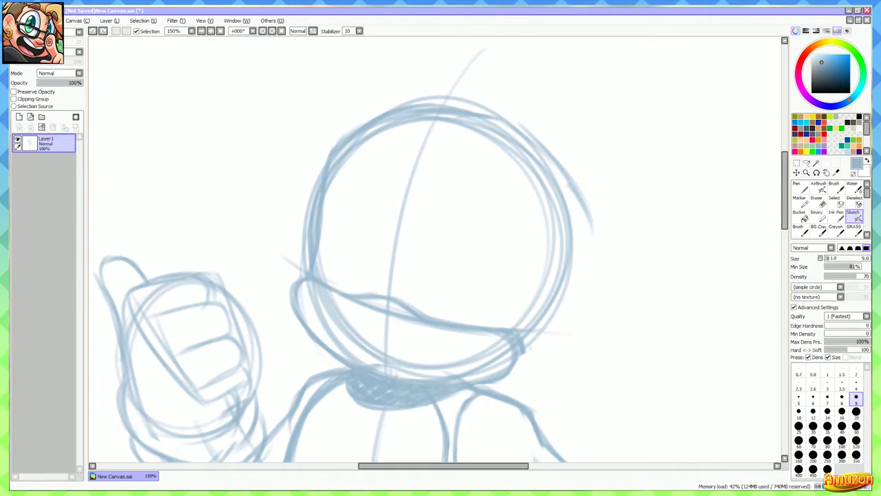
mouse_move(585, 210)
mouse_down()
mouse_move(581, 289)
mouse_move(512, 374)
mouse_move(590, 265)
mouse_move(582, 193)
mouse_up()
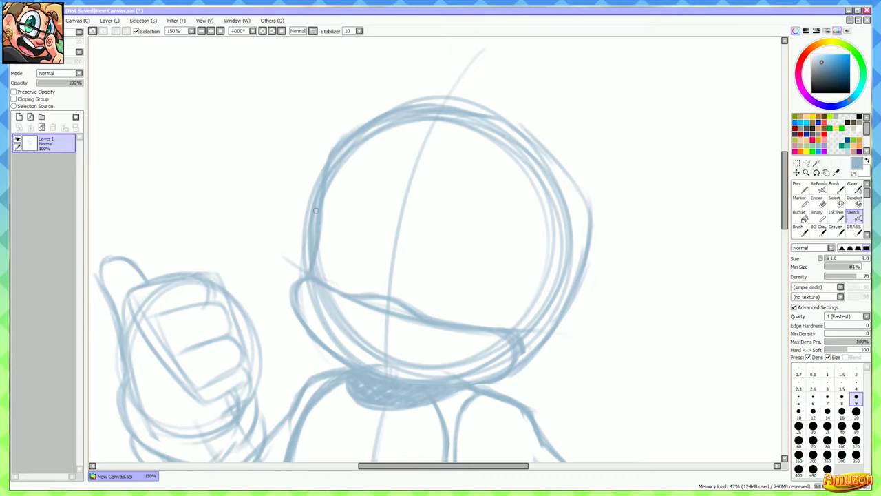
Erase the stray construction lines outside the front and crown of the head
key(e)
mouse_move(295, 270)
mouse_down()
mouse_move(316, 168)
mouse_move(290, 267)
mouse_move(272, 250)
mouse_move(319, 148)
mouse_move(302, 181)
mouse_move(347, 130)
mouse_move(413, 101)
mouse_move(478, 95)
mouse_up()
mouse_move(351, 117)
mouse_down()
mouse_move(441, 106)
mouse_move(516, 123)
mouse_move(559, 156)
mouse_up()
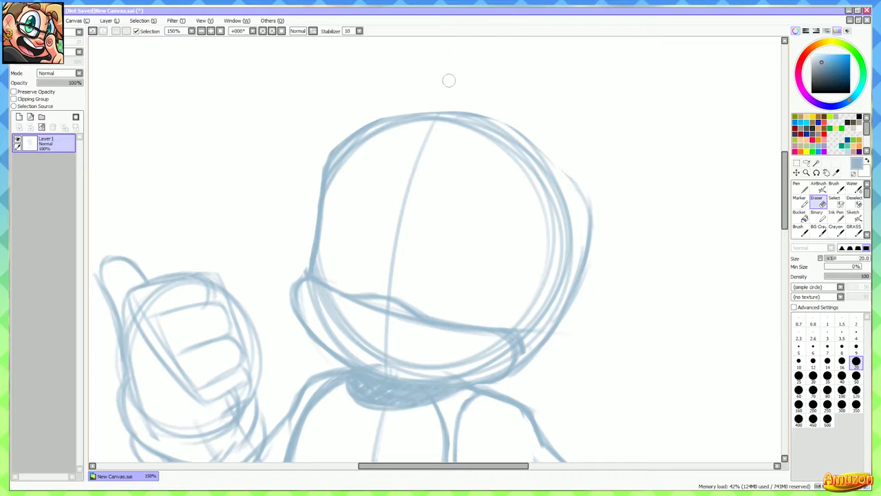
Redraw the crown of the head with a rounded outline from the forehead towards the back
key(b)
mouse_move(336, 152)
mouse_down()
mouse_move(373, 124)
mouse_move(473, 108)
mouse_up()
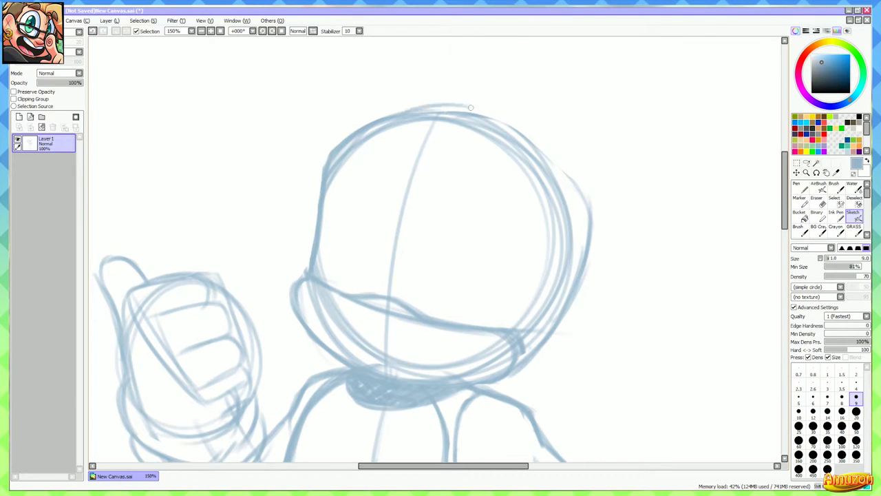
mouse_move(420, 114)
mouse_down()
mouse_move(489, 117)
mouse_move(480, 113)
mouse_move(560, 168)
mouse_up()
mouse_move(511, 125)
mouse_down()
mouse_move(597, 224)
mouse_move(500, 130)
mouse_move(436, 108)
mouse_up()
Write the note "Bald" beside the head with an arrow pointing at it
mouse_move(631, 146)
mouse_down()
mouse_move(556, 163)
mouse_move(567, 144)
mouse_move(560, 172)
mouse_up()
drag(579, 104, 582, 166)
mouse_move(576, 114)
mouse_down()
mouse_move(600, 110)
mouse_move(585, 164)
mouse_up()
drag(625, 134, 645, 157)
drag(641, 94, 653, 157)
drag(675, 128, 677, 137)
drag(671, 88, 688, 155)
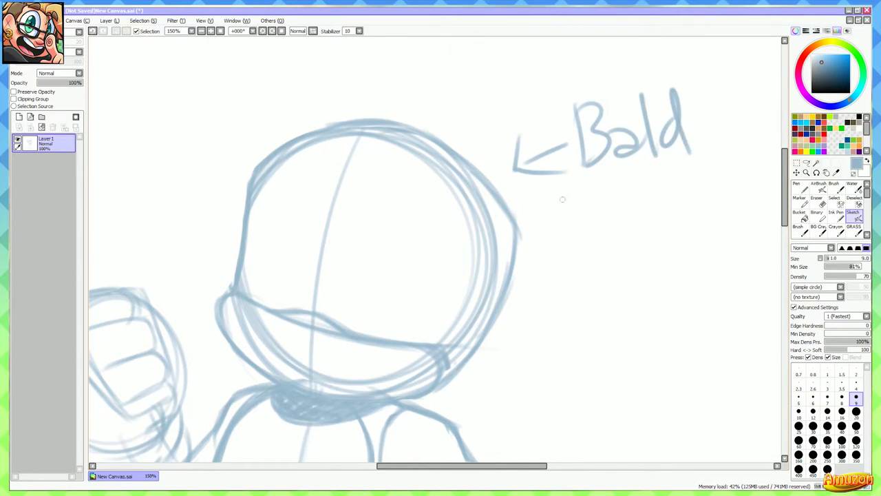
Undo the "Bald" note and its arrow
drag(559, 198, 724, 156)
key(ctrl+z)
key(ctrl+z)
key(ctrl+z)
key(ctrl+z)
key(ctrl+z)
key(ctrl+z)
key(ctrl+z)
key(ctrl+z)
key(ctrl+z)
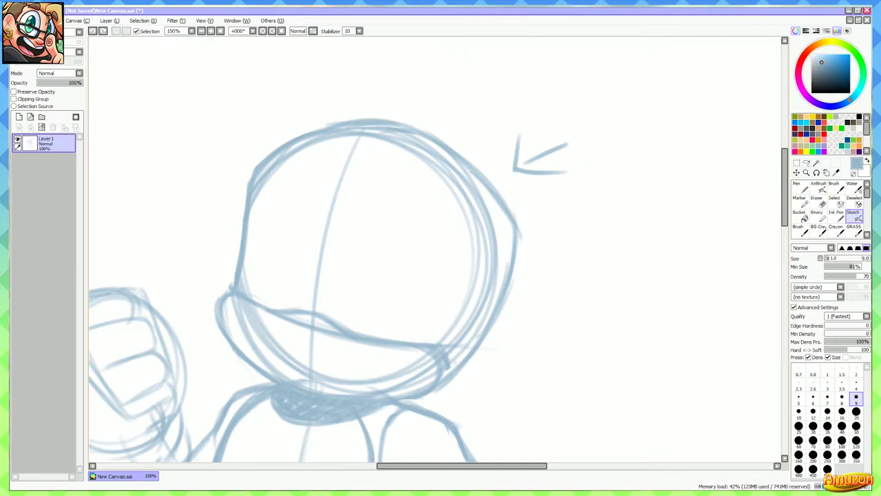
Erase rough lines along the upper back of the head and redraw that outline more smoothly
drag(598, 234, 612, 229)
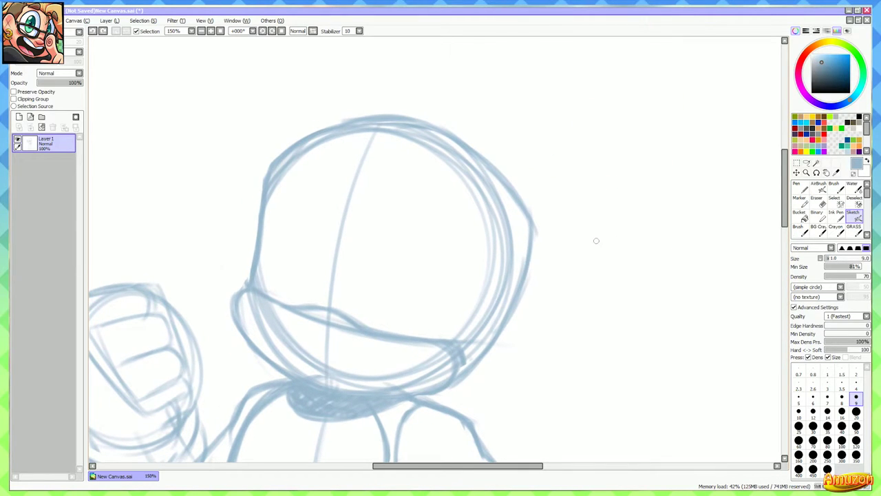
key(e)
mouse_move(436, 131)
mouse_down()
mouse_move(514, 200)
mouse_move(523, 225)
mouse_up()
key(b)
drag(450, 135, 507, 191)
drag(469, 147, 527, 207)
mouse_move(483, 163)
mouse_down()
mouse_move(528, 225)
mouse_move(526, 267)
mouse_up()
mouse_move(397, 296)
mouse_down()
mouse_move(467, 276)
mouse_move(498, 217)
mouse_move(492, 185)
mouse_up()
scroll(492, 186, down, 2)
scroll(491, 185, down, 2)
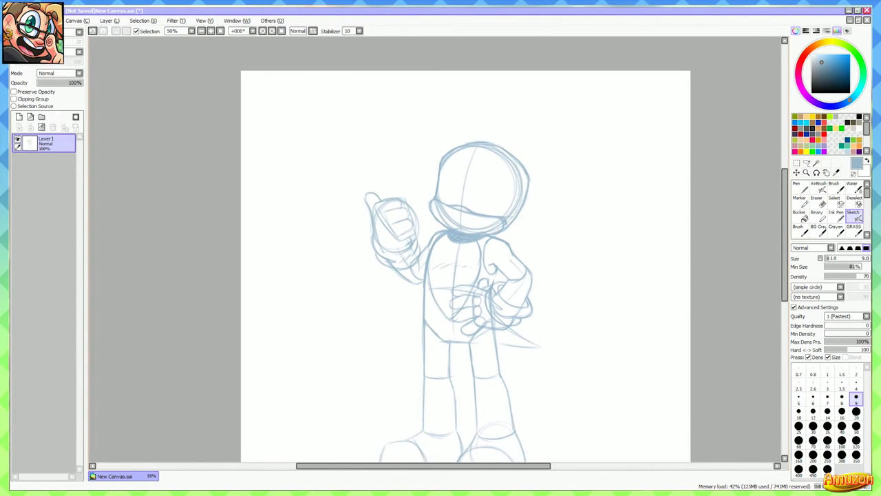
Sketch the wider near eye as a tall arch rising beside the face's centre line and curving down to the muzzle
scroll(492, 186, up, 4)
scroll(431, 202, up, 2)
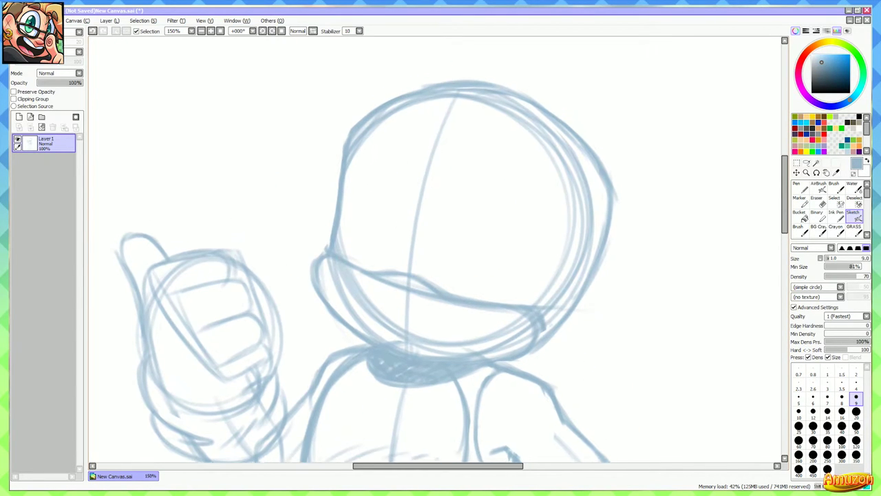
drag(434, 181, 438, 172)
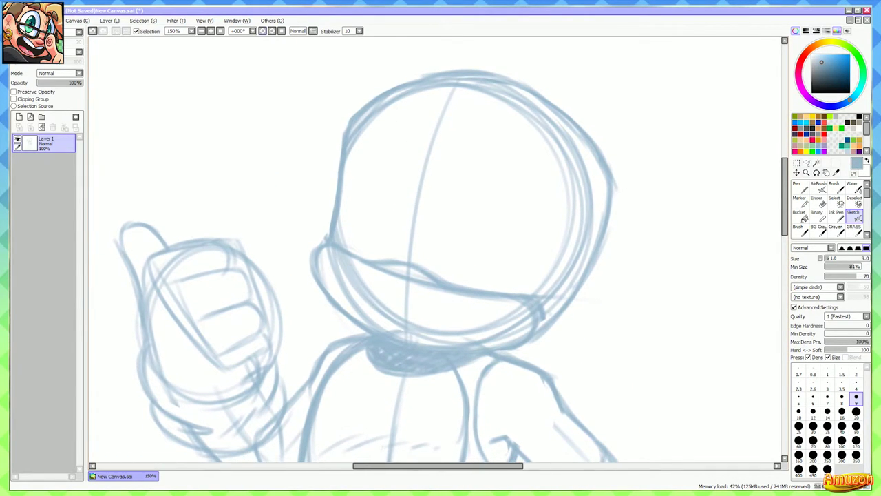
click(263, 31)
click(263, 31)
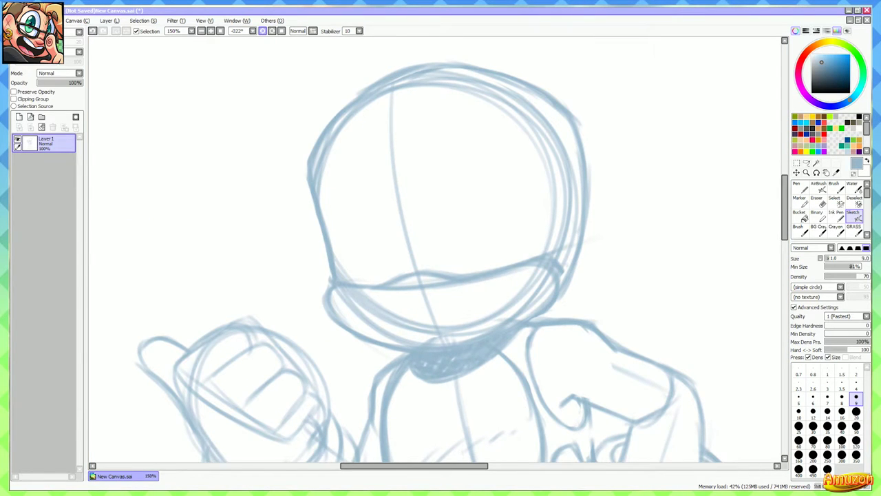
click(272, 31)
drag(495, 235, 486, 230)
scroll(486, 230, up, 1)
drag(430, 201, 466, 208)
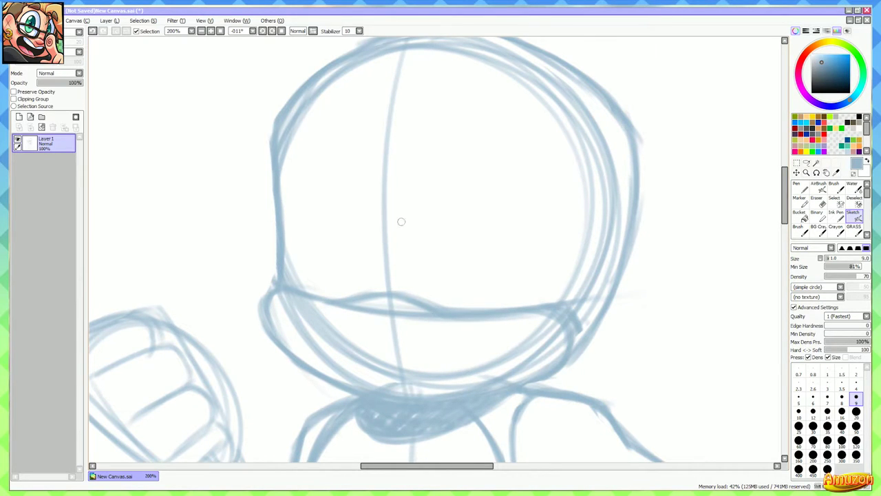
drag(407, 232, 445, 140)
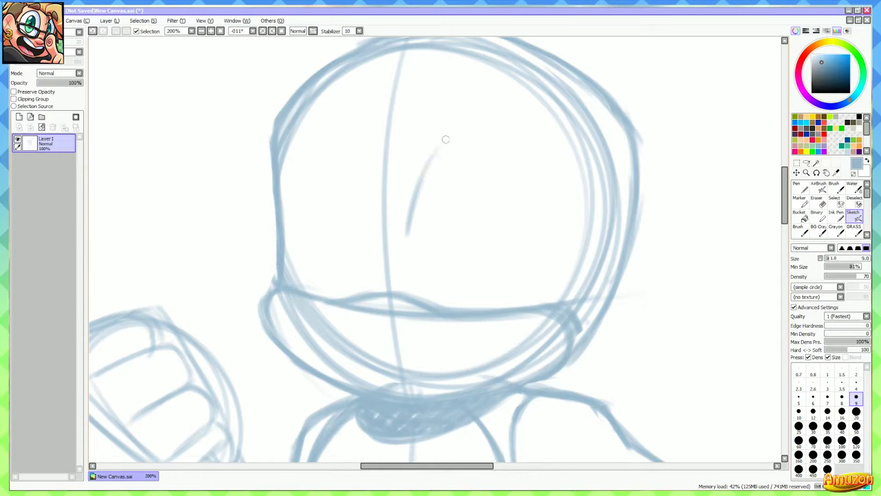
mouse_move(413, 210)
mouse_down()
mouse_move(469, 117)
mouse_move(508, 98)
mouse_move(554, 137)
mouse_move(548, 130)
mouse_move(573, 178)
mouse_move(523, 300)
mouse_move(573, 191)
mouse_up()
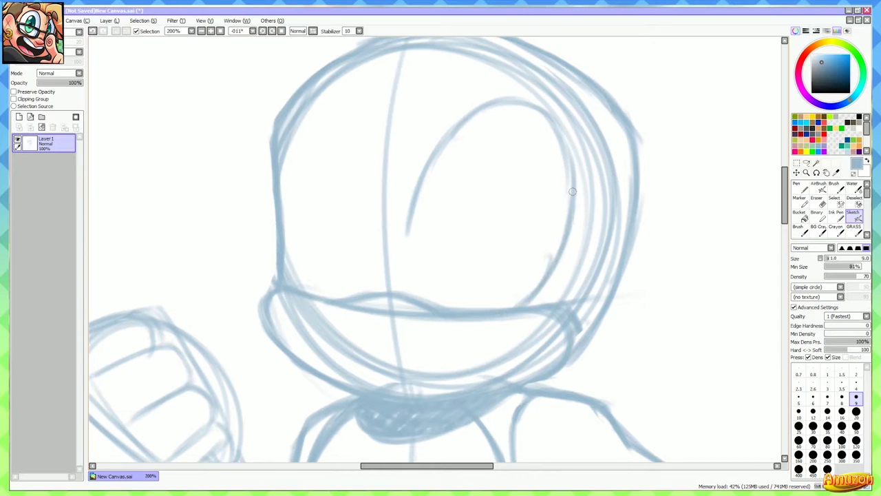
mouse_move(563, 243)
mouse_down()
mouse_move(563, 135)
mouse_move(528, 108)
mouse_move(573, 205)
mouse_move(573, 166)
mouse_up()
drag(570, 219, 527, 294)
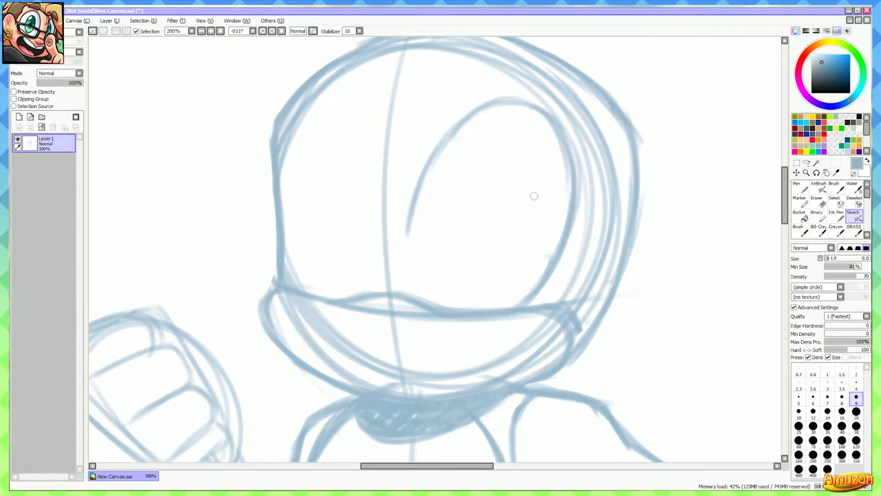
mouse_move(541, 111)
mouse_down()
mouse_move(497, 114)
mouse_move(538, 114)
mouse_move(566, 176)
mouse_up()
key(ctrl+z)
mouse_move(499, 108)
mouse_down()
mouse_move(442, 146)
mouse_move(402, 237)
mouse_up()
Sketch the narrower far eye's arch between the front edge of the head and the centre line
mouse_move(300, 288)
mouse_down()
mouse_move(283, 263)
mouse_move(278, 213)
mouse_move(281, 157)
mouse_move(305, 120)
mouse_move(362, 234)
mouse_up()
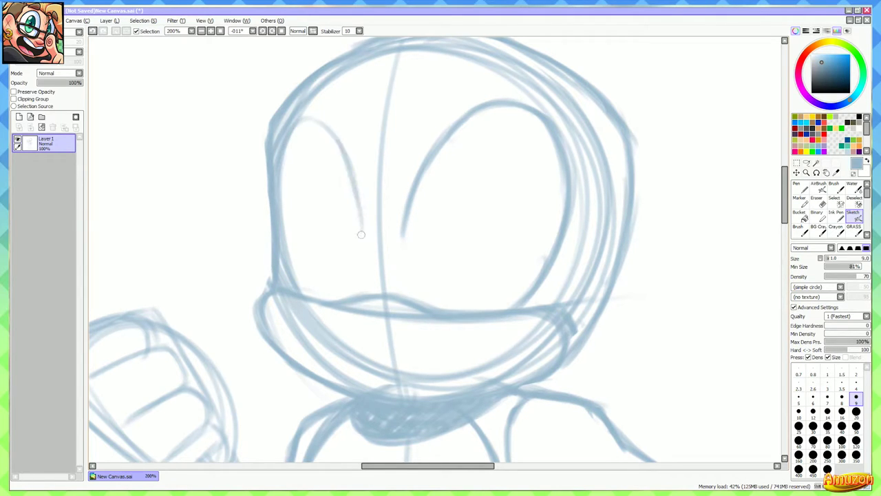
drag(343, 159, 364, 231)
key(ctrl+z)
key(ctrl+z)
mouse_move(303, 122)
mouse_down()
mouse_move(323, 143)
mouse_move(362, 234)
mouse_up()
key(ctrl+z)
mouse_move(296, 124)
mouse_down()
mouse_move(318, 136)
mouse_move(339, 185)
mouse_up()
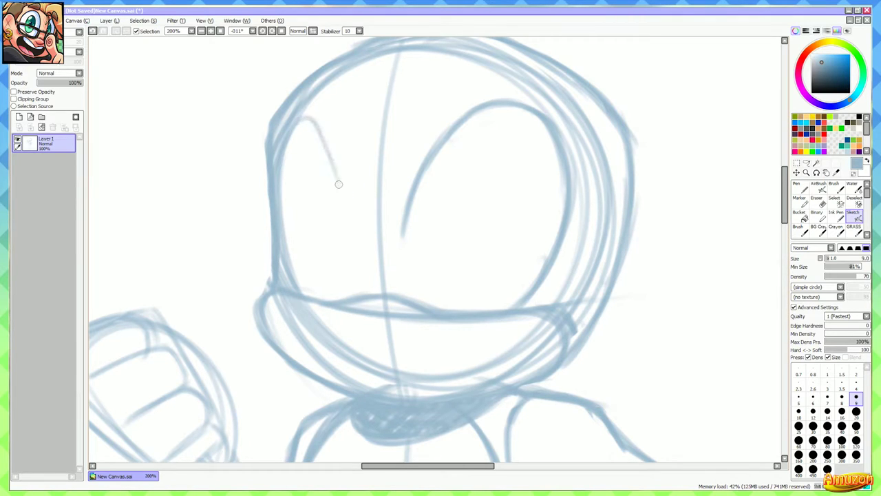
drag(323, 133, 349, 210)
drag(335, 155, 362, 237)
Join the two eye arches with a rounded V-shaped curve crossing the centre line, cleaning up its lower bend
mouse_move(341, 189)
mouse_down()
mouse_move(393, 245)
mouse_move(378, 248)
mouse_move(418, 187)
mouse_up()
key(e)
mouse_move(383, 241)
mouse_down()
mouse_move(423, 161)
mouse_move(474, 105)
mouse_move(411, 222)
mouse_up()
key(e)
drag(427, 177, 378, 235)
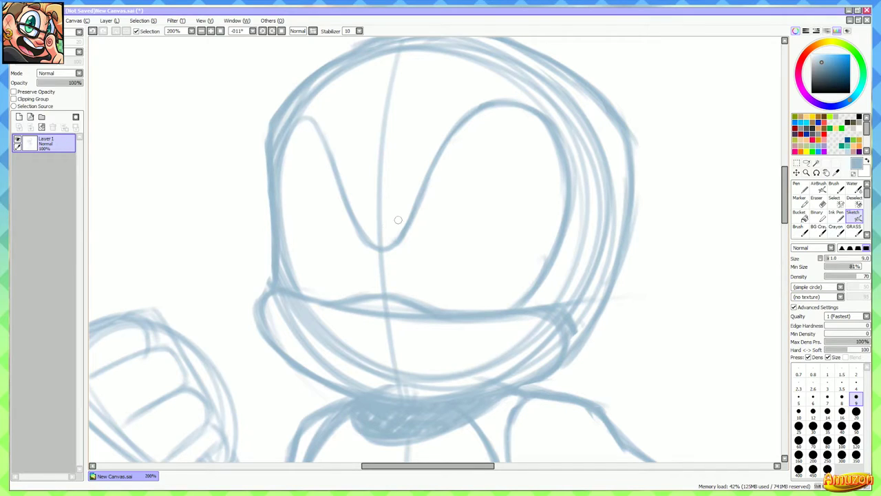
Erase the top of the near eye's arch and redraw it slightly lower
key(e)
mouse_move(470, 104)
mouse_down()
mouse_move(508, 97)
mouse_move(541, 110)
mouse_move(577, 167)
mouse_up()
mouse_move(475, 112)
mouse_down()
mouse_move(550, 117)
mouse_move(581, 163)
mouse_up()
key(e)
mouse_move(454, 130)
mouse_down()
mouse_move(505, 110)
mouse_move(480, 113)
mouse_move(524, 126)
mouse_move(560, 162)
mouse_up()
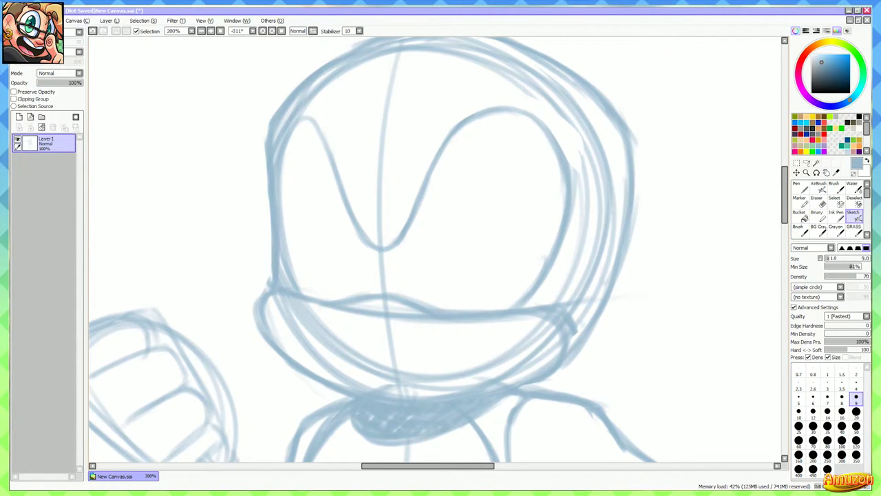
Sketch a pointed oval nose at the front of the muzzle and shade it in with hatching
drag(497, 235, 504, 226)
drag(399, 222, 396, 220)
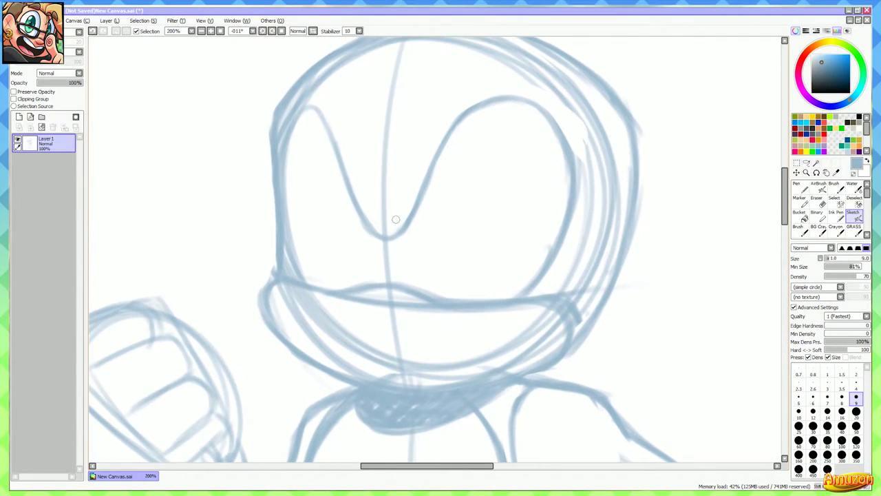
key(e)
key(b)
drag(402, 281, 441, 260)
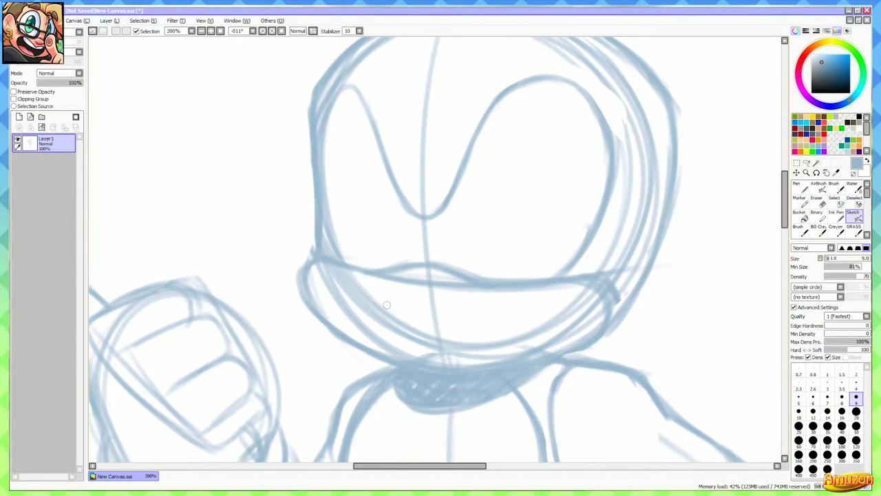
mouse_move(411, 288)
mouse_down()
mouse_move(332, 256)
mouse_move(309, 288)
mouse_move(363, 308)
mouse_move(400, 305)
mouse_move(404, 296)
mouse_move(393, 281)
mouse_move(349, 272)
mouse_move(315, 303)
mouse_move(385, 313)
mouse_move(407, 286)
mouse_up()
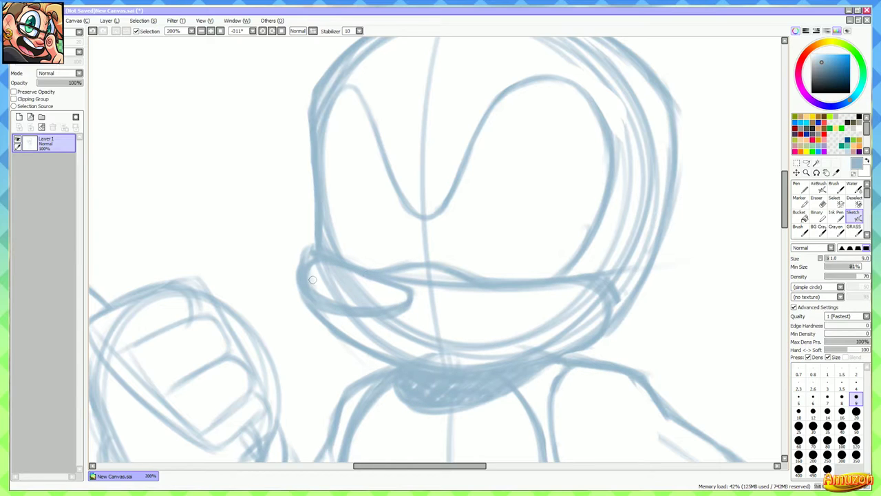
mouse_move(312, 279)
mouse_down()
mouse_move(324, 293)
mouse_move(370, 279)
mouse_move(403, 295)
mouse_up()
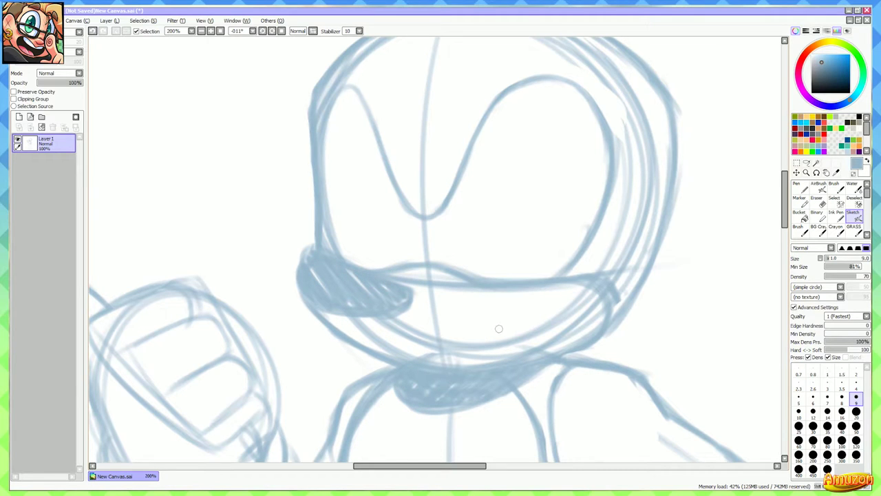
Sketch a smirking mouth on the muzzle with an upturned cheek corner and a lower lip curve
mouse_move(396, 337)
mouse_down()
mouse_move(383, 319)
mouse_move(454, 309)
mouse_up()
drag(395, 321, 522, 285)
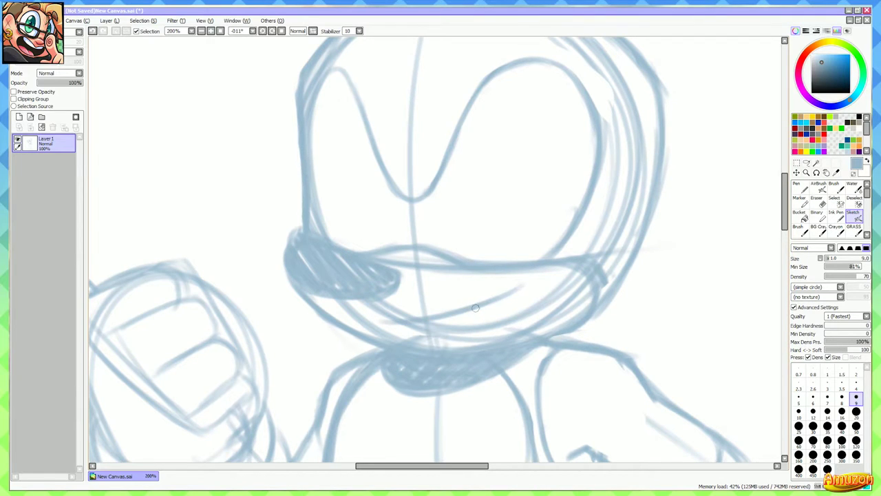
drag(476, 307, 517, 282)
mouse_move(410, 322)
mouse_down()
mouse_move(472, 336)
mouse_move(501, 330)
mouse_move(527, 290)
mouse_move(549, 282)
mouse_up()
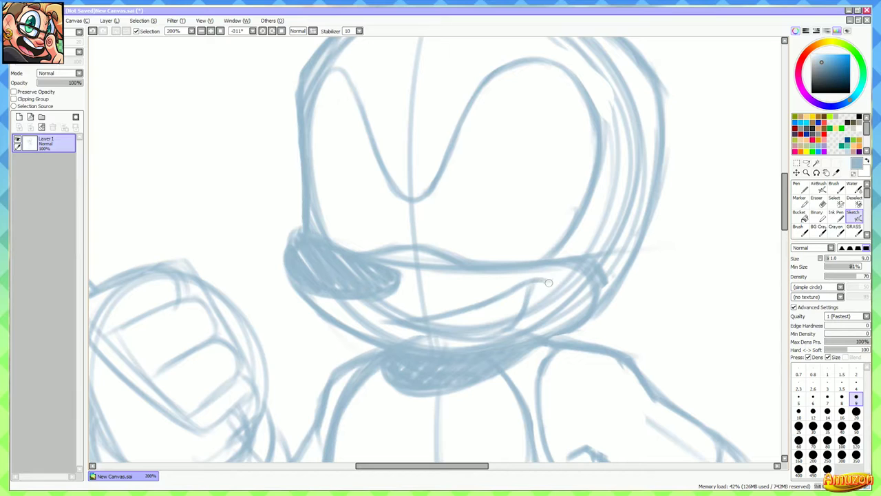
drag(519, 319, 525, 296)
Erase the overlapping lines between the mouth and neck, and rework the strokes under the lower lip
key(e)
mouse_move(411, 341)
mouse_down()
mouse_move(490, 341)
mouse_move(516, 329)
mouse_up()
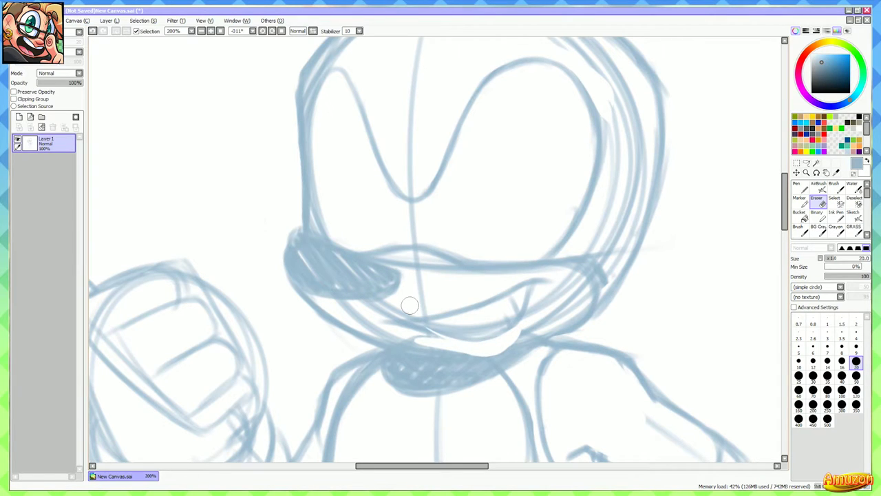
key(e)
drag(423, 330, 468, 336)
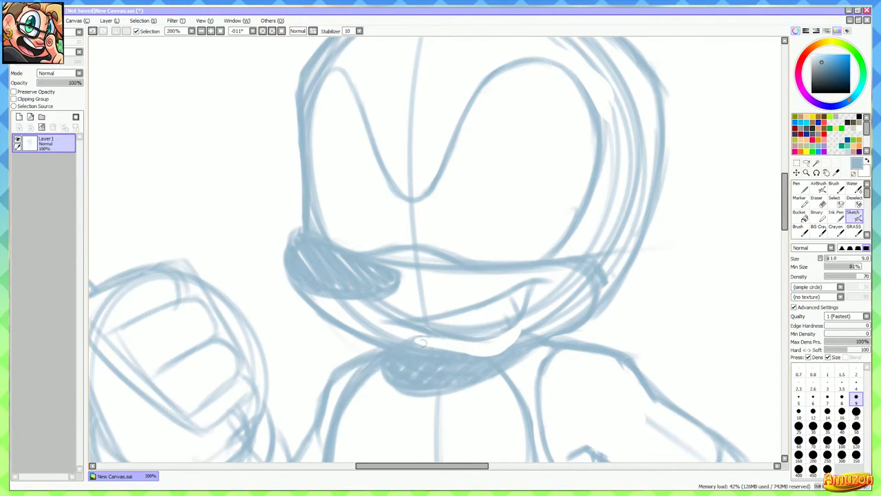
drag(405, 330, 483, 362)
Erase the leftover construction lines around the mouth, along the chin and cheek, and at the centre line's lower end
key(e)
scroll(431, 344, up, 1)
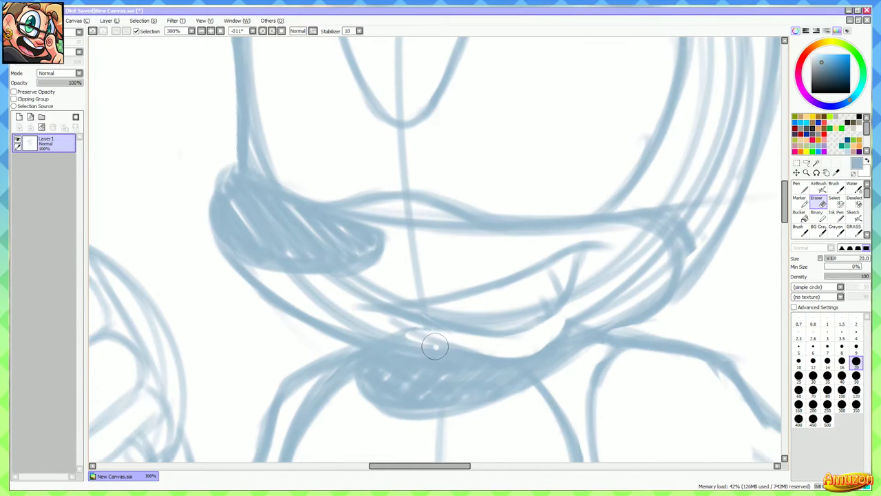
drag(434, 346, 328, 302)
drag(539, 339, 584, 295)
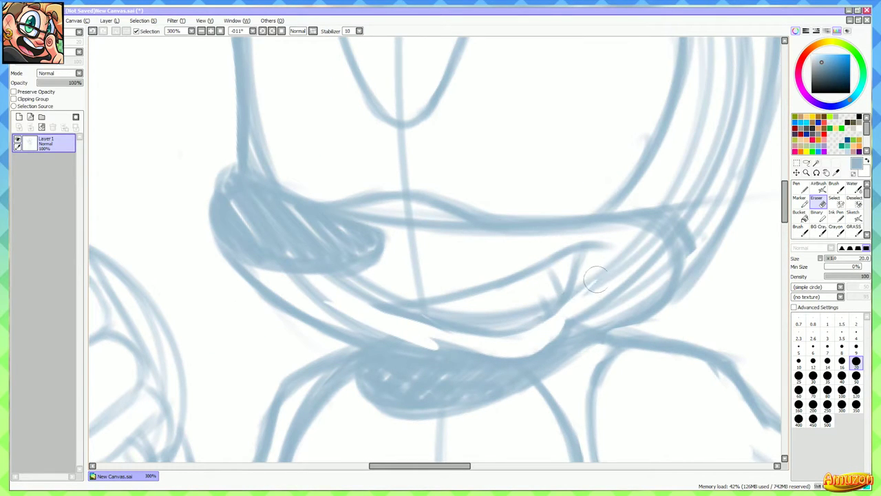
drag(572, 333, 637, 264)
mouse_move(592, 307)
mouse_down()
mouse_move(596, 287)
mouse_move(586, 315)
mouse_move(534, 329)
mouse_up()
drag(399, 328, 308, 292)
mouse_move(437, 284)
mouse_down()
mouse_move(361, 292)
mouse_move(402, 302)
mouse_move(386, 305)
mouse_up()
key(b)
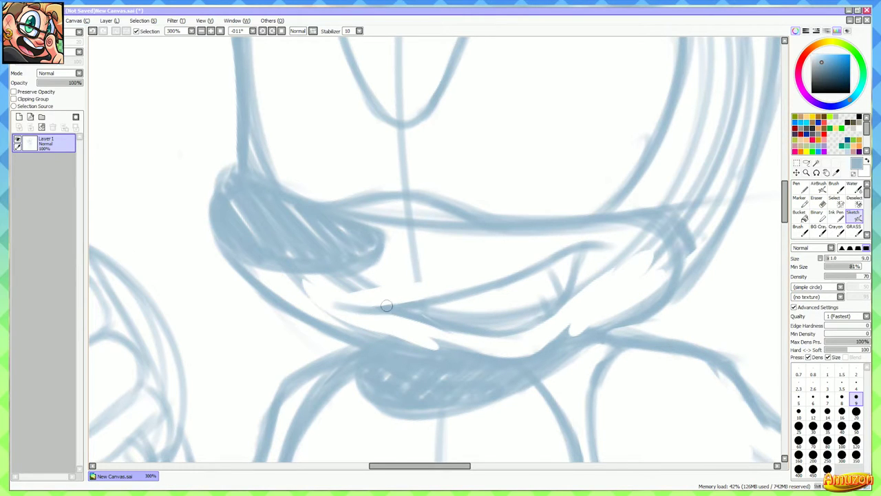
scroll(578, 287, down, 3)
drag(579, 267, 495, 306)
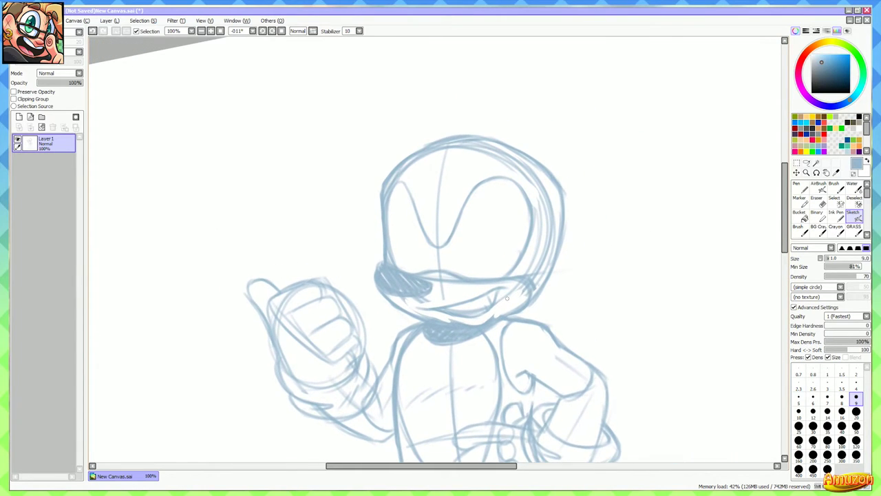
Erase the stray strokes inside the grin and redraw the tooth marks and the lower lip curve
scroll(496, 305, up, 2)
scroll(496, 305, up, 1)
key(e)
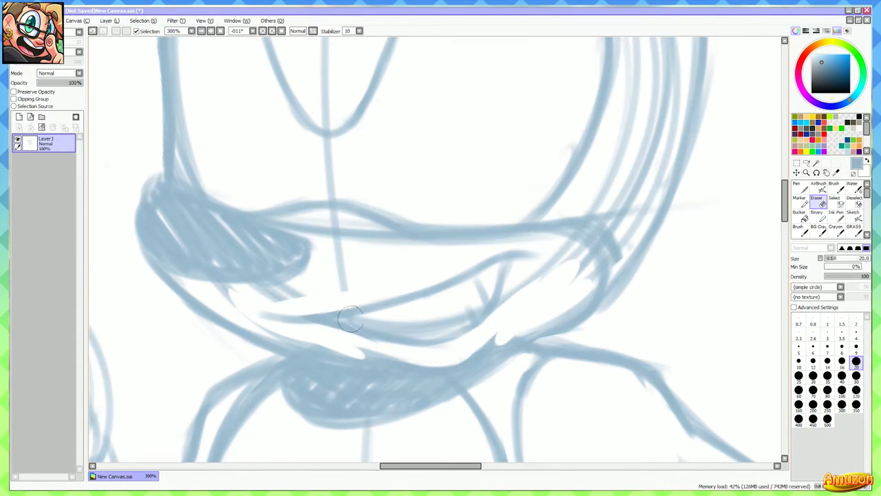
mouse_move(406, 324)
mouse_down()
mouse_move(448, 317)
mouse_move(485, 296)
mouse_move(485, 275)
mouse_move(475, 282)
mouse_up()
key(b)
mouse_move(506, 256)
mouse_down()
mouse_move(478, 318)
mouse_move(421, 340)
mouse_up()
mouse_move(471, 323)
mouse_down()
mouse_move(466, 301)
mouse_move(483, 276)
mouse_up()
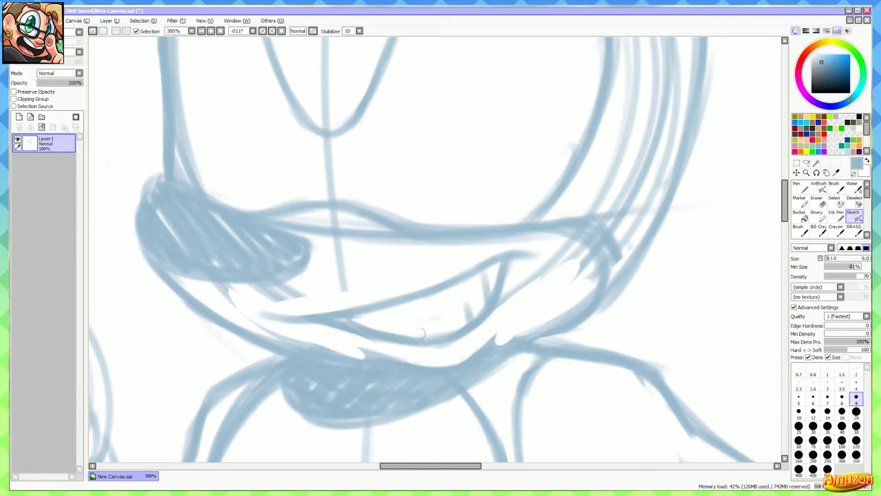
drag(419, 334, 441, 340)
Erase the excess lines between the lower lip and the neck shading to leave one clean chin contour
key(e)
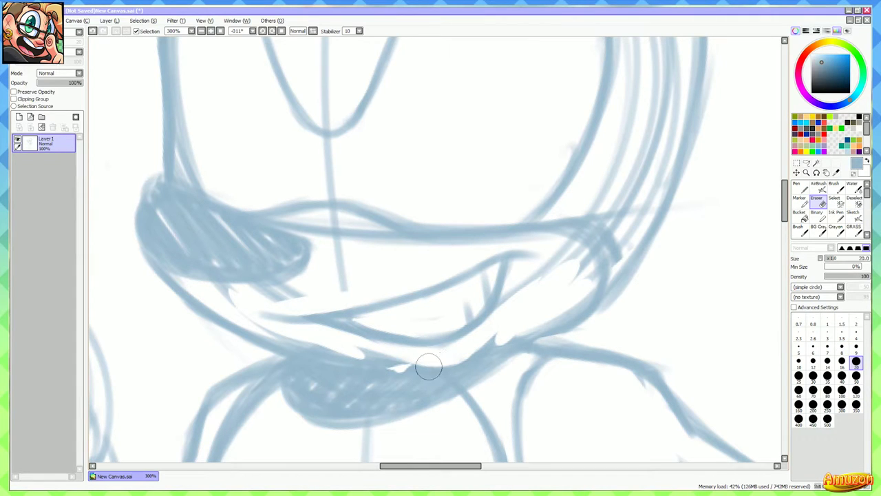
mouse_move(425, 360)
mouse_down()
mouse_move(352, 345)
mouse_move(442, 360)
mouse_up()
key(ctrl+z)
key(e)
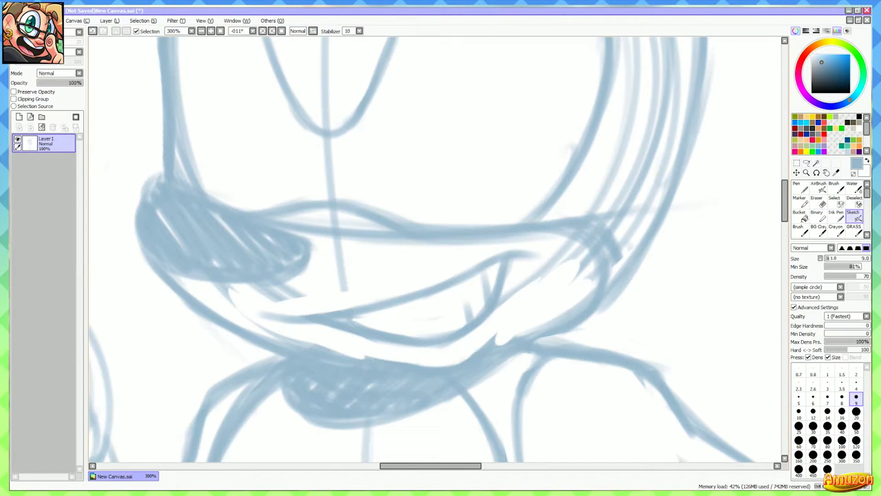
key(e)
mouse_move(367, 350)
mouse_down()
mouse_move(433, 362)
mouse_move(468, 350)
mouse_up()
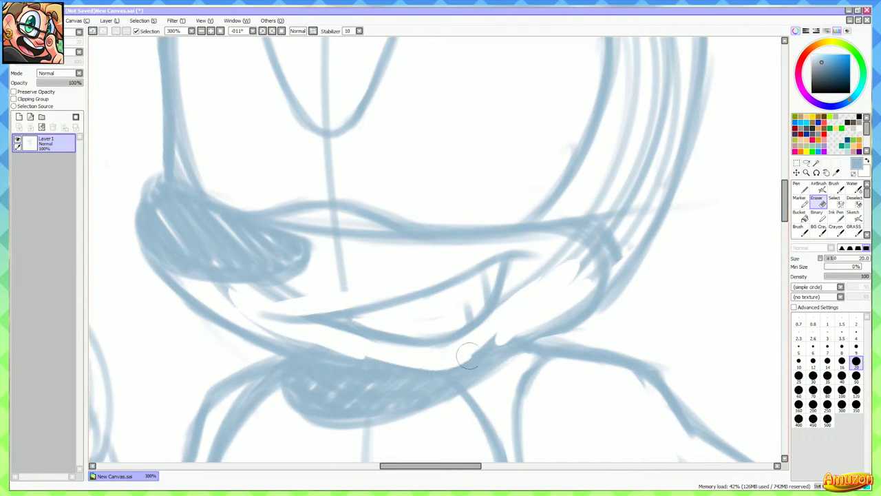
key(e)
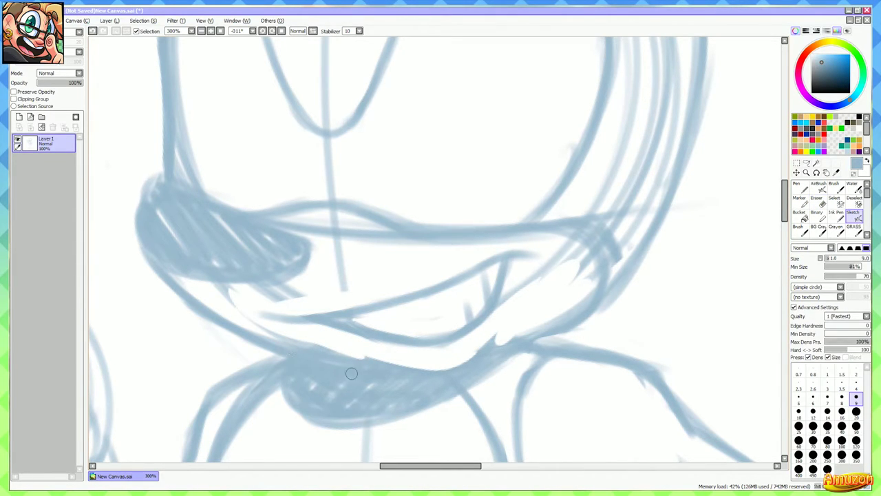
key(e)
drag(365, 362, 258, 316)
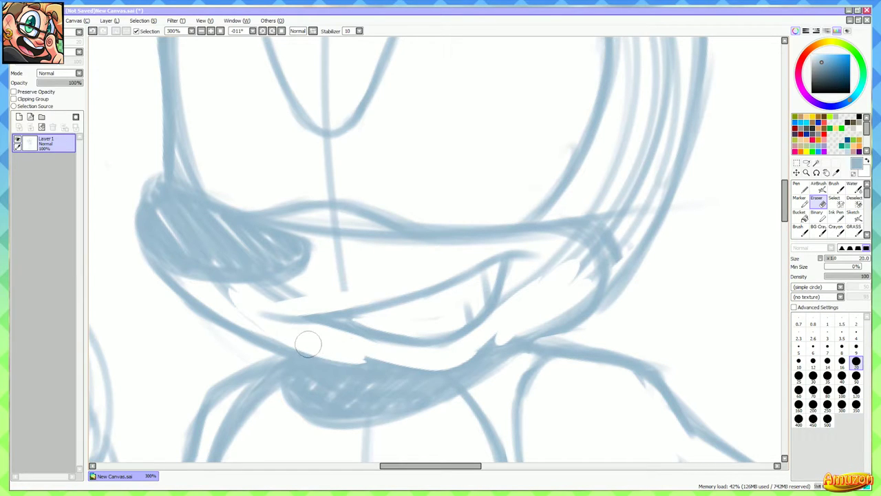
mouse_move(308, 343)
mouse_down()
mouse_move(228, 305)
mouse_move(347, 283)
mouse_up()
Try out a small crease stroke where the two eyes meet above the muzzle
scroll(422, 292, down, 3)
key(e)
drag(433, 246, 467, 249)
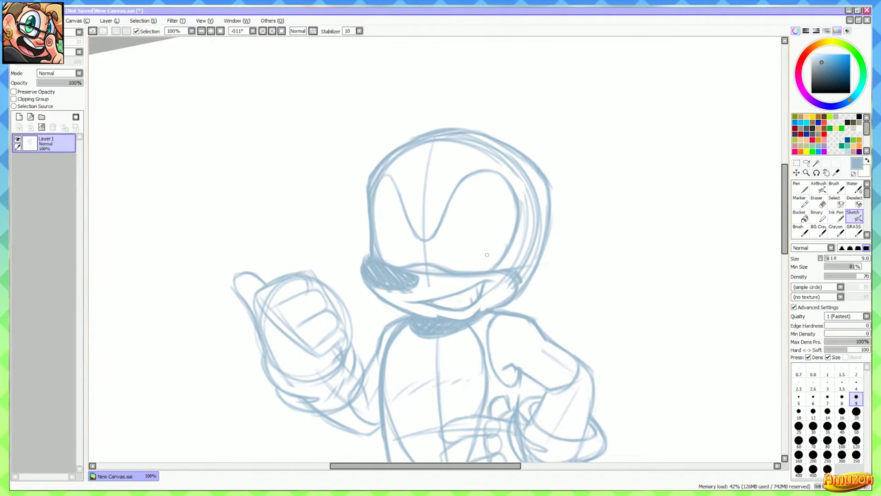
scroll(381, 199, up, 2)
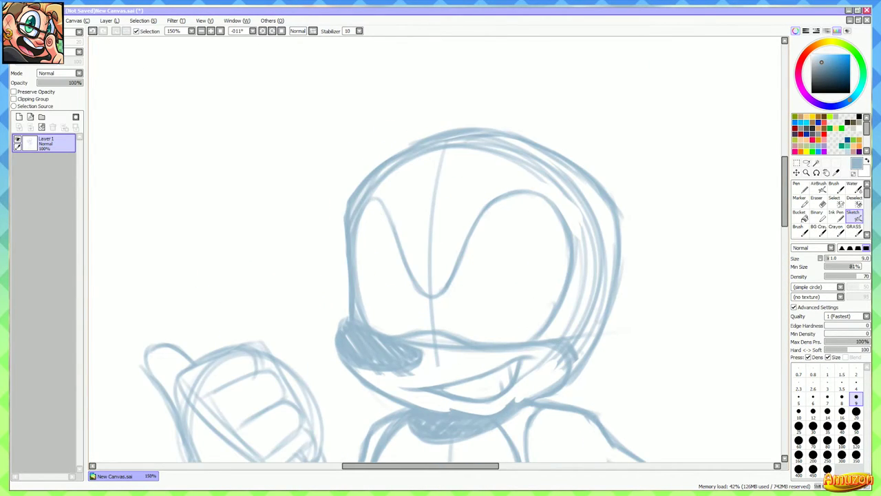
drag(452, 253, 411, 261)
scroll(411, 260, up, 1)
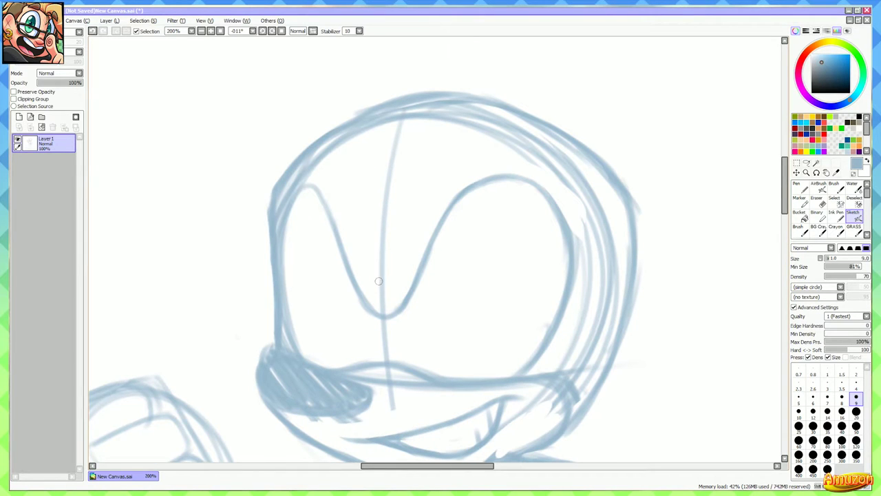
mouse_move(376, 262)
mouse_down()
mouse_move(382, 314)
mouse_move(409, 307)
mouse_move(399, 309)
mouse_up()
drag(362, 275, 399, 303)
mouse_move(378, 275)
mouse_down()
mouse_move(372, 263)
mouse_move(376, 302)
mouse_move(395, 305)
mouse_up()
key(ctrl+z)
key(ctrl+z)
key(ctrl+z)
key(ctrl+z)
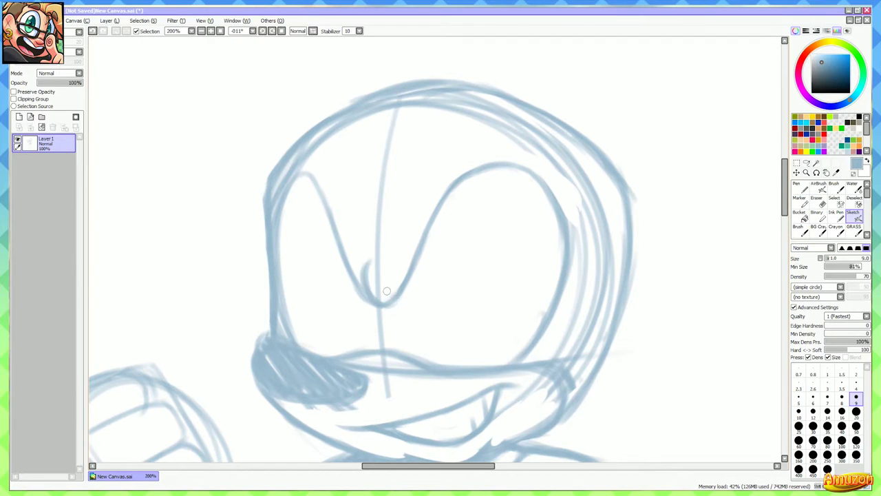
Darken the inner contours of both eyes down to the point where they meet
drag(305, 172, 354, 287)
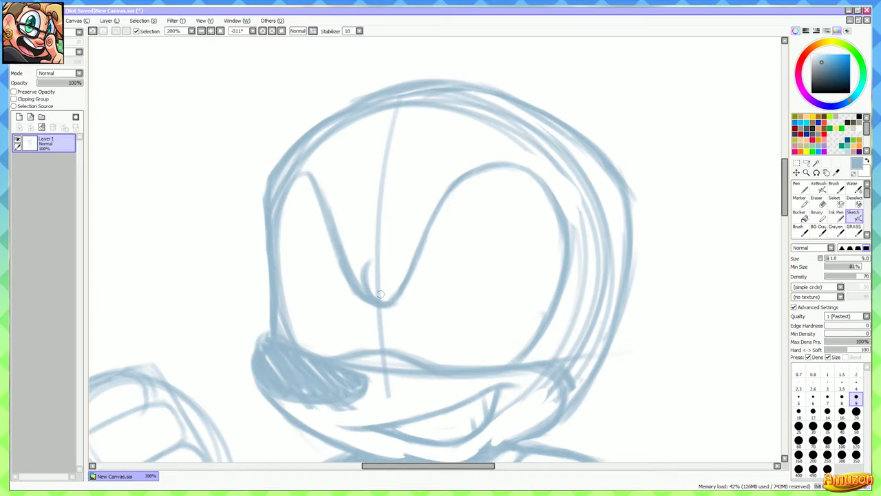
mouse_move(396, 294)
mouse_down()
mouse_move(436, 207)
mouse_move(436, 218)
mouse_up()
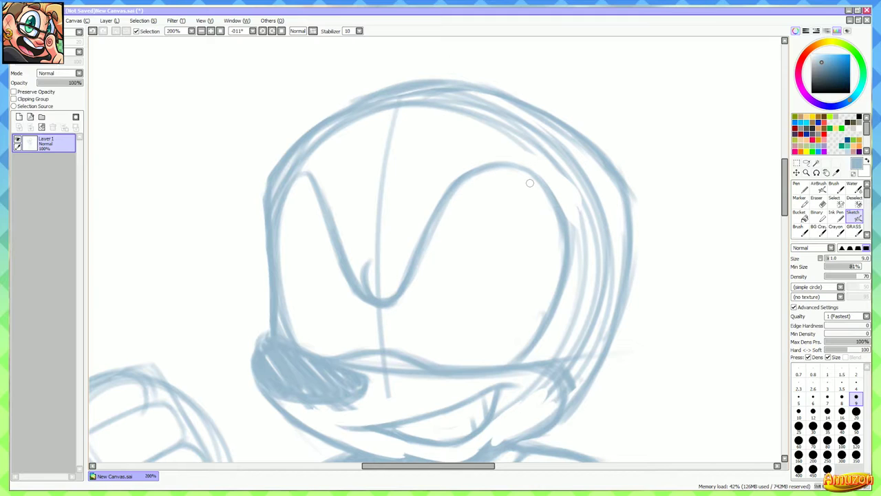
key(e)
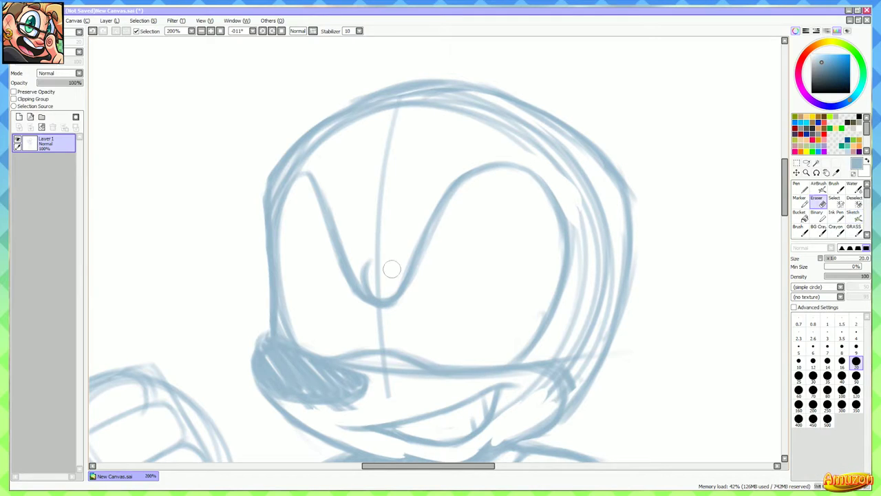
mouse_move(378, 295)
mouse_down()
mouse_move(428, 240)
mouse_move(385, 297)
mouse_up()
key(e)
Try slanted eyelid lines rising from the bridge between the eyes across the larger eye
drag(435, 262, 404, 295)
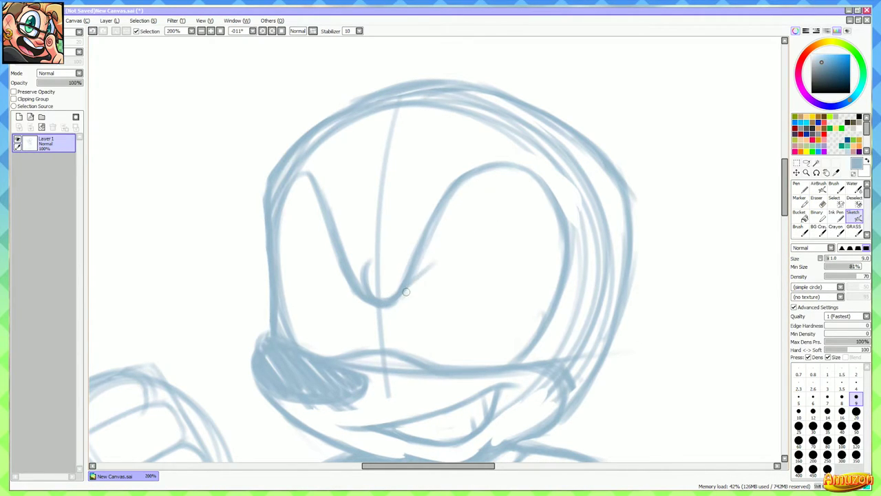
drag(473, 238, 405, 293)
drag(503, 225, 417, 284)
key(ctrl+z)
key(ctrl+z)
key(ctrl+z)
drag(392, 299, 532, 235)
drag(464, 268, 533, 234)
key(ctrl+z)
key(ctrl+z)
key(ctrl+z)
mouse_move(389, 301)
mouse_down()
mouse_move(485, 247)
mouse_move(565, 228)
mouse_up()
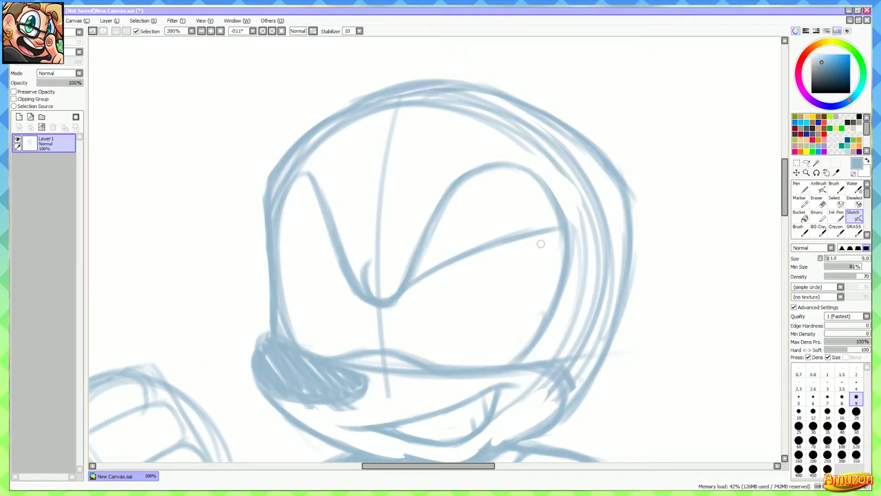
key(ctrl+z)
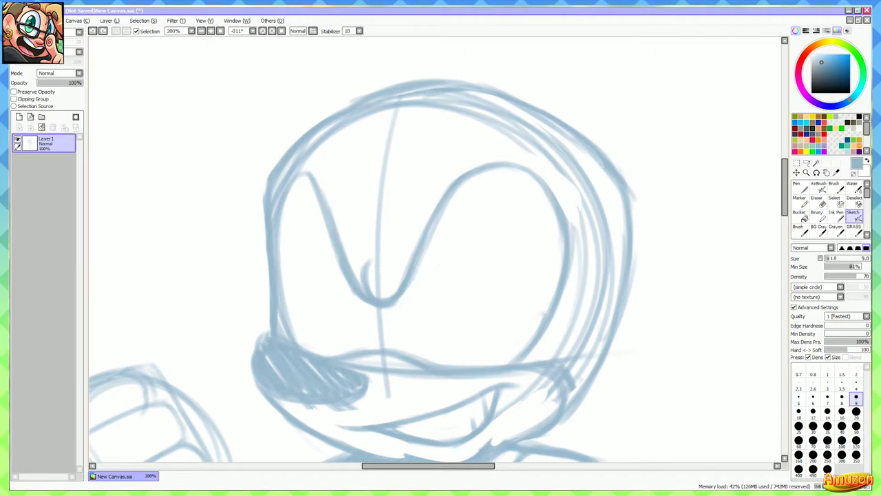
Erase the larger eye's upper curve and redraw it as a low, slanted eyelid meeting the outer edge
key(e)
mouse_move(425, 259)
mouse_down()
mouse_move(471, 165)
mouse_move(547, 191)
mouse_move(568, 268)
mouse_up()
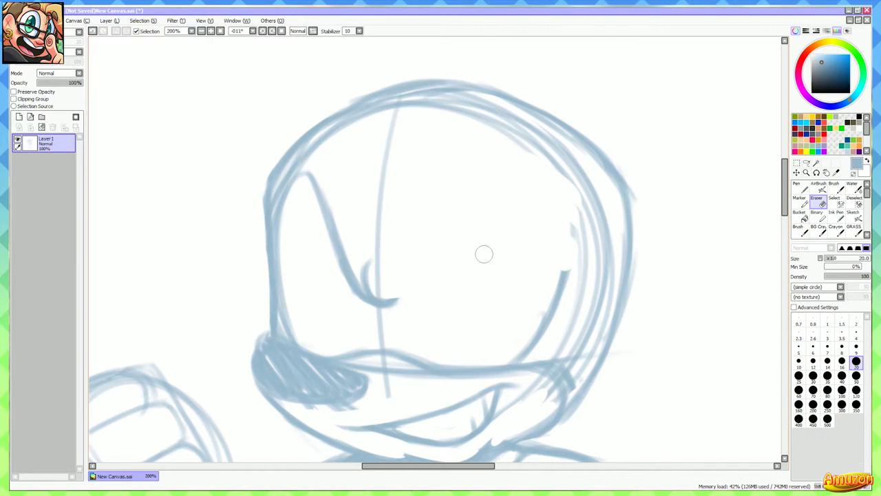
key(n)
mouse_move(380, 303)
mouse_down()
mouse_move(434, 277)
mouse_move(540, 253)
mouse_up()
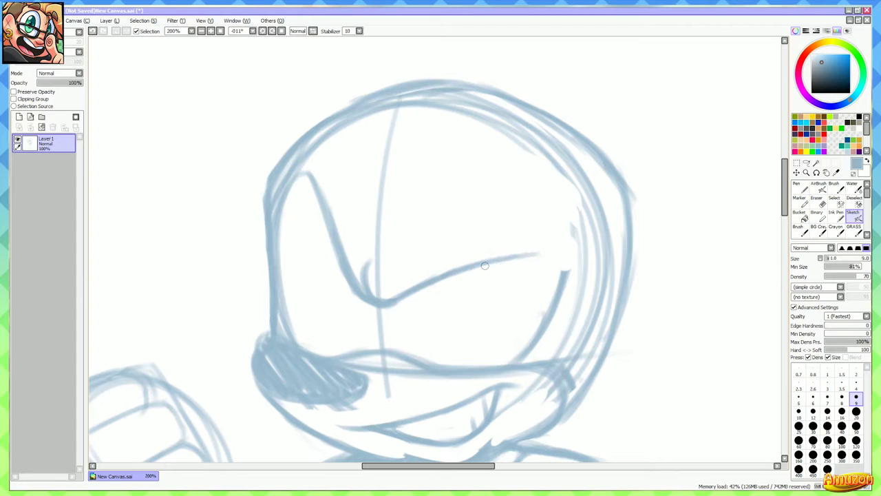
mouse_move(484, 266)
mouse_down()
mouse_move(569, 257)
mouse_move(545, 256)
mouse_move(563, 266)
mouse_move(546, 305)
mouse_up()
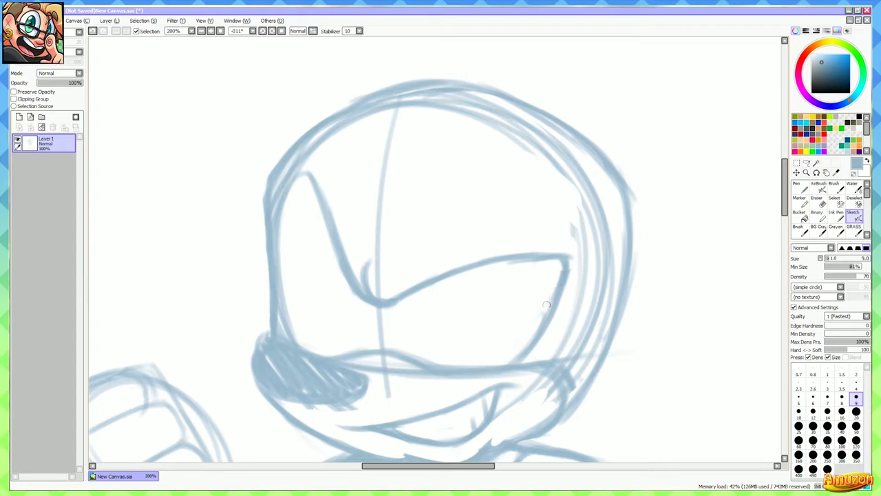
drag(485, 314, 491, 297)
key(e)
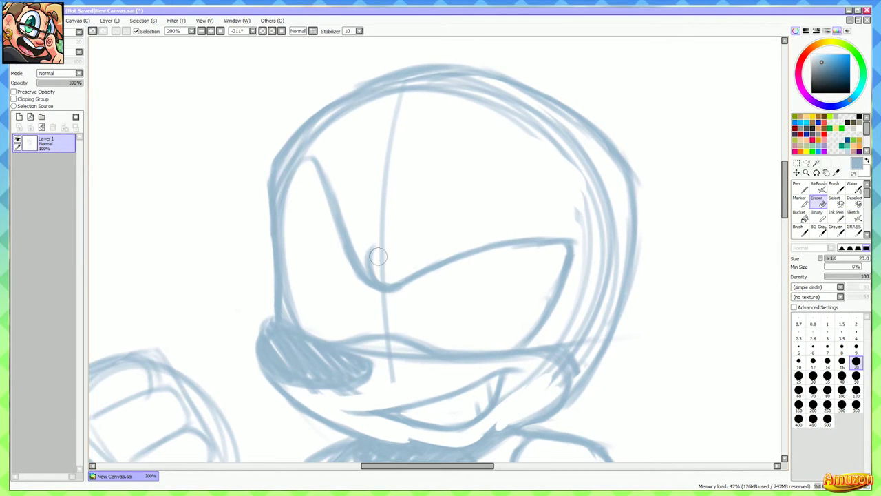
Undo the slanted eyelid, the darkened eye contours and the crease between the eyes
key(ctrl+z)
key(ctrl+z)
key(ctrl+z)
key(ctrl+z)
key(ctrl+z)
key(ctrl+z)
key(ctrl+z)
key(ctrl+z)
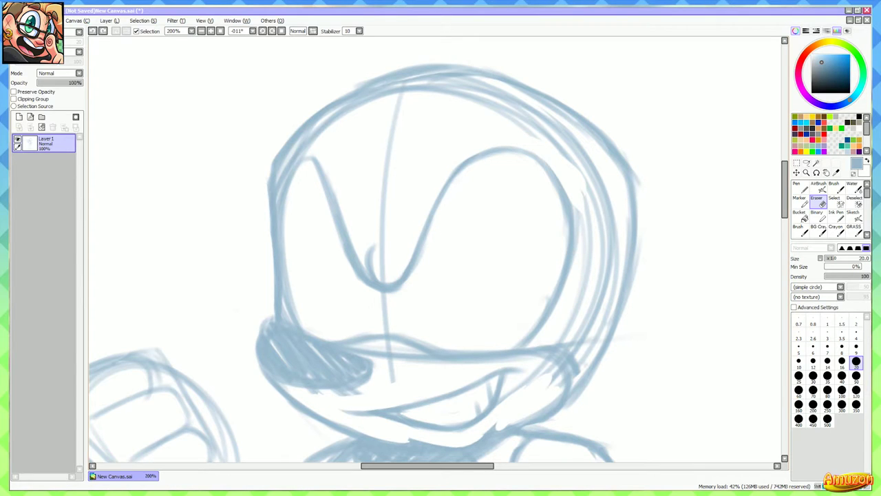
key(e)
key(ctrl+z)
key(ctrl+z)
key(ctrl+z)
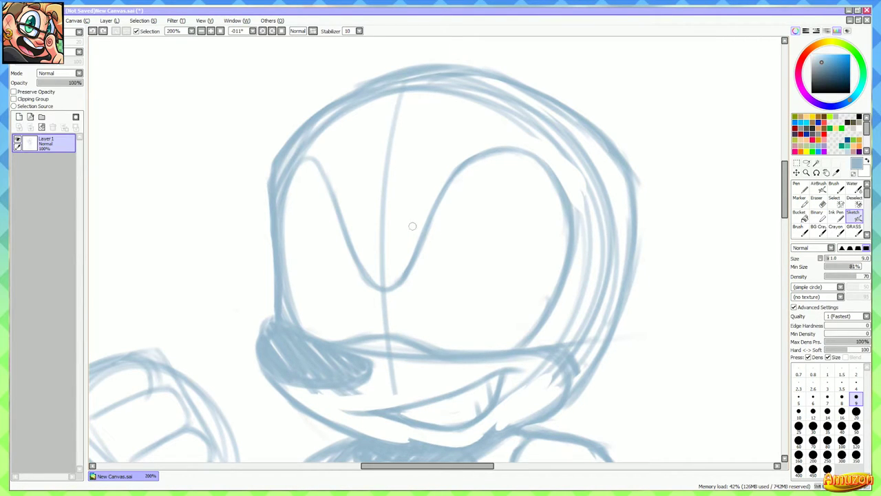
Try a brow line running from the bridge between the eyes across the larger eye
mouse_move(369, 215)
mouse_down()
mouse_move(428, 231)
mouse_move(395, 239)
mouse_move(545, 212)
mouse_up()
key(ctrl+z)
key(ctrl+z)
key(ctrl+z)
mouse_move(367, 222)
mouse_down()
mouse_move(408, 246)
mouse_move(396, 256)
mouse_move(475, 234)
mouse_move(571, 236)
mouse_up()
key(ctrl+z)
key(ctrl+z)
Sketch a short curved crease where the eyes meet and redraw the smaller eye's inner contour
drag(367, 241, 368, 271)
key(e)
mouse_move(329, 165)
mouse_down()
mouse_move(362, 278)
mouse_move(351, 263)
mouse_move(354, 294)
mouse_move(372, 282)
mouse_up()
key(n)
mouse_move(316, 172)
mouse_down()
mouse_move(356, 274)
mouse_move(379, 291)
mouse_move(407, 262)
mouse_up()
key(ctrl+z)
key(ctrl+z)
key(ctrl+z)
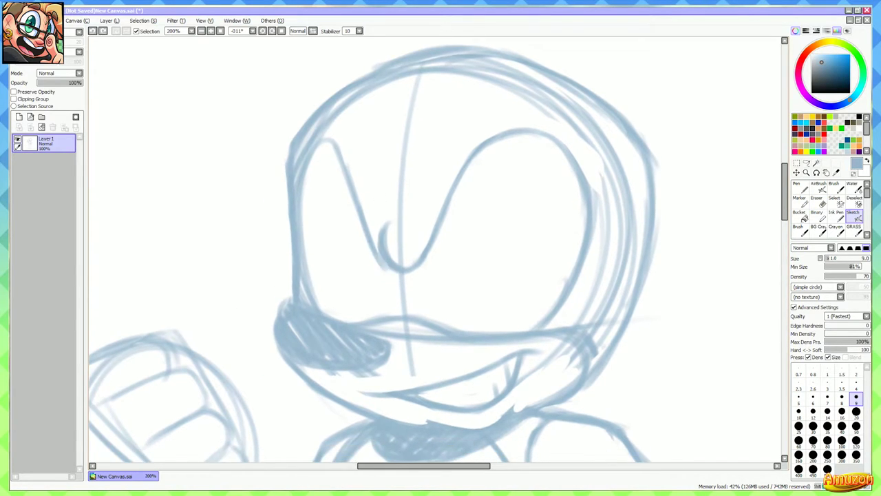
mouse_move(334, 144)
mouse_down()
mouse_move(350, 213)
mouse_move(344, 170)
mouse_move(372, 254)
mouse_move(360, 226)
mouse_move(397, 269)
mouse_up()
Sketch a brow bulge above the smaller eye, extending beyond the head outline from nose to forehead
drag(469, 254, 445, 250)
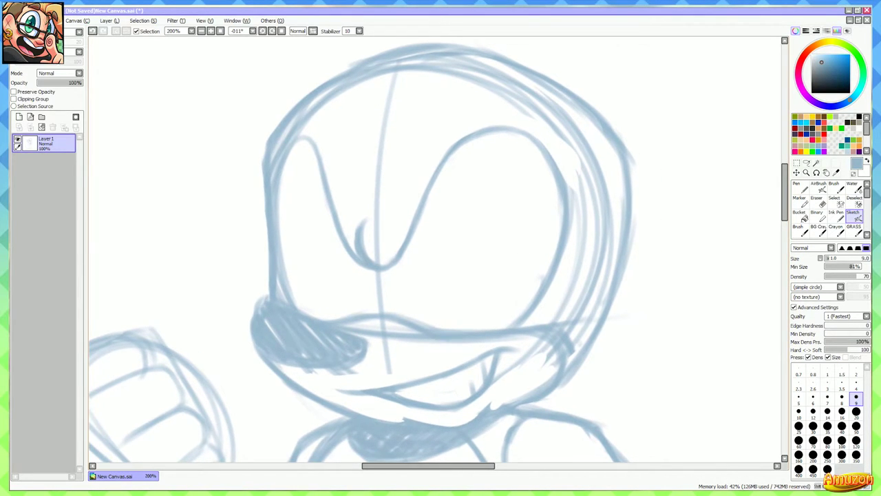
drag(323, 257, 384, 292)
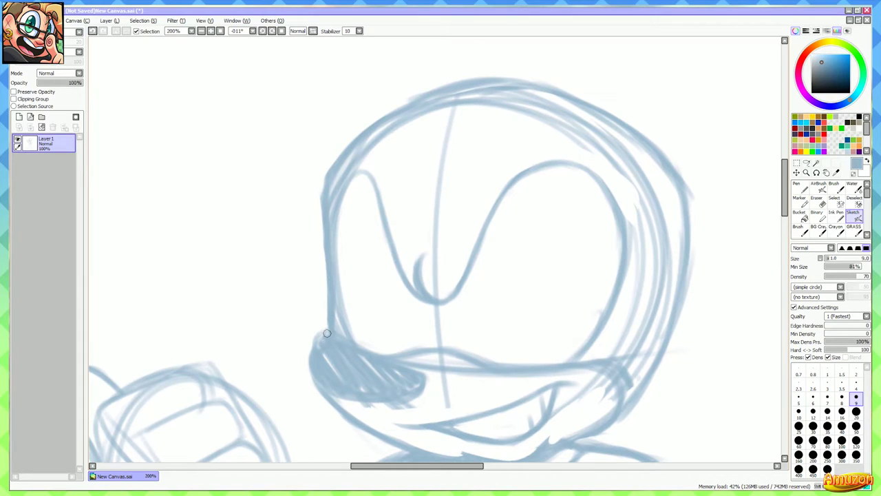
mouse_move(327, 333)
mouse_down()
mouse_move(325, 258)
mouse_move(327, 281)
mouse_move(300, 168)
mouse_move(328, 121)
mouse_move(308, 149)
mouse_move(336, 118)
mouse_move(374, 100)
mouse_move(392, 104)
mouse_move(406, 143)
mouse_up()
drag(392, 93, 350, 101)
drag(303, 150, 313, 207)
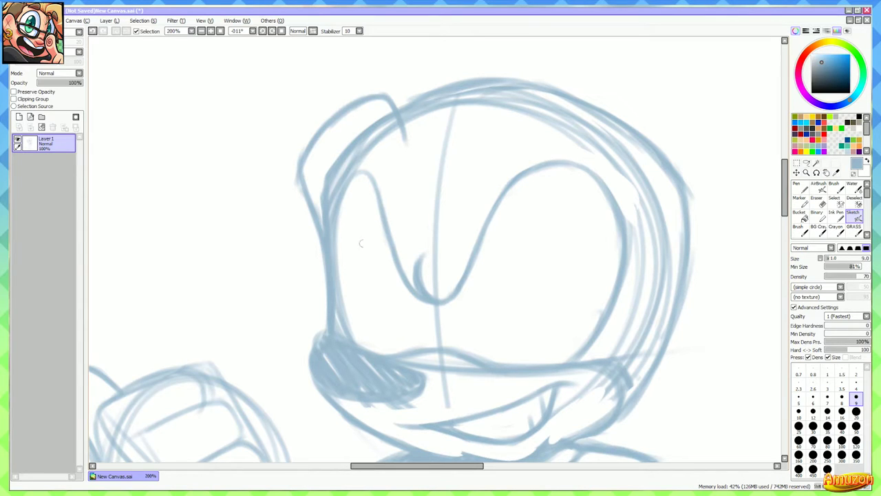
drag(551, 232, 530, 245)
Erase the old head outline inside the brow bulge and redraw the smaller eye's top curve
key(e)
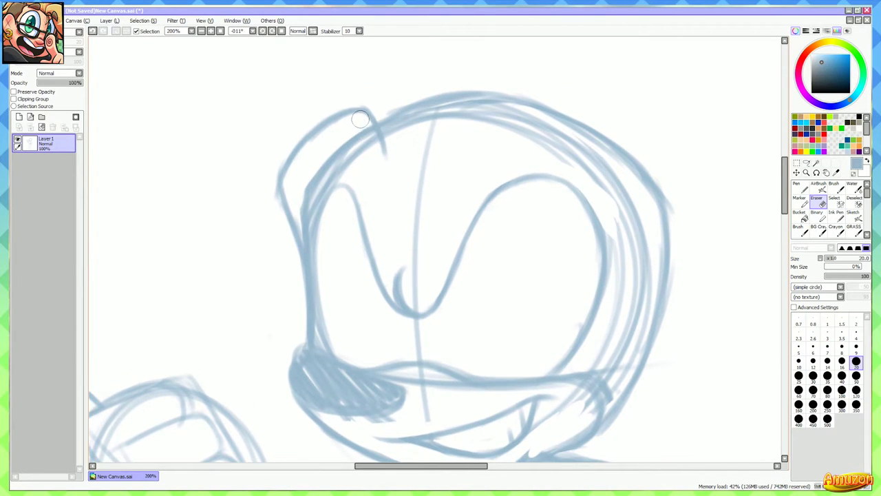
mouse_move(360, 122)
mouse_down()
mouse_move(390, 174)
mouse_move(362, 126)
mouse_move(367, 160)
mouse_move(311, 186)
mouse_move(319, 204)
mouse_move(307, 245)
mouse_move(329, 177)
mouse_move(308, 220)
mouse_move(311, 173)
mouse_move(303, 236)
mouse_move(317, 174)
mouse_move(349, 178)
mouse_up()
key(b)
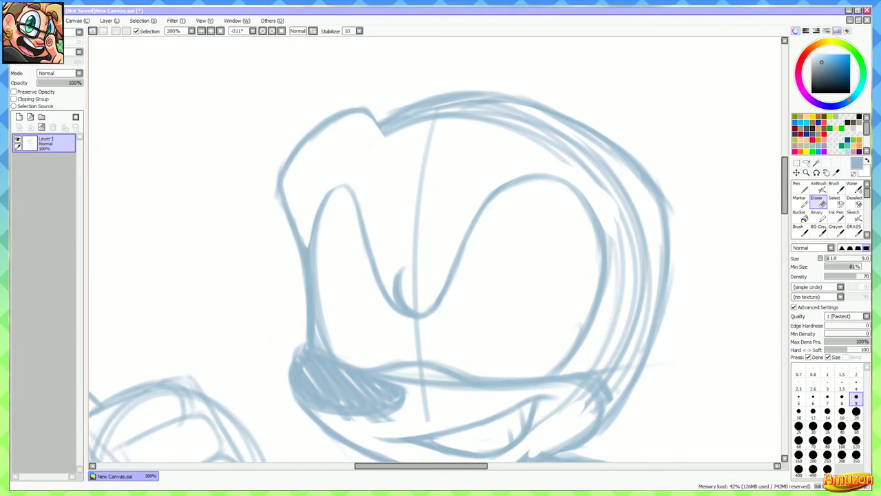
mouse_move(310, 250)
mouse_down()
mouse_move(335, 190)
mouse_move(354, 198)
mouse_move(341, 181)
mouse_up()
scroll(420, 198, up, 1)
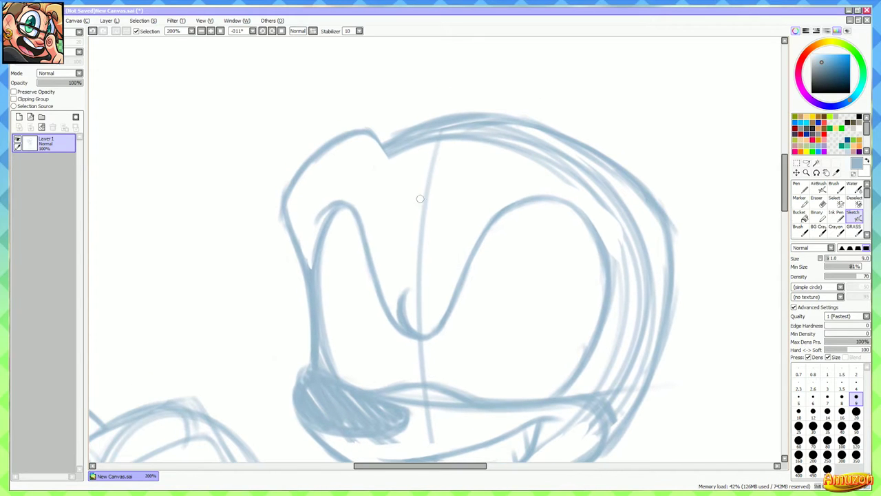
drag(434, 202, 482, 223)
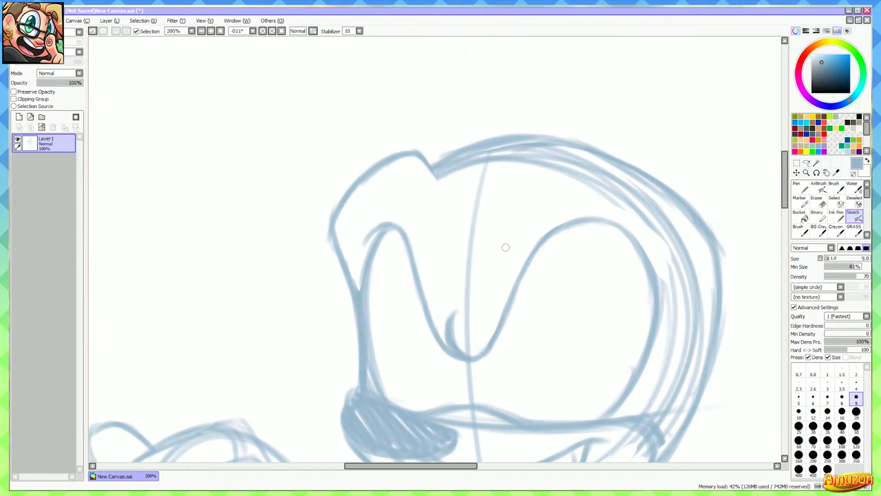
Erase the angular brow bulge over the smaller eye and redraw it as a smoother, rounder curve
key(e)
mouse_move(422, 141)
mouse_down()
mouse_move(354, 197)
mouse_move(366, 165)
mouse_move(330, 247)
mouse_move(363, 187)
mouse_up()
key(b)
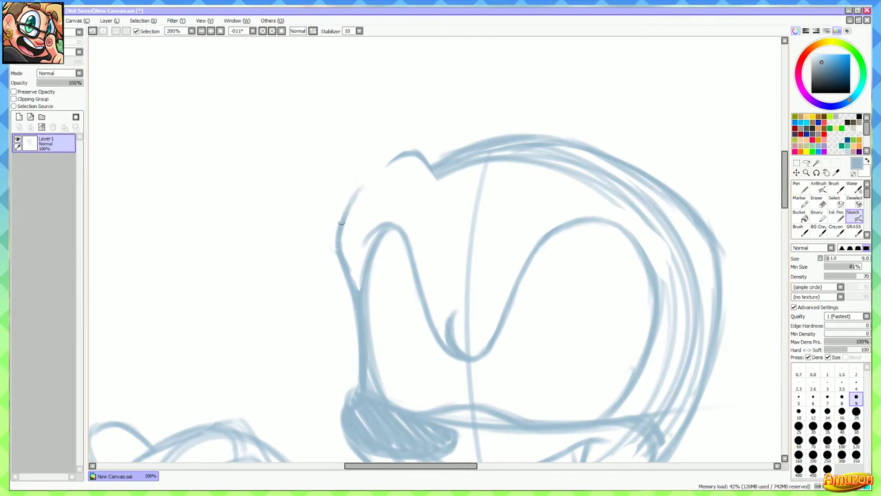
mouse_move(341, 222)
mouse_down()
mouse_move(413, 153)
mouse_move(427, 179)
mouse_move(390, 160)
mouse_up()
key(e)
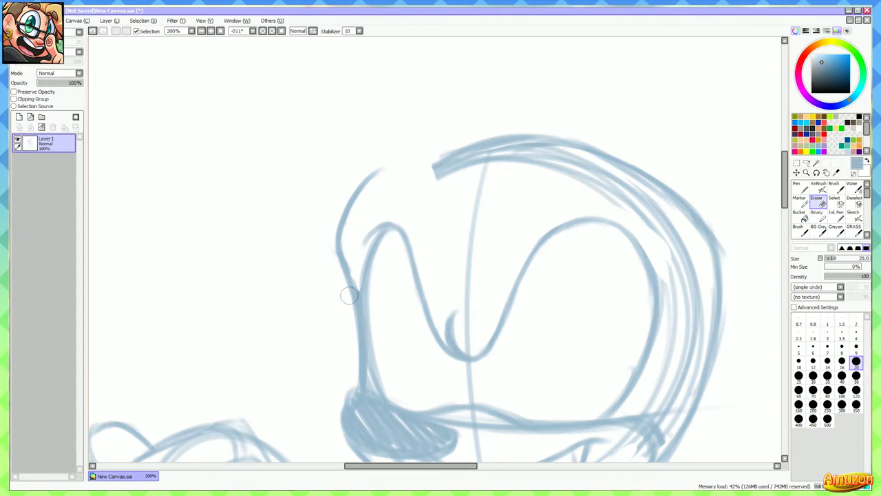
mouse_move(350, 296)
mouse_down()
mouse_move(338, 221)
mouse_move(393, 156)
mouse_up()
key(n)
drag(358, 297, 340, 228)
mouse_move(350, 273)
mouse_down()
mouse_move(360, 174)
mouse_move(378, 164)
mouse_move(411, 180)
mouse_move(384, 175)
mouse_up()
mouse_move(346, 251)
mouse_down()
mouse_move(305, 241)
mouse_move(275, 205)
mouse_up()
Sketch a short brow curve above the larger eye and two arrows above the head pointing at the brows
scroll(430, 177, down, 1)
mouse_move(430, 177)
mouse_down()
mouse_move(410, 197)
mouse_move(412, 171)
mouse_move(428, 184)
mouse_up()
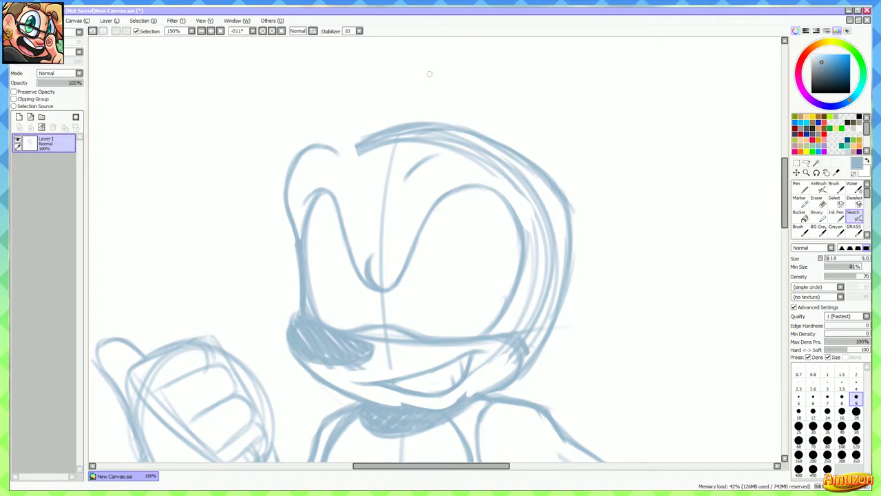
mouse_move(428, 69)
mouse_down()
mouse_move(437, 100)
mouse_move(382, 88)
mouse_move(364, 115)
mouse_move(435, 115)
mouse_up()
drag(437, 119, 445, 96)
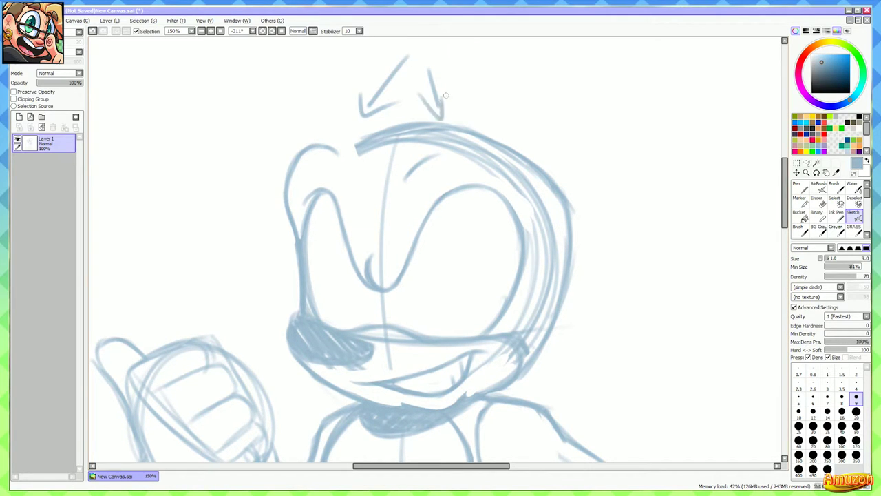
Undo the two arrows above the head and reset the canvas rotation to 0°
drag(463, 126, 472, 172)
key(ctrl+z)
key(ctrl+z)
key(ctrl+z)
key(ctrl+z)
key(ctrl+z)
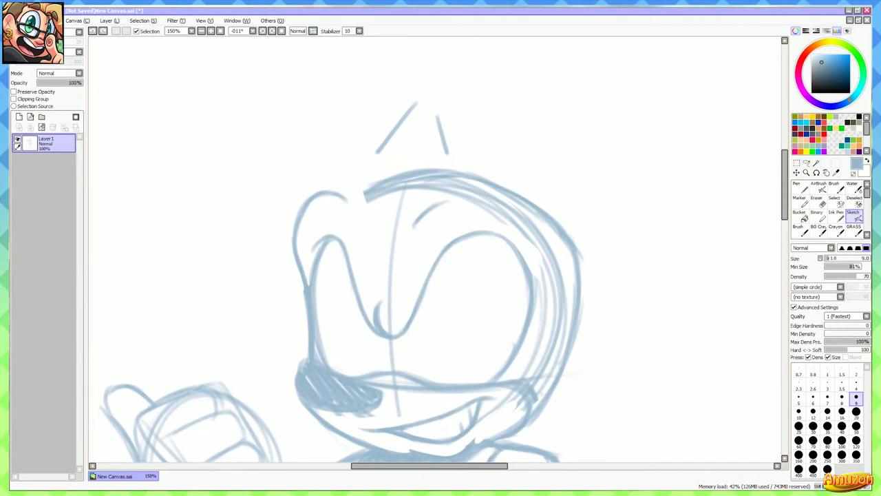
key(Home)
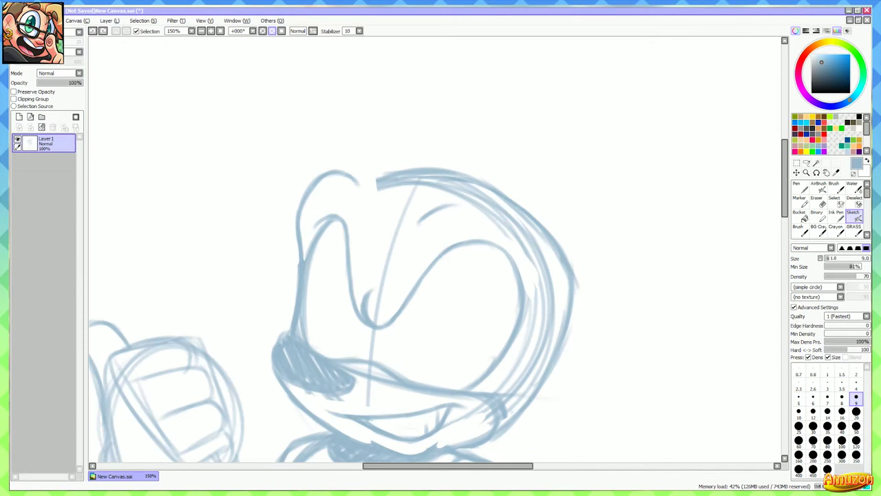
drag(425, 240, 494, 117)
scroll(494, 117, down, 1)
drag(543, 221, 512, 182)
scroll(513, 183, down, 1)
key(ctrl+plus)
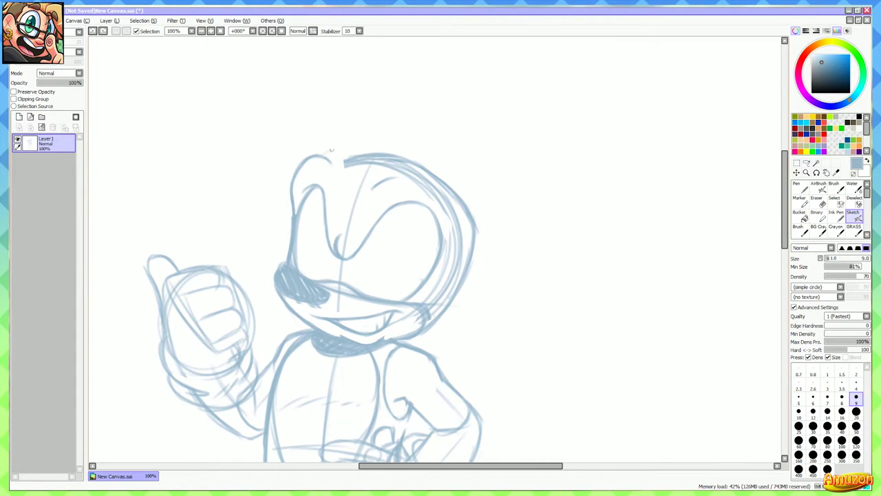
mouse_move(331, 148)
mouse_down()
mouse_move(399, 123)
mouse_move(362, 135)
mouse_move(466, 116)
mouse_move(506, 126)
mouse_move(432, 120)
mouse_move(579, 167)
mouse_move(575, 153)
mouse_move(608, 195)
mouse_up()
drag(499, 188, 506, 193)
key(ctrl+z)
key(ctrl+z)
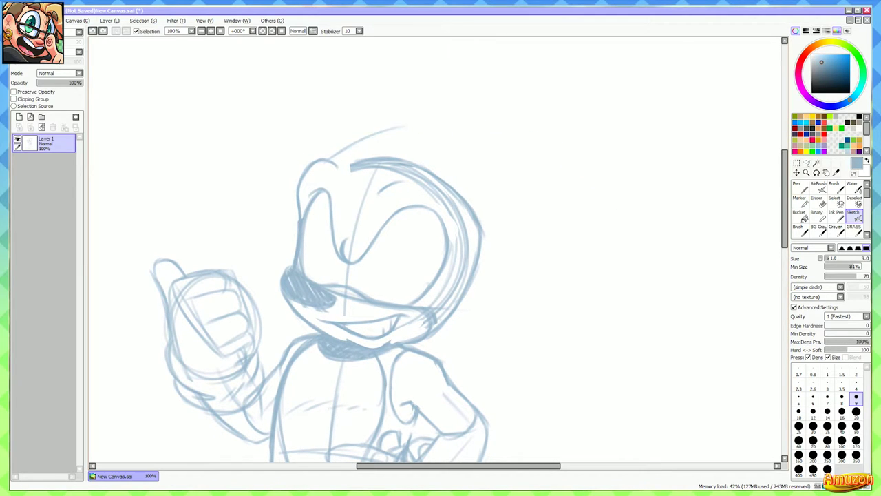
key(ctrl+z)
Sketch the lowest quill behind the head as a long outward curve ending in a point near the bent elbow
mouse_move(481, 309)
mouse_down()
mouse_move(471, 221)
mouse_move(508, 323)
mouse_move(506, 403)
mouse_up()
key(ctrl+z)
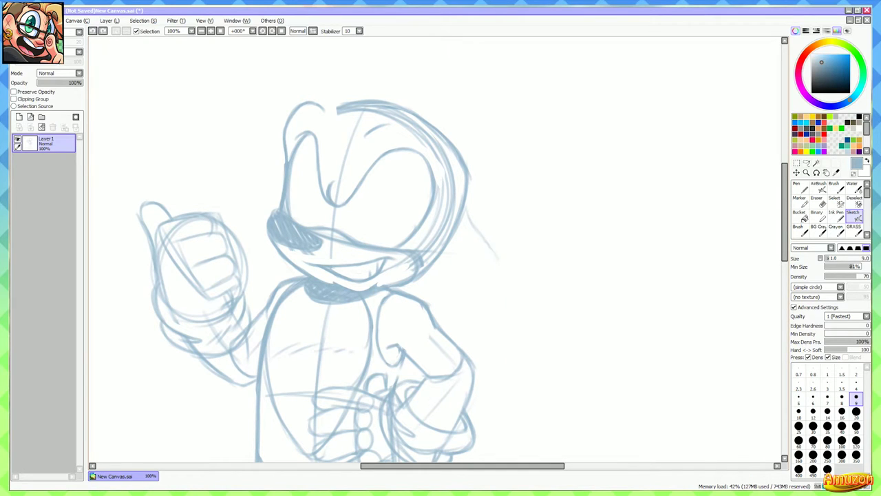
drag(464, 224, 525, 395)
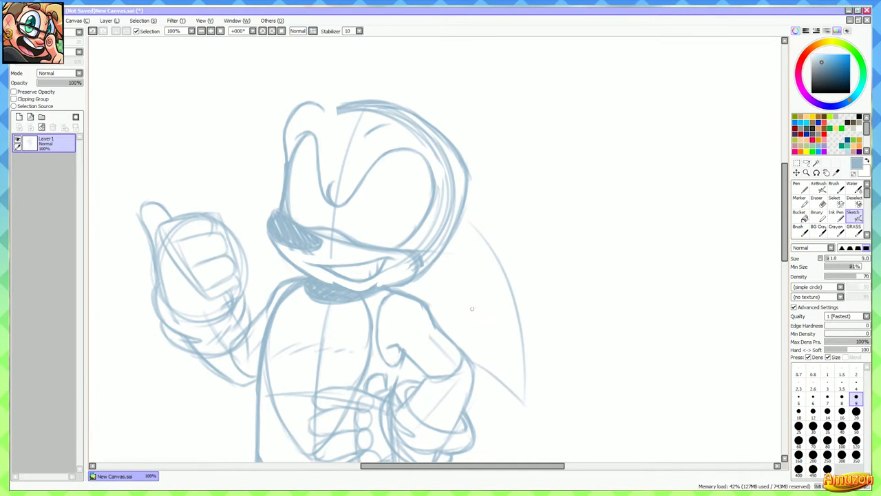
key(ctrl+z)
mouse_move(471, 219)
mouse_down()
mouse_move(496, 260)
mouse_move(504, 376)
mouse_up()
key(ctrl+z)
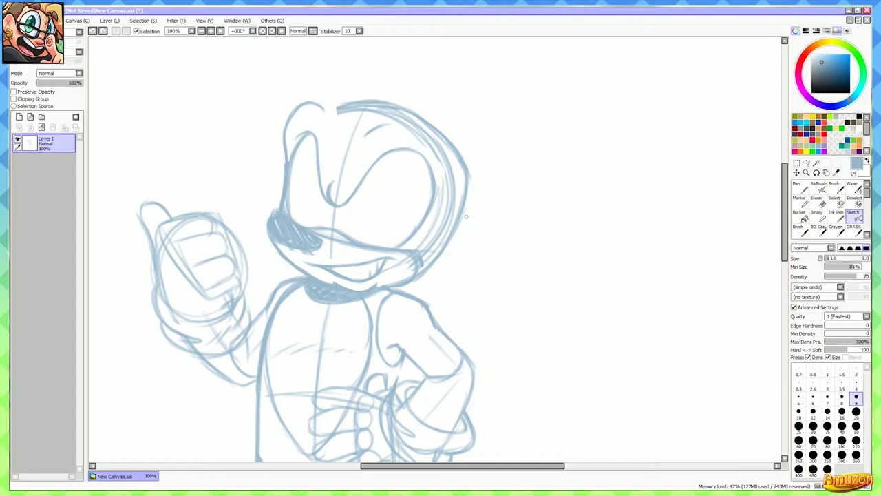
mouse_move(481, 224)
mouse_down()
mouse_move(497, 411)
mouse_move(506, 401)
mouse_move(474, 377)
mouse_up()
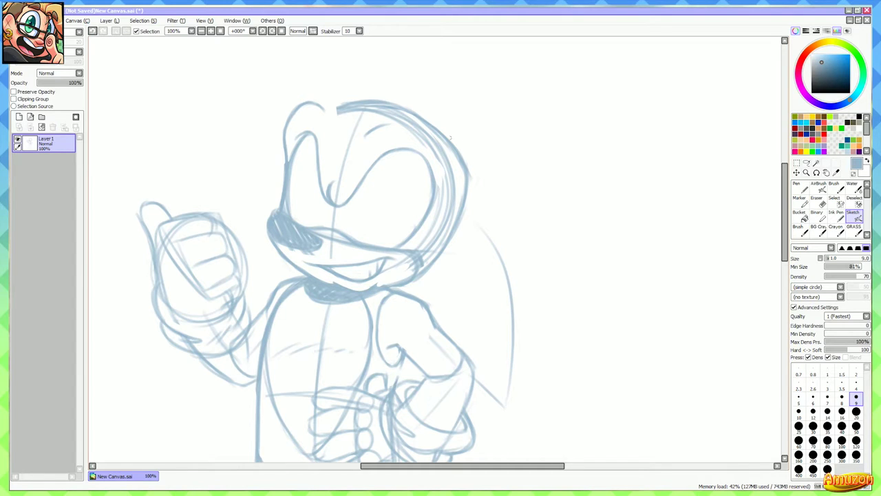
drag(459, 139, 573, 280)
mouse_move(523, 304)
mouse_down()
mouse_move(577, 355)
mouse_move(569, 266)
mouse_up()
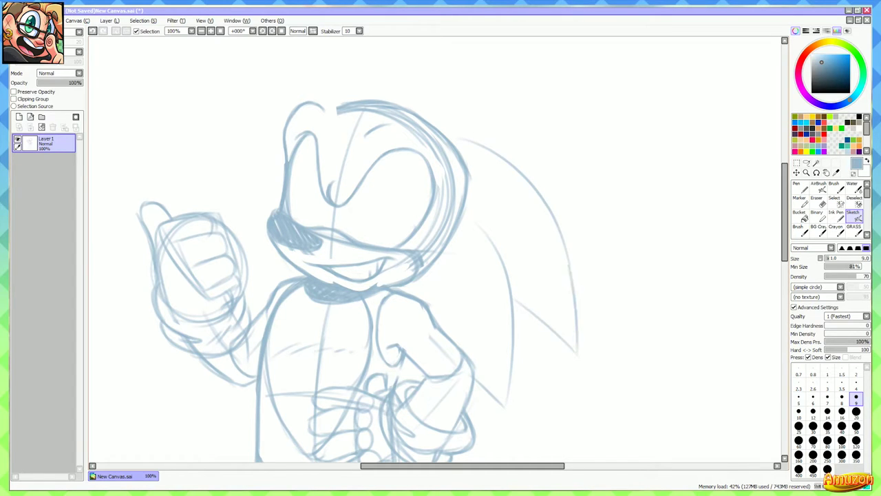
key(ctrl+z)
key(ctrl+z)
key(ctrl+z)
Sketch a second curved quill behind the head, above and outside the lowest one, with a short underside line
drag(467, 137, 557, 318)
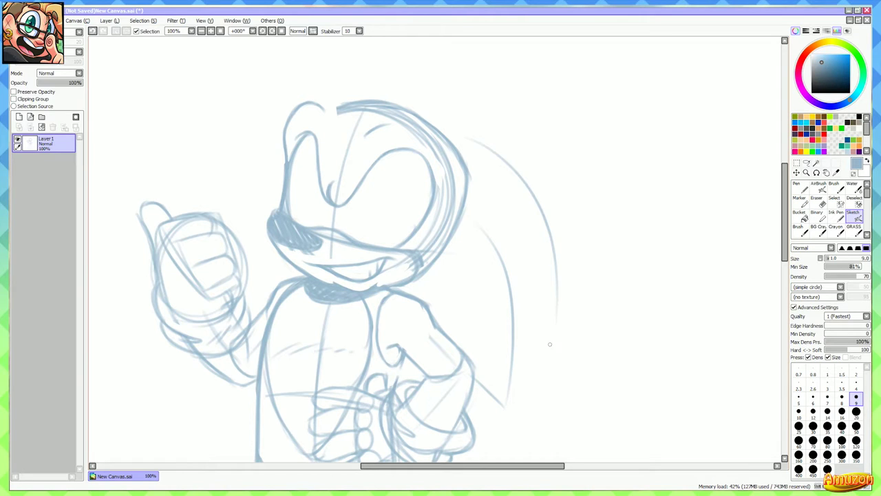
key(ctrl+z)
drag(466, 128, 556, 306)
key(ctrl+z)
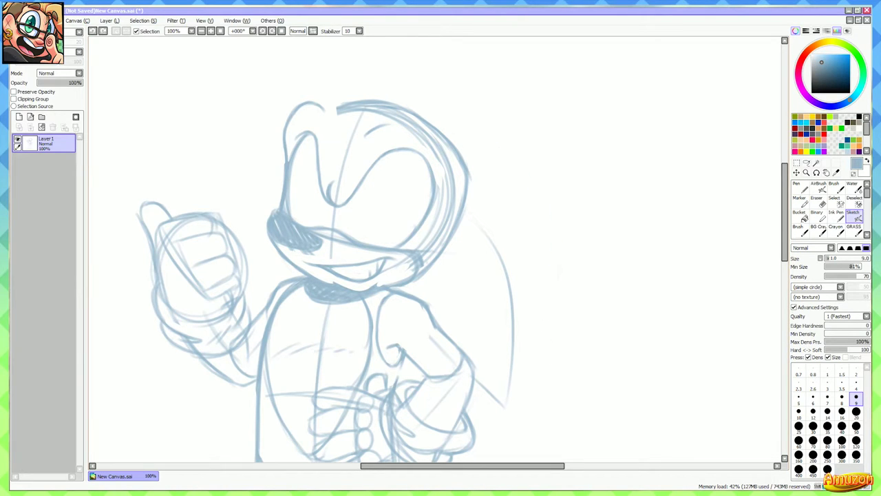
drag(477, 126, 555, 335)
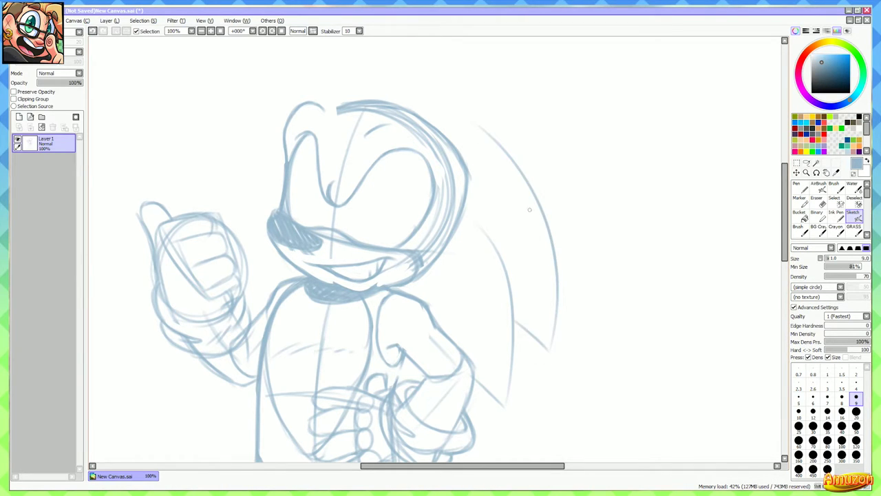
key(ctrl+z)
key(ctrl+z)
mouse_move(480, 131)
mouse_down()
mouse_move(516, 159)
mouse_move(555, 337)
mouse_up()
drag(514, 305, 557, 359)
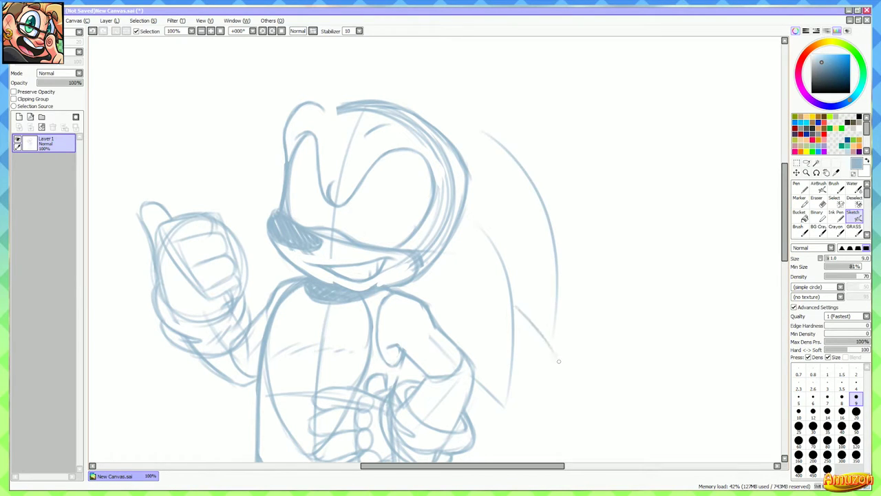
Sketch the far-side quill edges as two curves showing in front of the face, beside the smaller eye and below the nose
drag(399, 210, 451, 250)
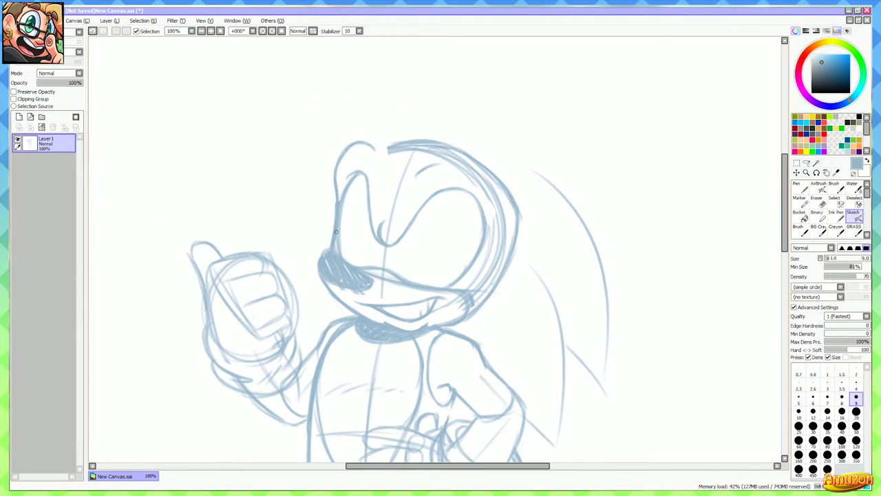
drag(310, 276, 316, 336)
drag(334, 179, 321, 250)
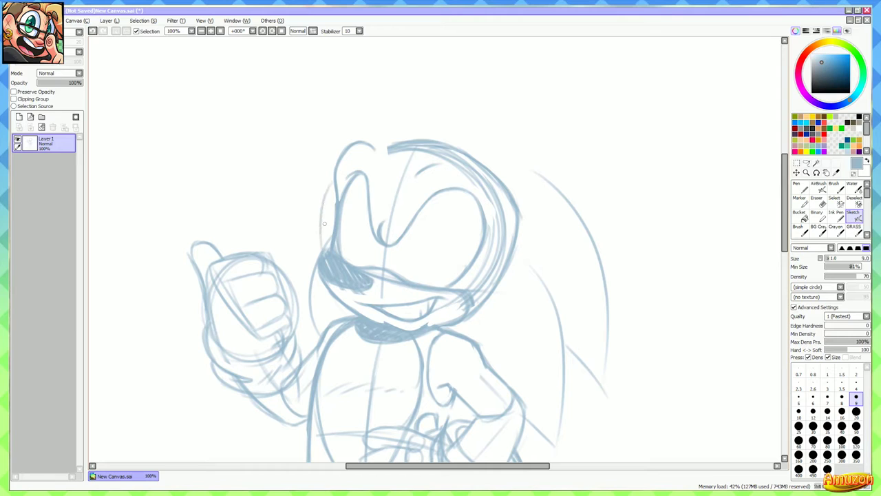
key(ctrl+z)
drag(331, 182, 321, 250)
Sketch a tall triangular ear with a rounded tip on the back of the head and strengthen both its edges
drag(539, 290, 519, 307)
drag(532, 258, 511, 288)
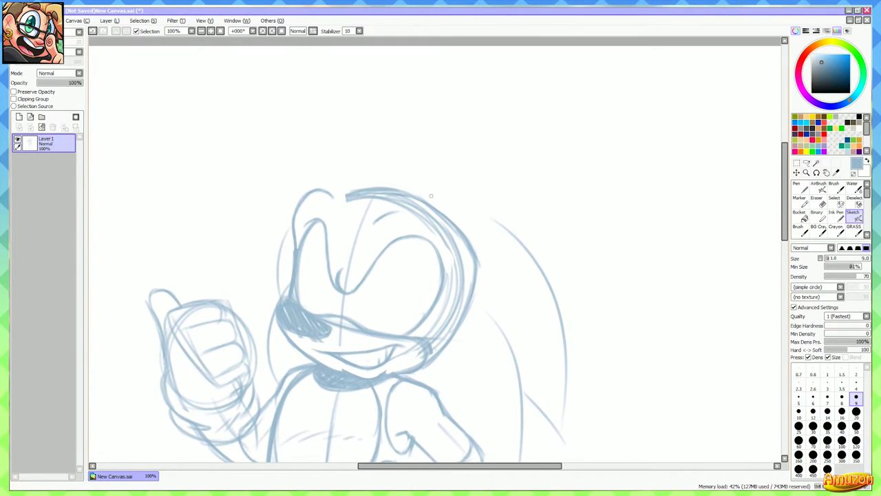
scroll(431, 196, up, 2)
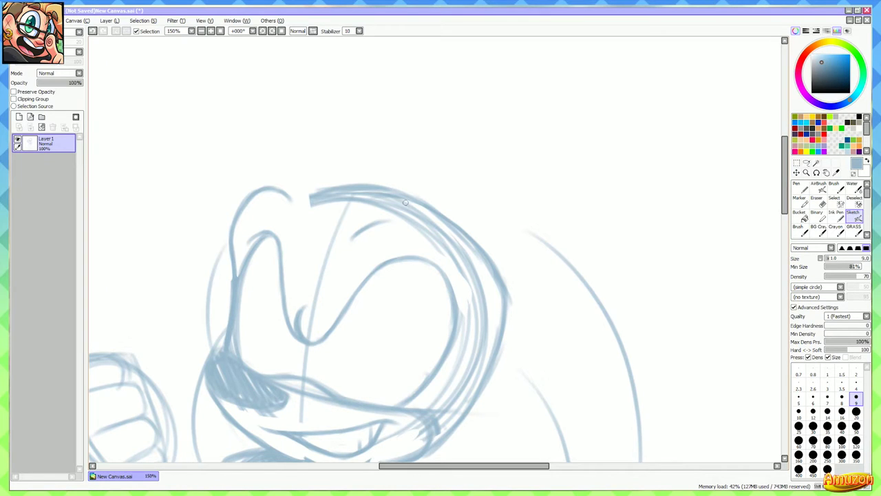
mouse_move(405, 202)
mouse_down()
mouse_move(435, 169)
mouse_move(501, 129)
mouse_move(510, 219)
mouse_move(501, 265)
mouse_up()
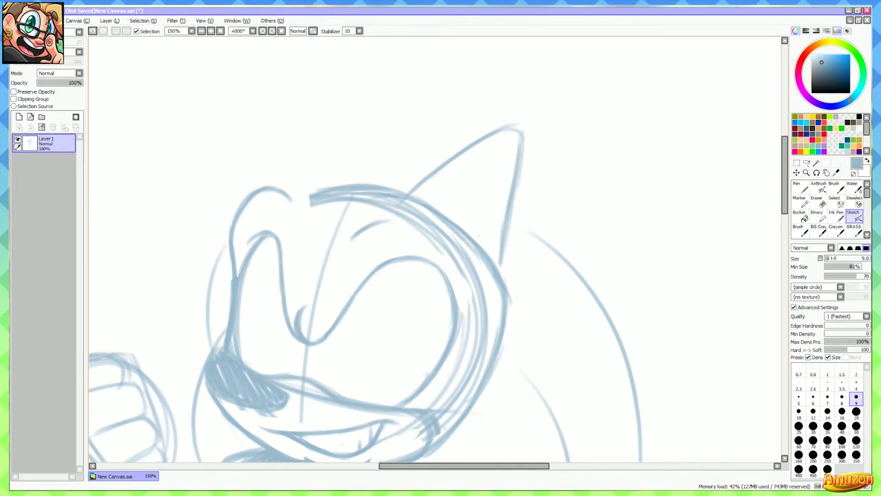
drag(408, 195, 482, 139)
drag(510, 175, 501, 250)
drag(542, 106, 547, 117)
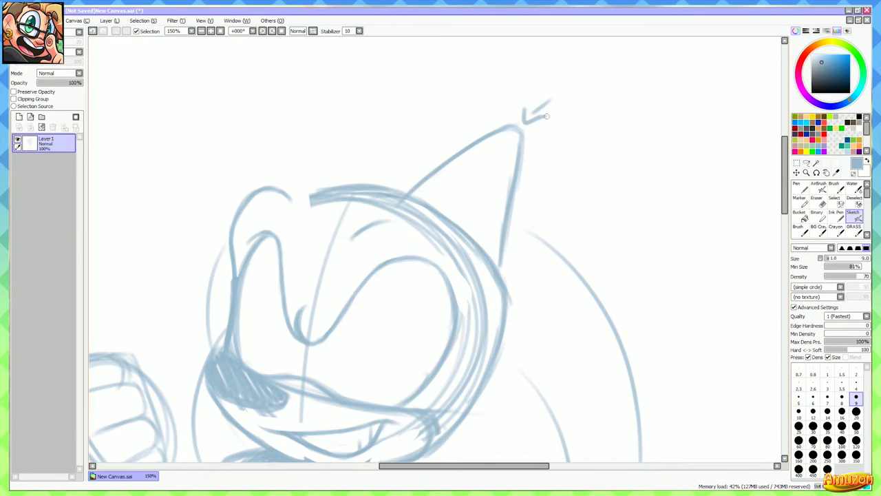
key(ctrl+z)
Sketch a smaller triangle inside the ear for the inner ear and darken its edges down to the head outline
mouse_move(419, 205)
mouse_down()
mouse_move(497, 150)
mouse_move(476, 238)
mouse_up()
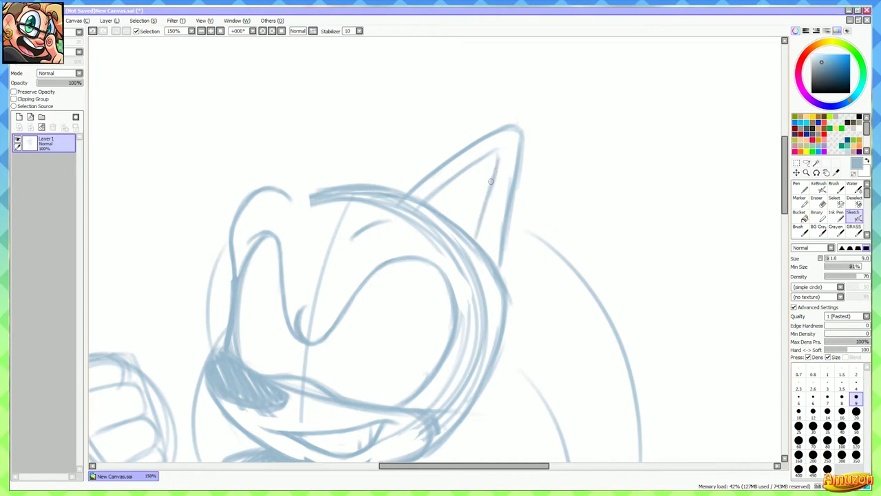
drag(491, 181, 475, 238)
drag(416, 205, 466, 244)
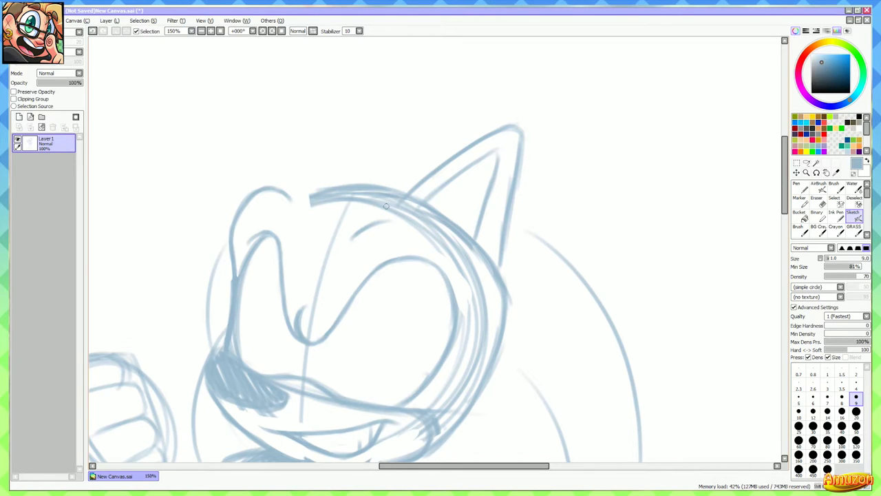
drag(380, 204, 500, 282)
drag(420, 225, 502, 280)
mouse_move(355, 230)
mouse_down()
mouse_move(493, 261)
mouse_move(502, 284)
mouse_up()
drag(417, 217, 491, 266)
mouse_move(385, 221)
mouse_down()
mouse_move(472, 328)
mouse_move(464, 340)
mouse_up()
drag(436, 229, 481, 310)
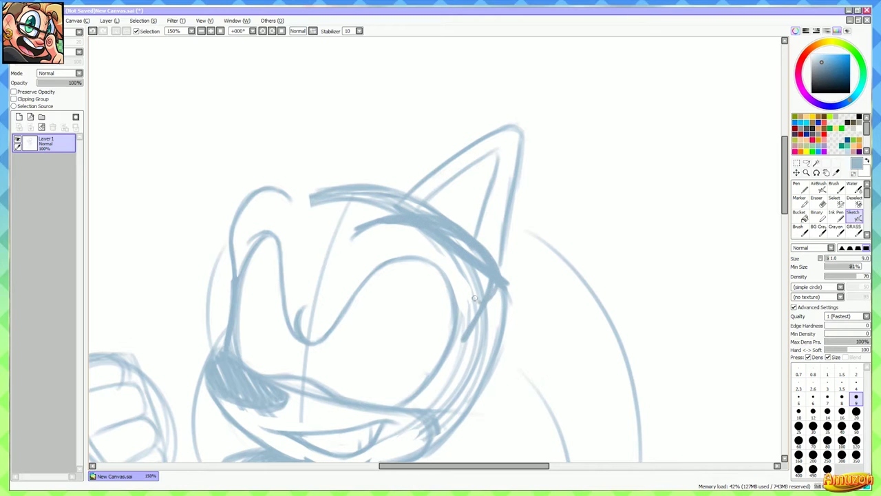
key(ctrl+z)
key(ctrl+z)
key(ctrl+z)
key(ctrl+z)
key(ctrl+z)
key(ctrl+z)
Try to sketch a large top quill sweeping from the brow bulge behind the ear, with a short underside line
drag(477, 267, 468, 267)
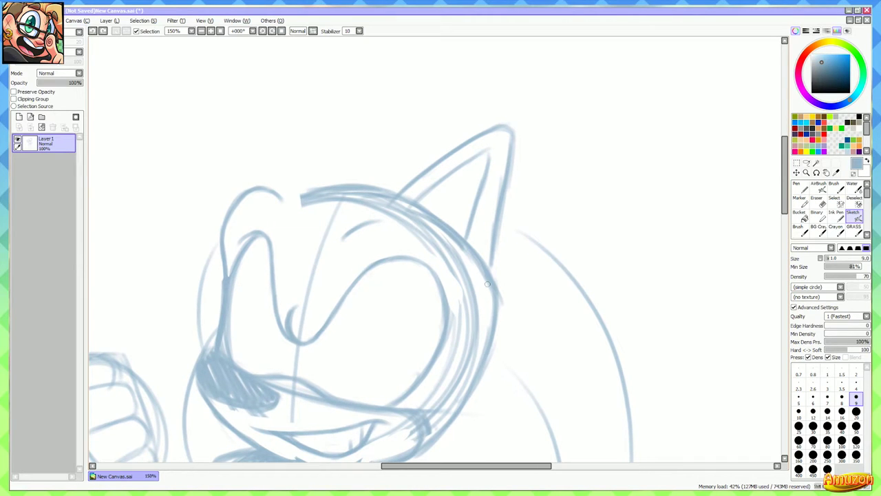
mouse_move(403, 213)
mouse_down()
mouse_move(489, 211)
mouse_move(388, 206)
mouse_move(337, 215)
mouse_up()
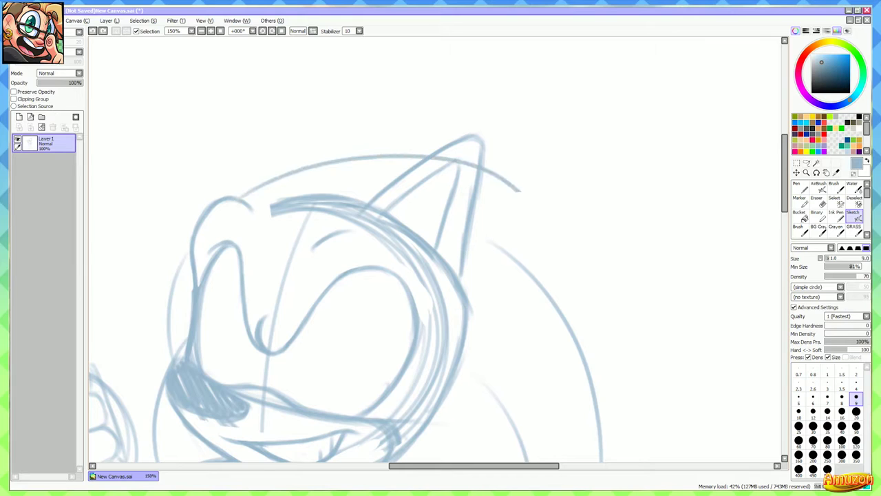
mouse_move(235, 199)
mouse_down()
mouse_move(258, 165)
mouse_move(651, 235)
mouse_move(680, 285)
mouse_up()
key(ctrl+z)
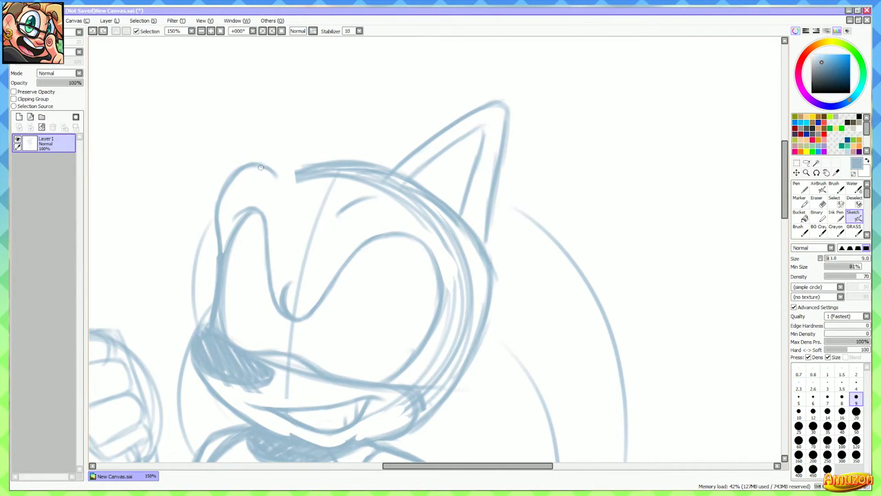
mouse_move(261, 166)
mouse_down()
mouse_move(406, 116)
mouse_move(676, 271)
mouse_up()
mouse_move(619, 205)
mouse_down()
mouse_move(686, 310)
mouse_move(597, 297)
mouse_up()
drag(593, 372, 586, 232)
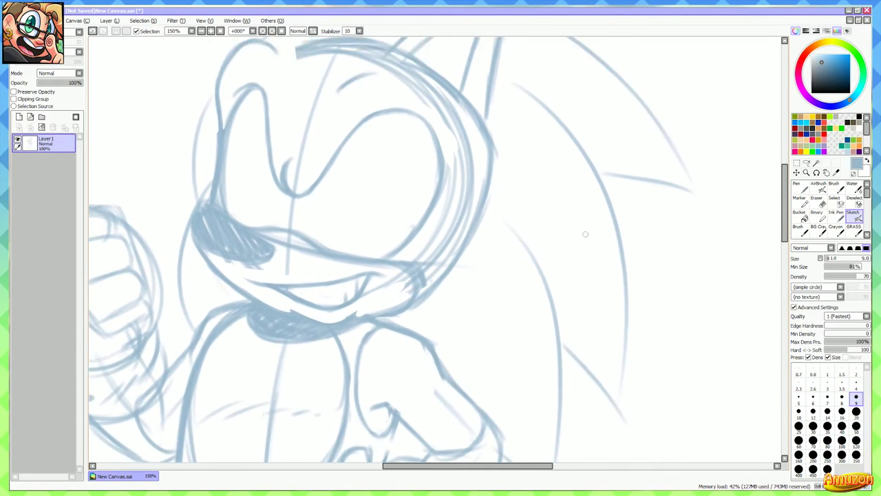
scroll(587, 231, down, 3)
scroll(576, 193, up, 4)
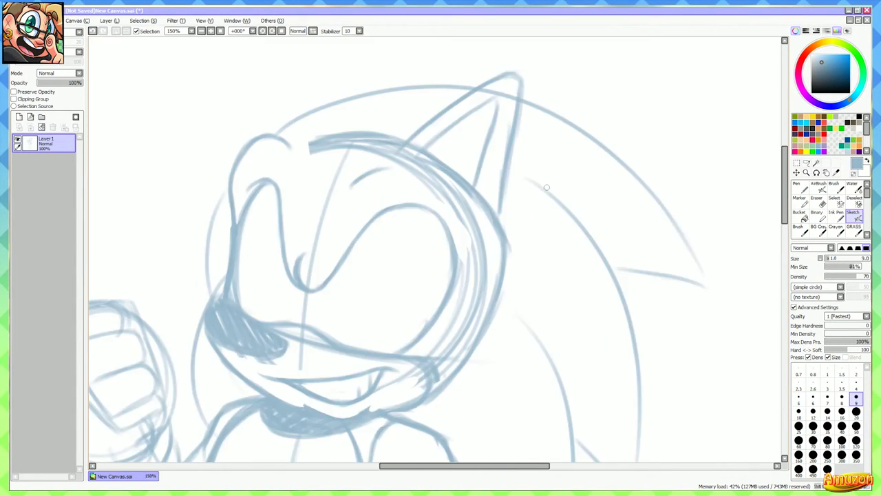
key(ctrl+z)
key(ctrl+z)
key(ctrl+z)
key(ctrl+z)
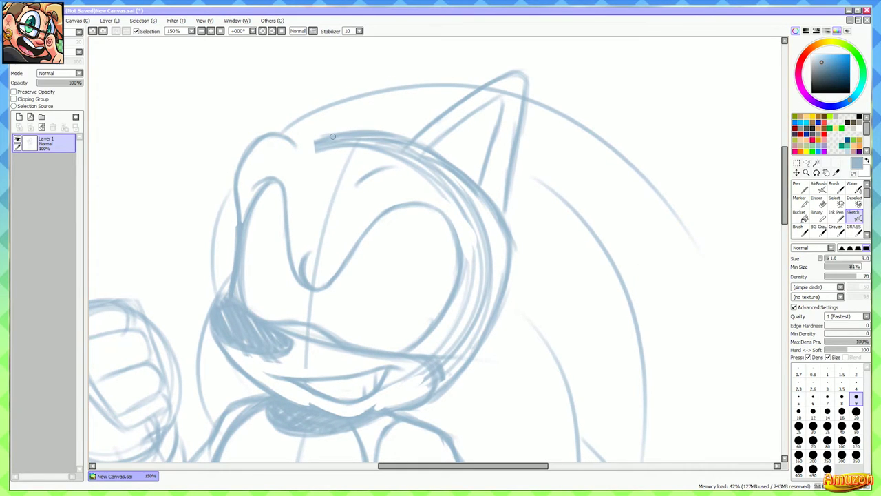
mouse_move(280, 132)
mouse_down()
mouse_move(637, 219)
mouse_move(674, 283)
mouse_up()
key(ctrl+z)
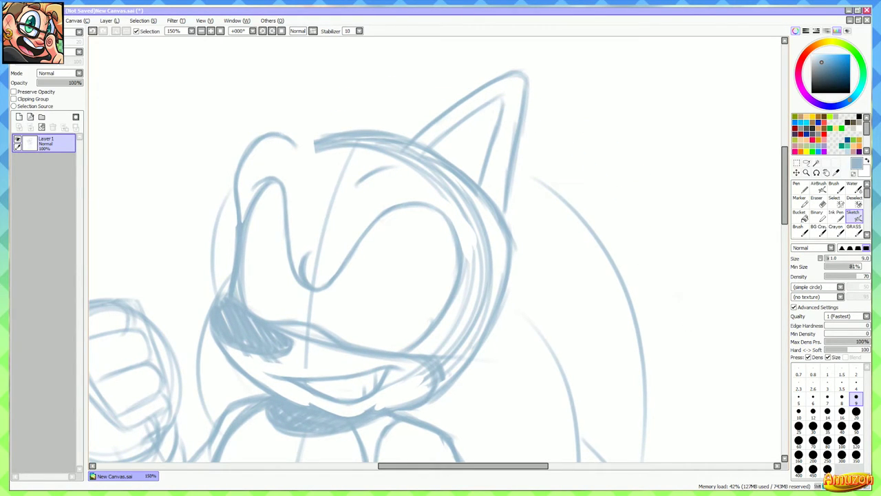
mouse_move(273, 136)
mouse_down()
mouse_move(406, 85)
mouse_move(665, 218)
mouse_up()
key(ctrl+z)
mouse_move(287, 126)
mouse_down()
mouse_move(592, 118)
mouse_move(697, 269)
mouse_up()
key(ctrl+z)
mouse_move(277, 133)
mouse_down()
mouse_move(520, 96)
mouse_move(644, 257)
mouse_up()
key(ctrl+z)
mouse_move(278, 135)
mouse_down()
mouse_move(413, 84)
mouse_move(680, 270)
mouse_up()
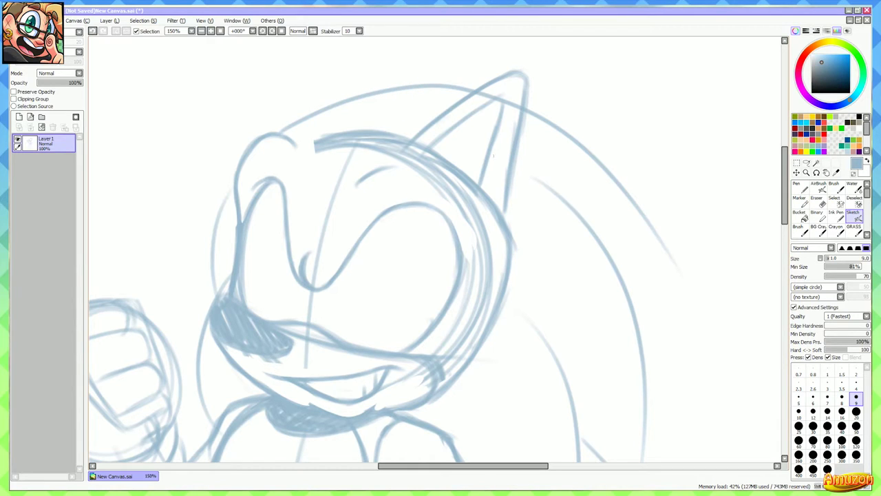
key(ctrl+z)
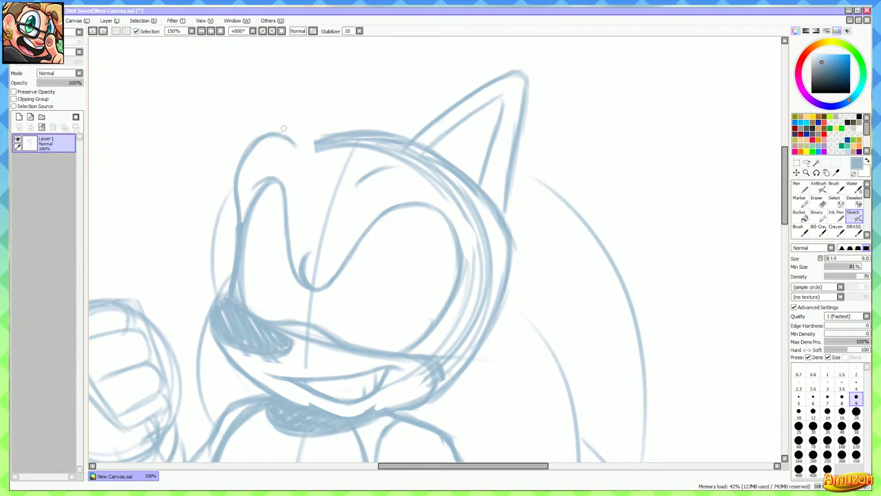
mouse_move(276, 132)
mouse_down()
mouse_move(475, 81)
mouse_move(692, 289)
mouse_up()
key(ctrl+z)
mouse_move(280, 131)
mouse_down()
mouse_move(658, 205)
mouse_move(728, 347)
mouse_move(636, 324)
mouse_move(629, 276)
mouse_up()
scroll(634, 187, up, 3)
key(ctrl+z)
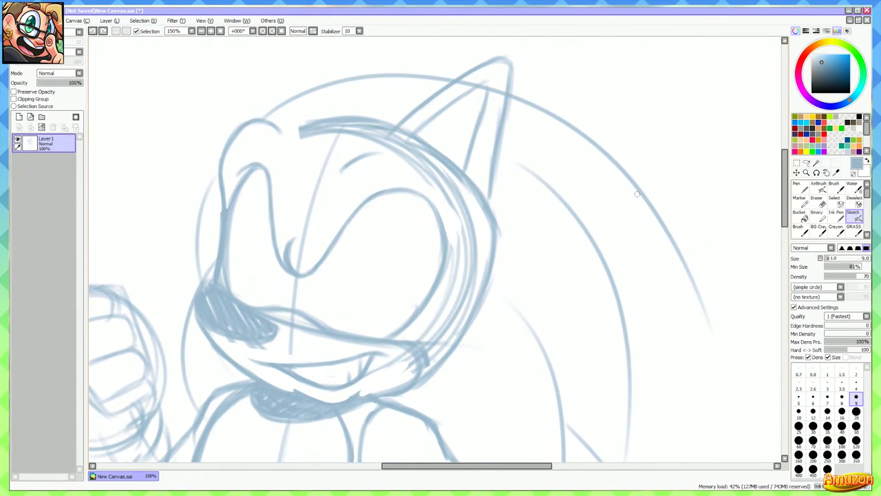
key(e)
mouse_move(537, 99)
mouse_down()
mouse_move(650, 206)
mouse_move(709, 338)
mouse_up()
key(ctrl+z)
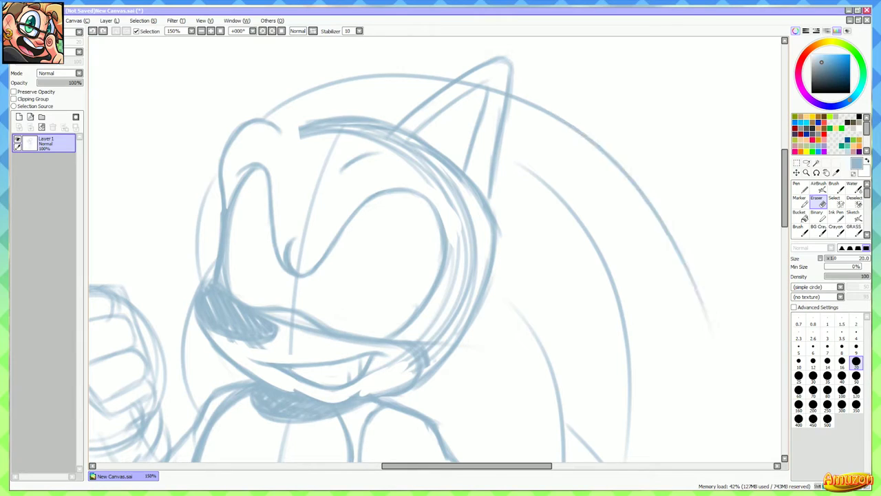
key(ctrl+z)
Try to redraw the top quill's upper edge from the brow bulge behind the ear and down past the back of the head
key(e)
drag(272, 110, 359, 79)
mouse_move(285, 104)
mouse_down()
mouse_move(348, 77)
mouse_move(410, 72)
mouse_up()
key(ctrl+z)
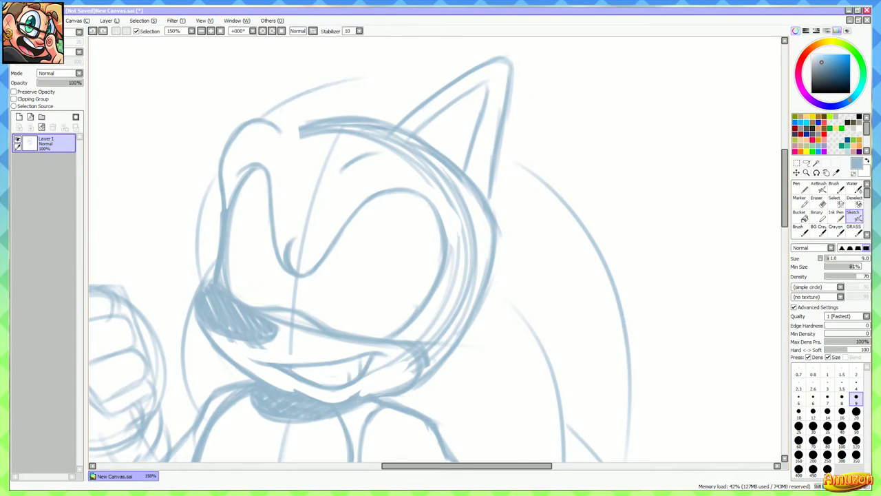
key(ctrl+z)
drag(260, 122, 314, 84)
mouse_move(284, 104)
mouse_down()
mouse_move(404, 58)
mouse_move(475, 67)
mouse_move(574, 128)
mouse_move(623, 203)
mouse_up()
key(ctrl+z)
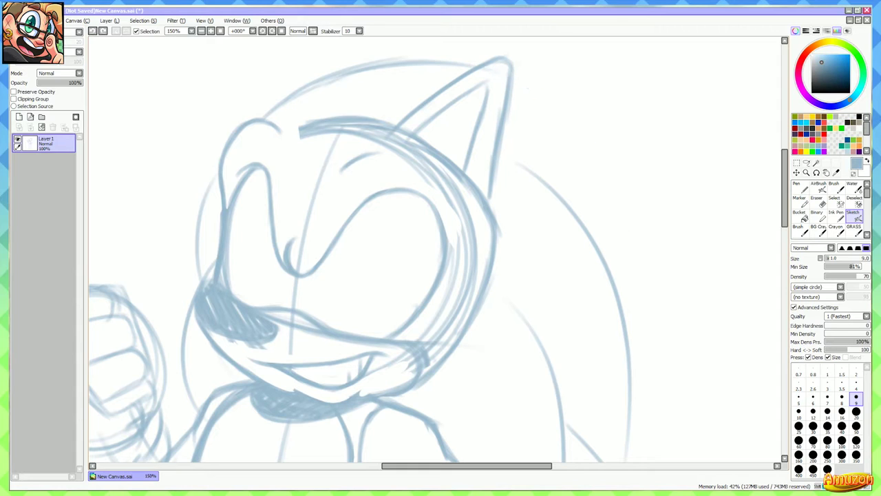
drag(475, 68, 596, 162)
drag(543, 112, 653, 241)
key(ctrl+z)
key(ctrl+z)
drag(553, 140, 508, 201)
key(ctrl+z)
key(ctrl+z)
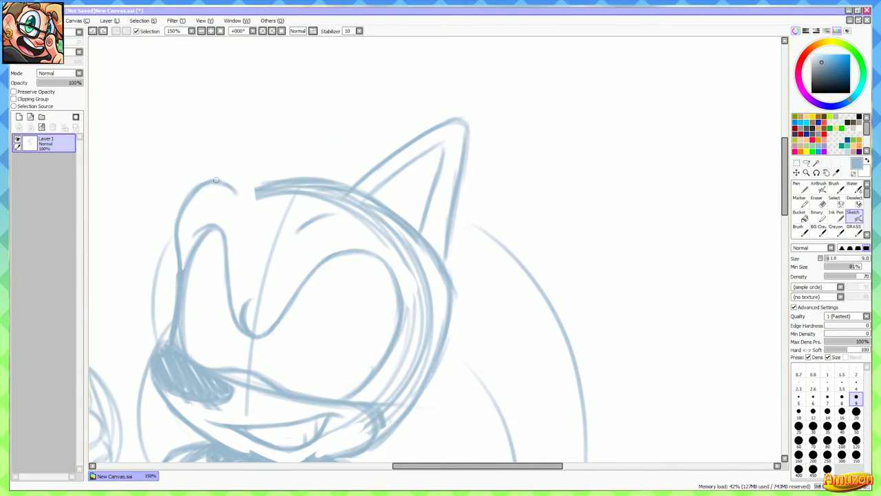
Try several longer, flatter sweeps for the top quill's upper edge, starting from the brow bulge
mouse_move(216, 180)
mouse_down()
mouse_move(263, 148)
mouse_move(742, 245)
mouse_move(537, 289)
mouse_move(548, 166)
mouse_move(539, 244)
mouse_up()
key(ctrl+z)
key(ctrl+z)
mouse_move(222, 135)
mouse_down()
mouse_move(391, 55)
mouse_move(720, 217)
mouse_up()
key(ctrl+z)
drag(230, 129, 729, 248)
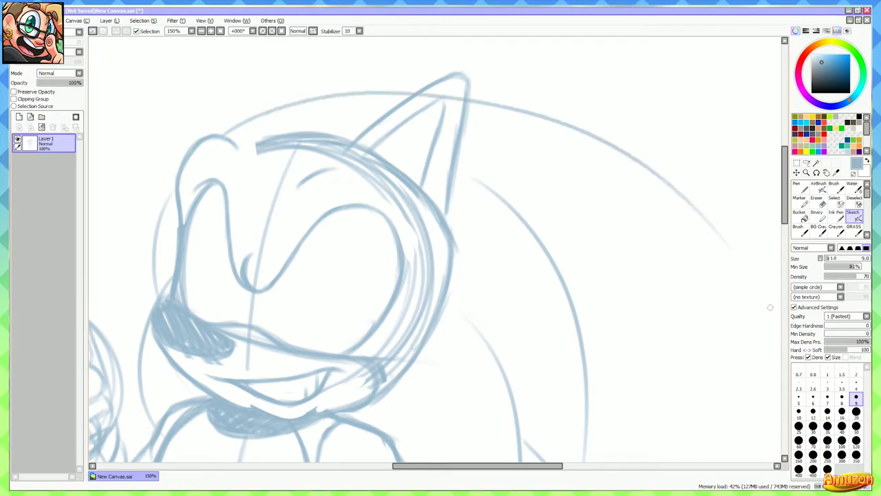
key(ctrl+z)
mouse_move(219, 137)
mouse_down()
mouse_move(522, 119)
mouse_move(687, 241)
mouse_up()
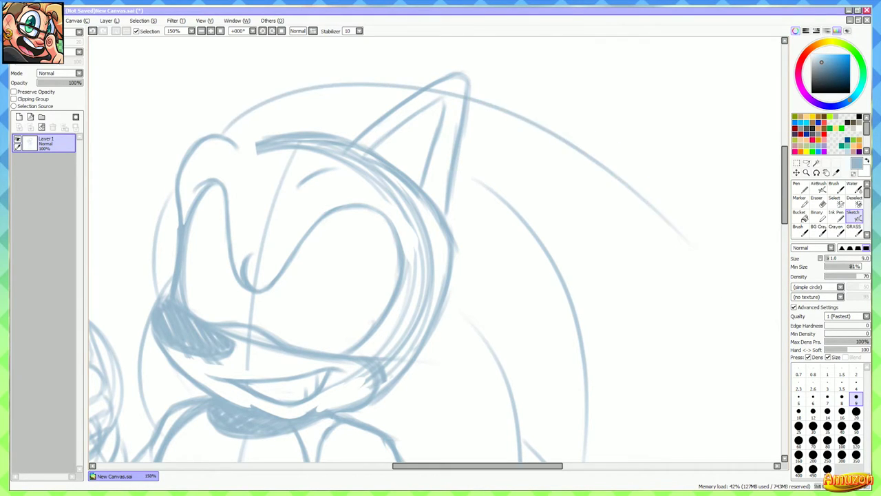
key(ctrl+z)
mouse_move(219, 137)
mouse_down()
mouse_move(475, 77)
mouse_move(607, 142)
mouse_up()
key(ctrl+z)
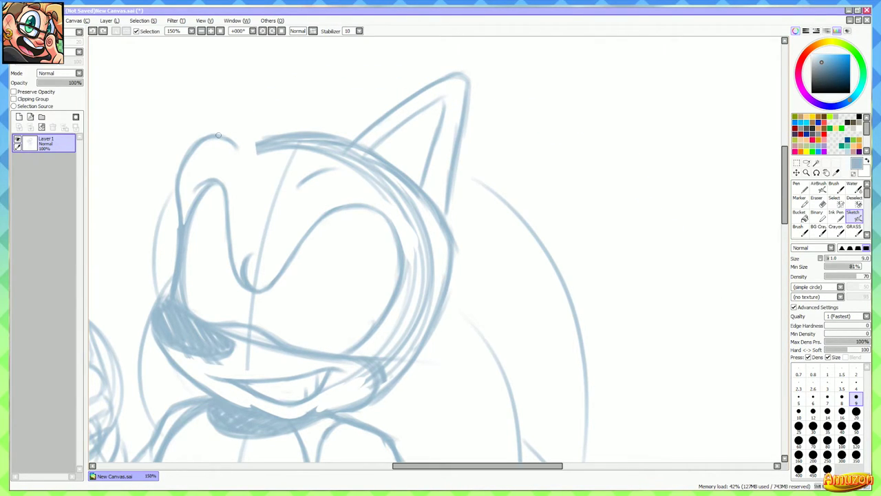
mouse_move(249, 100)
mouse_down()
mouse_move(221, 130)
mouse_move(301, 80)
mouse_up()
drag(222, 127, 343, 78)
key(ctrl+z)
key(ctrl+z)
key(ctrl+z)
Sketch the large top quill with an upper edge arching from the brow bulge behind the ear to a point and a short underside line
drag(422, 214, 436, 154)
scroll(509, 181, down, 2)
drag(519, 186, 510, 211)
scroll(510, 215, up, 1)
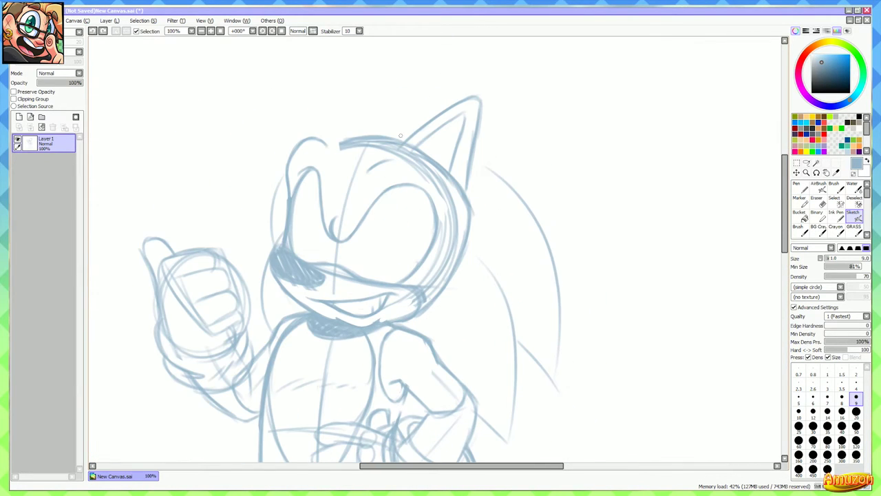
mouse_move(311, 137)
mouse_down()
mouse_move(332, 118)
mouse_move(440, 104)
mouse_move(549, 173)
mouse_move(526, 211)
mouse_up()
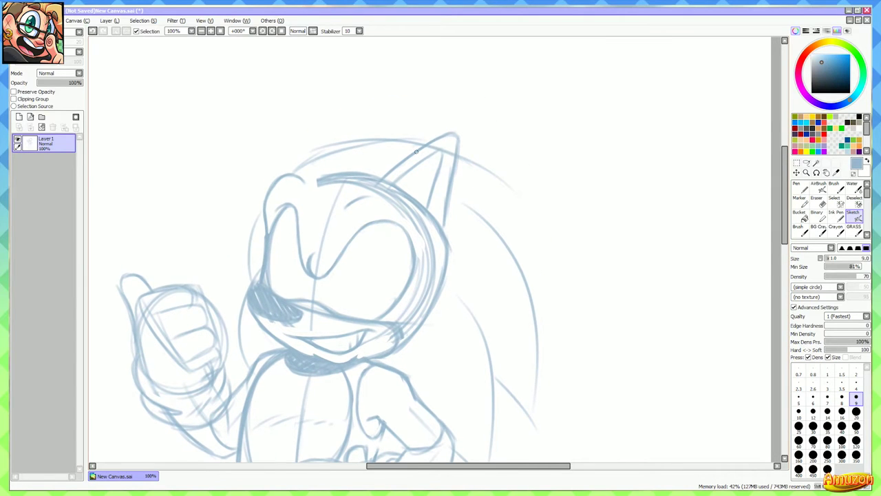
key(ctrl+z)
key(ctrl+z)
key(ctrl+z)
mouse_move(294, 171)
mouse_down()
mouse_move(418, 138)
mouse_move(510, 188)
mouse_move(557, 247)
mouse_up()
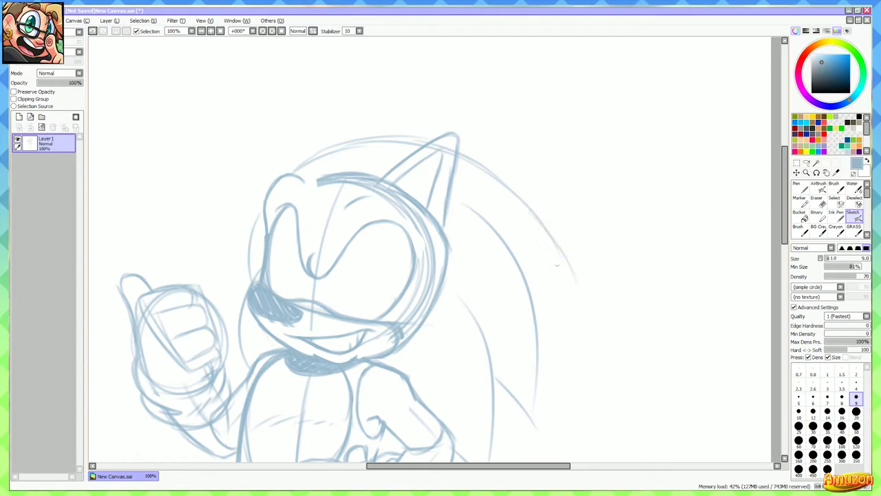
mouse_move(566, 291)
mouse_down()
mouse_move(530, 214)
mouse_move(430, 139)
mouse_move(508, 176)
mouse_move(570, 256)
mouse_move(569, 268)
mouse_move(542, 219)
mouse_move(581, 292)
mouse_move(544, 210)
mouse_up()
key(ctrl+z)
key(ctrl+z)
key(ctrl+z)
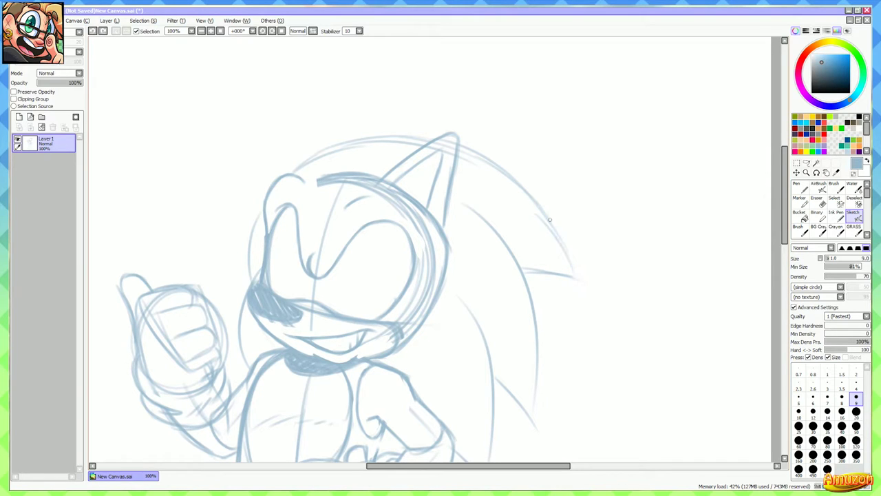
mouse_move(584, 289)
mouse_down()
mouse_move(692, 259)
mouse_move(702, 314)
mouse_move(687, 327)
mouse_up()
Try to sketch the far ear as a pointed triangle rising from the brow bulge
scroll(368, 240, up, 2)
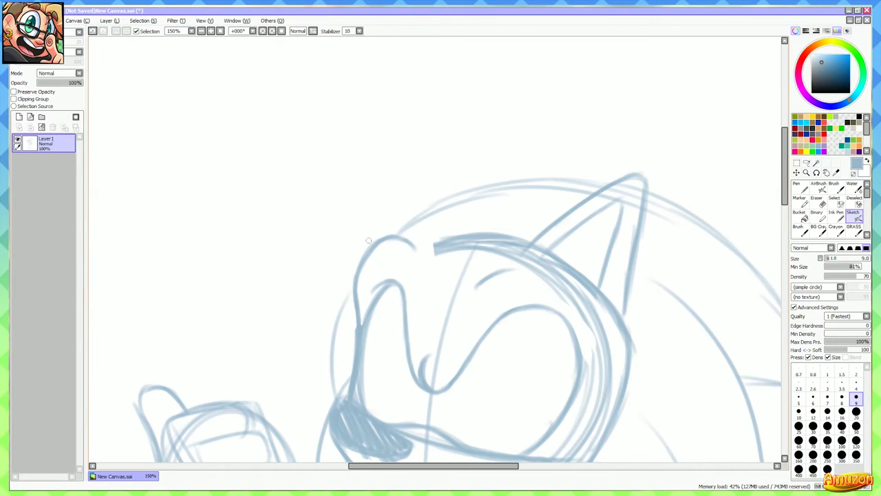
mouse_move(360, 265)
mouse_down()
mouse_move(347, 229)
mouse_move(340, 122)
mouse_move(455, 198)
mouse_up()
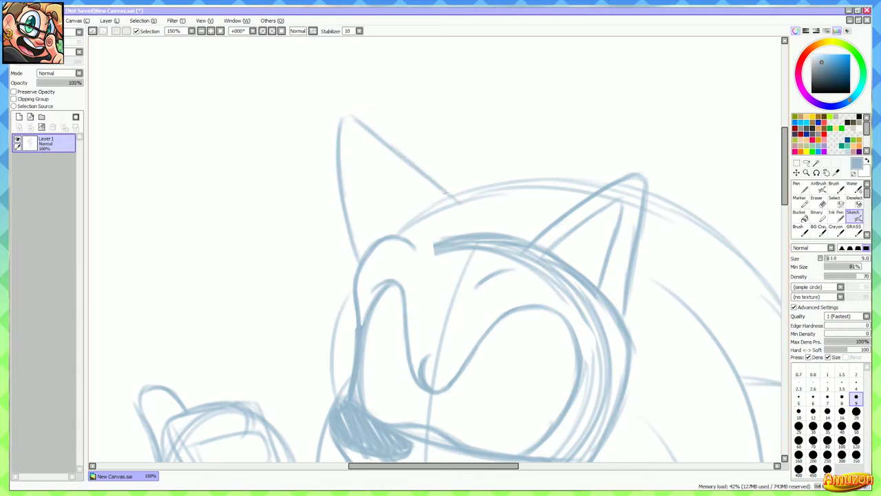
scroll(454, 198, down, 1)
key(ctrl+z)
key(ctrl+z)
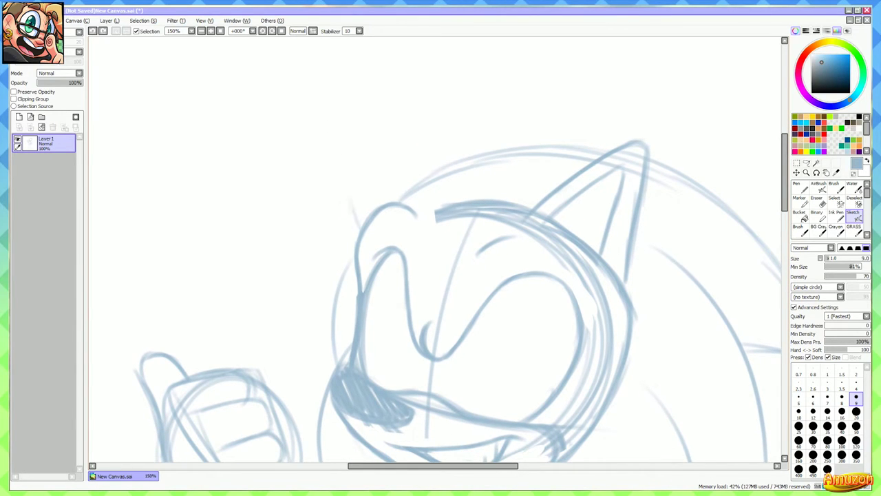
mouse_move(355, 245)
mouse_down()
mouse_move(337, 200)
mouse_move(325, 123)
mouse_move(375, 140)
mouse_move(422, 174)
mouse_up()
drag(356, 127, 434, 179)
key(ctrl+z)
key(ctrl+z)
key(ctrl+z)
Sketch the far ear above the brow bulge with a curved front edge, a rounded tip and a back edge meeting the top quill
mouse_move(331, 122)
mouse_down()
mouse_move(349, 123)
mouse_move(426, 175)
mouse_up()
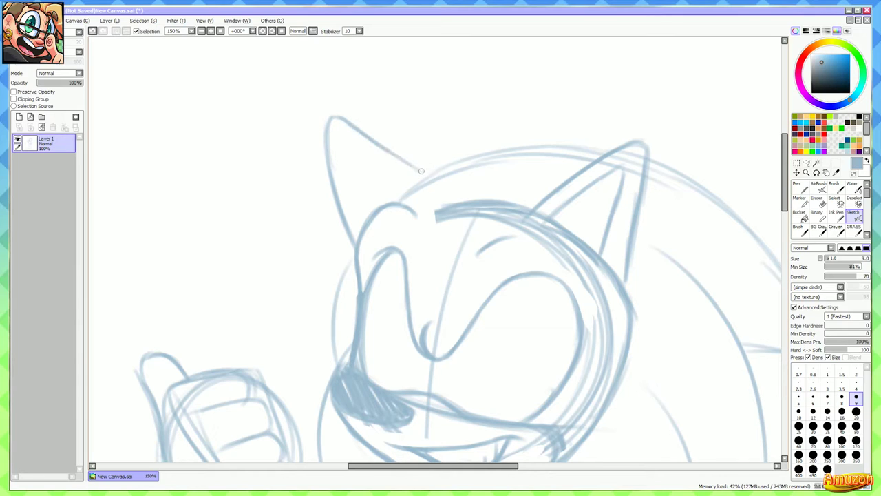
key(ctrl+z)
key(ctrl+z)
key(ctrl+z)
key(ctrl+z)
mouse_move(325, 144)
mouse_down()
mouse_move(328, 121)
mouse_move(427, 178)
mouse_up()
mouse_move(362, 139)
mouse_down()
mouse_move(417, 168)
mouse_move(321, 104)
mouse_move(359, 129)
mouse_move(329, 121)
mouse_move(332, 191)
mouse_up()
key(ctrl+z)
key(ctrl+z)
key(ctrl+z)
key(ctrl+z)
key(ctrl+z)
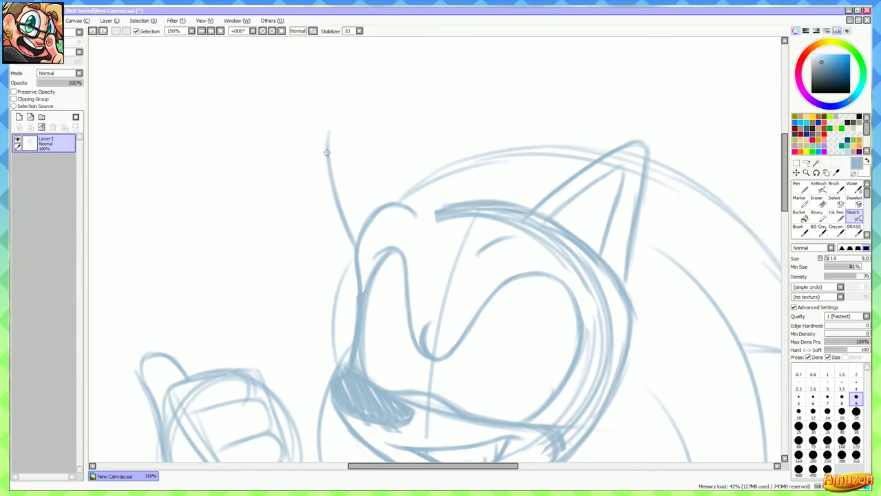
mouse_move(327, 152)
mouse_down()
mouse_move(344, 125)
mouse_move(338, 123)
mouse_move(434, 177)
mouse_up()
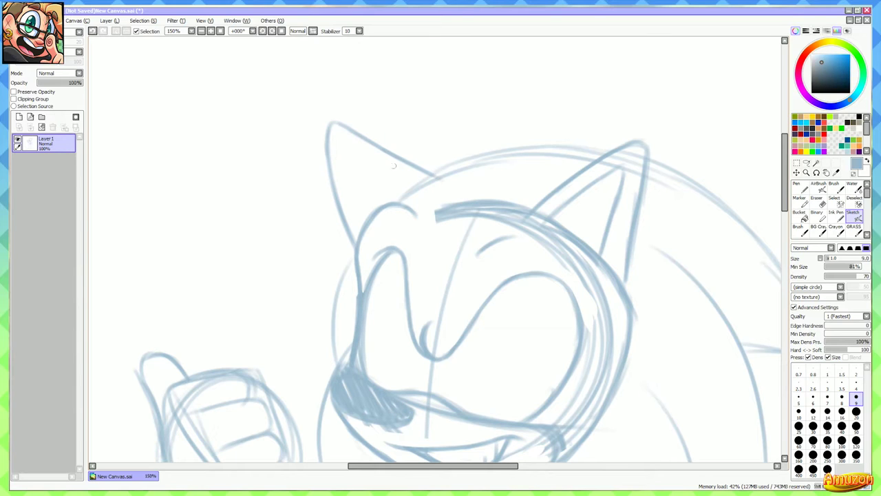
Sketch a narrow triangle inside the far ear for the inner ear and reinforce the ear's outer front edge
drag(335, 145, 390, 194)
key(ctrl+z)
key(ctrl+z)
drag(335, 143, 397, 201)
drag(337, 147, 355, 219)
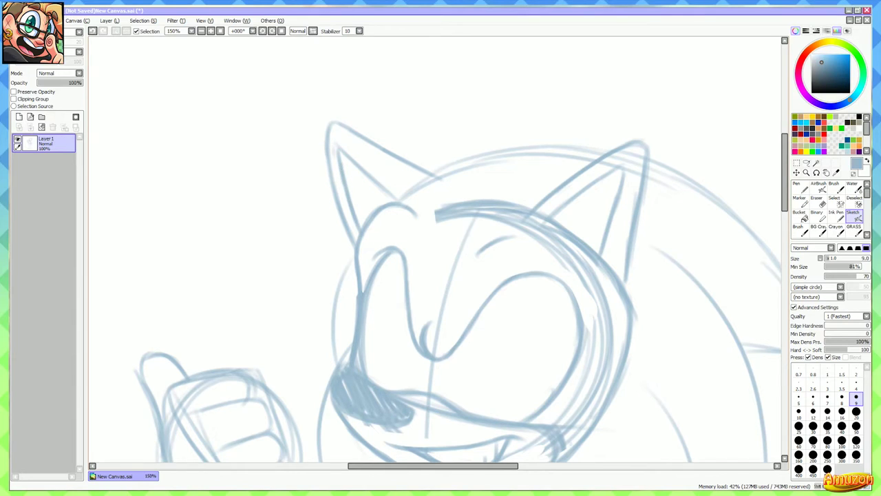
drag(427, 248, 402, 253)
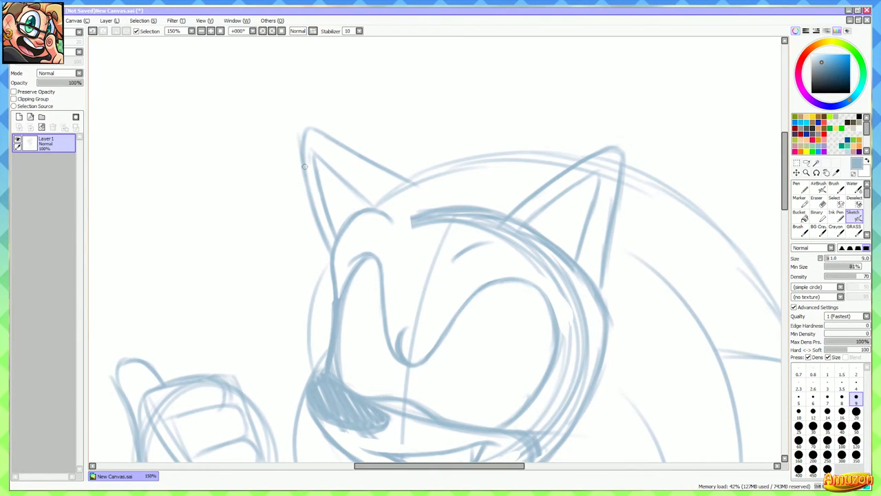
mouse_move(311, 192)
mouse_down()
mouse_move(331, 255)
mouse_move(410, 133)
mouse_move(375, 238)
mouse_up()
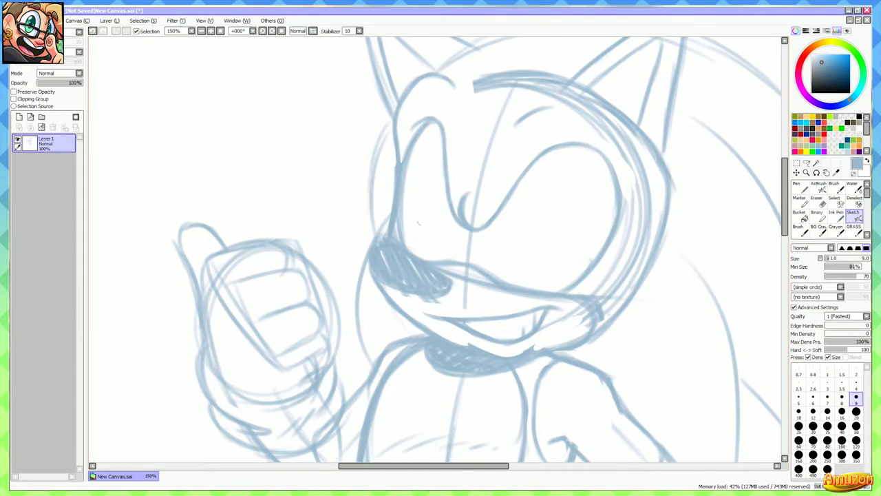
Erase the thick head outline across the forehead, through the near ear's base and down the back of the head
scroll(516, 234, down, 2)
drag(517, 234, 430, 172)
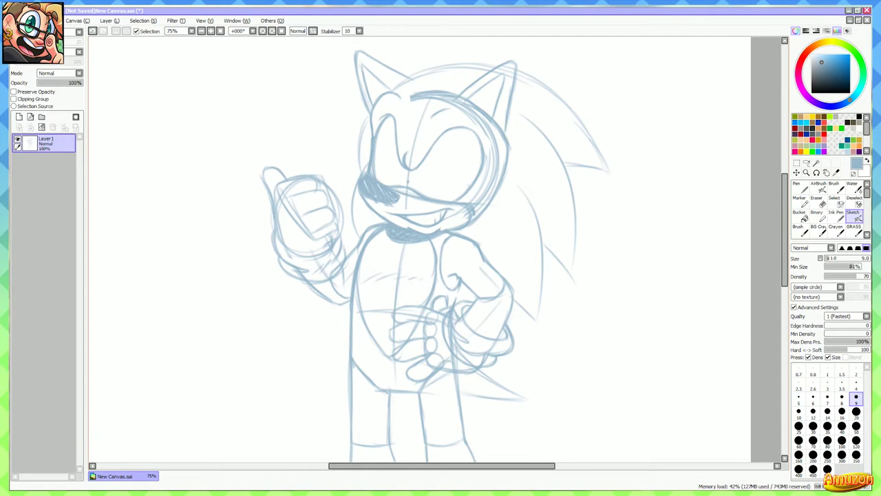
scroll(409, 182, down, 4)
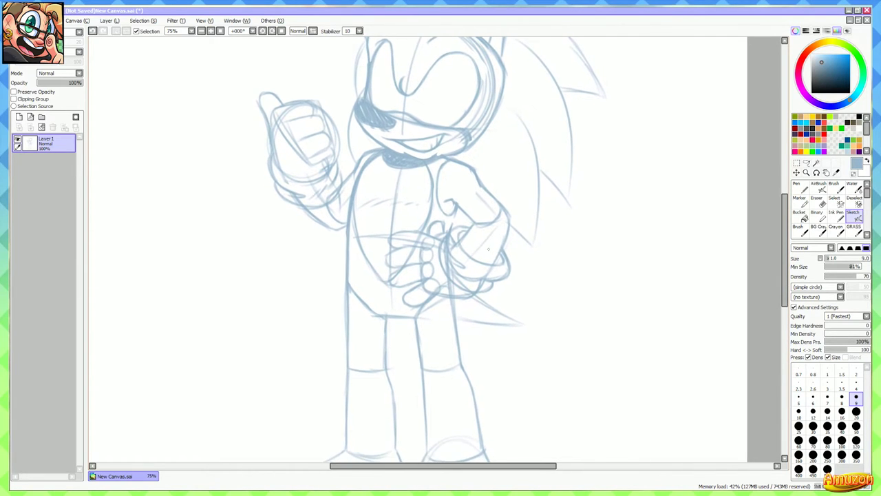
mouse_move(489, 249)
mouse_down()
mouse_move(485, 234)
mouse_move(482, 244)
mouse_up()
scroll(490, 249, down, 1)
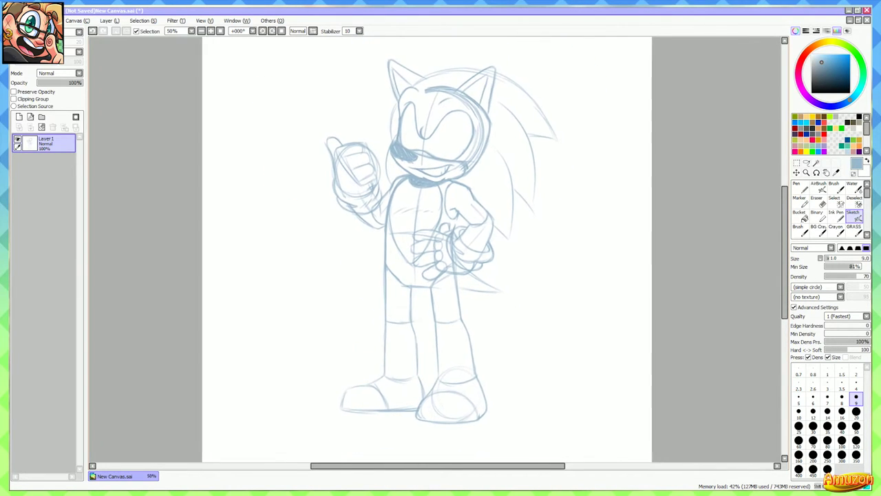
scroll(385, 182, up, 5)
key(e)
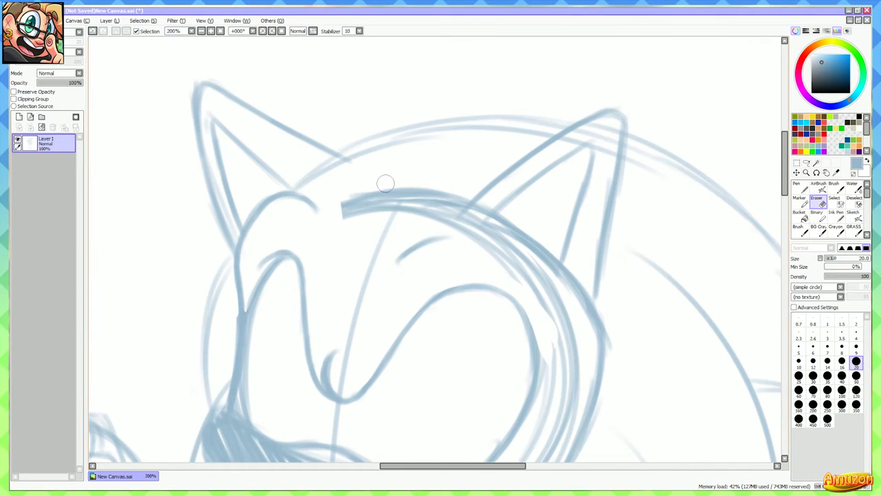
mouse_move(384, 183)
mouse_down()
mouse_move(355, 209)
mouse_move(353, 201)
mouse_move(417, 171)
mouse_move(386, 204)
mouse_move(419, 185)
mouse_move(421, 204)
mouse_move(451, 197)
mouse_move(443, 214)
mouse_move(408, 216)
mouse_move(504, 244)
mouse_move(493, 244)
mouse_move(548, 271)
mouse_move(538, 276)
mouse_move(552, 309)
mouse_move(544, 312)
mouse_move(576, 330)
mouse_move(557, 377)
mouse_move(592, 384)
mouse_move(613, 345)
mouse_move(572, 293)
mouse_move(577, 255)
mouse_move(585, 261)
mouse_move(589, 325)
mouse_move(601, 333)
mouse_move(591, 359)
mouse_move(575, 350)
mouse_move(562, 393)
mouse_move(567, 439)
mouse_up()
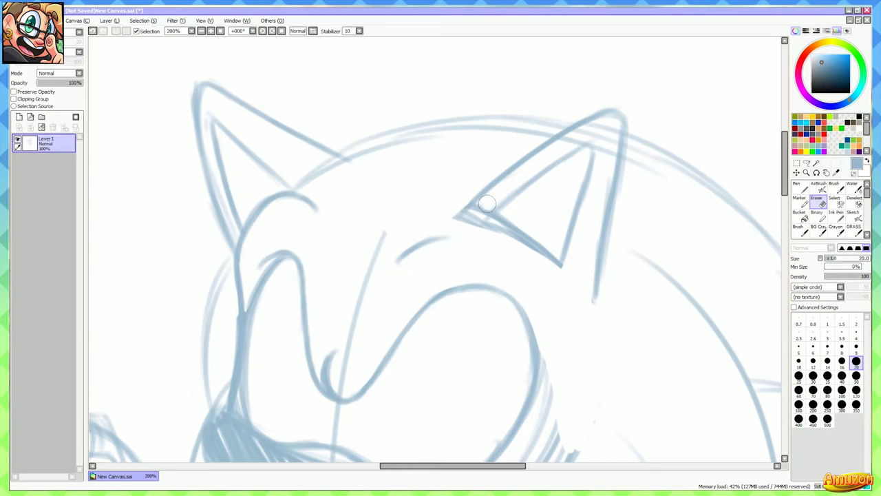
mouse_move(488, 204)
mouse_down()
mouse_move(462, 220)
mouse_move(485, 205)
mouse_move(466, 236)
mouse_move(521, 209)
mouse_move(480, 230)
mouse_move(529, 209)
mouse_move(547, 221)
mouse_move(548, 256)
mouse_up()
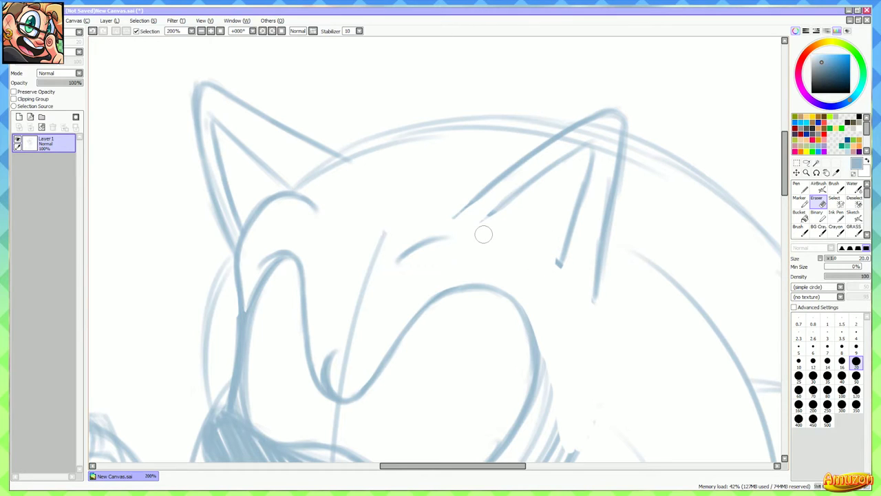
Redraw the near inner ear's base as a clean curve joining its two sides
key(b)
mouse_move(504, 208)
mouse_down()
mouse_move(480, 221)
mouse_move(559, 264)
mouse_move(475, 222)
mouse_move(510, 238)
mouse_move(523, 182)
mouse_move(544, 180)
mouse_move(472, 229)
mouse_move(561, 276)
mouse_up()
key(e)
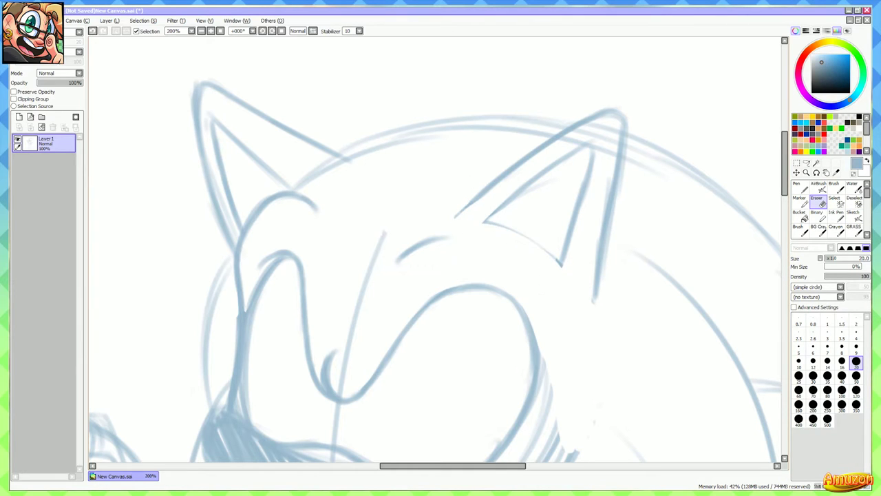
key(b)
drag(485, 223, 545, 257)
mouse_move(506, 232)
mouse_down()
mouse_move(560, 266)
mouse_move(545, 139)
mouse_up()
Erase the leftover head outline strokes beside the eye and the stray lines inside the back of the muzzle
scroll(585, 246, down, 3)
drag(589, 156, 564, 162)
scroll(574, 124, down, 1)
scroll(481, 243, up, 3)
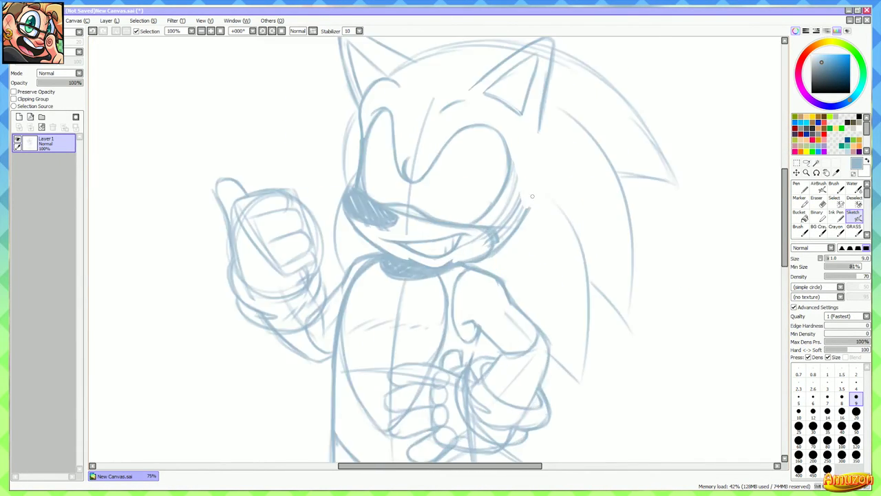
key(e)
mouse_move(451, 238)
mouse_down()
mouse_move(481, 281)
mouse_move(479, 258)
mouse_move(457, 299)
mouse_move(491, 284)
mouse_move(481, 225)
mouse_move(505, 188)
mouse_move(516, 128)
mouse_move(500, 195)
mouse_move(502, 240)
mouse_move(511, 132)
mouse_up()
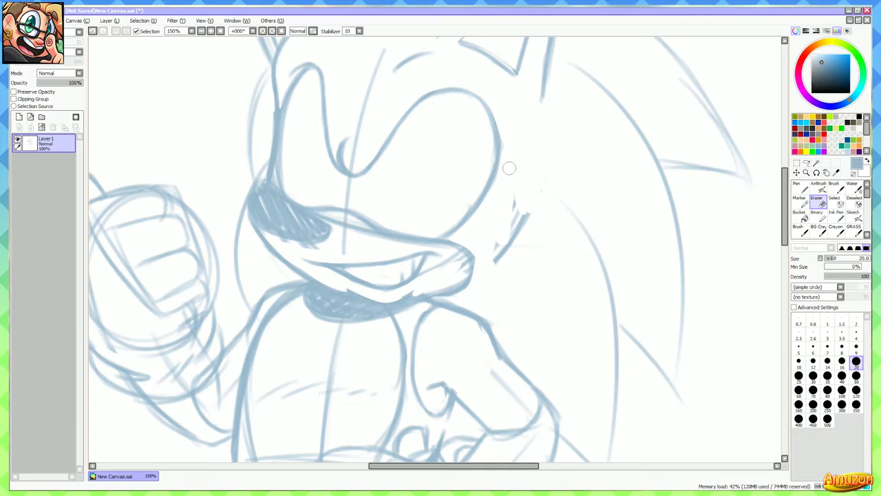
drag(509, 168, 521, 210)
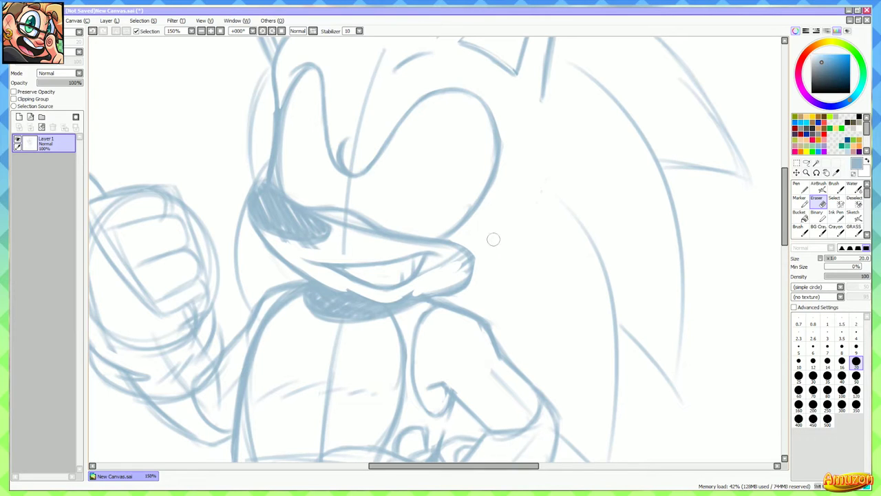
scroll(497, 260, up, 2)
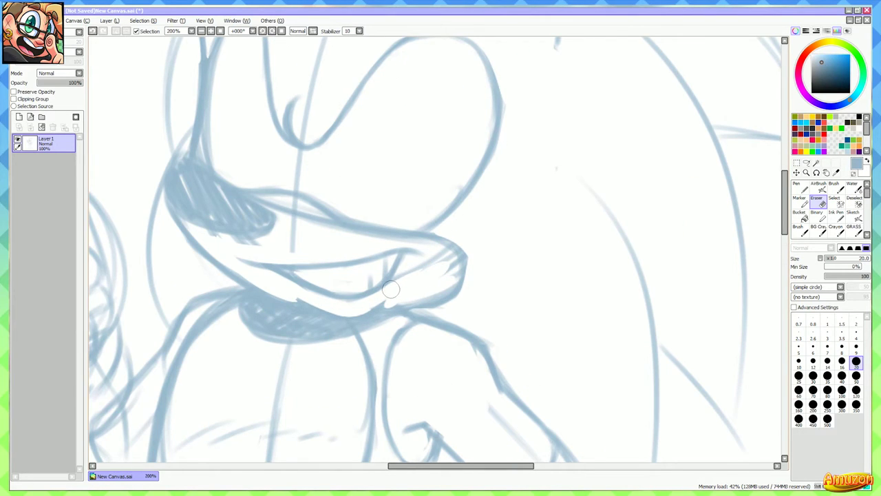
mouse_move(433, 262)
mouse_down()
mouse_move(425, 285)
mouse_move(428, 271)
mouse_move(398, 300)
mouse_move(442, 287)
mouse_up()
mouse_move(387, 305)
mouse_down()
mouse_move(455, 277)
mouse_move(454, 265)
mouse_up()
Redraw the muzzle's rounded back corner and its lower edge running toward the chin
scroll(448, 260, up, 1)
key(n)
mouse_move(359, 331)
mouse_down()
mouse_move(441, 313)
mouse_move(392, 333)
mouse_move(466, 280)
mouse_move(546, 253)
mouse_up()
key(ctrl+z)
key(ctrl+z)
drag(577, 196, 538, 254)
drag(569, 230, 501, 265)
drag(548, 244, 441, 271)
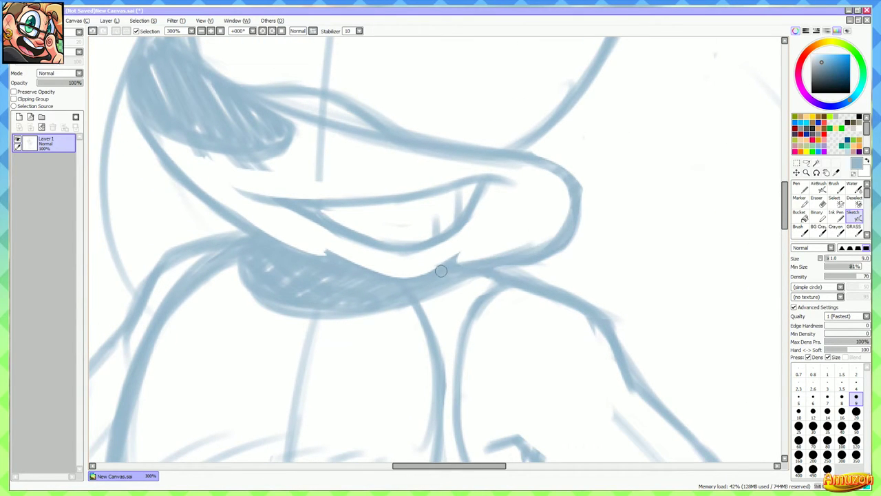
mouse_move(523, 252)
mouse_down()
mouse_move(565, 219)
mouse_move(549, 175)
mouse_up()
drag(575, 266, 470, 268)
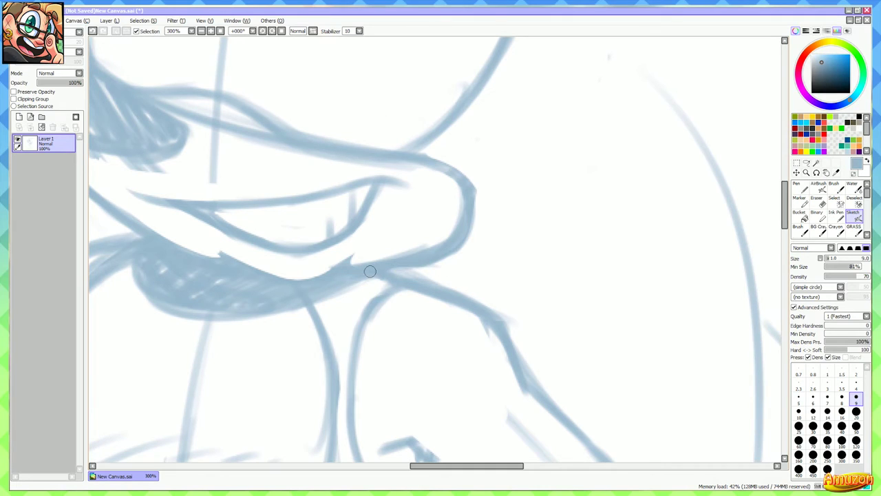
Sketch a short line running back from under the muzzle's rear corner toward the quills
drag(381, 273, 527, 276)
drag(411, 275, 566, 263)
scroll(544, 255, down, 2)
mouse_move(496, 255)
mouse_down()
mouse_move(462, 292)
mouse_move(508, 297)
mouse_up()
key(ctrl+z)
key(ctrl+z)
key(ctrl+z)
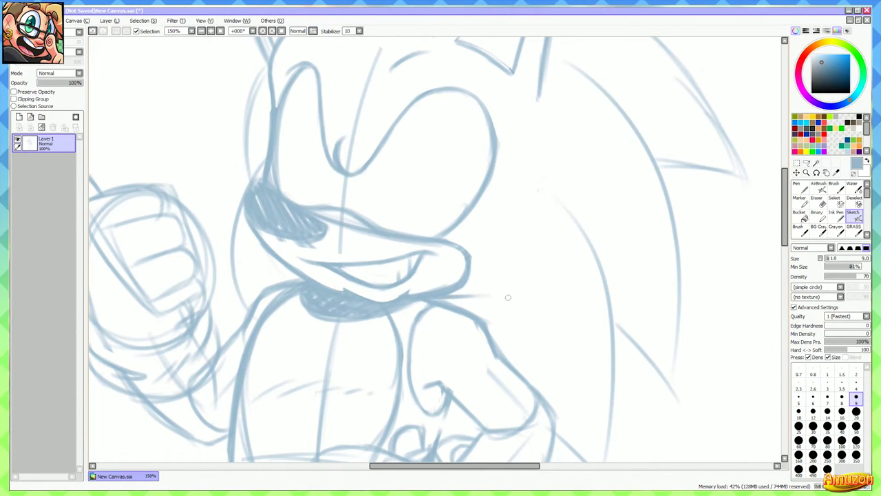
Erase the far shoe's rough upper contour and redraw it as one clean curve from ankle to toe
scroll(499, 309, down, 2)
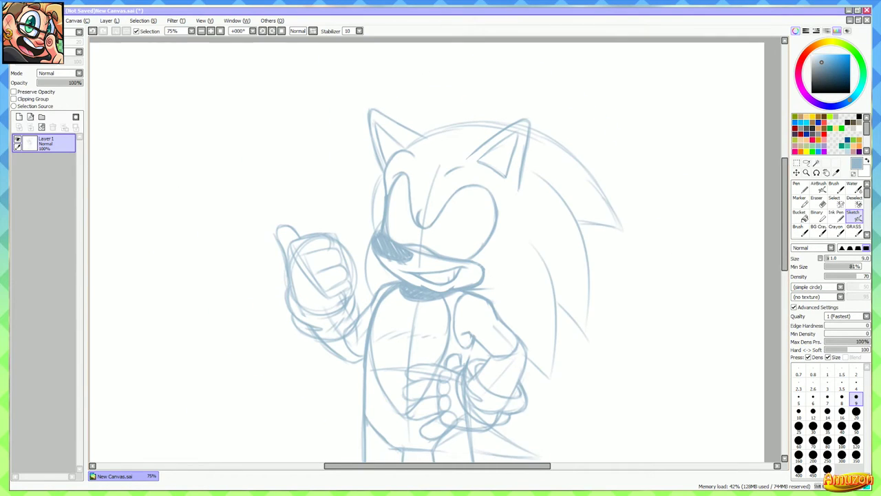
scroll(455, 310, down, 1)
drag(413, 427, 379, 337)
scroll(377, 336, up, 3)
key(e)
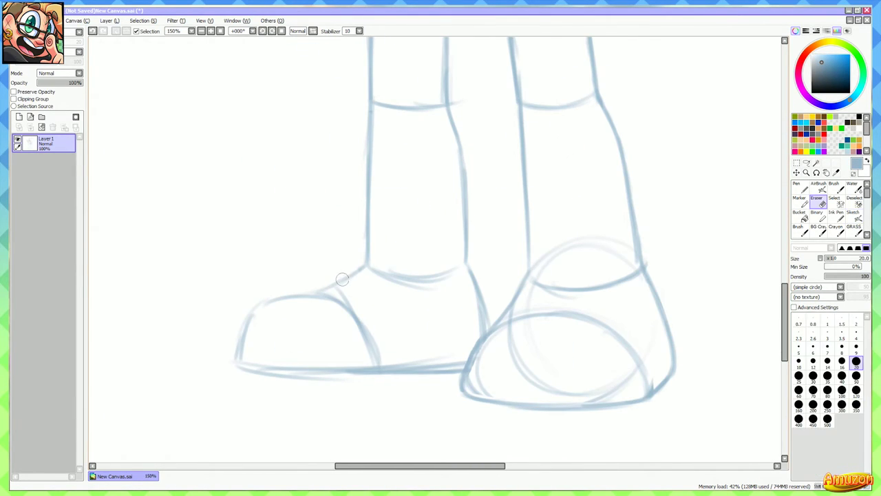
drag(365, 271, 262, 297)
key(e)
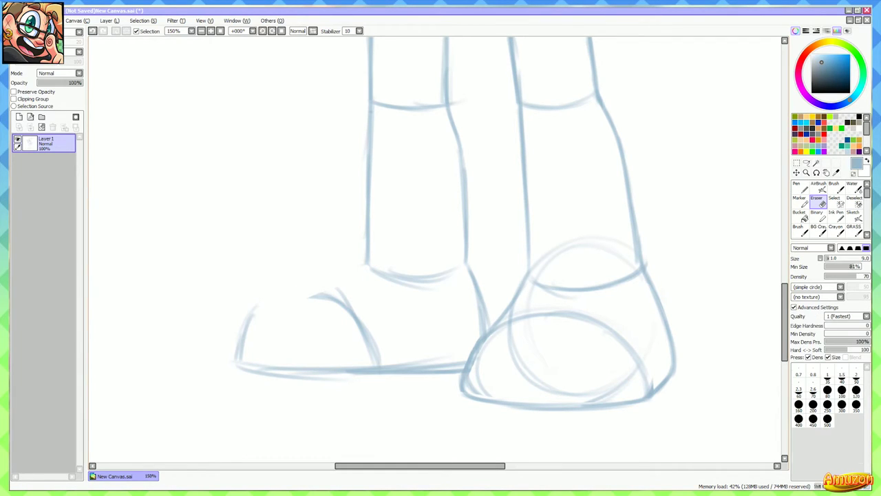
mouse_move(369, 263)
mouse_down()
mouse_move(318, 288)
mouse_move(273, 289)
mouse_move(248, 313)
mouse_move(234, 350)
mouse_move(431, 369)
mouse_up()
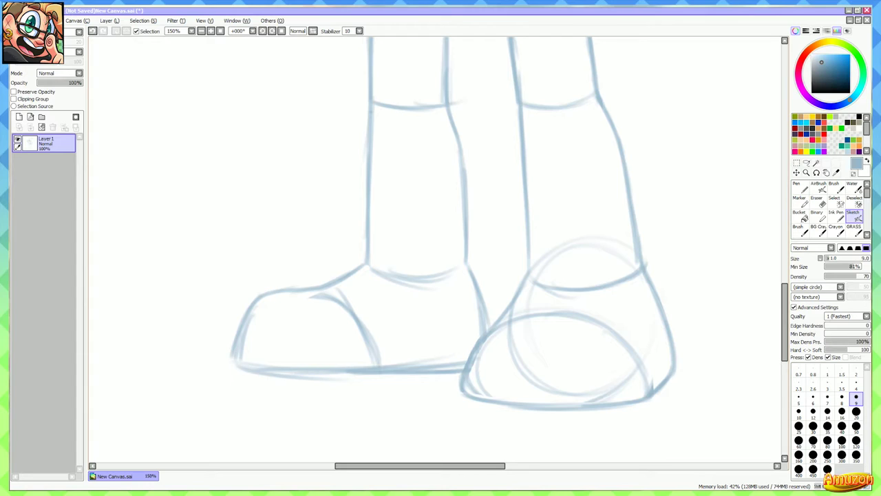
Erase the near shoe's rough toe-cap curve and construction lines, and redraw its front outline from the ankle to the sole
mouse_move(541, 268)
mouse_down()
mouse_move(460, 266)
mouse_move(389, 374)
mouse_move(425, 324)
mouse_move(513, 312)
mouse_move(554, 354)
mouse_up()
key(e)
key(b)
mouse_move(448, 272)
mouse_down()
mouse_move(406, 318)
mouse_move(381, 363)
mouse_move(391, 372)
mouse_up()
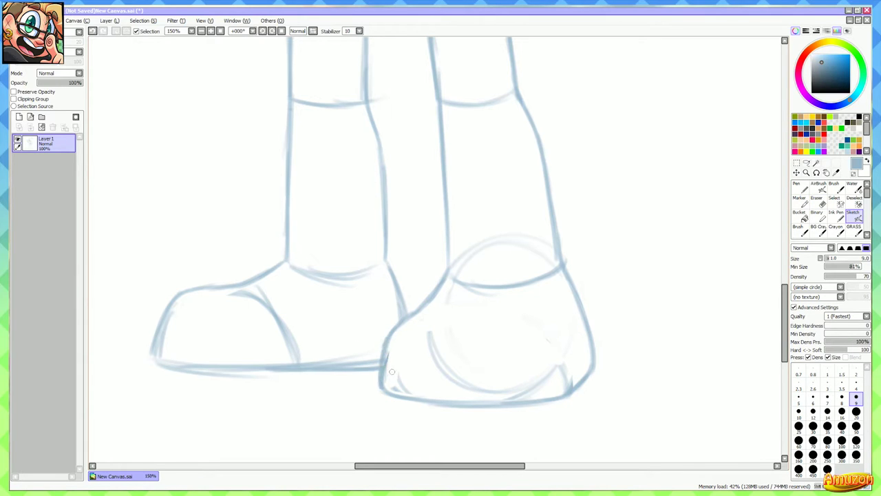
Redraw the near shoe's toe cap as one clean arc from the instep over to the back of the sole
mouse_move(401, 320)
mouse_down()
mouse_move(478, 307)
mouse_move(555, 333)
mouse_move(485, 317)
mouse_up()
key(ctrl+z)
key(ctrl+z)
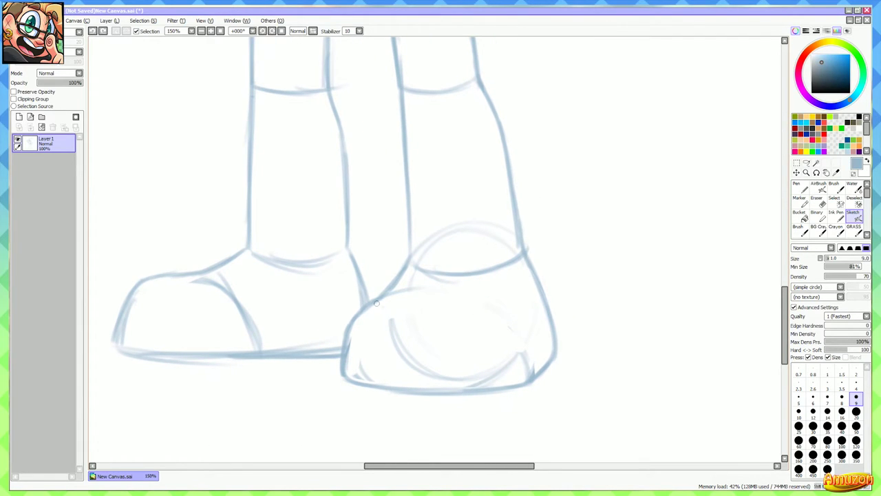
mouse_move(378, 301)
mouse_down()
mouse_move(435, 289)
mouse_move(515, 331)
mouse_move(529, 364)
mouse_up()
drag(512, 335, 530, 372)
drag(475, 300, 524, 351)
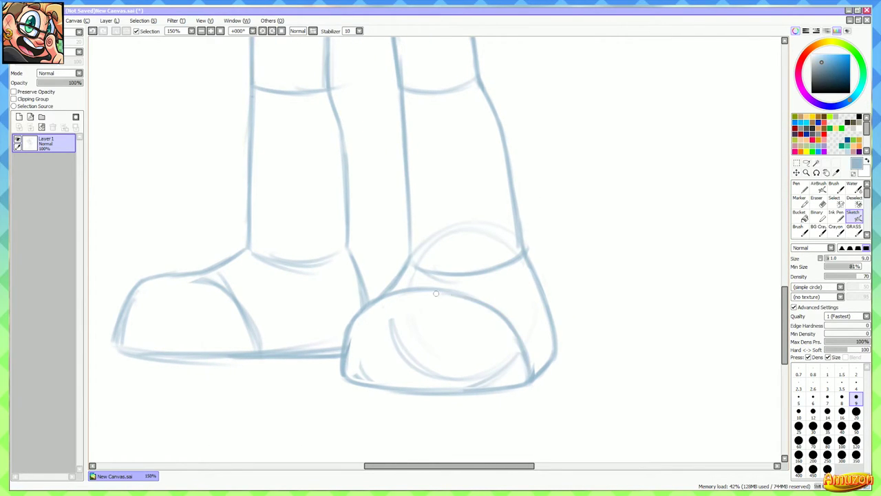
drag(434, 292, 526, 349)
drag(269, 290, 421, 291)
mouse_move(349, 279)
mouse_down()
mouse_move(396, 320)
mouse_move(411, 352)
mouse_up()
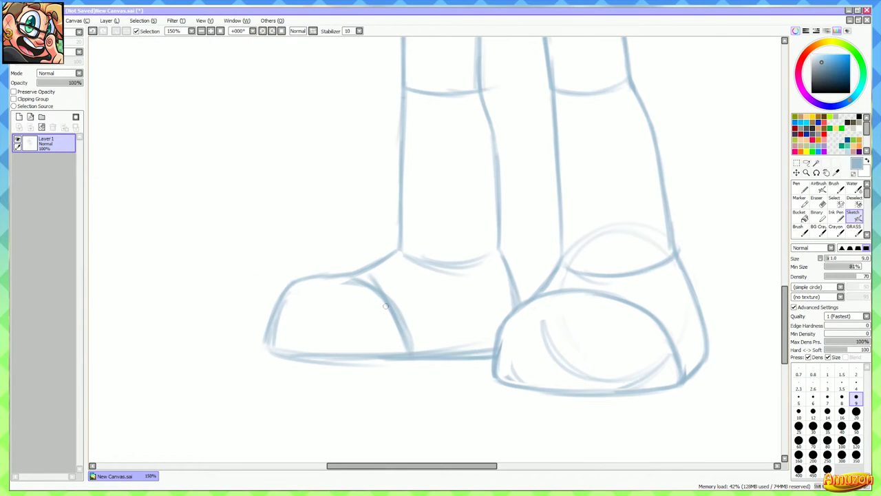
key(ctrl+z)
key(ctrl+z)
drag(349, 274, 389, 350)
mouse_move(384, 263)
mouse_down()
mouse_move(431, 329)
mouse_move(437, 354)
mouse_up()
key(ctrl+z)
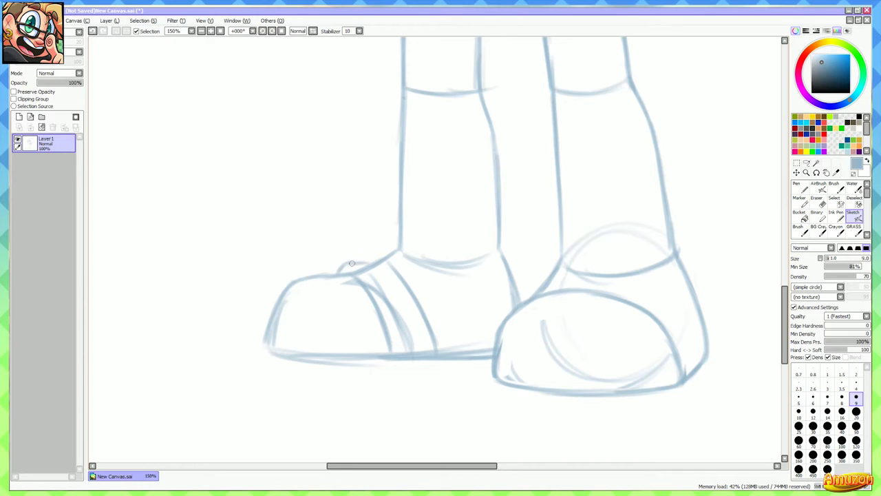
drag(378, 252, 416, 309)
key(ctrl+z)
key(ctrl+z)
key(ctrl+z)
key(ctrl+z)
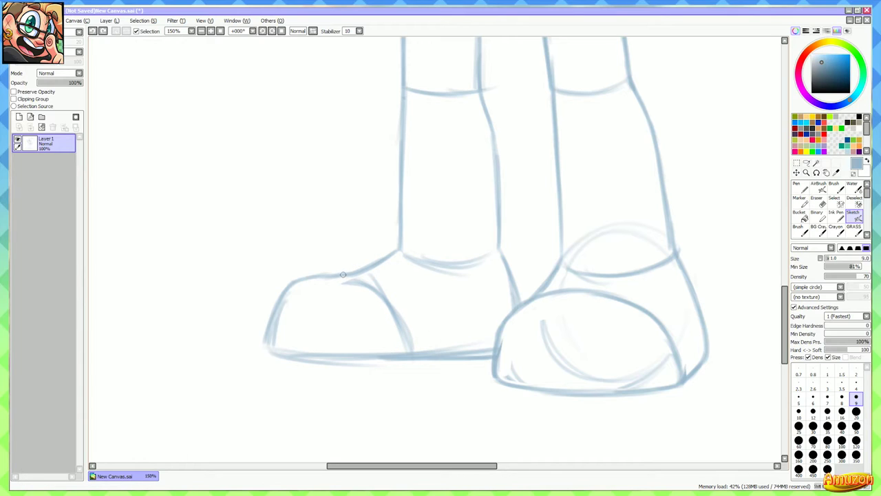
Sketch the strap across the far shoe, with curved front and back edges and a raised bump over the instep
drag(343, 274, 373, 349)
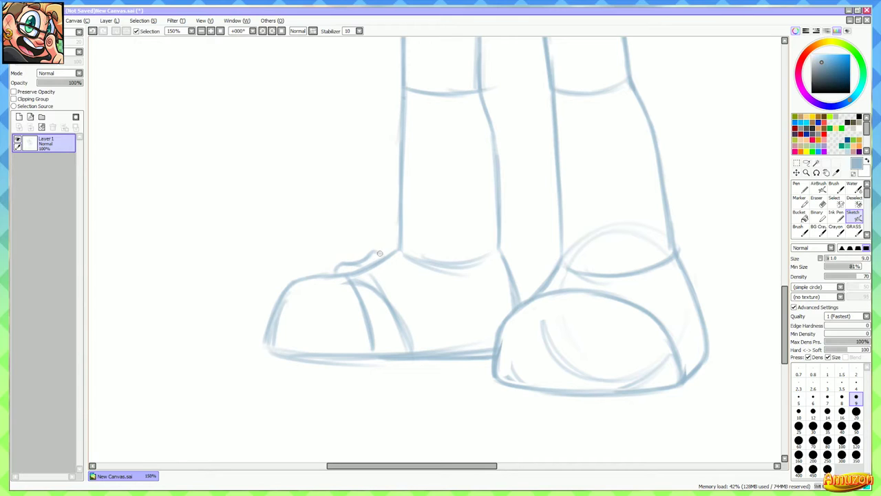
mouse_move(379, 254)
mouse_down()
mouse_move(395, 251)
mouse_move(432, 348)
mouse_up()
drag(560, 313, 436, 281)
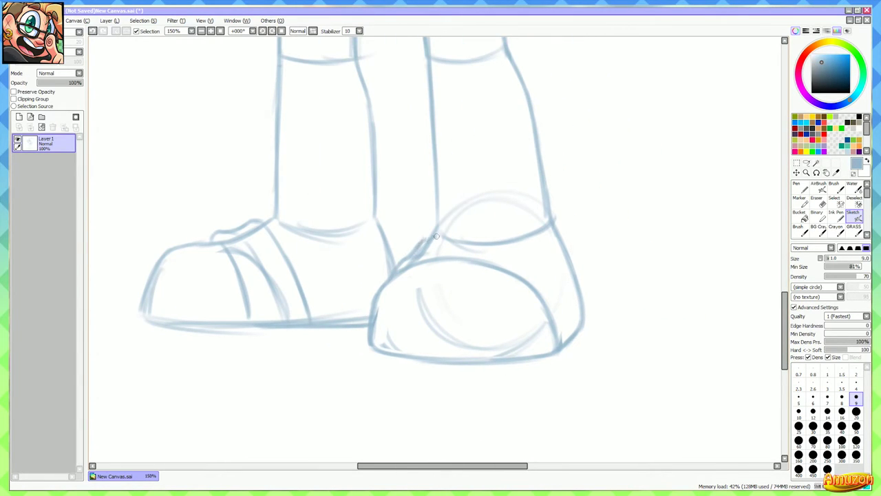
mouse_move(436, 236)
mouse_down()
mouse_move(495, 239)
mouse_move(530, 254)
mouse_move(566, 312)
mouse_up()
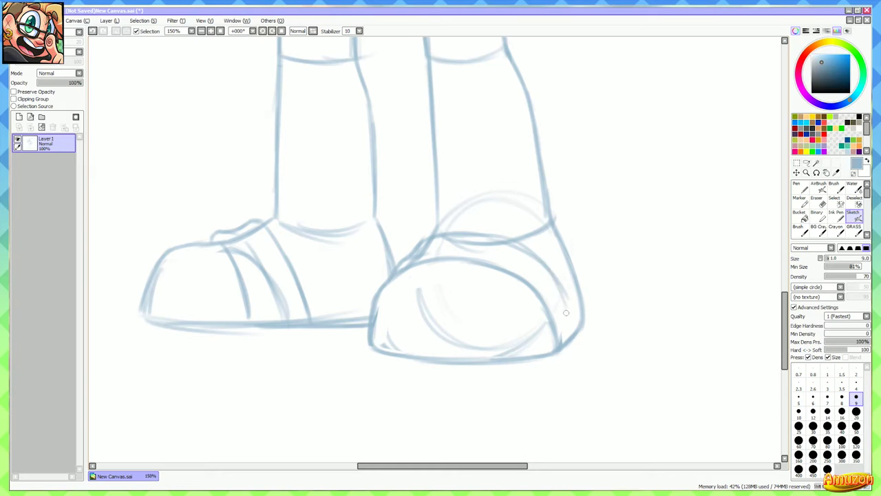
key(ctrl+z)
key(ctrl+z)
key(ctrl+z)
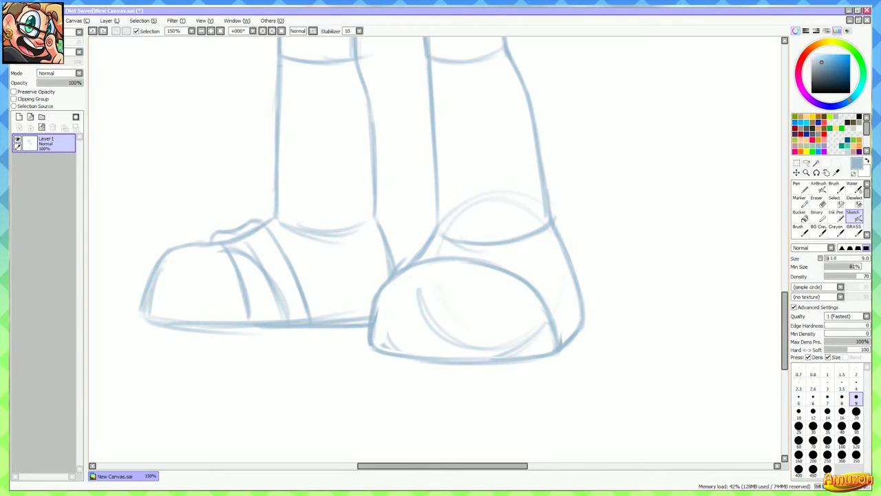
mouse_move(395, 270)
mouse_down()
mouse_move(409, 258)
mouse_move(407, 266)
mouse_move(504, 239)
mouse_move(543, 261)
mouse_up()
key(ctrl+z)
key(ctrl+z)
Sketch the near shoe's strap as a curve above the toe cap, running from the instep down to the heel side
drag(515, 243, 557, 278)
mouse_move(429, 247)
mouse_down()
mouse_move(490, 238)
mouse_move(561, 286)
mouse_up()
drag(561, 289, 568, 319)
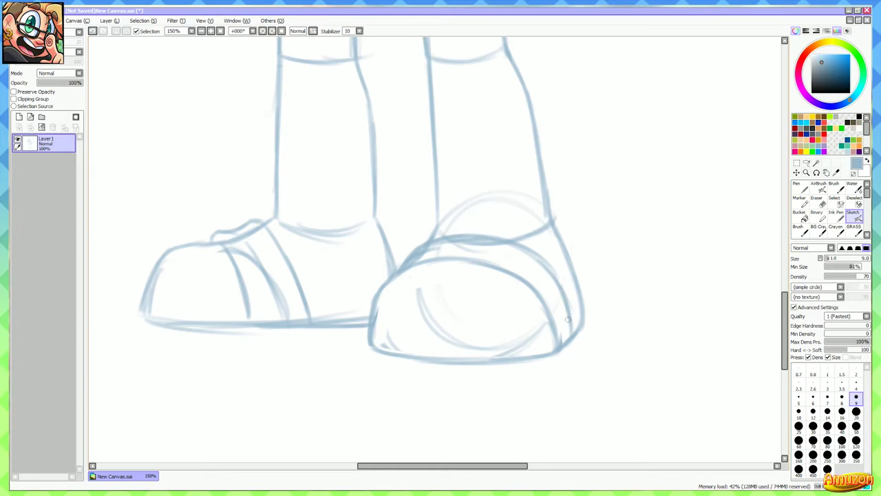
Strengthen the near shoe's heel contour and redraw the curve of its ankle opening
mouse_move(526, 256)
mouse_down()
mouse_move(563, 322)
mouse_move(537, 323)
mouse_up()
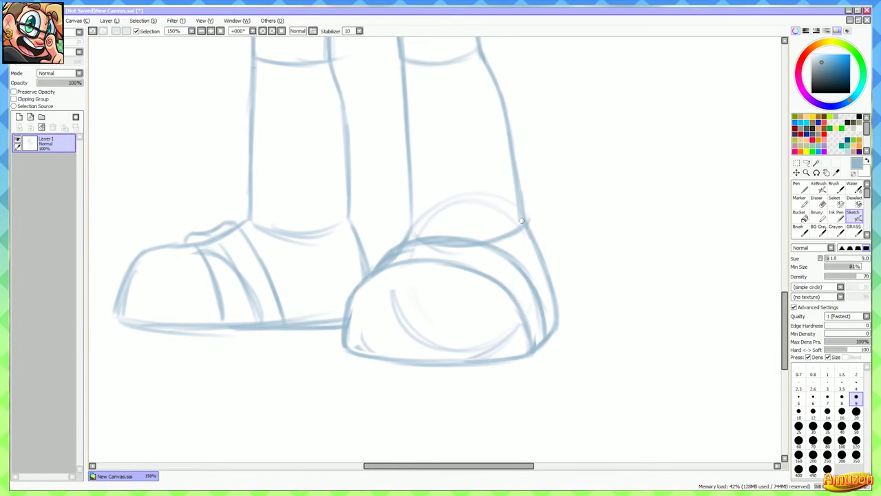
drag(521, 221, 548, 298)
drag(509, 212, 523, 307)
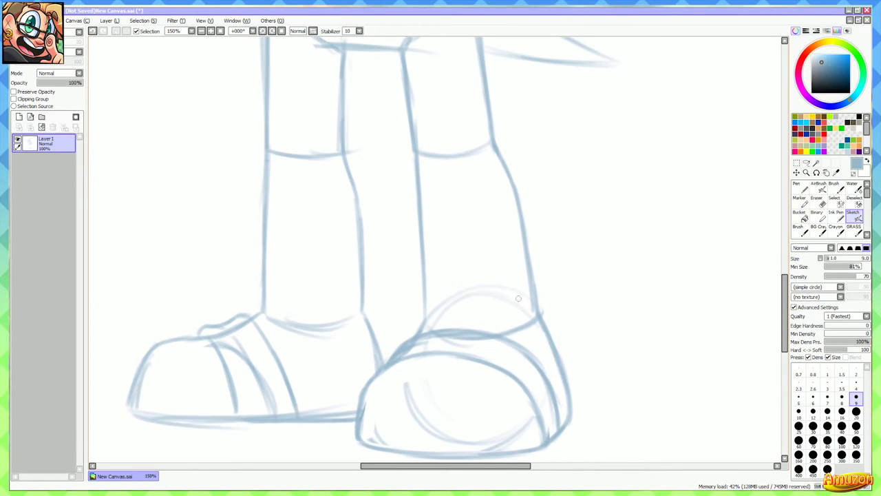
scroll(518, 298, down, 1)
scroll(475, 318, up, 1)
drag(446, 313, 539, 316)
drag(474, 318, 559, 308)
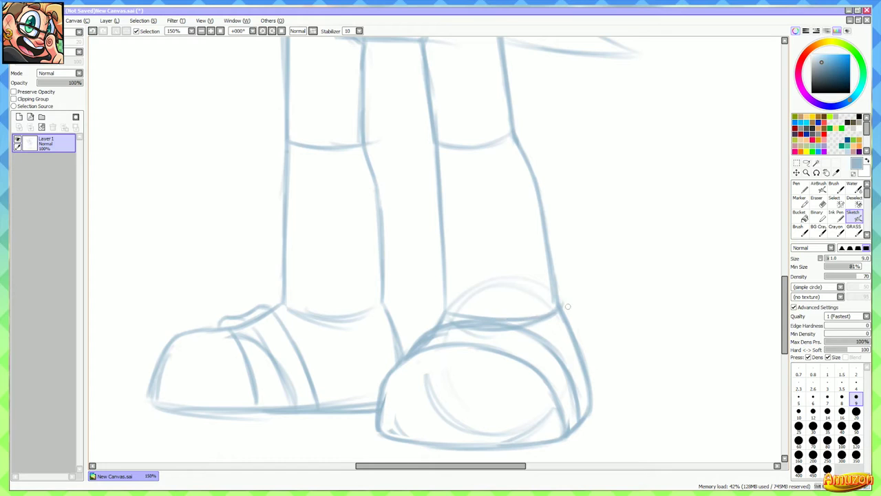
Examine the whole figure's proportions, from the head and hands down to the shoes
scroll(567, 306, down, 3)
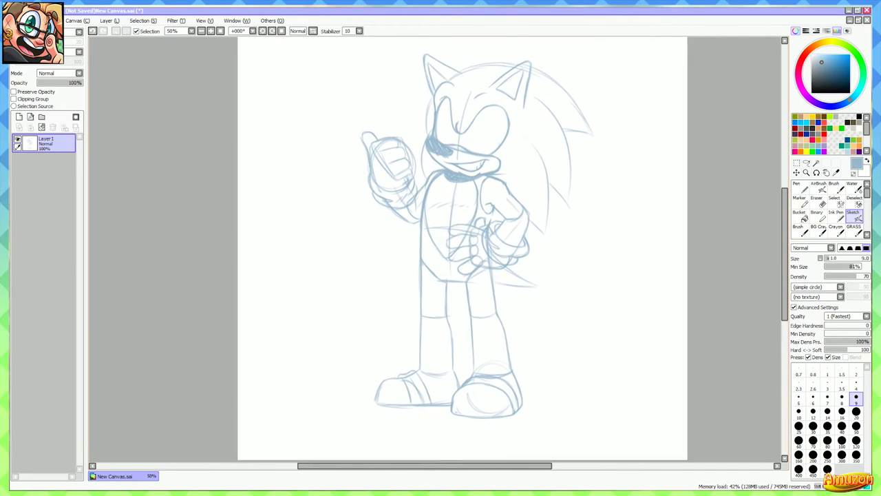
drag(498, 162, 477, 191)
scroll(478, 190, up, 2)
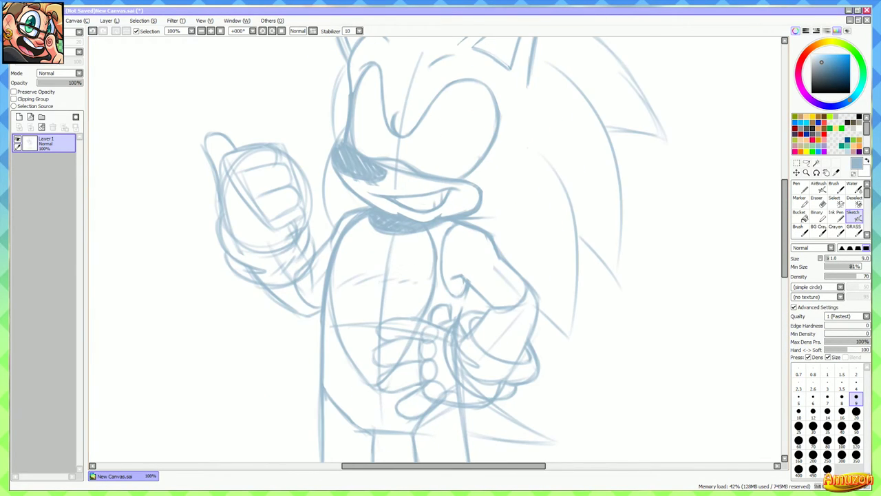
drag(402, 119, 439, 199)
scroll(438, 200, up, 2)
scroll(398, 180, down, 3)
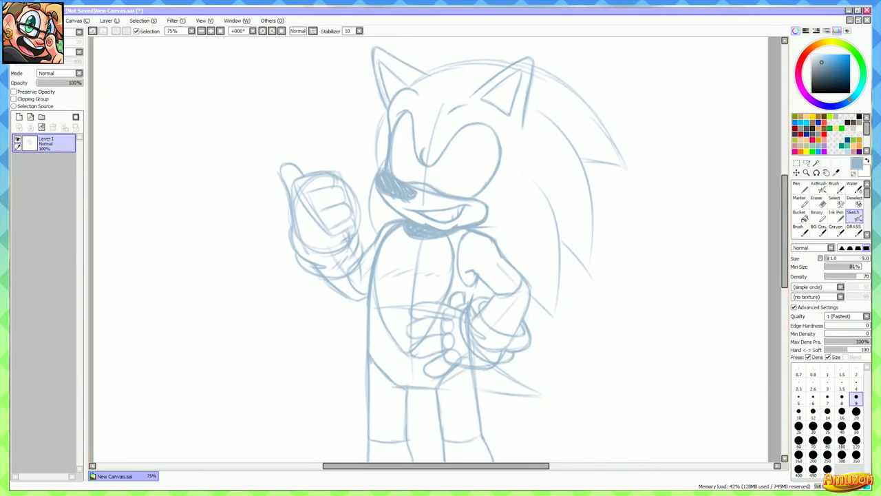
scroll(435, 248, down, 5)
scroll(435, 248, up, 2)
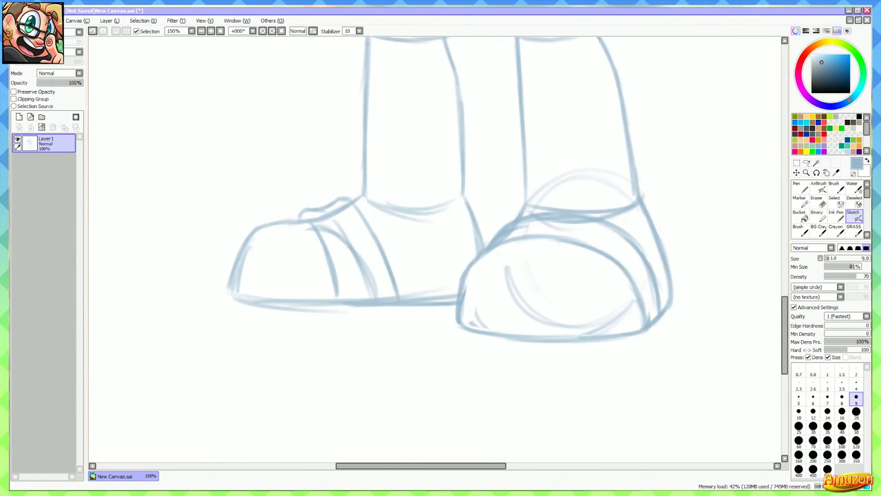
Sketch a thick flat sole beneath the far shoe, from the toe back to the near shoe
mouse_move(249, 293)
mouse_down()
mouse_move(366, 278)
mouse_move(476, 295)
mouse_move(549, 292)
mouse_up()
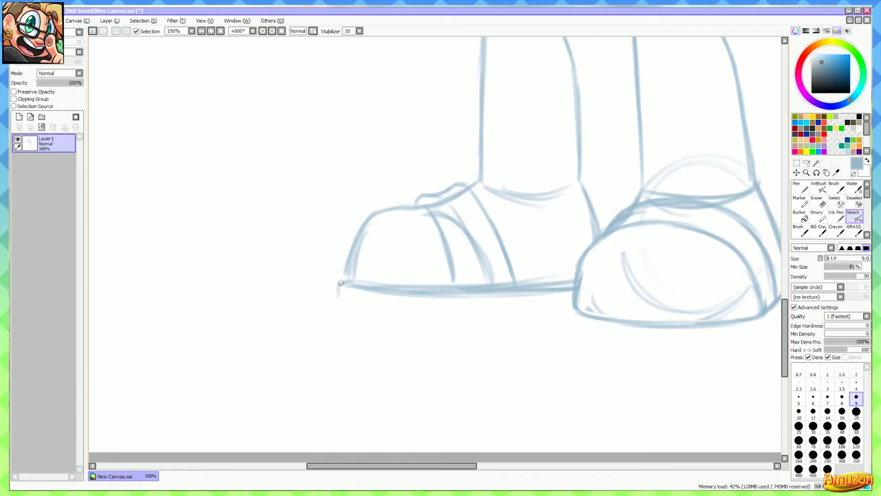
drag(346, 308, 495, 309)
mouse_move(394, 308)
mouse_down()
mouse_move(493, 309)
mouse_move(381, 308)
mouse_move(537, 310)
mouse_up()
drag(478, 311, 572, 309)
drag(443, 309, 558, 309)
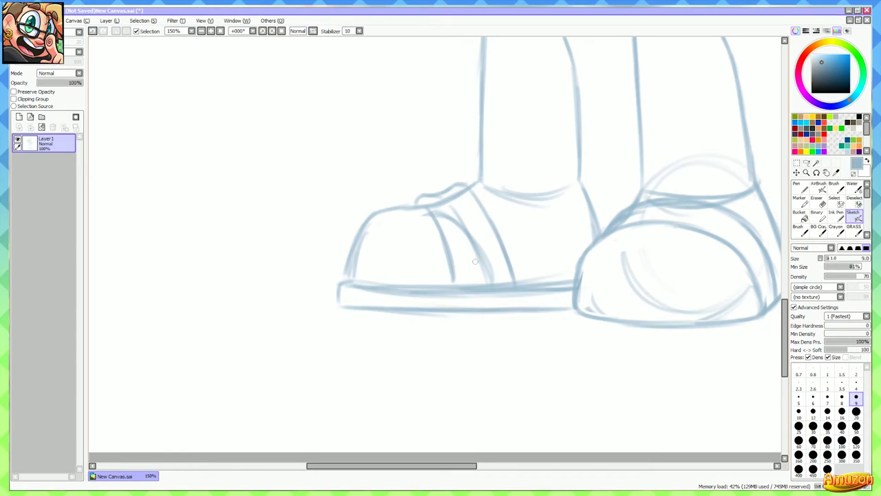
Sketch a rounded rectangular buckle with an inner opening on the heel-side end of the near shoe's strap
drag(476, 261, 434, 292)
mouse_move(389, 240)
mouse_down()
mouse_move(350, 238)
mouse_move(307, 284)
mouse_move(306, 300)
mouse_up()
drag(462, 231, 400, 275)
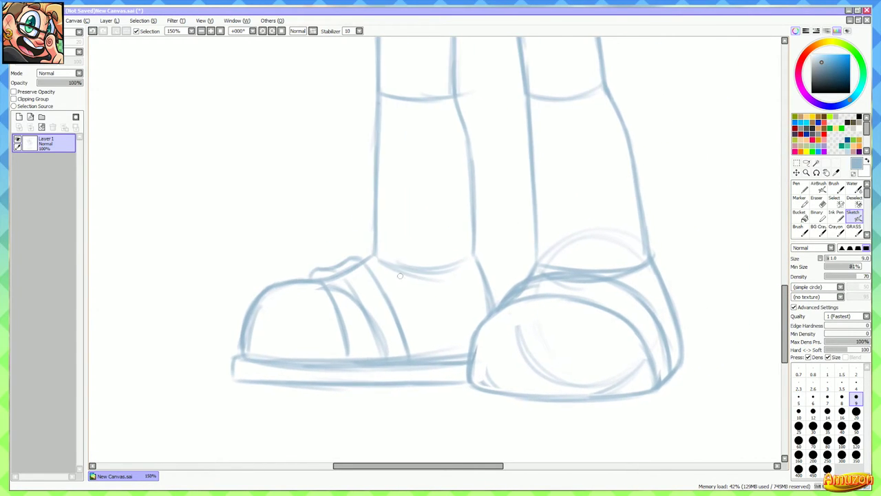
drag(562, 315, 443, 258)
scroll(521, 278, up, 1)
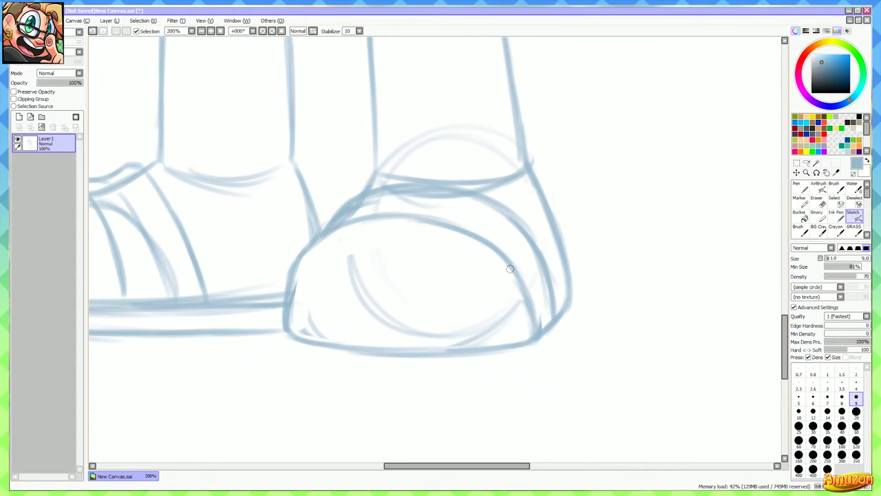
drag(510, 269, 528, 334)
mouse_move(507, 268)
mouse_down()
mouse_move(547, 246)
mouse_move(555, 257)
mouse_move(550, 249)
mouse_move(566, 307)
mouse_move(539, 341)
mouse_up()
drag(529, 273, 542, 319)
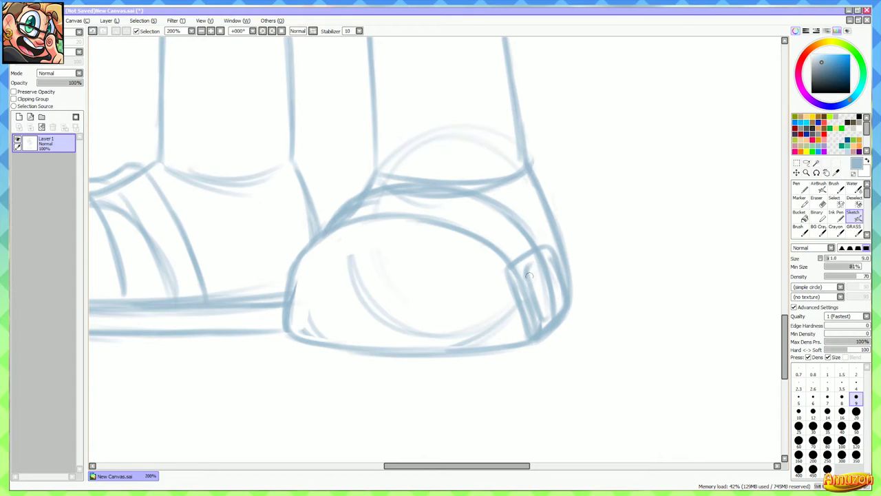
mouse_move(545, 285)
mouse_down()
mouse_move(530, 262)
mouse_move(522, 272)
mouse_move(532, 289)
mouse_move(543, 259)
mouse_move(548, 308)
mouse_move(525, 254)
mouse_move(539, 246)
mouse_up()
key(ctrl+z)
key(ctrl+z)
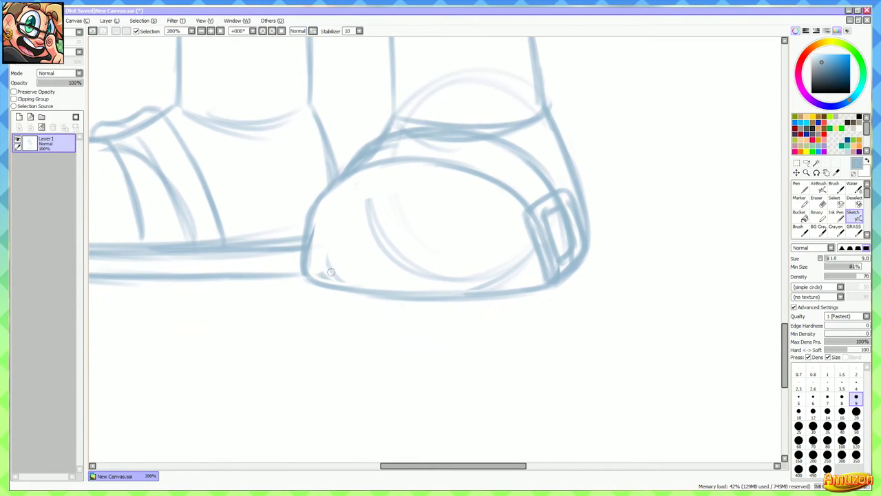
Sketch a thick curved sole beneath the near shoe, wrapping from the toe up around the heel
mouse_move(298, 271)
mouse_down()
mouse_move(291, 307)
mouse_move(365, 326)
mouse_move(485, 331)
mouse_up()
drag(372, 329, 524, 329)
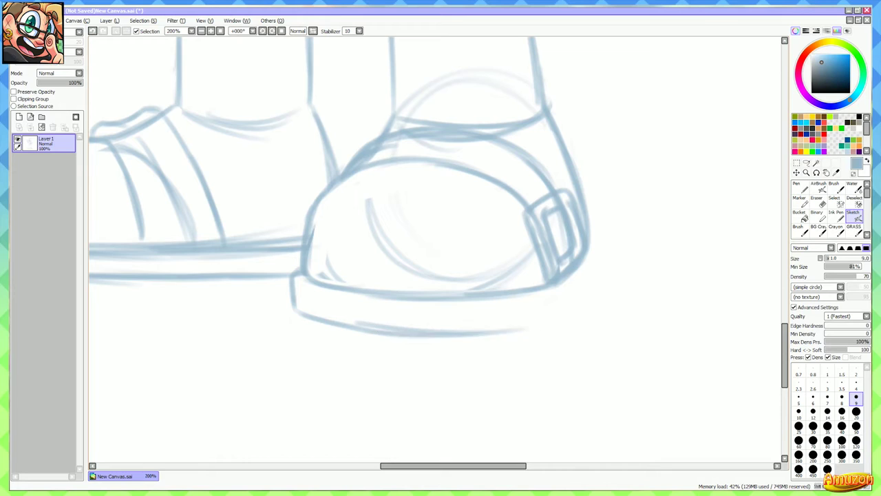
drag(431, 334, 569, 321)
drag(484, 333, 580, 314)
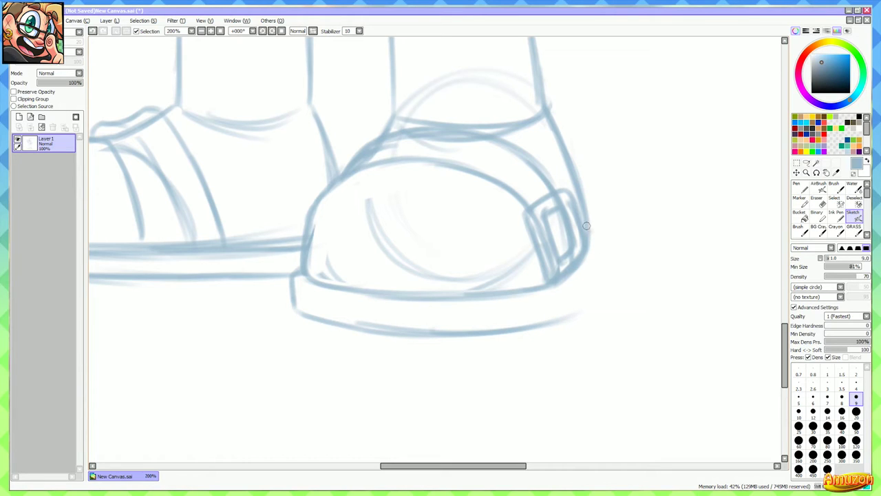
mouse_move(597, 229)
mouse_down()
mouse_move(598, 254)
mouse_move(576, 296)
mouse_up()
mouse_move(596, 261)
mouse_down()
mouse_move(574, 304)
mouse_move(536, 330)
mouse_up()
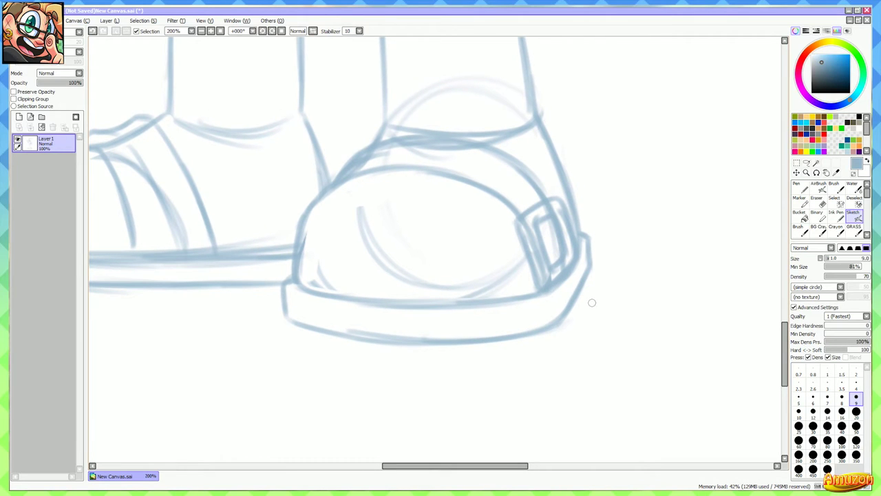
Add short detail strokes along the upper part of the straps on both shoes
key(e)
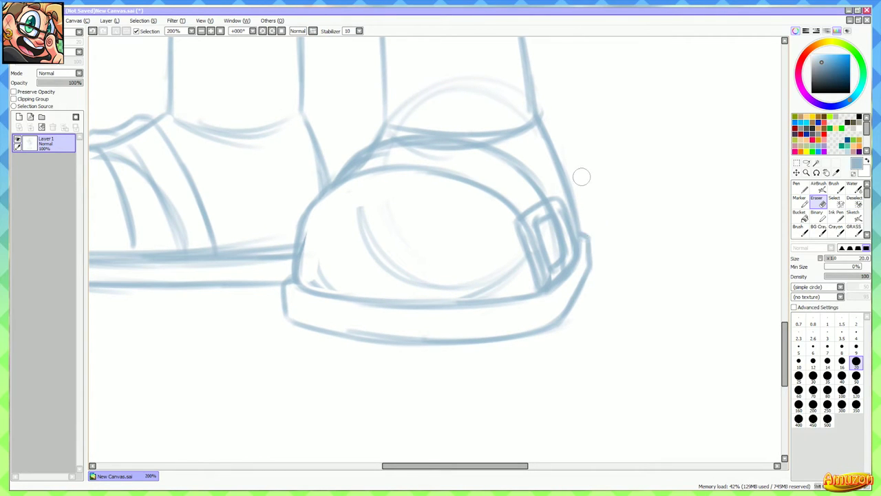
scroll(580, 159, down, 1)
key(b)
mouse_move(459, 145)
mouse_down()
mouse_move(448, 216)
mouse_move(526, 239)
mouse_up()
scroll(446, 218, up, 1)
mouse_move(527, 242)
mouse_down()
mouse_move(555, 231)
mouse_move(700, 228)
mouse_up()
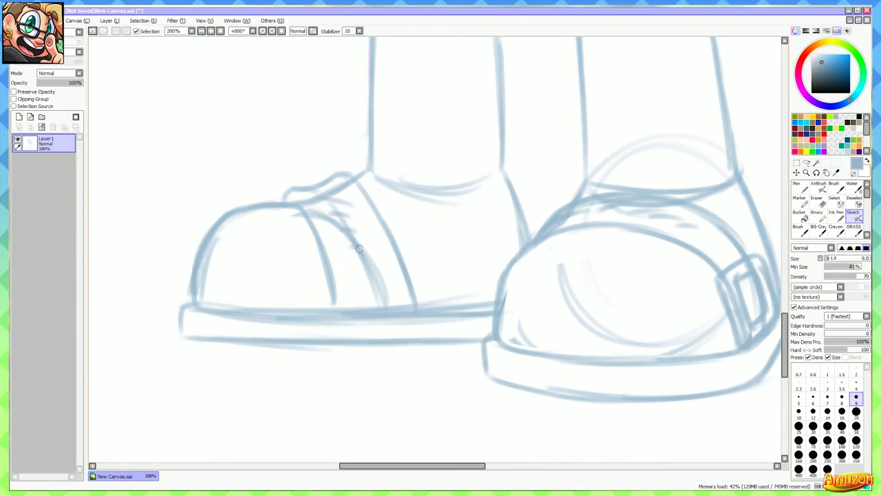
Sketch a second line along the back edge of the far shoe's strap, down to the sole
drag(358, 189, 404, 291)
drag(396, 247, 412, 318)
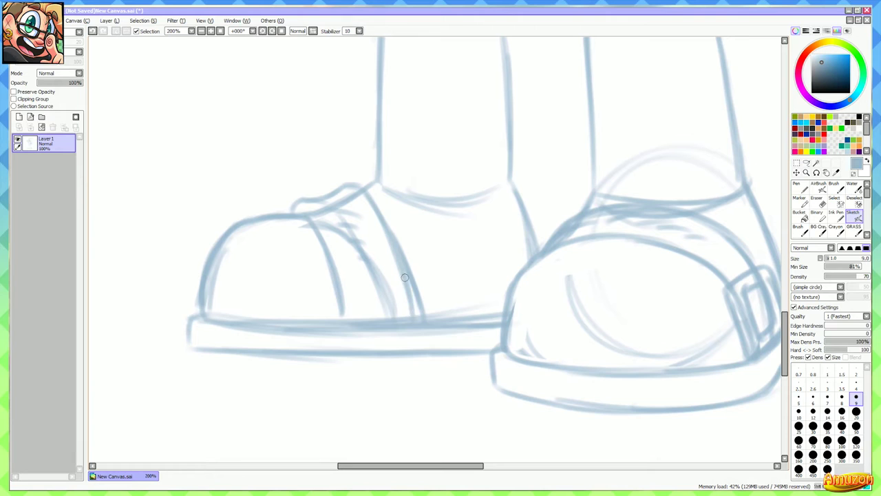
drag(406, 276, 416, 313)
drag(438, 283, 431, 315)
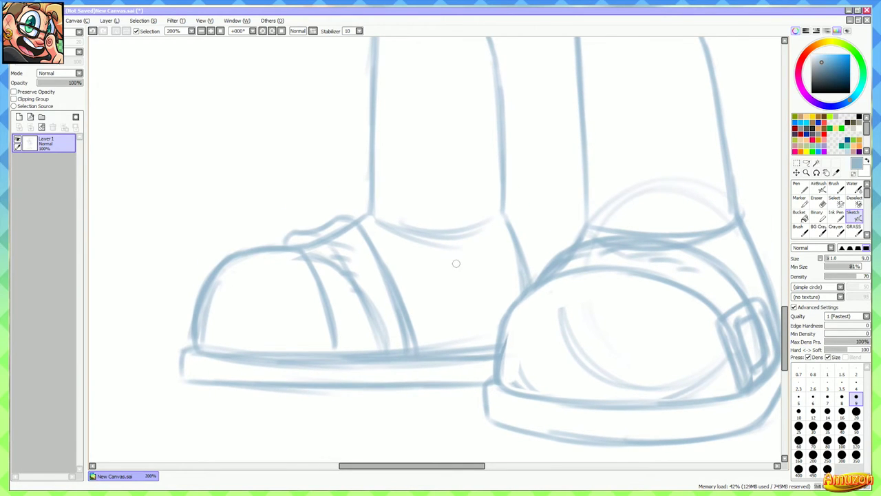
Sketch a sock cuff around the near ankle with a curved upper rim, toe-side folds and a rounded lower edge
drag(570, 223, 431, 295)
scroll(397, 257, down, 1)
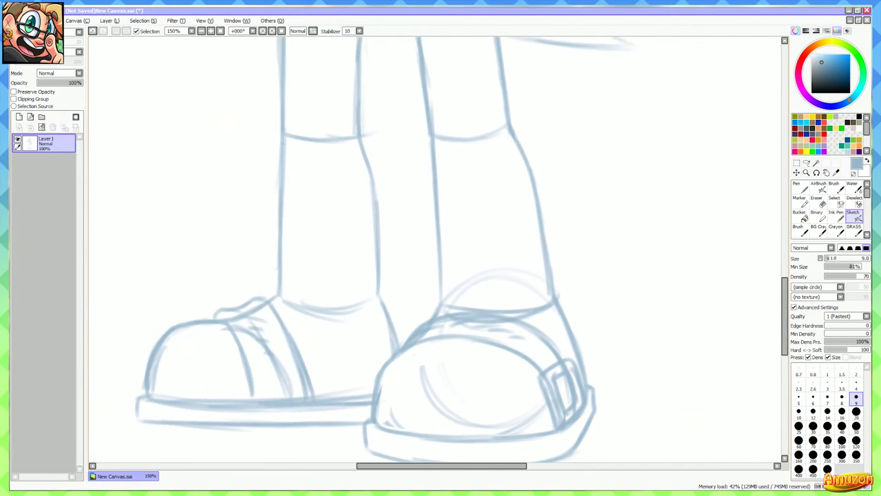
scroll(434, 233, up, 2)
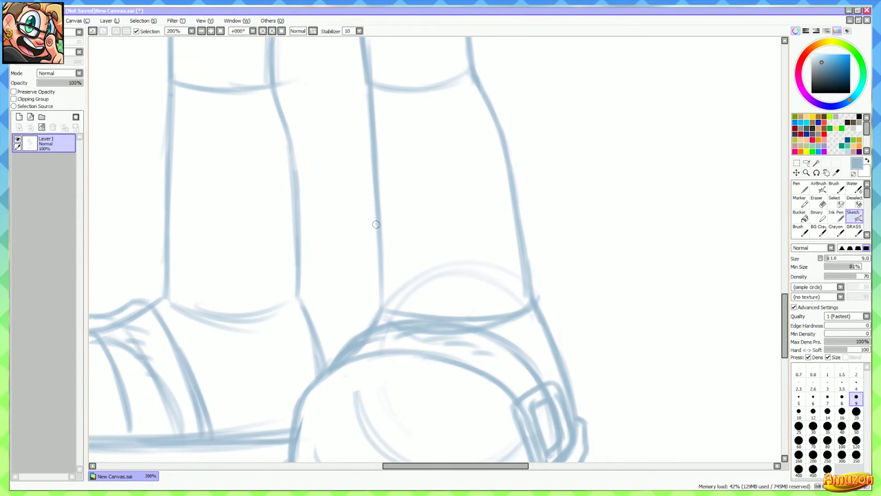
mouse_move(376, 224)
mouse_down()
mouse_move(416, 237)
mouse_move(402, 241)
mouse_move(518, 235)
mouse_move(479, 241)
mouse_move(533, 220)
mouse_move(363, 215)
mouse_move(378, 209)
mouse_move(347, 239)
mouse_move(370, 275)
mouse_move(339, 245)
mouse_move(418, 278)
mouse_move(379, 276)
mouse_move(428, 299)
mouse_up()
mouse_move(369, 279)
mouse_down()
mouse_move(377, 321)
mouse_move(354, 300)
mouse_move(377, 312)
mouse_up()
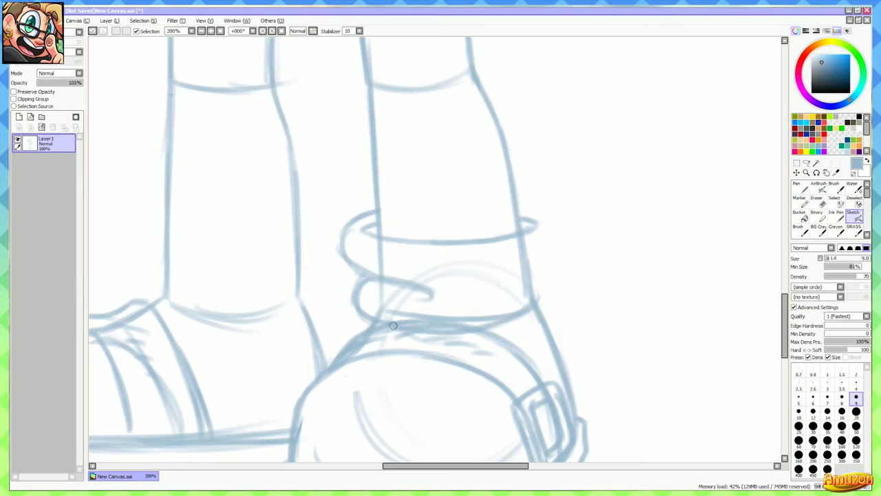
drag(494, 334, 569, 310)
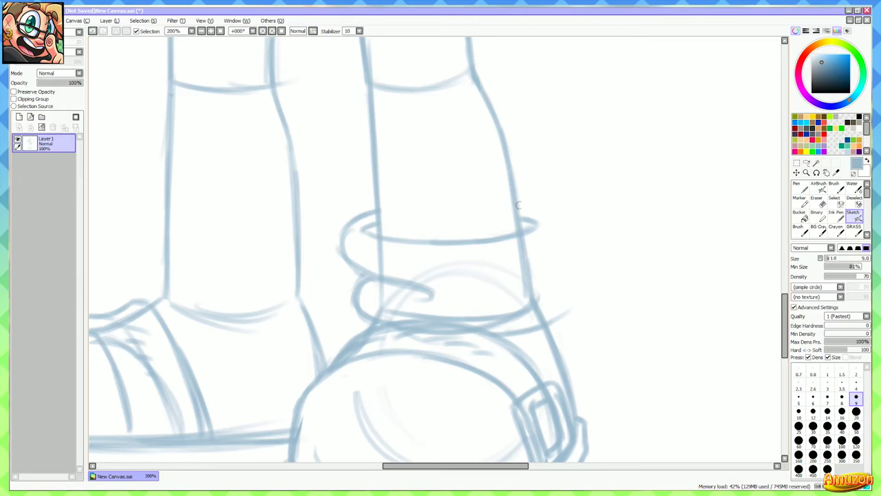
Sketch the two bulging folds on the heel side of the near sock cuff, redoing stray strokes
mouse_move(518, 204)
mouse_down()
mouse_move(554, 216)
mouse_move(534, 210)
mouse_move(538, 280)
mouse_up()
mouse_move(555, 218)
mouse_down()
mouse_move(549, 269)
mouse_move(536, 282)
mouse_move(523, 273)
mouse_up()
key(ctrl+z)
key(ctrl+z)
key(ctrl+z)
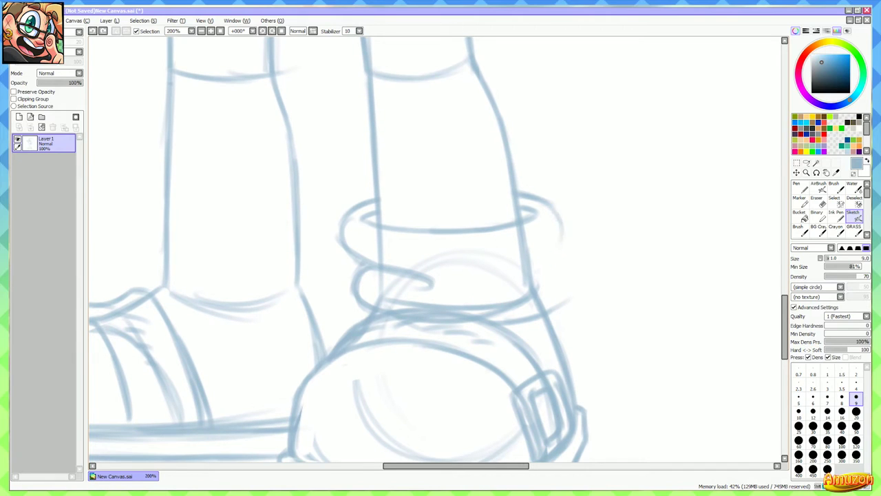
key(ctrl+z)
key(ctrl+z)
mouse_move(516, 196)
mouse_down()
mouse_move(552, 214)
mouse_move(547, 258)
mouse_move(560, 245)
mouse_move(504, 280)
mouse_up()
mouse_move(554, 256)
mouse_down()
mouse_move(552, 303)
mouse_move(561, 281)
mouse_move(494, 326)
mouse_up()
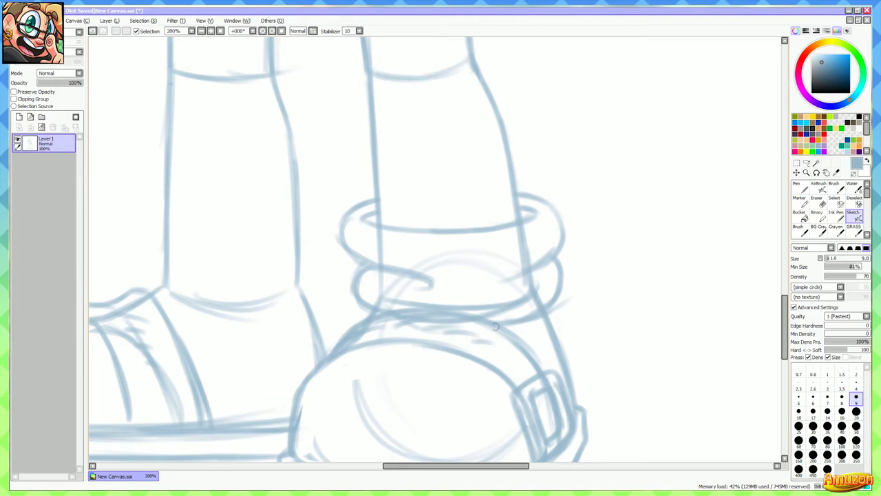
drag(533, 290, 554, 271)
Erase and redraw the toe-side outline of the near cuff's upper fold, and reinforce its heel-side curve
key(e)
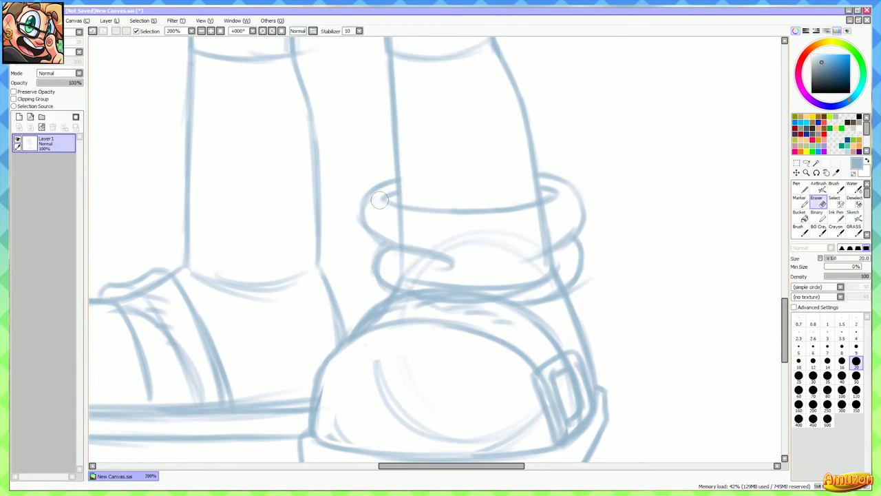
drag(383, 179, 362, 230)
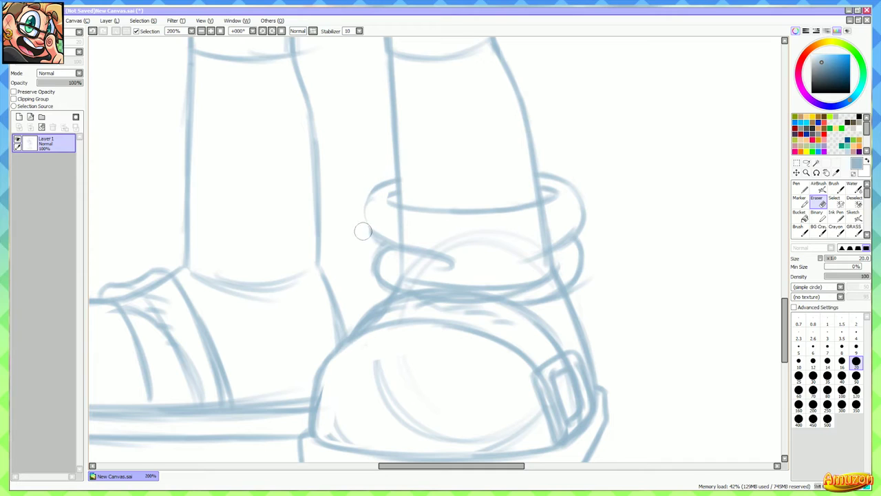
key(e)
drag(390, 197, 428, 210)
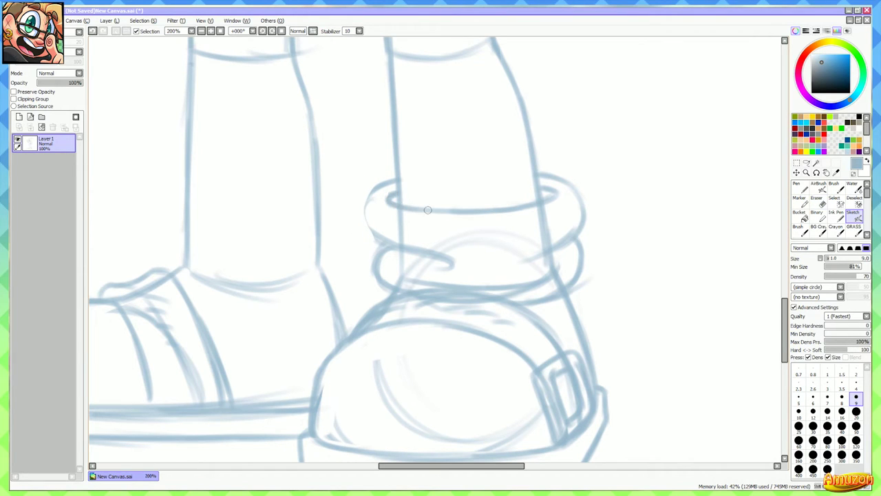
mouse_move(397, 180)
mouse_down()
mouse_move(363, 219)
mouse_move(422, 250)
mouse_up()
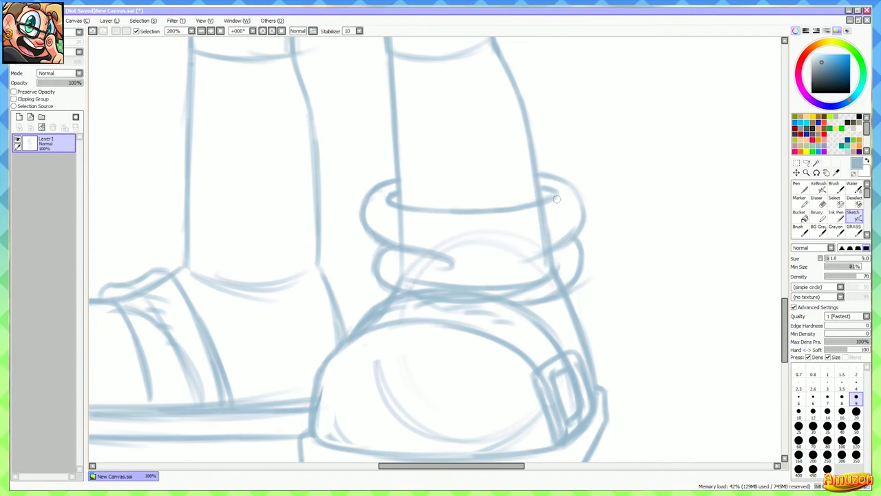
mouse_move(541, 177)
mouse_down()
mouse_move(577, 187)
mouse_move(585, 203)
mouse_move(534, 251)
mouse_up()
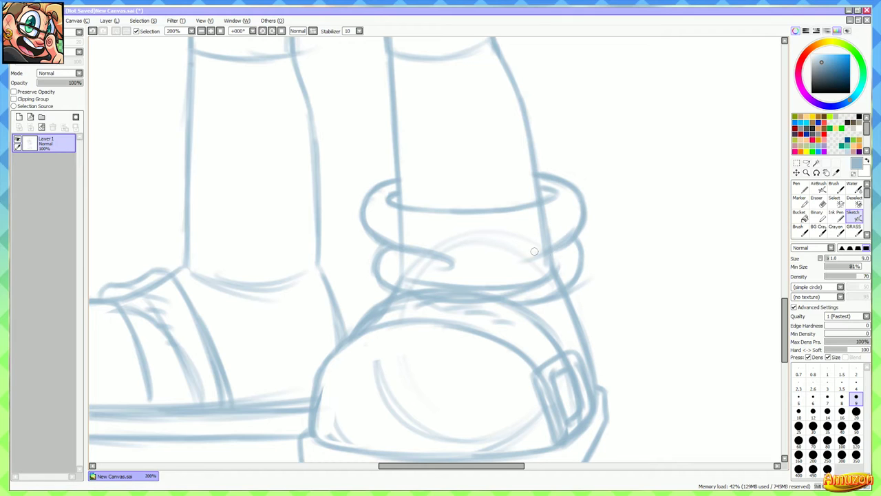
Sketch a matching sock cuff on the far ankle with an upper rim, toe-side folds and a lower edge
mouse_move(440, 287)
mouse_down()
mouse_move(467, 242)
mouse_move(577, 263)
mouse_move(615, 304)
mouse_move(497, 337)
mouse_up()
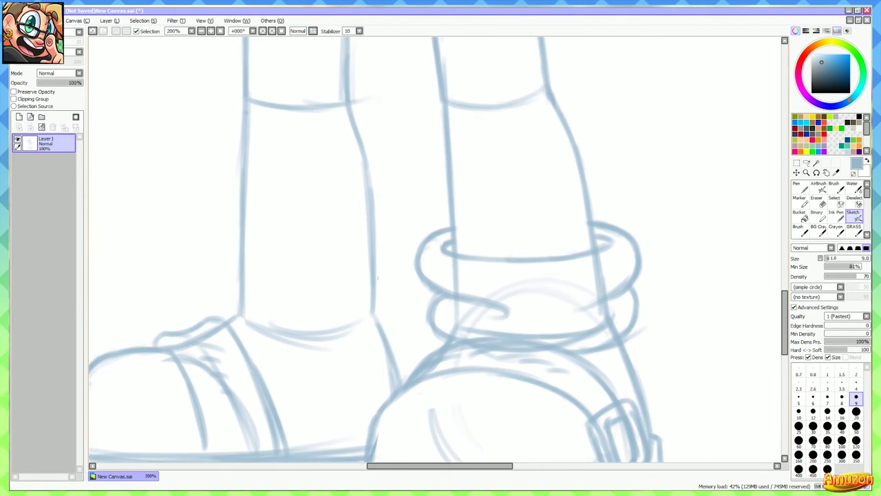
drag(377, 278, 436, 265)
mouse_move(296, 221)
mouse_down()
mouse_move(317, 236)
mouse_move(444, 230)
mouse_up()
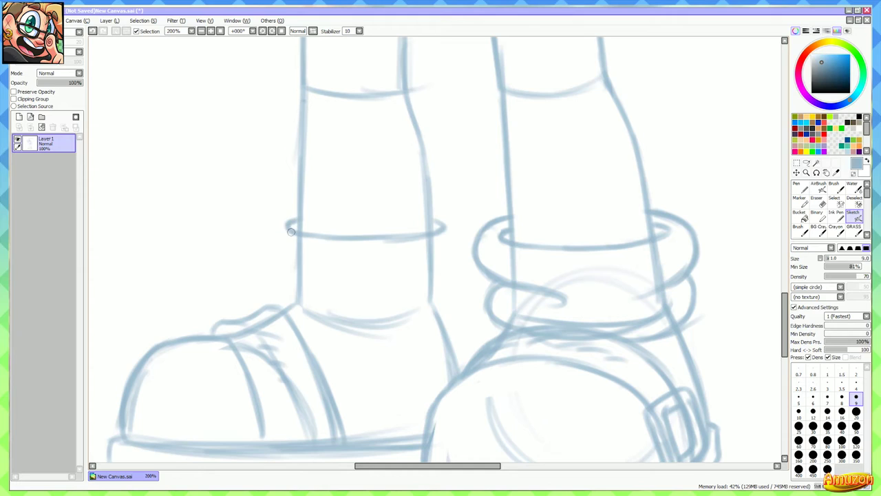
mouse_move(287, 211)
mouse_down()
mouse_move(271, 223)
mouse_move(287, 261)
mouse_up()
drag(268, 231, 312, 271)
drag(268, 248, 346, 286)
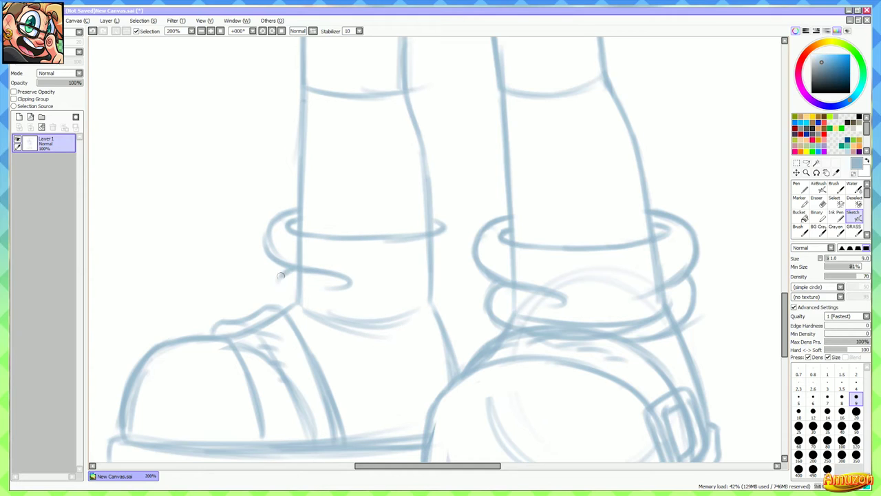
mouse_move(280, 275)
mouse_down()
mouse_move(303, 311)
mouse_move(344, 324)
mouse_move(404, 323)
mouse_move(450, 310)
mouse_up()
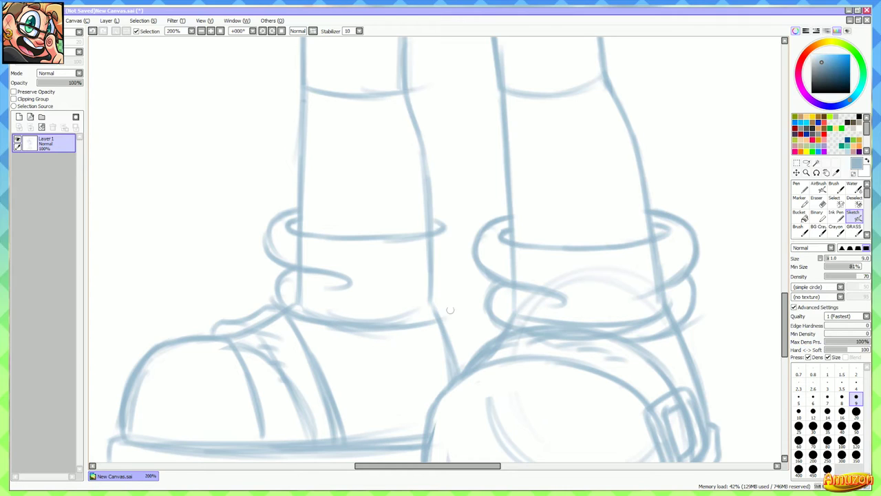
Sketch the heel-side folds of the far cuff and add short diagonal crease strokes to both cuffs
mouse_move(428, 210)
mouse_down()
mouse_move(462, 237)
mouse_move(465, 265)
mouse_move(426, 279)
mouse_move(453, 276)
mouse_move(460, 302)
mouse_move(413, 322)
mouse_up()
drag(401, 281, 384, 289)
drag(387, 287, 358, 296)
mouse_move(642, 289)
mouse_down()
mouse_move(620, 307)
mouse_move(581, 308)
mouse_move(611, 237)
mouse_move(651, 189)
mouse_up()
drag(545, 272, 343, 278)
drag(577, 263, 558, 299)
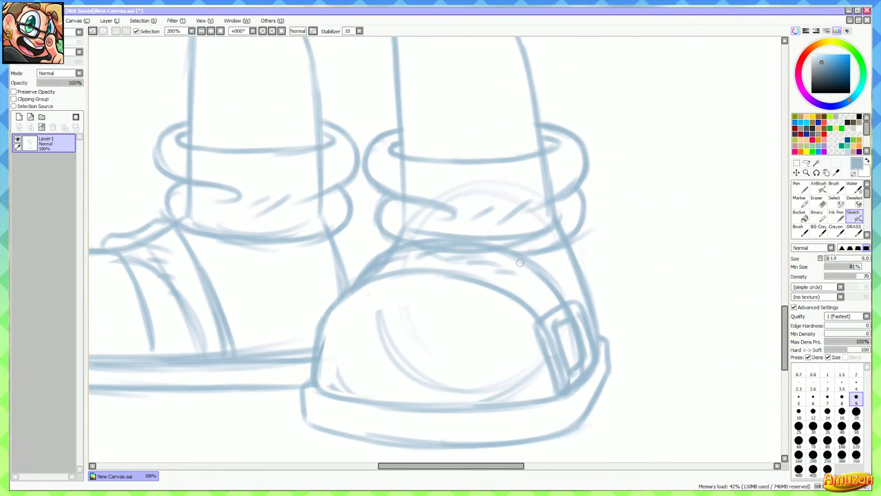
Reinforce the contour on the far side of the head, from below the ear down toward the muzzle
scroll(480, 203, down, 3)
mouse_move(480, 203)
mouse_down()
mouse_move(491, 333)
mouse_move(508, 257)
mouse_up()
scroll(576, 262, down, 2)
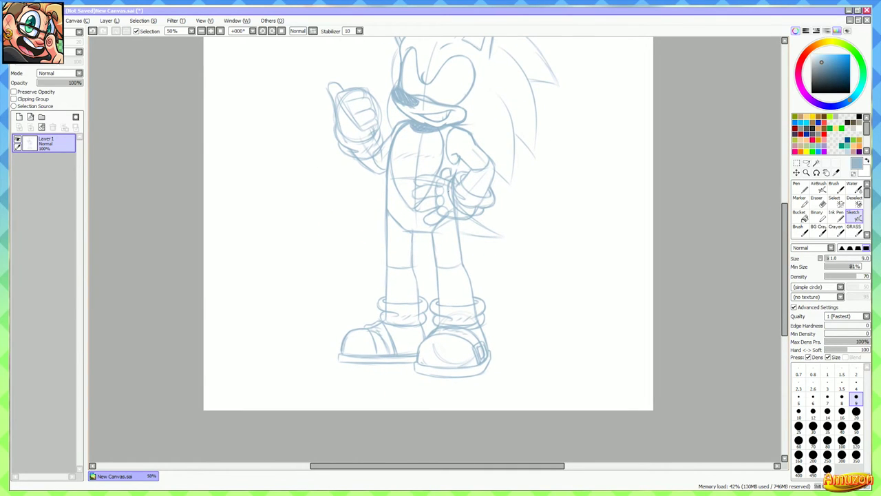
scroll(451, 206, up, 1)
drag(451, 206, 442, 264)
scroll(440, 241, down, 2)
drag(444, 191, 448, 209)
scroll(447, 209, up, 2)
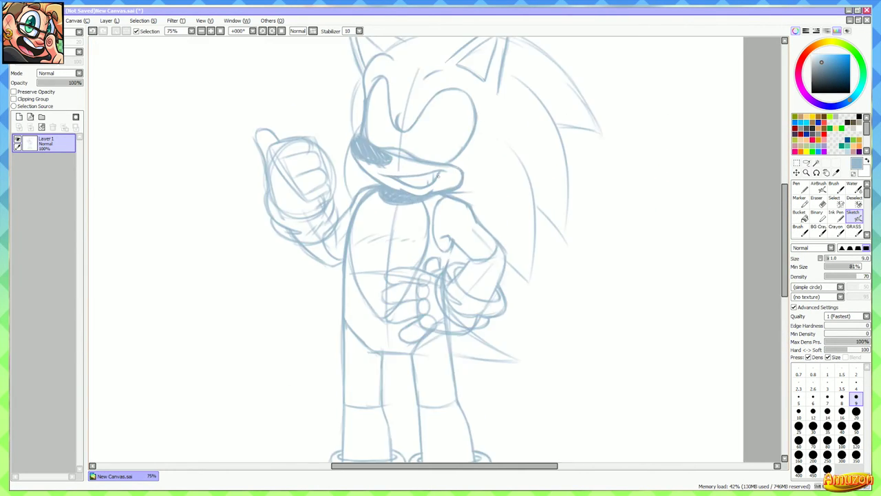
scroll(427, 248, up, 1)
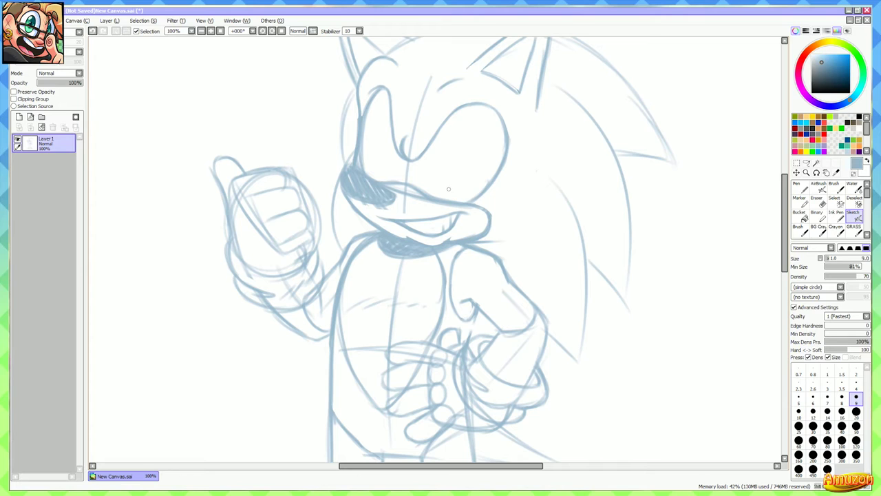
scroll(391, 124, up, 2)
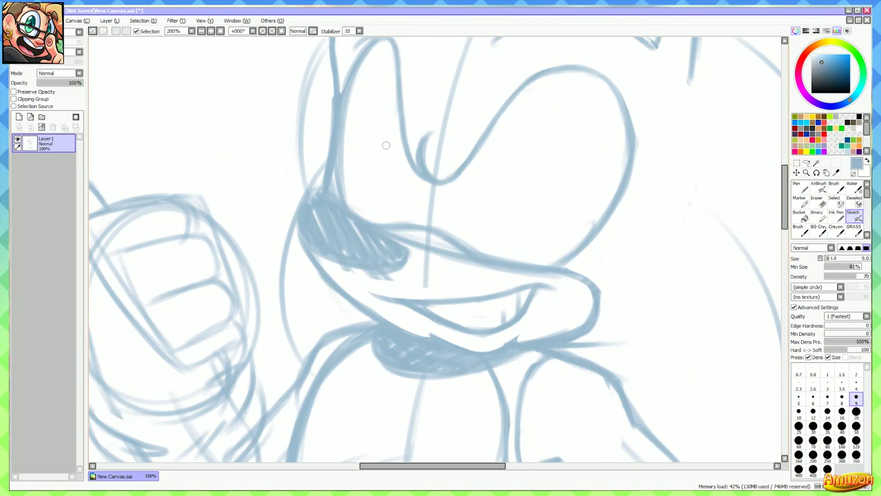
drag(407, 179, 416, 243)
mouse_move(340, 120)
mouse_down()
mouse_move(337, 240)
mouse_move(314, 258)
mouse_move(304, 301)
mouse_up()
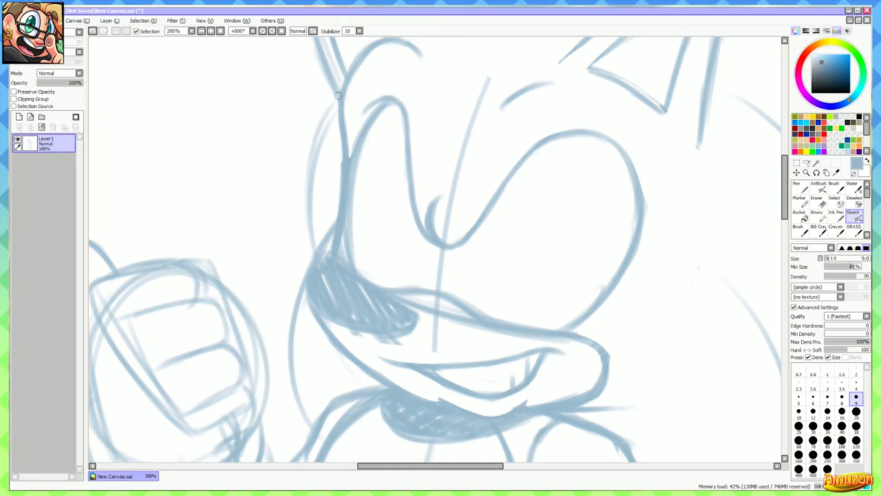
drag(338, 95, 311, 252)
scroll(462, 272, down, 3)
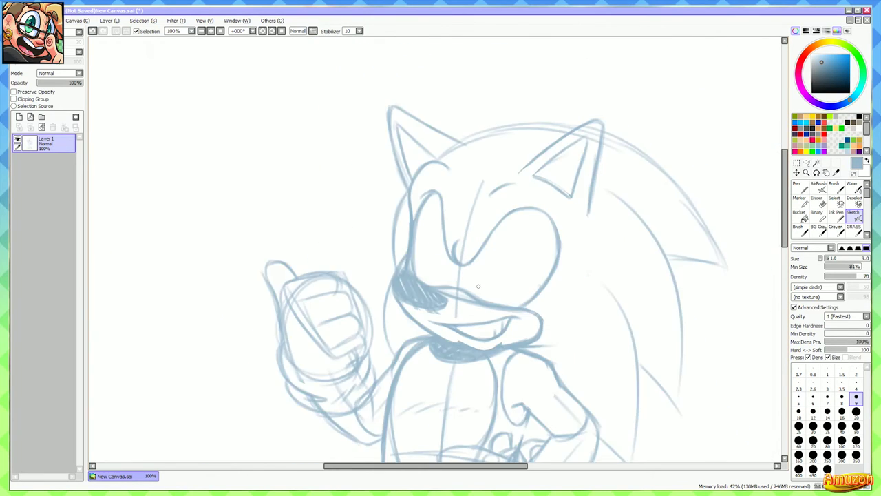
Erase the far shoe's toe outline and the rough construction strokes along its strap
scroll(478, 285, down, 3)
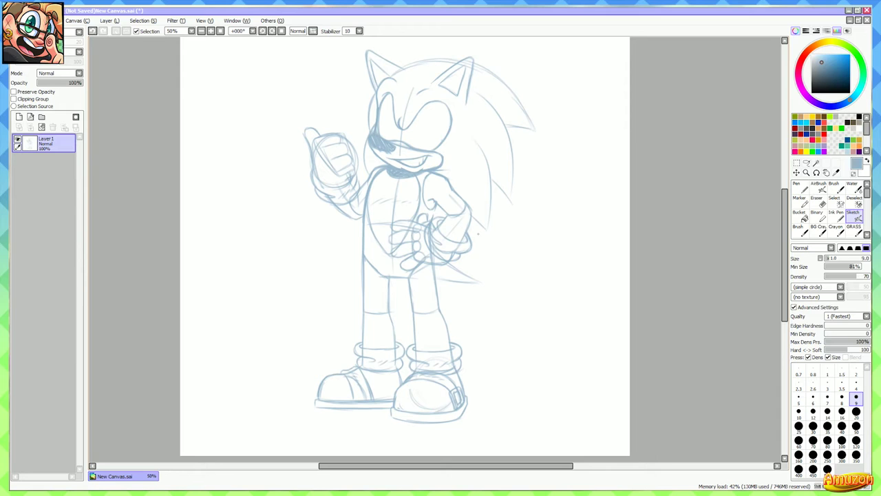
mouse_move(479, 233)
mouse_down()
mouse_move(485, 212)
mouse_move(551, 137)
mouse_up()
scroll(537, 206, up, 3)
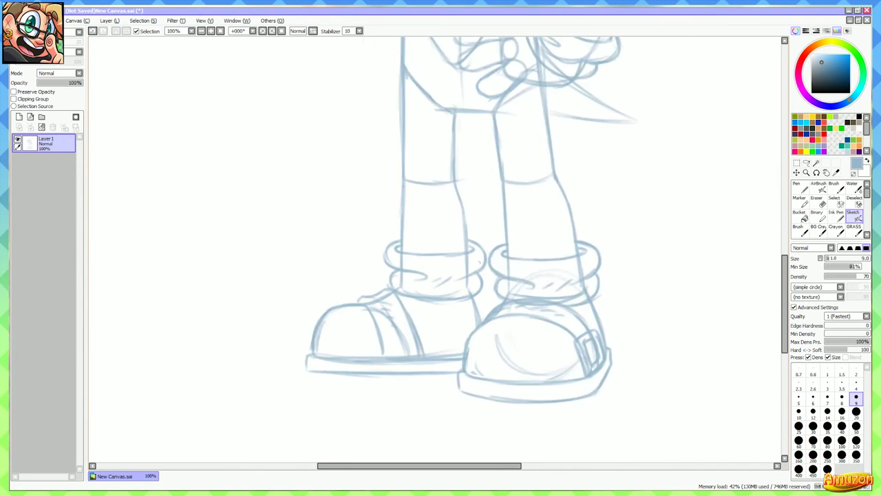
drag(514, 353, 616, 278)
key(e)
scroll(525, 238, up, 1)
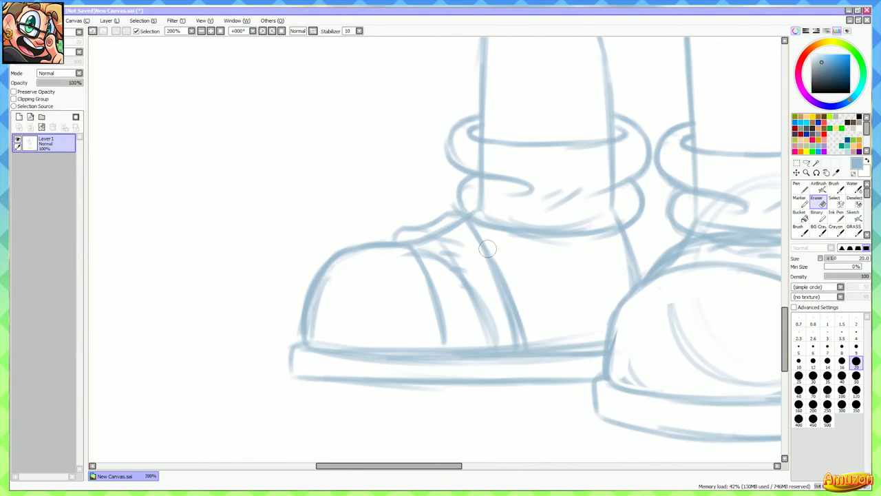
mouse_move(409, 255)
mouse_down()
mouse_move(336, 245)
mouse_move(311, 341)
mouse_up()
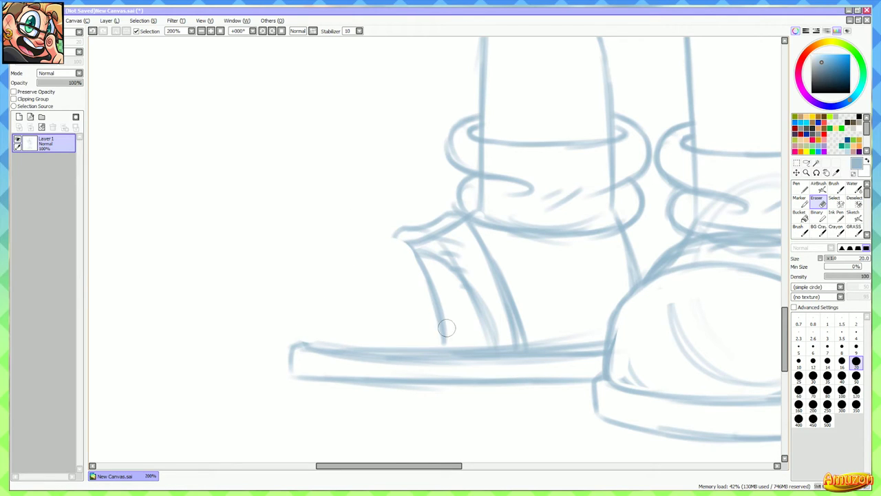
mouse_move(463, 270)
mouse_down()
mouse_move(443, 200)
mouse_move(455, 272)
mouse_move(396, 234)
mouse_move(443, 298)
mouse_up()
Redraw the far shoe with a taller rounded toe, a raised strap top, a strap front edge and short detail strokes
key(b)
drag(484, 191, 434, 223)
mouse_move(485, 191)
mouse_down()
mouse_move(417, 222)
mouse_move(335, 232)
mouse_move(298, 343)
mouse_move(314, 257)
mouse_move(413, 222)
mouse_move(413, 248)
mouse_move(443, 324)
mouse_up()
mouse_move(431, 293)
mouse_down()
mouse_move(401, 224)
mouse_move(444, 343)
mouse_up()
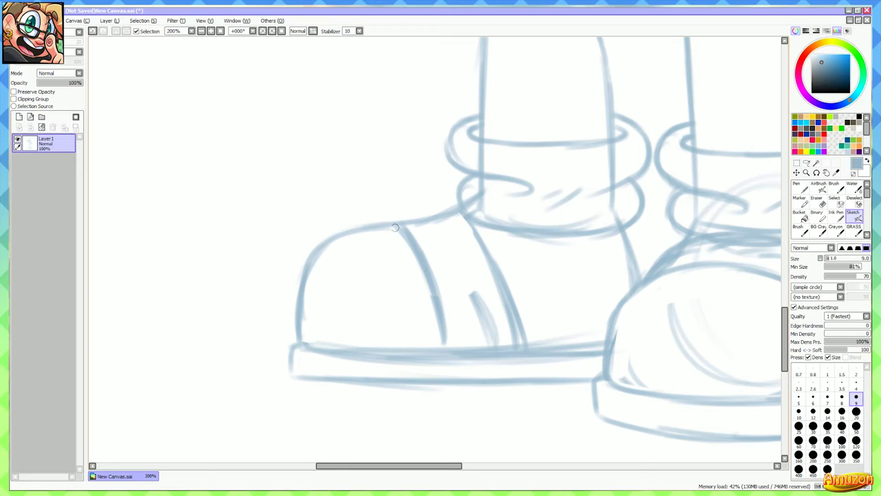
mouse_move(395, 227)
mouse_down()
mouse_move(387, 217)
mouse_move(412, 204)
mouse_move(466, 208)
mouse_move(471, 228)
mouse_move(460, 253)
mouse_move(471, 280)
mouse_up()
drag(298, 341, 431, 346)
drag(344, 347, 460, 348)
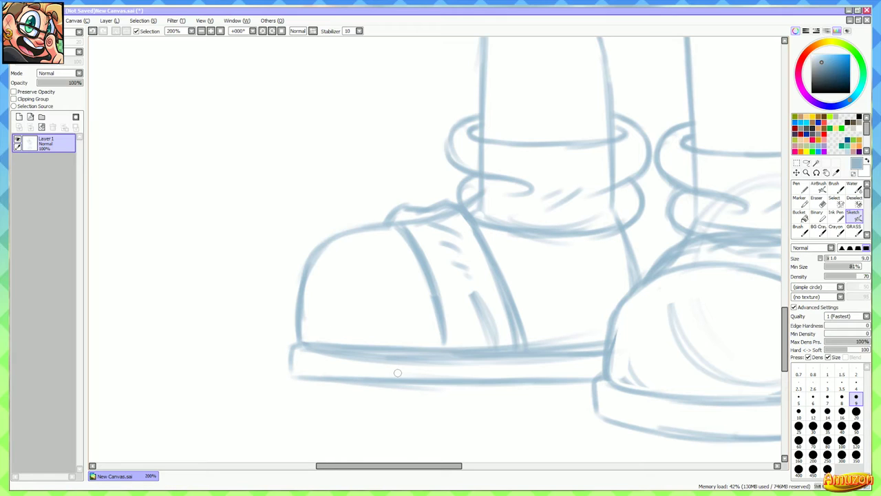
Erase the doubled line inside the far shoe's sole and strengthen the sole's top edge toward the near shoe
key(e)
drag(313, 353, 581, 359)
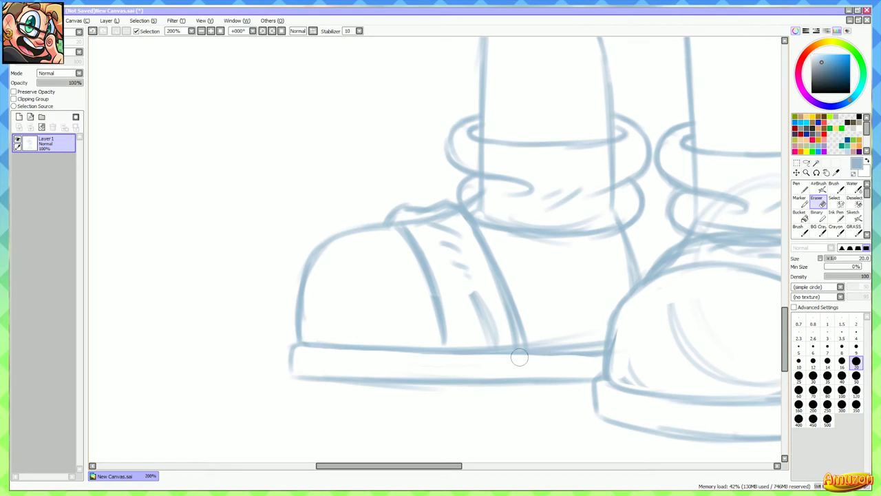
key(b)
drag(617, 310, 608, 380)
drag(537, 356, 605, 350)
mouse_move(551, 356)
mouse_down()
mouse_move(295, 344)
mouse_move(289, 373)
mouse_move(323, 381)
mouse_move(554, 390)
mouse_move(580, 375)
mouse_move(353, 379)
mouse_up()
Clear the far sole's bottom edge, then thin its top edge with the eraser and retrace it cleanly
key(e)
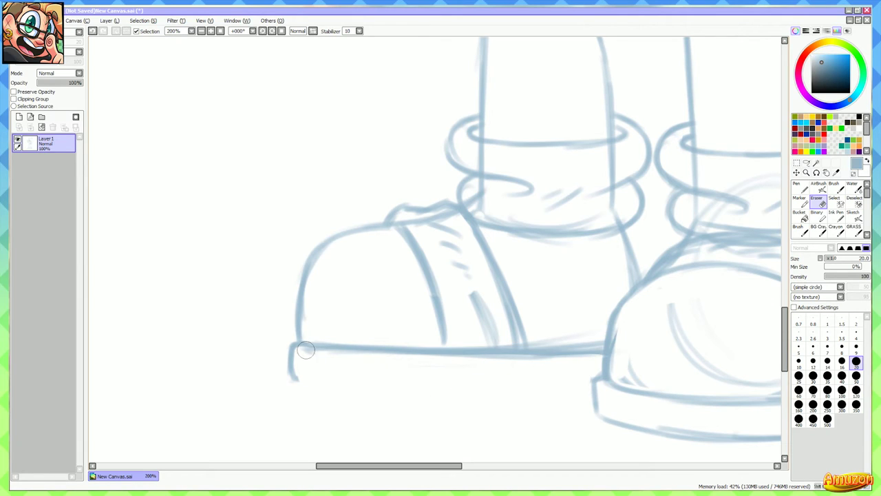
mouse_move(306, 350)
mouse_down()
mouse_move(595, 353)
mouse_move(598, 376)
mouse_up()
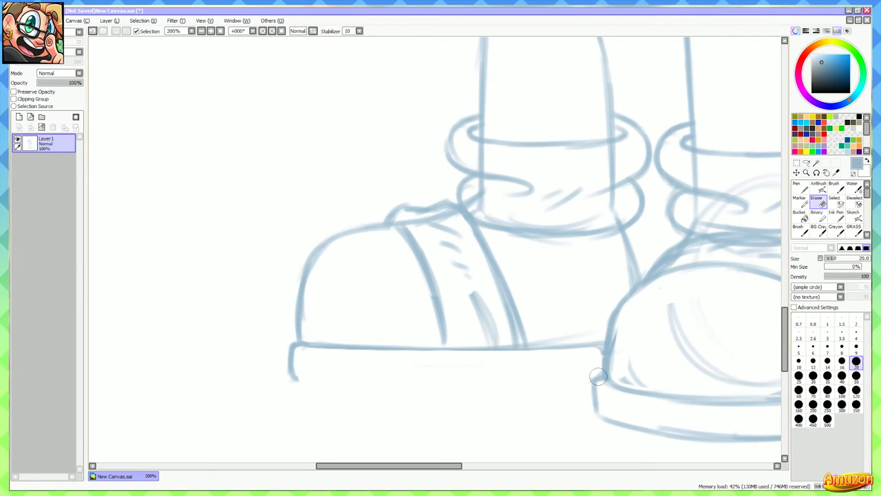
key(e)
drag(402, 351, 572, 350)
drag(513, 351, 605, 346)
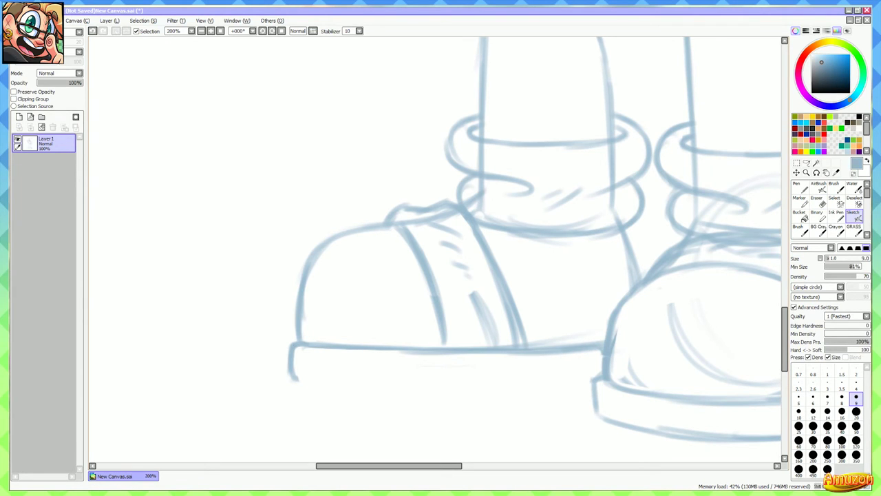
Redraw the toe end of the far shoe's sole and sketch its bottom edge across to the near shoe
key(e)
drag(291, 348, 294, 378)
key(n)
mouse_move(316, 360)
mouse_down()
mouse_move(339, 337)
mouse_move(316, 323)
mouse_up()
key(ctrl+z)
key(ctrl+z)
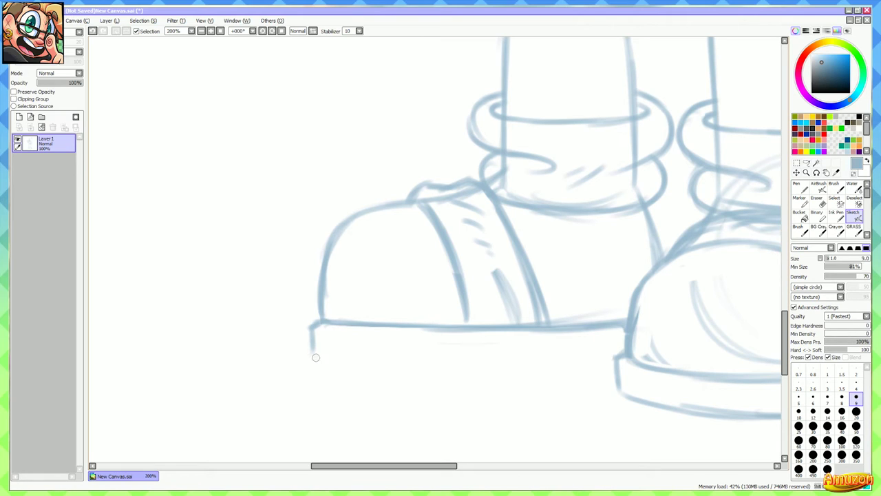
drag(315, 357, 613, 362)
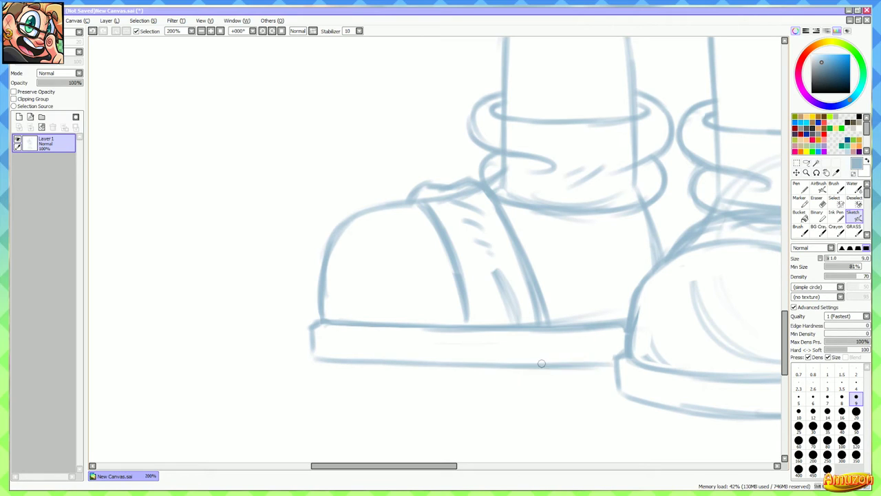
drag(542, 363, 622, 363)
scroll(519, 240, down, 4)
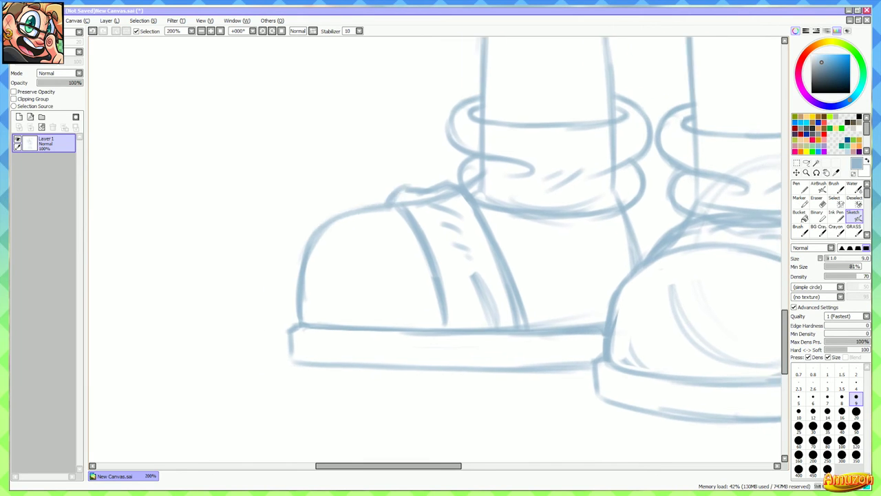
Erase the strap edges, raised strap top and short detail strokes from the far shoe
scroll(519, 240, down, 1)
drag(518, 241, 456, 300)
scroll(517, 288, down, 1)
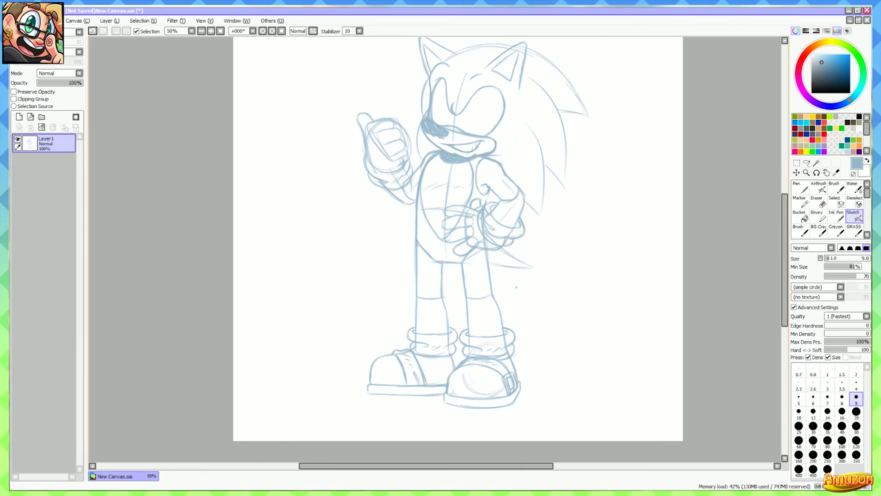
scroll(445, 308, up, 4)
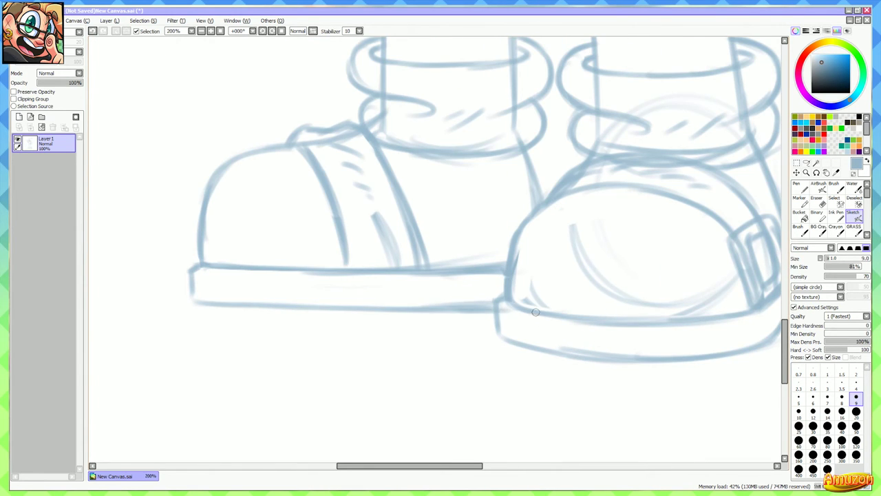
scroll(466, 309, down, 2)
scroll(532, 256, up, 2)
key(e)
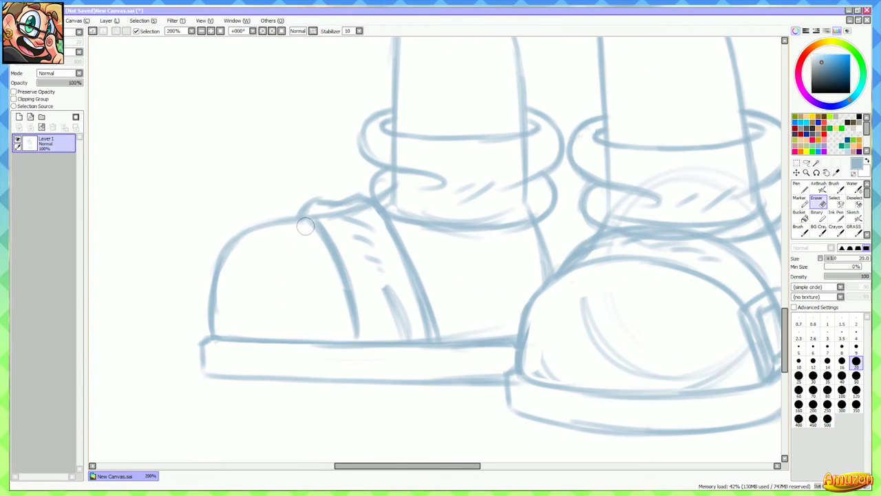
mouse_move(306, 225)
mouse_down()
mouse_move(337, 255)
mouse_move(351, 323)
mouse_move(346, 288)
mouse_move(307, 231)
mouse_move(326, 228)
mouse_move(299, 208)
mouse_move(287, 211)
mouse_move(340, 203)
mouse_move(290, 230)
mouse_move(379, 218)
mouse_move(426, 283)
mouse_move(401, 263)
mouse_move(359, 260)
mouse_move(375, 316)
mouse_move(429, 328)
mouse_up()
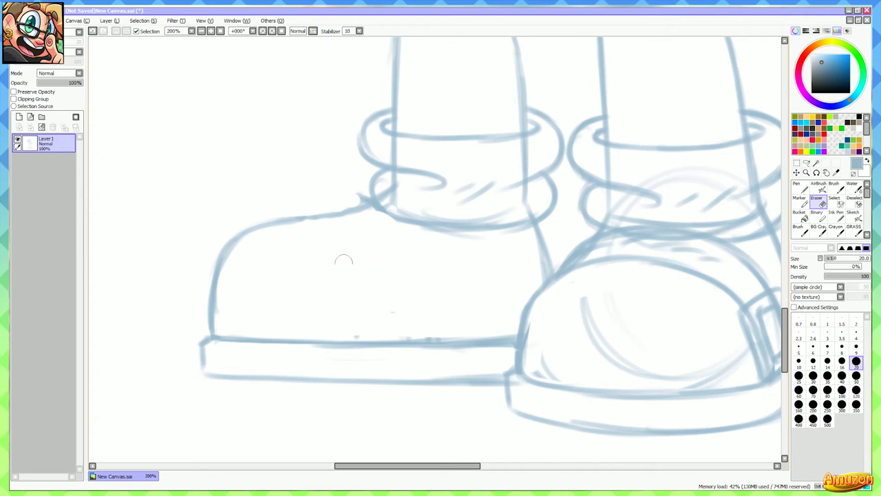
Retrace the far shoe's top line up to the ankle and redraw the lower outline of its sock cuff cleanly
key(b)
mouse_move(259, 225)
mouse_down()
mouse_move(343, 218)
mouse_move(309, 216)
mouse_move(373, 208)
mouse_up()
key(e)
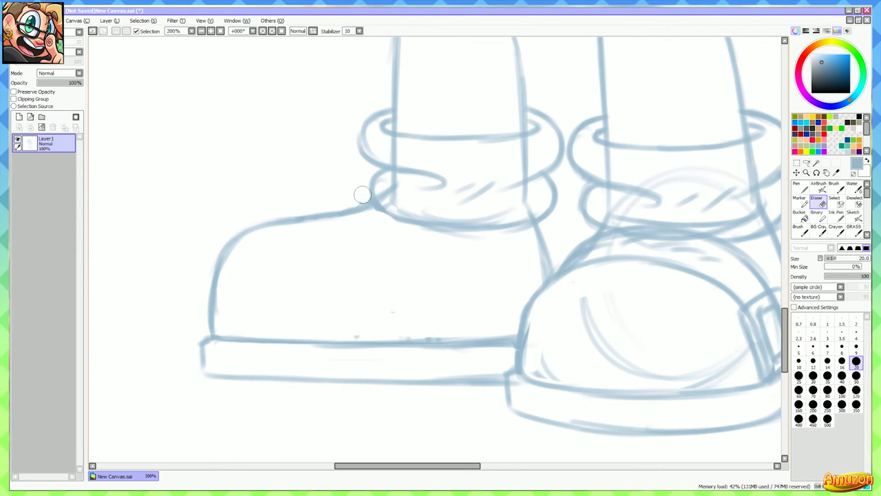
mouse_move(390, 174)
mouse_down()
mouse_move(384, 203)
mouse_move(414, 207)
mouse_move(407, 194)
mouse_move(383, 195)
mouse_move(379, 185)
mouse_move(388, 210)
mouse_move(432, 219)
mouse_up()
key(s)
drag(380, 203, 421, 220)
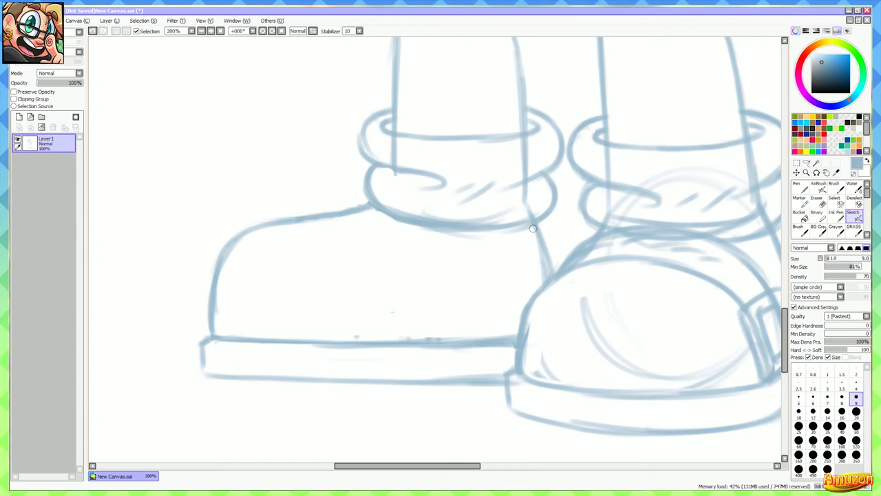
Sketch a new strap across the far shoe with curved front and rear edges and a slightly raised top
drag(362, 240, 350, 223)
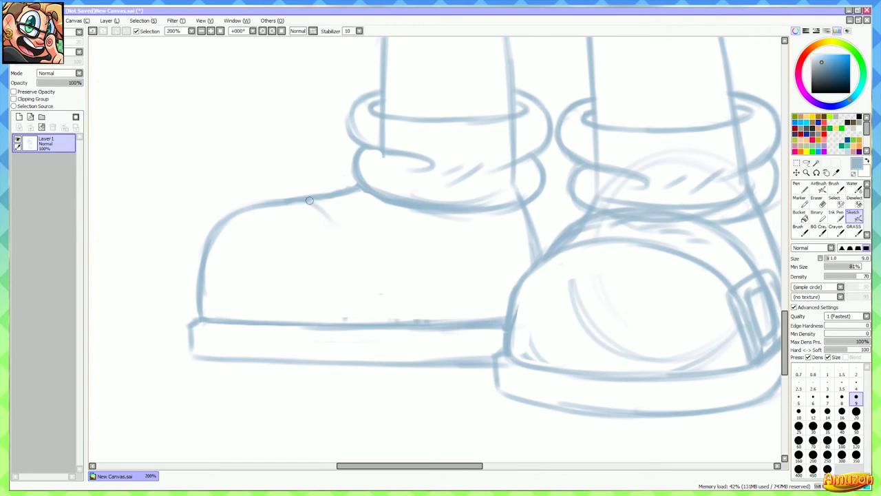
mouse_move(307, 199)
mouse_down()
mouse_move(337, 258)
mouse_move(344, 248)
mouse_move(337, 246)
mouse_move(354, 322)
mouse_up()
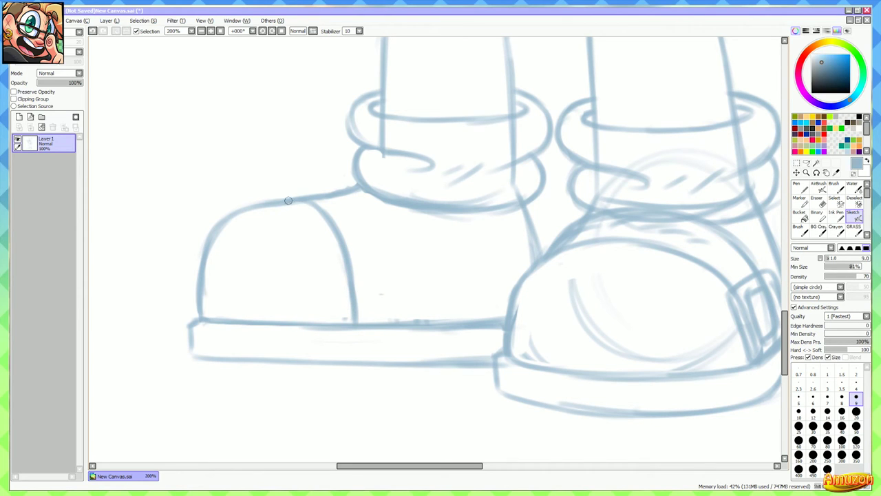
mouse_move(285, 200)
mouse_down()
mouse_move(315, 190)
mouse_move(347, 220)
mouse_move(361, 184)
mouse_up()
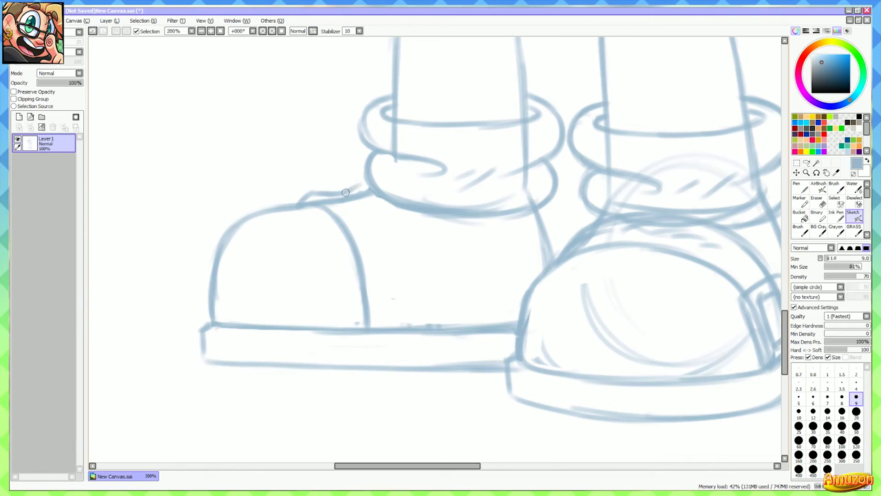
drag(400, 205, 422, 244)
mouse_move(389, 208)
mouse_down()
mouse_move(412, 248)
mouse_move(409, 233)
mouse_move(432, 329)
mouse_up()
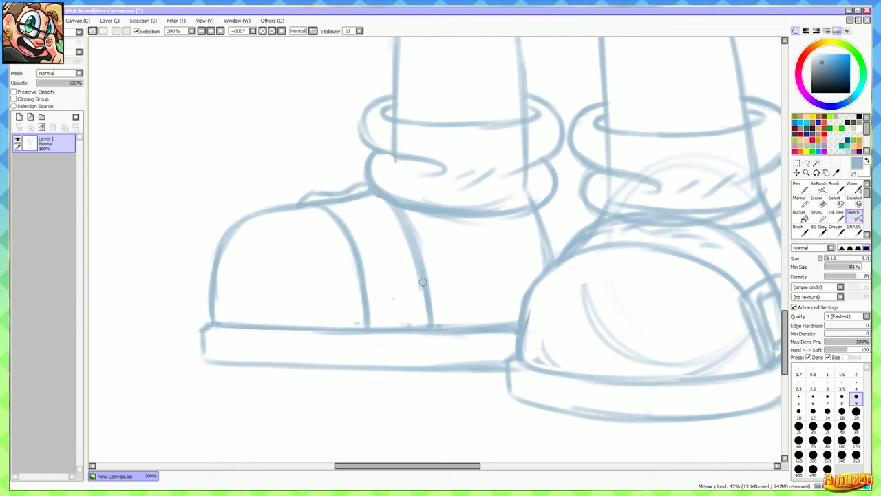
key(ctrl+z)
mouse_move(386, 203)
mouse_down()
mouse_move(426, 273)
mouse_move(407, 234)
mouse_move(428, 320)
mouse_up()
drag(359, 268, 372, 326)
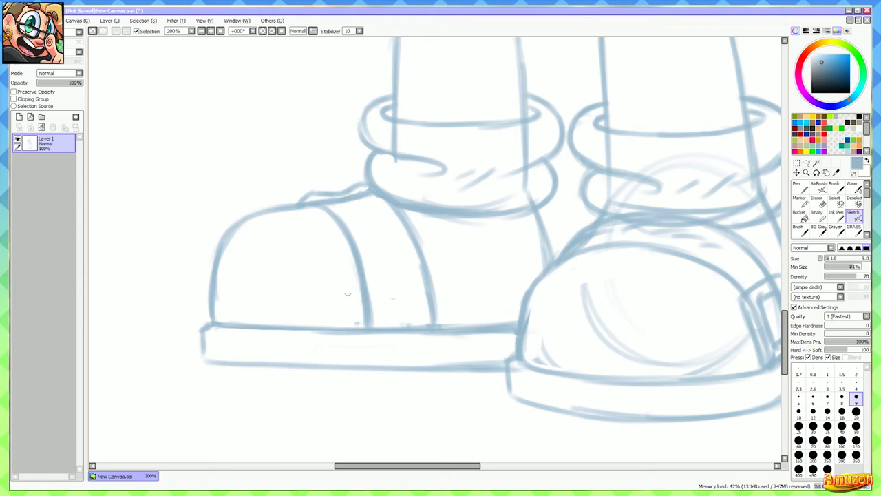
Strengthen the near shoe's toe outline, then erase the far shoe's raised strap top and upper toe contour
drag(441, 276, 408, 254)
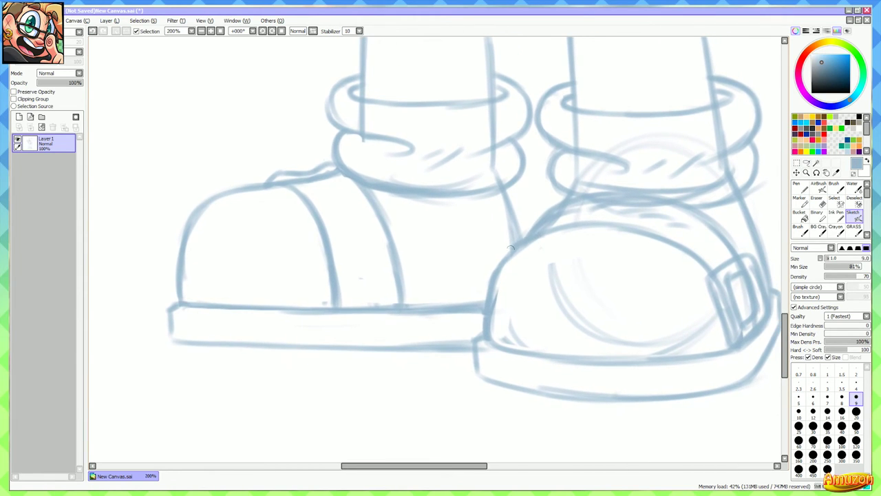
drag(510, 248, 483, 310)
key(e)
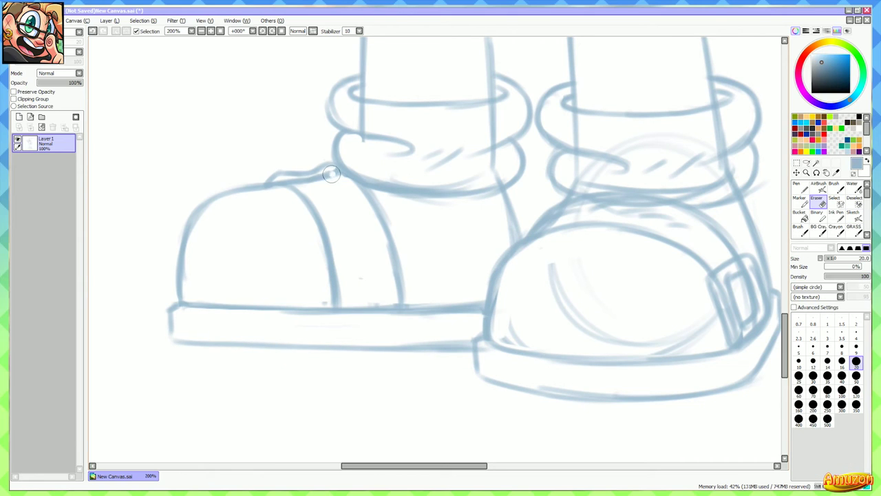
mouse_move(331, 174)
mouse_down()
mouse_move(206, 196)
mouse_move(157, 263)
mouse_move(191, 223)
mouse_move(223, 205)
mouse_move(217, 205)
mouse_move(338, 171)
mouse_up()
key(e)
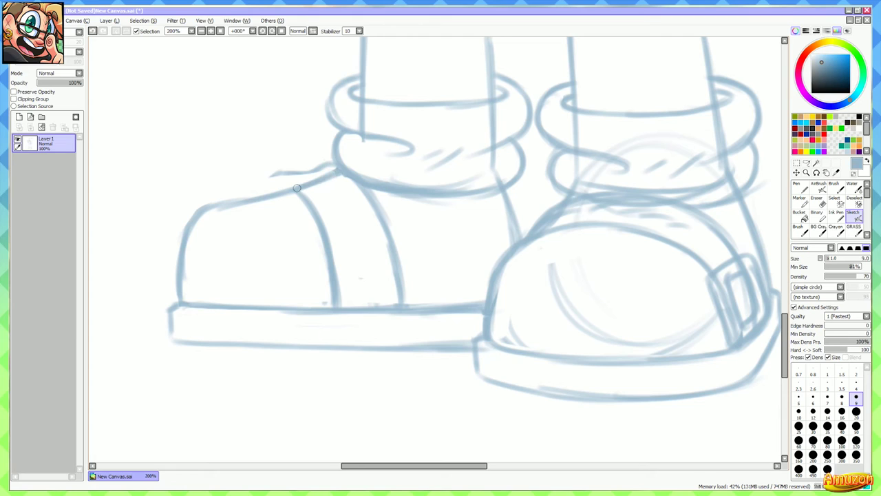
key(e)
drag(276, 170, 318, 166)
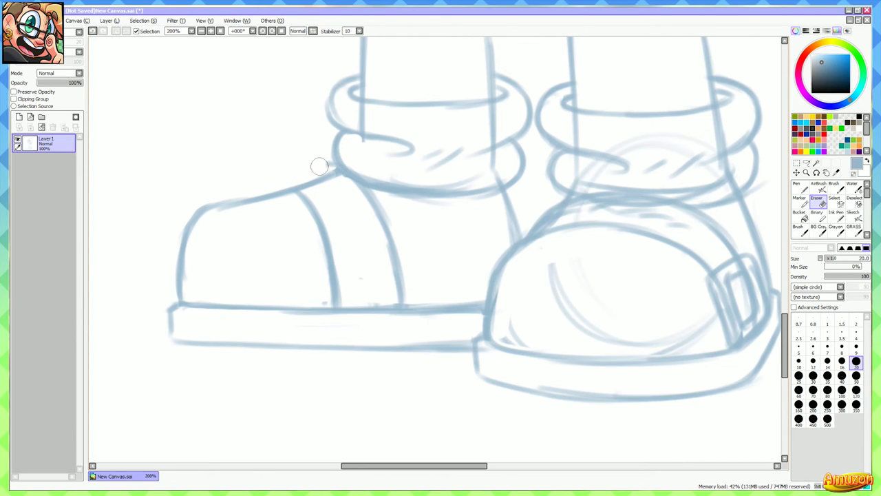
mouse_move(230, 199)
mouse_down()
mouse_move(282, 201)
mouse_move(268, 202)
mouse_up()
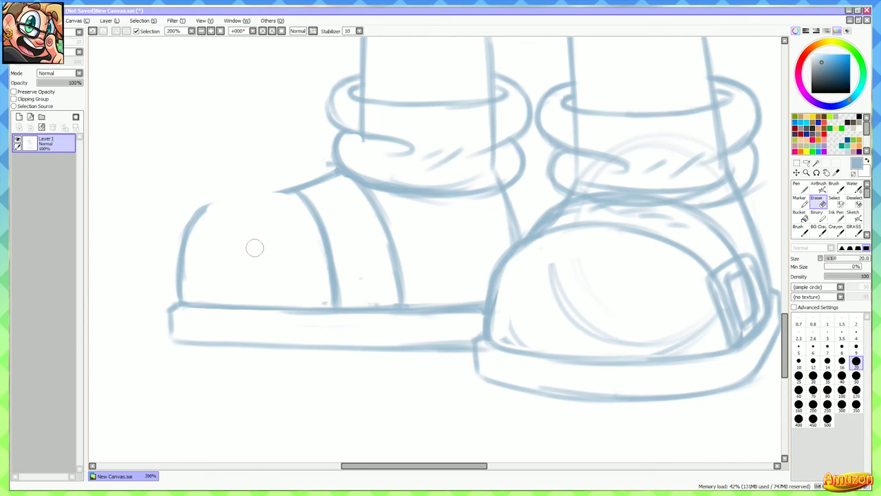
Redraw the far shoe's upper toe contour with a thin sloping strap top and add short detail strokes on the strap
key(e)
mouse_move(186, 226)
mouse_down()
mouse_move(221, 195)
mouse_move(199, 214)
mouse_move(311, 185)
mouse_move(282, 186)
mouse_move(314, 179)
mouse_move(337, 173)
mouse_up()
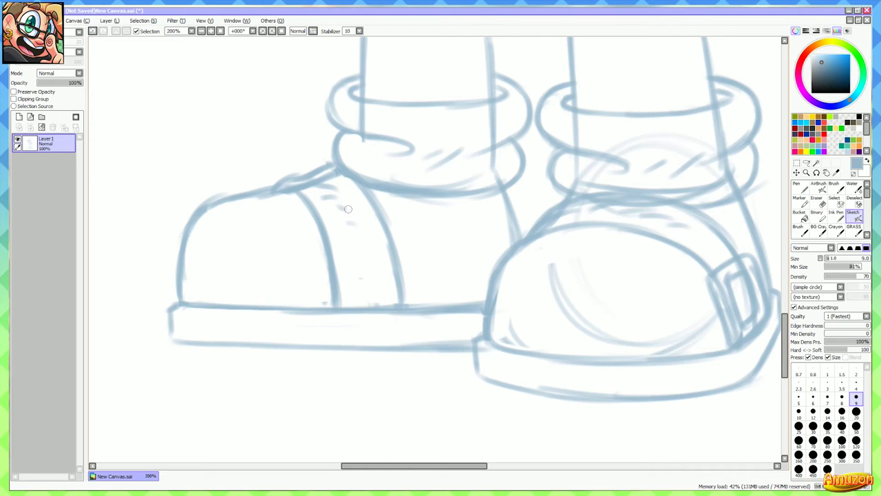
drag(328, 196, 340, 202)
Erase the far leg's inner calf line and redraw it as a smoother bulging curve down to the sock cuff
drag(477, 119, 399, 244)
scroll(520, 219, down, 3)
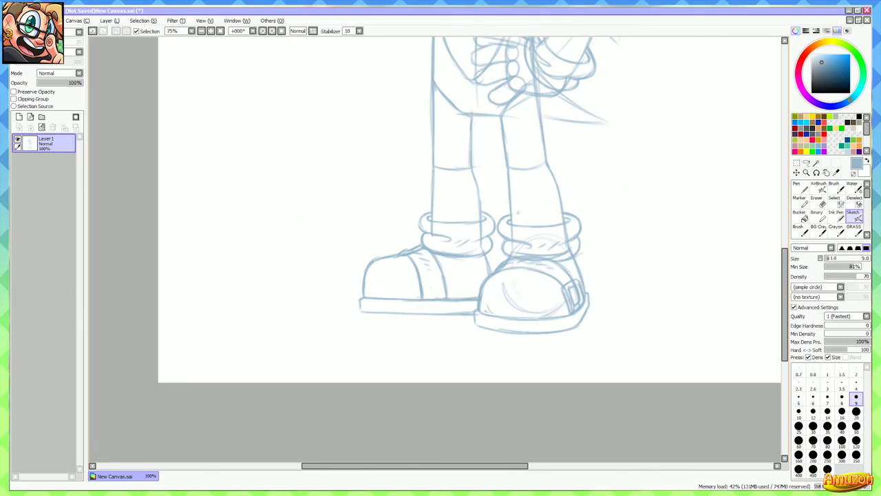
drag(520, 218, 505, 231)
scroll(414, 198, up, 3)
key(e)
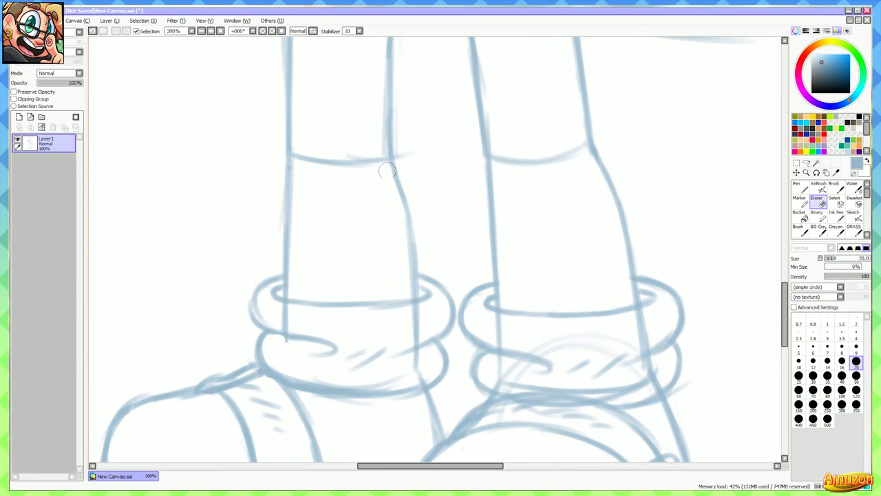
drag(387, 170, 407, 270)
key(b)
drag(390, 153, 407, 184)
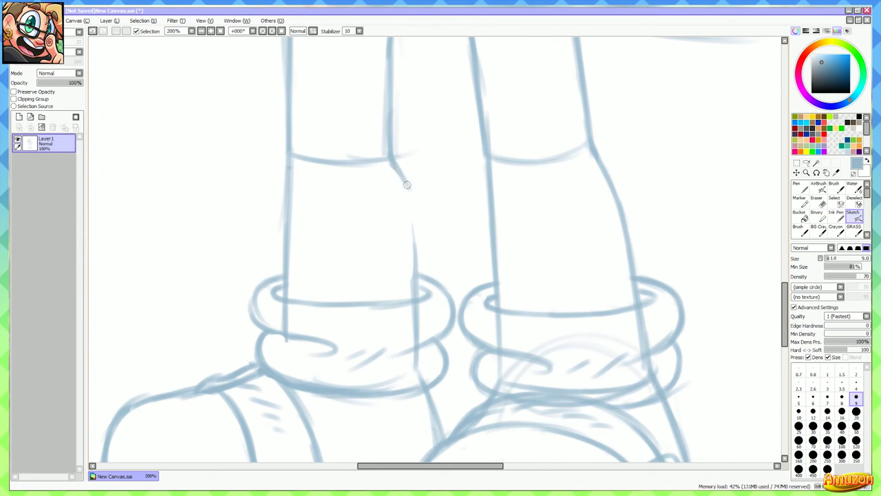
mouse_move(390, 156)
mouse_down()
mouse_move(407, 214)
mouse_move(411, 198)
mouse_move(420, 295)
mouse_up()
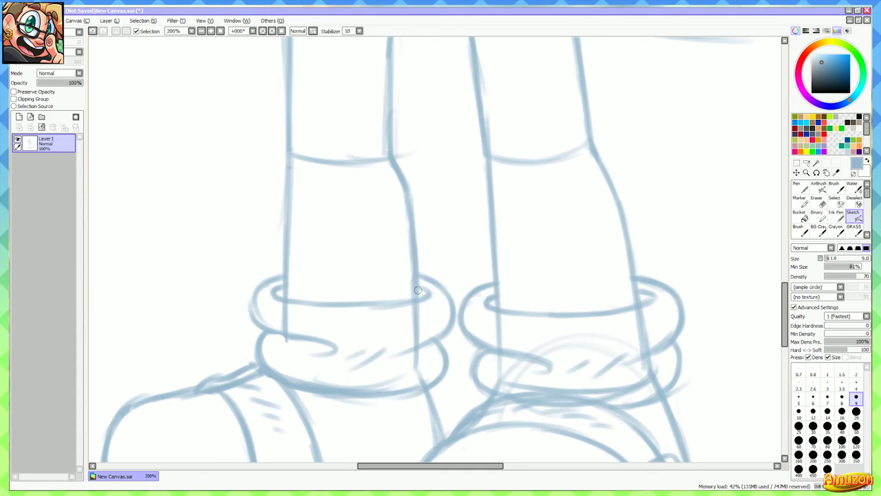
scroll(576, 185, down, 2)
scroll(505, 190, up, 2)
key(e)
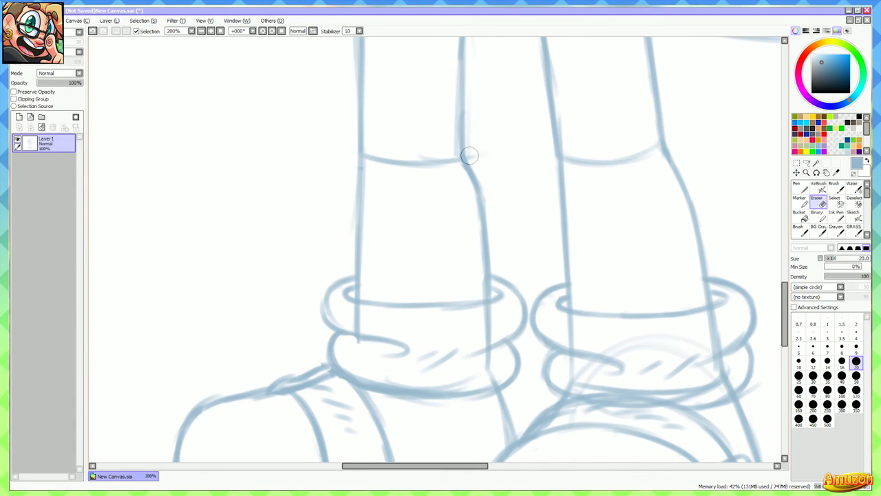
key(e)
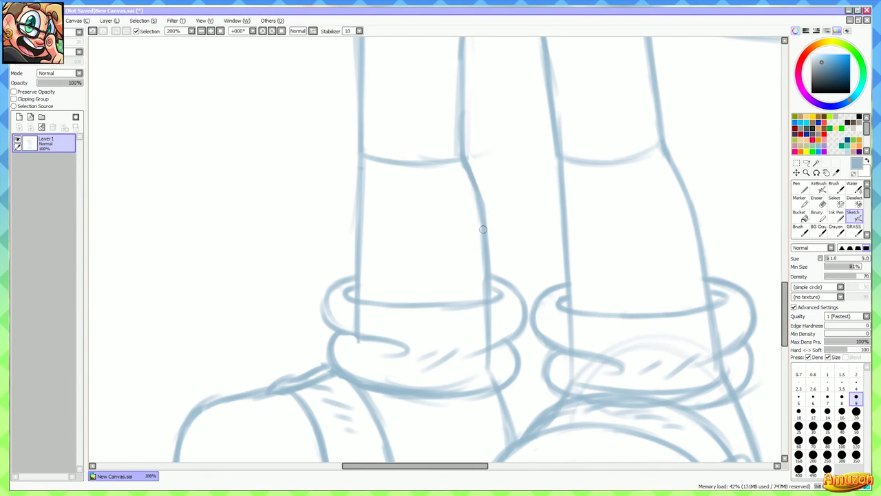
Try a heavier contour over the larger eye, then clear it and erase the eye's upper curve
scroll(483, 229, down, 4)
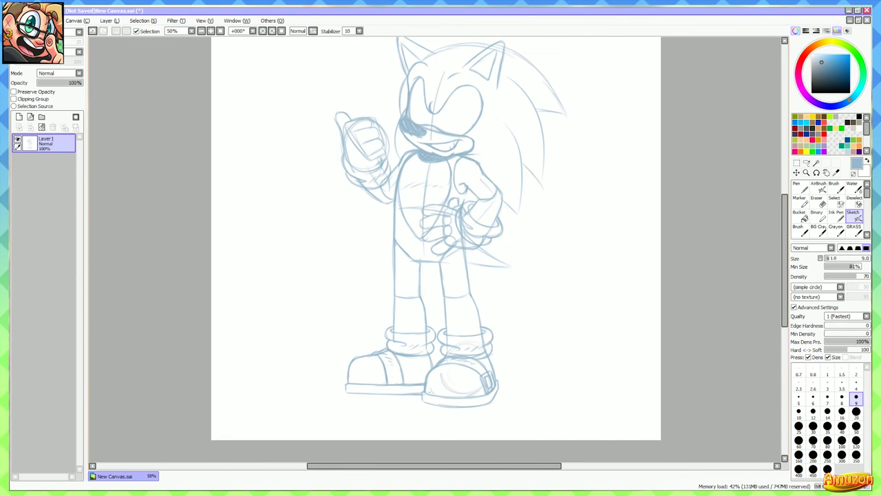
drag(497, 280, 481, 274)
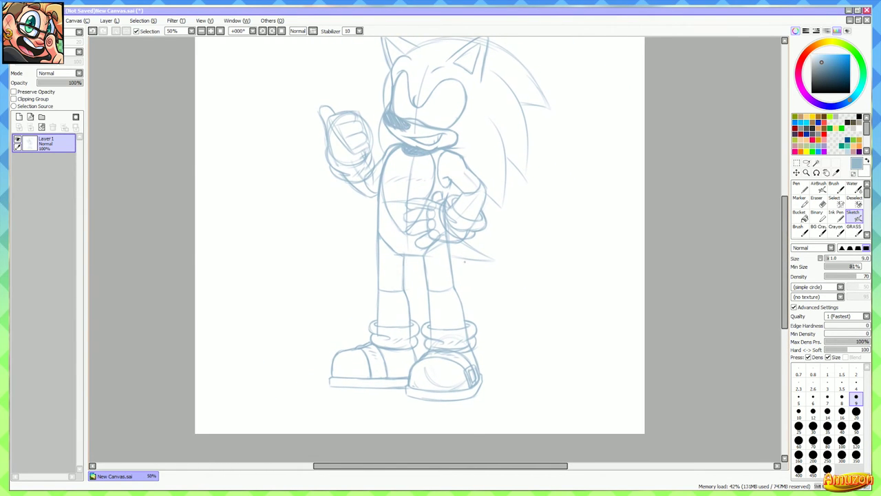
scroll(510, 96, up, 2)
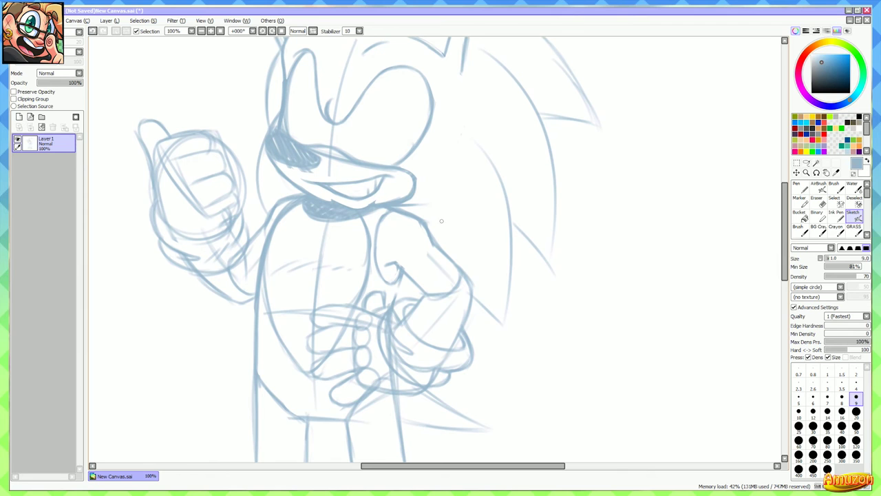
scroll(458, 198, up, 2)
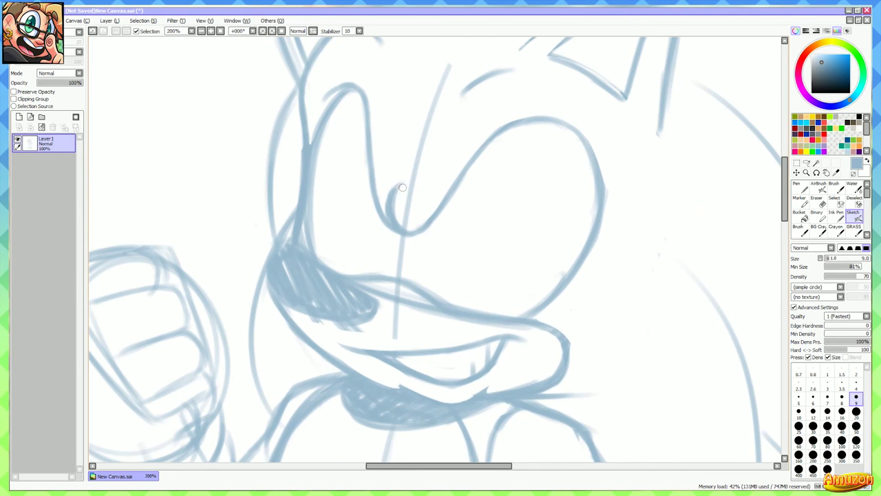
mouse_move(494, 154)
mouse_down()
mouse_move(558, 144)
mouse_move(560, 134)
mouse_move(524, 151)
mouse_move(602, 139)
mouse_move(594, 139)
mouse_move(622, 166)
mouse_up()
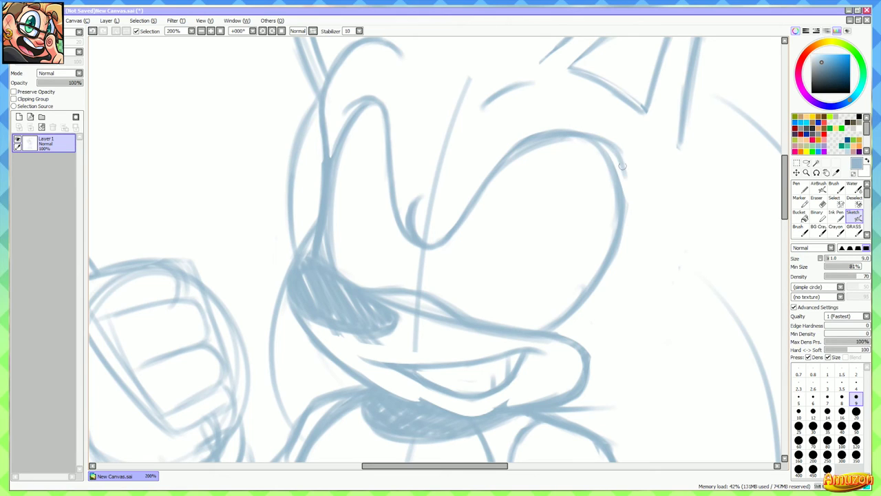
key(e)
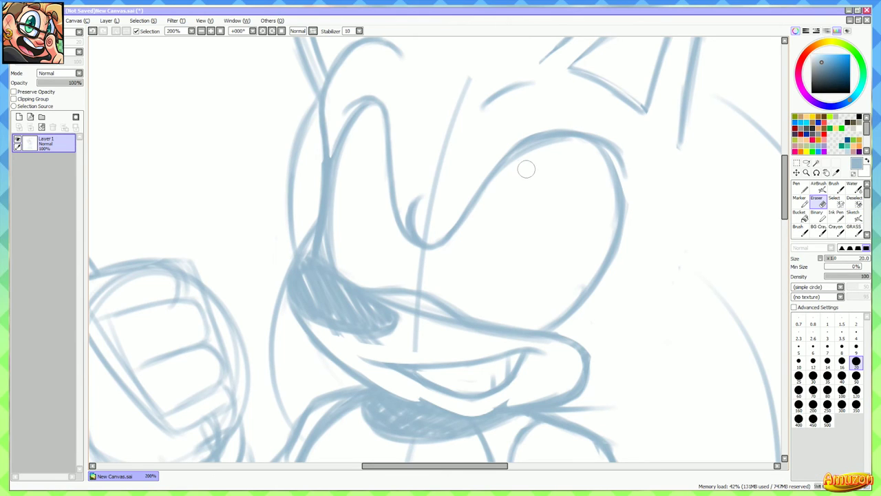
mouse_move(622, 168)
mouse_down()
mouse_move(582, 136)
mouse_move(490, 184)
mouse_up()
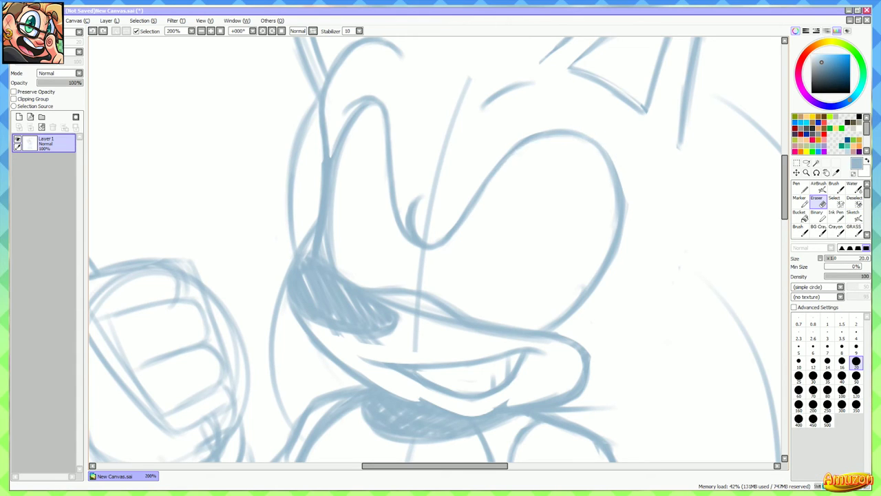
mouse_move(509, 145)
mouse_down()
mouse_move(548, 135)
mouse_move(591, 141)
mouse_move(609, 157)
mouse_up()
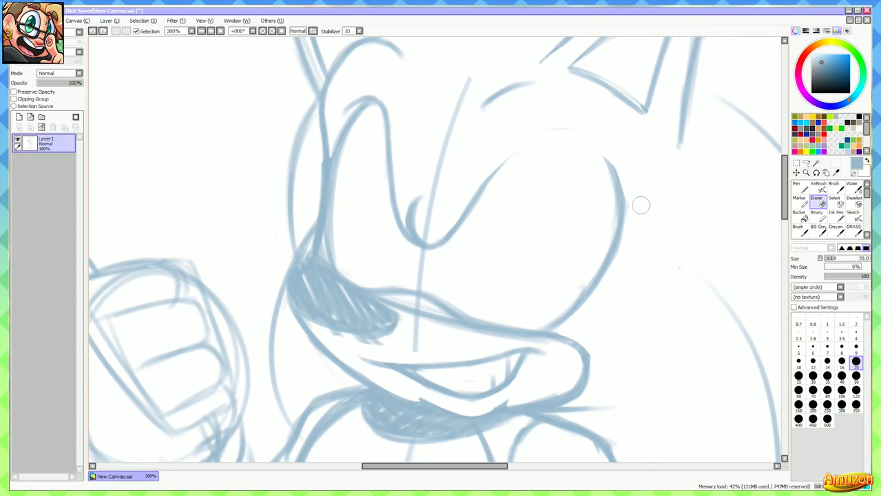
Redraw the larger eye's upper curve slightly lower, extend it past the outer corner and strengthen the eye's outer side
key(e)
drag(470, 201, 521, 149)
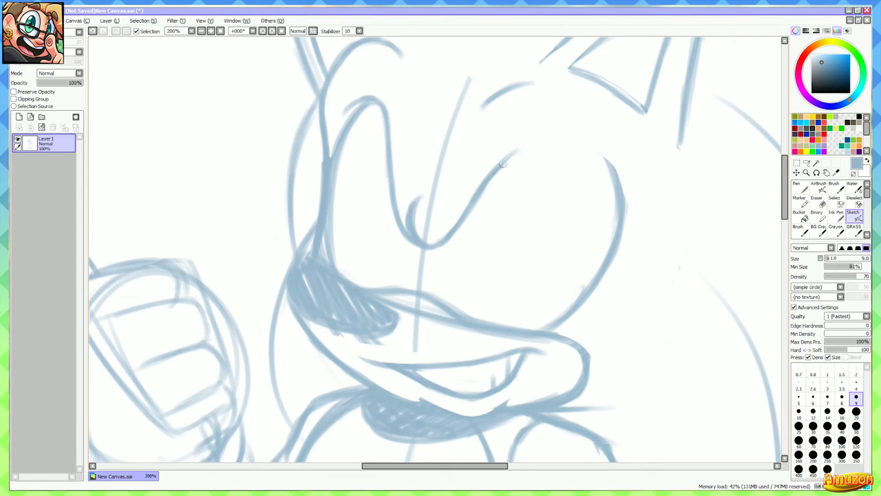
mouse_move(496, 177)
mouse_down()
mouse_move(580, 144)
mouse_move(625, 181)
mouse_up()
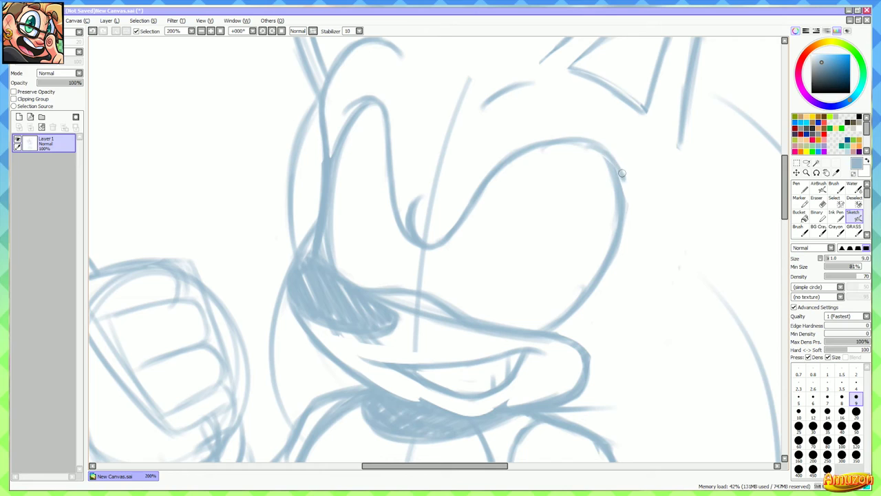
drag(545, 141, 624, 176)
drag(597, 146, 616, 241)
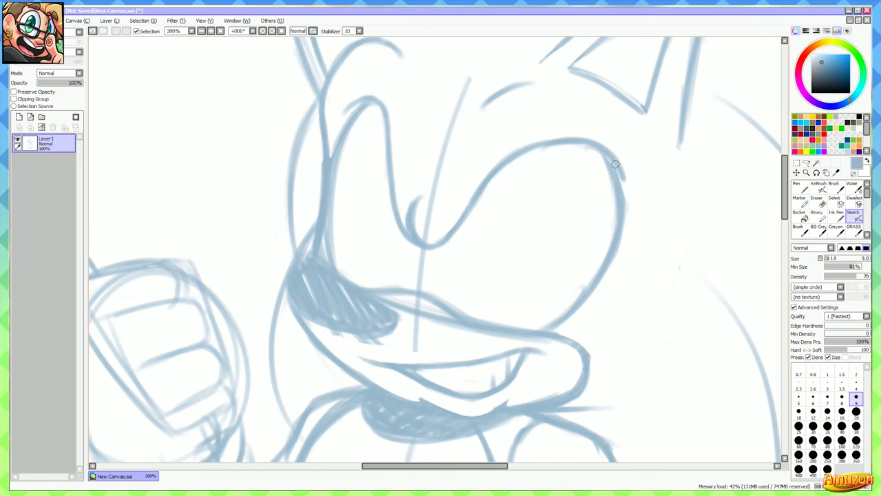
drag(615, 164, 632, 189)
drag(622, 221, 567, 316)
drag(570, 207, 524, 261)
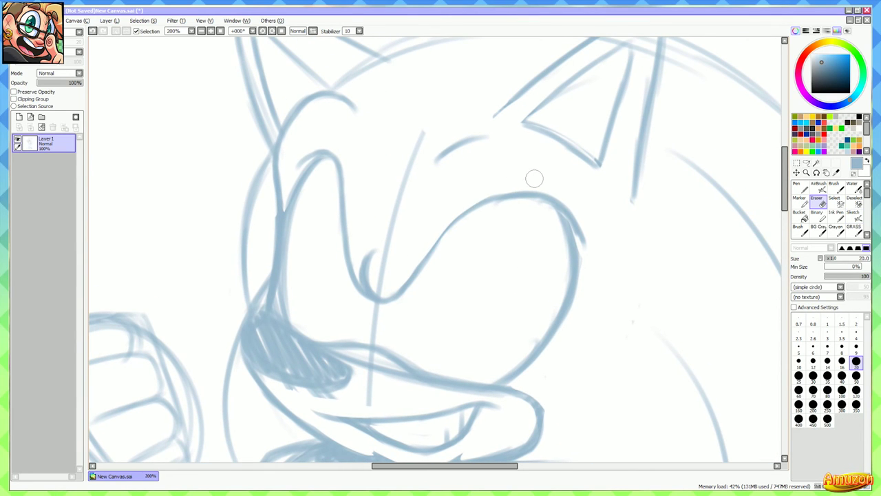
Strengthen the larger eye's inner slope where it rises from the nose bridge toward the upper curve
drag(411, 278, 478, 207)
mouse_move(435, 244)
mouse_down()
mouse_move(492, 203)
mouse_move(483, 209)
mouse_up()
scroll(525, 255, down, 3)
scroll(518, 232, down, 2)
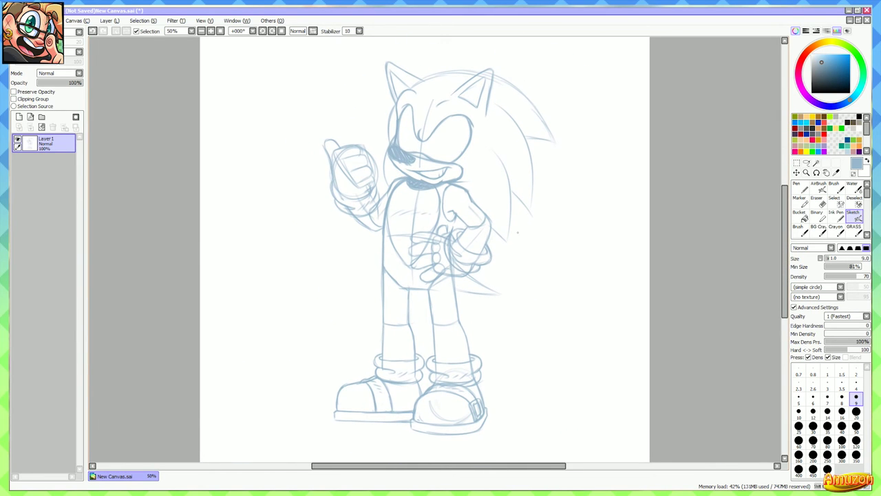
Erase the middle head quill's outer contour and redraw it as a broader curve sweeping down to its tip
scroll(505, 172, up, 2)
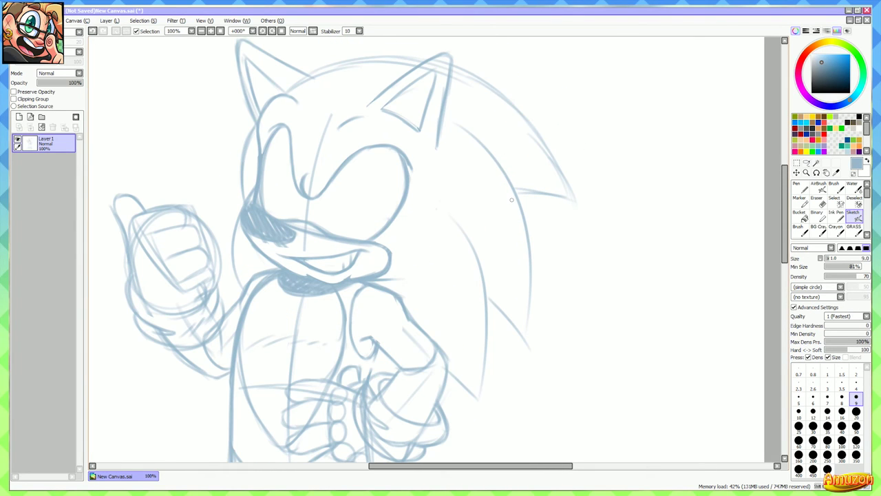
scroll(511, 200, down, 3)
scroll(544, 205, up, 3)
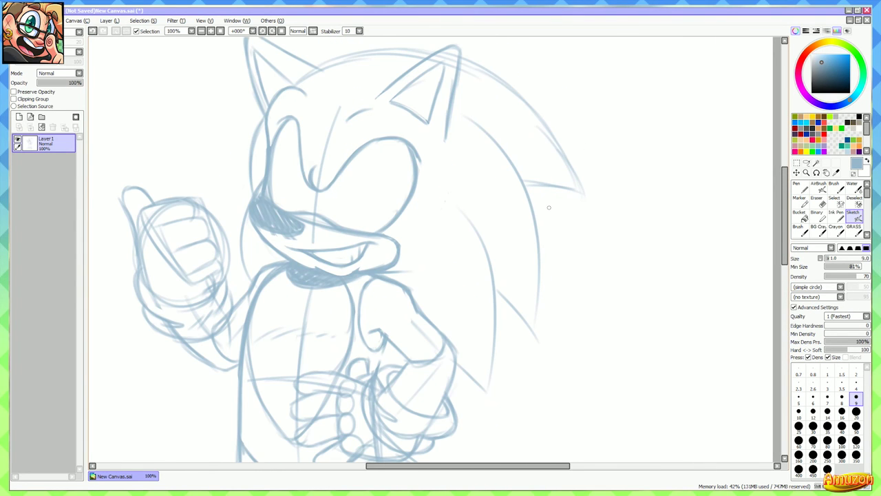
key(e)
mouse_move(460, 112)
mouse_down()
mouse_move(515, 177)
mouse_move(514, 155)
mouse_up()
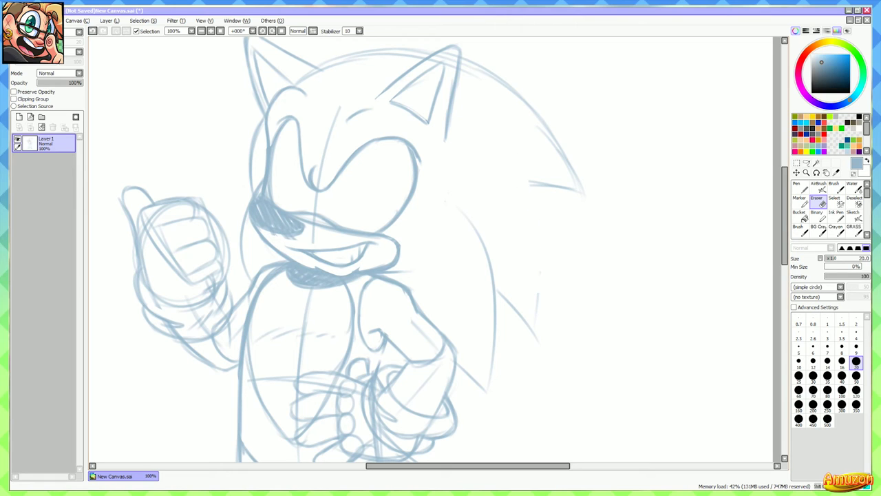
key(e)
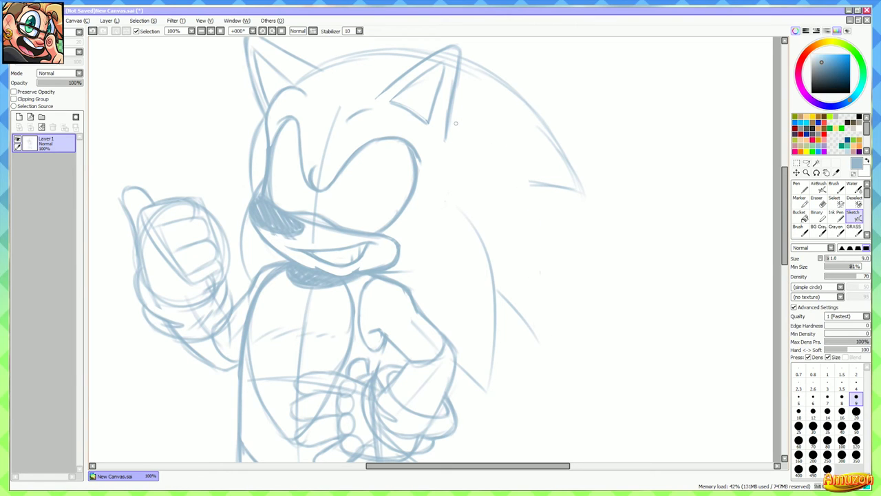
mouse_move(455, 123)
mouse_down()
mouse_move(492, 147)
mouse_move(544, 310)
mouse_move(537, 334)
mouse_up()
Clean up the quill overlaps and redraw the undersides of the upper and middle quills to meet the neighbouring contours
key(e)
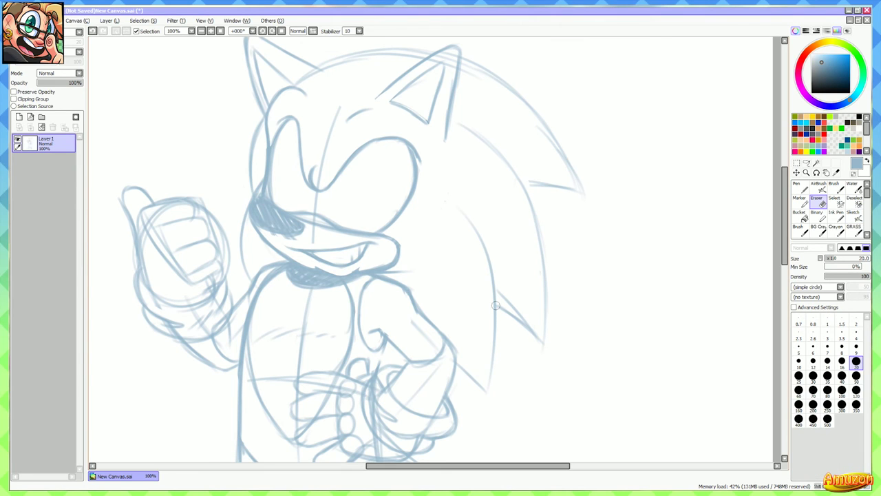
scroll(545, 192, up, 1)
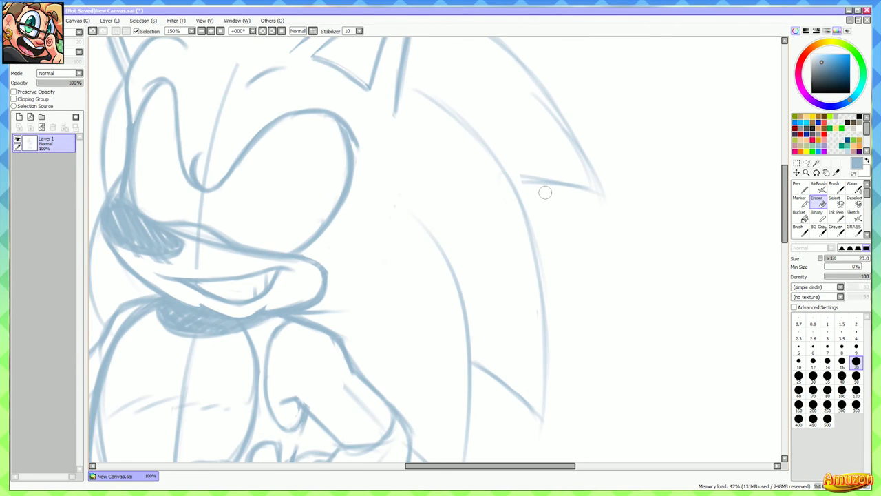
key(n)
drag(508, 176, 581, 188)
drag(506, 329, 493, 297)
scroll(493, 298, down, 3)
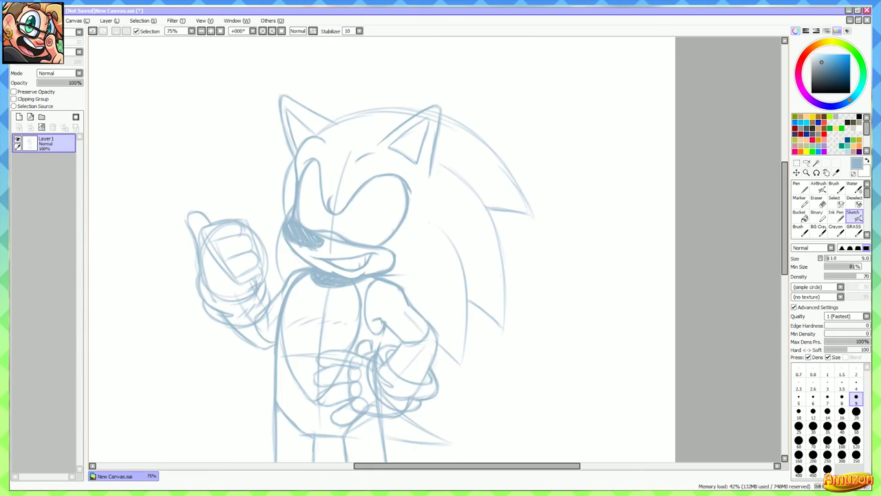
Draw a narrow oval pupil in the smaller eye against its inner edge
scroll(391, 219, up, 5)
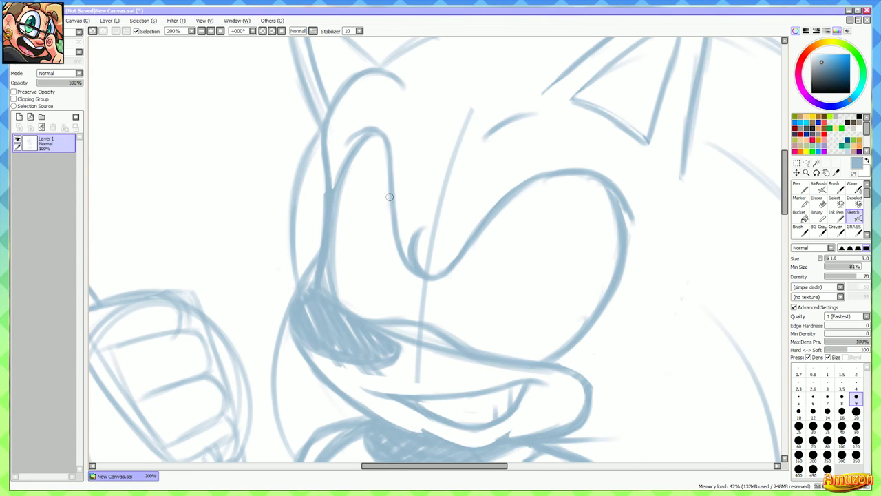
mouse_move(385, 189)
mouse_down()
mouse_move(372, 265)
mouse_move(390, 292)
mouse_move(406, 262)
mouse_move(371, 283)
mouse_move(387, 199)
mouse_up()
mouse_move(550, 265)
mouse_down()
mouse_move(513, 233)
mouse_move(496, 306)
mouse_move(533, 207)
mouse_move(485, 275)
mouse_move(519, 303)
mouse_up()
drag(532, 234, 511, 228)
key(ctrl+z)
mouse_move(507, 196)
mouse_down()
mouse_move(530, 195)
mouse_move(471, 262)
mouse_move(503, 292)
mouse_move(491, 286)
mouse_up()
key(ctrl+z)
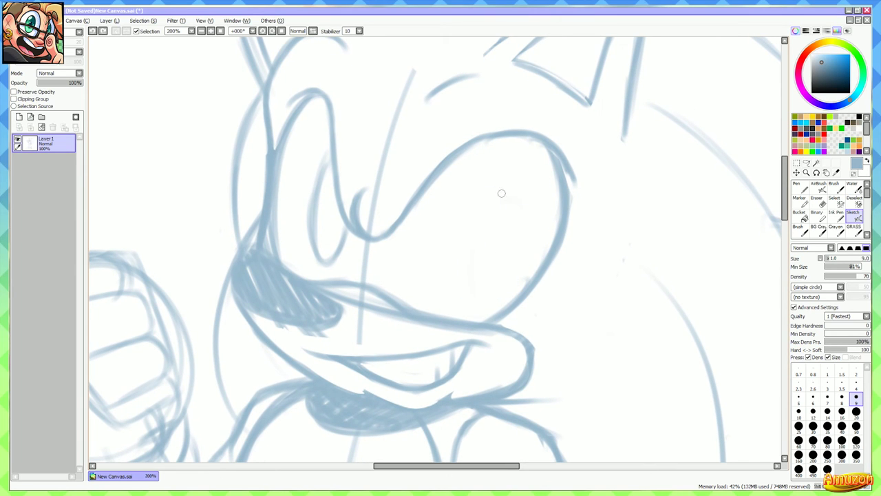
mouse_move(508, 197)
mouse_down()
mouse_move(466, 256)
mouse_move(502, 288)
mouse_move(481, 283)
mouse_up()
key(ctrl+z)
Rotate the canvas to -11° and draw an upright oval pupil inside the larger eye
click(272, 31)
double_click(262, 31)
drag(482, 220, 470, 224)
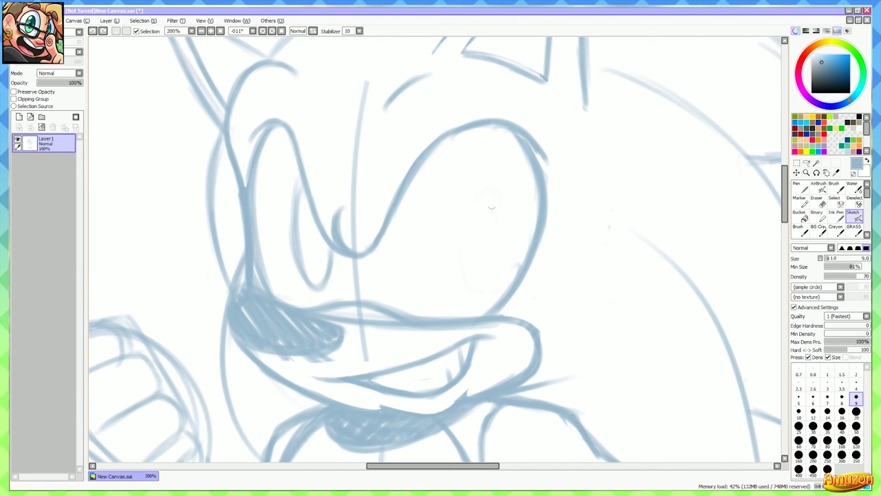
mouse_move(478, 191)
mouse_down()
mouse_move(463, 207)
mouse_move(481, 189)
mouse_move(469, 280)
mouse_move(491, 250)
mouse_move(477, 174)
mouse_move(446, 229)
mouse_move(472, 211)
mouse_up()
key(ctrl+z)
drag(148, 184, 264, 196)
drag(221, 169, 256, 219)
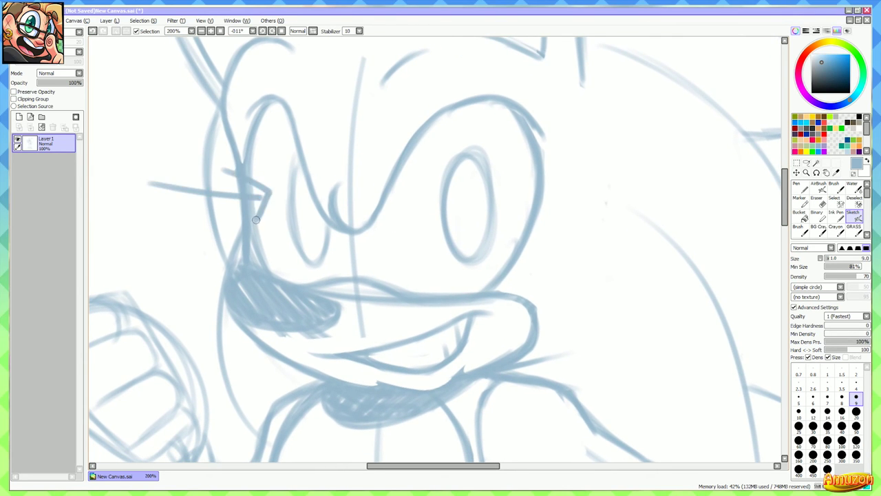
key(ctrl+z)
key(ctrl+z)
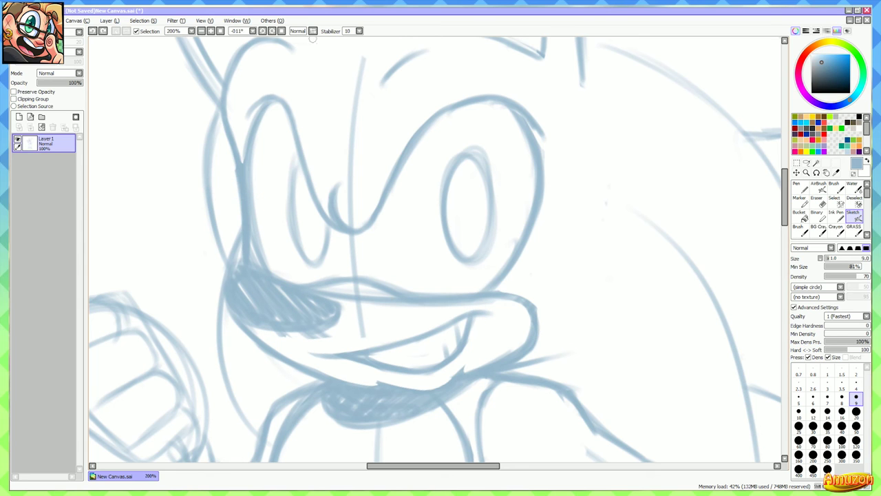
Reset the canvas rotation and erase the lower inner part of the larger eye's pupil
key(Home)
scroll(515, 252, down, 3)
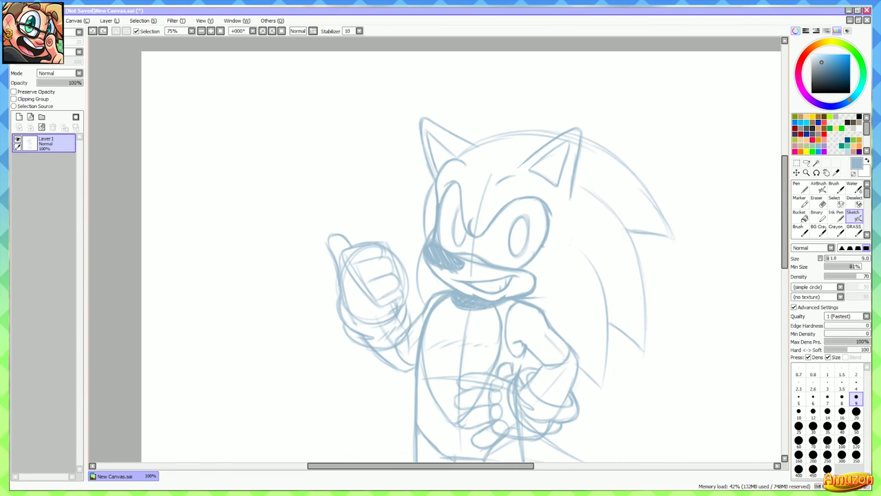
mouse_move(515, 252)
mouse_down()
mouse_move(499, 229)
mouse_move(562, 254)
mouse_up()
scroll(463, 217, up, 2)
scroll(463, 217, up, 1)
key(e)
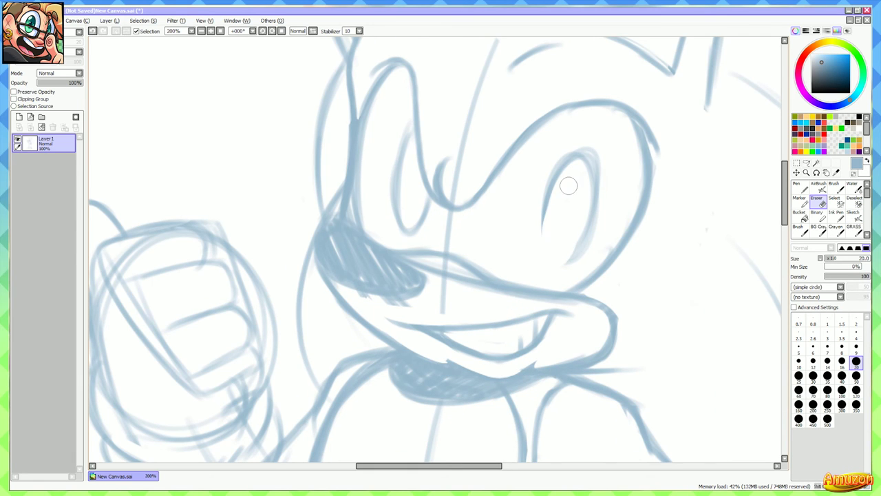
scroll(569, 183, up, 1)
Redraw the larger eye's pupil as a taller oval slanted along the eye and reinforce its outline
key(n)
mouse_move(541, 185)
mouse_down()
mouse_move(531, 230)
mouse_move(555, 298)
mouse_up()
mouse_move(521, 247)
mouse_down()
mouse_move(554, 304)
mouse_move(580, 289)
mouse_move(596, 260)
mouse_up()
mouse_move(533, 205)
mouse_down()
mouse_move(525, 276)
mouse_move(581, 136)
mouse_up()
mouse_move(584, 285)
mouse_down()
mouse_move(560, 305)
mouse_move(527, 290)
mouse_up()
scroll(628, 279, down, 1)
drag(640, 264, 540, 268)
mouse_move(536, 111)
mouse_down()
mouse_move(423, 315)
mouse_move(431, 177)
mouse_up()
key(ctrl+z)
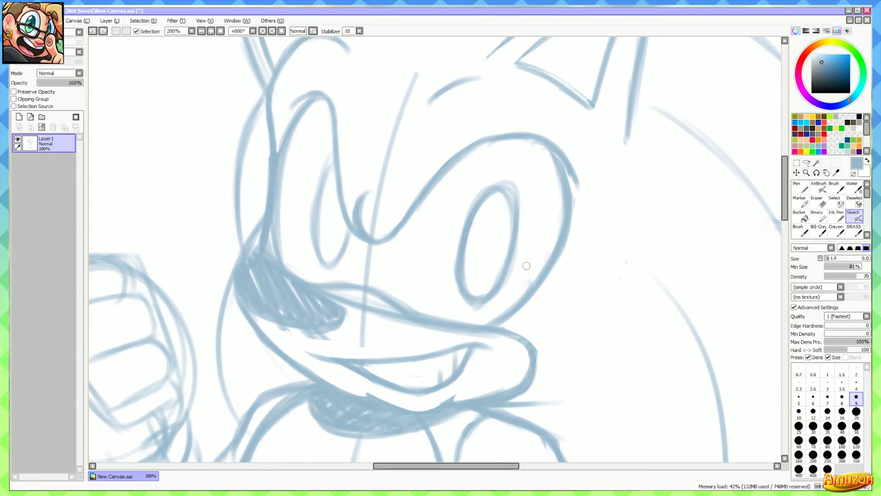
Redraw the pointed spike behind the hip with firmer upper and lower edges running from the leg to its tip
scroll(557, 269, down, 4)
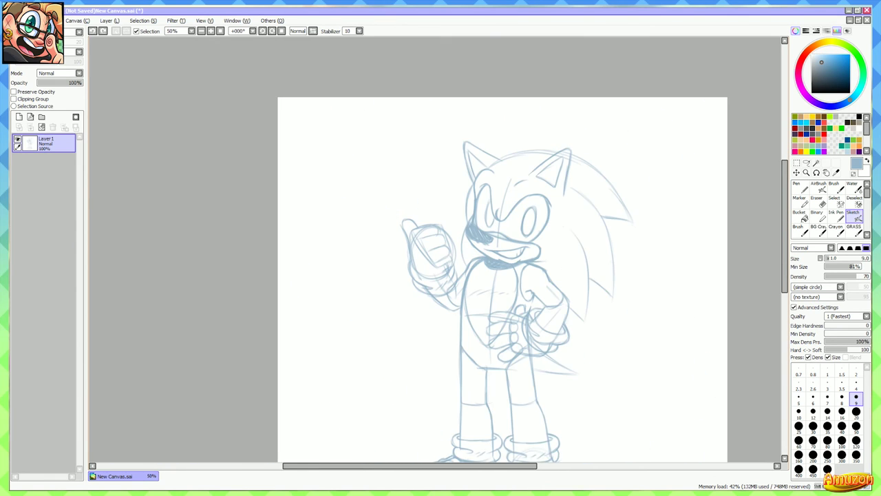
drag(561, 370, 493, 275)
scroll(493, 275, up, 4)
key(e)
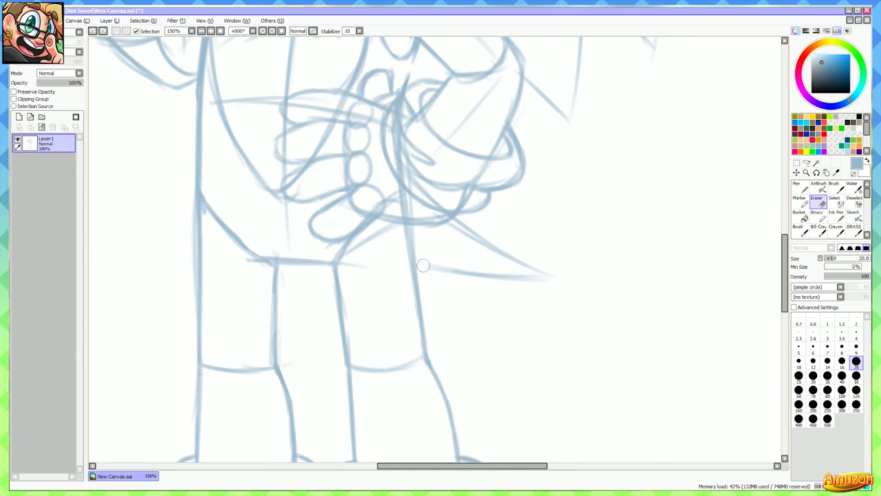
key(b)
mouse_move(417, 259)
mouse_down()
mouse_move(551, 275)
mouse_move(418, 203)
mouse_move(538, 272)
mouse_up()
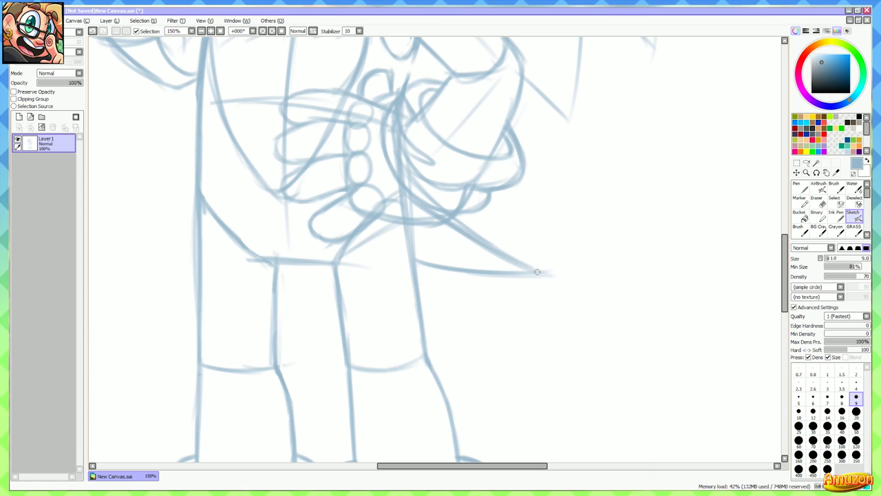
mouse_move(410, 265)
mouse_down()
mouse_move(466, 270)
mouse_move(493, 318)
mouse_move(484, 277)
mouse_move(453, 285)
mouse_up()
scroll(545, 277, down, 2)
scroll(495, 279, down, 1)
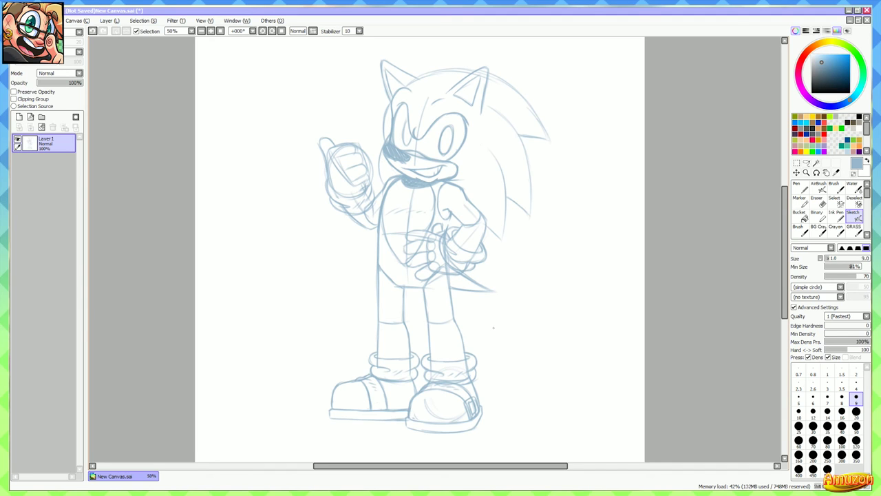
Sign the sketch beside the near leg with a slanted, dated signature, a heart above it and underline strokes
scroll(493, 328, down, 3)
ctrl+scroll(493, 328, up, 3)
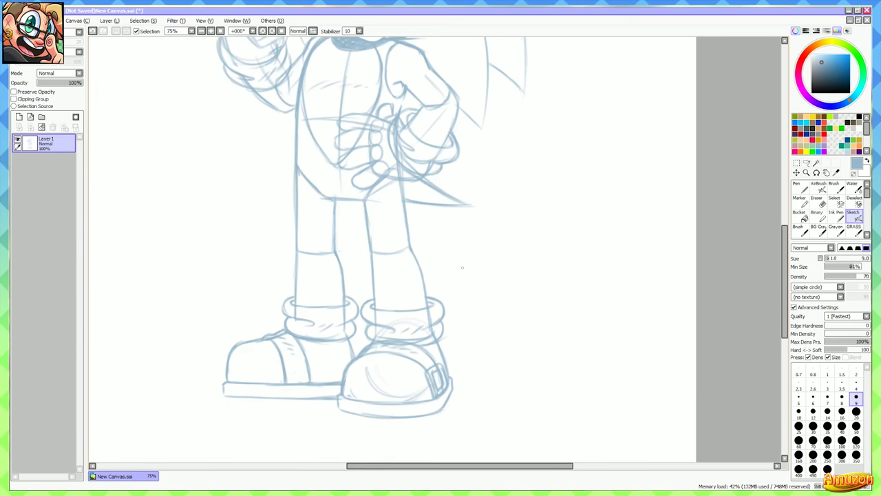
mouse_move(415, 217)
mouse_down()
mouse_move(470, 318)
mouse_move(500, 288)
mouse_up()
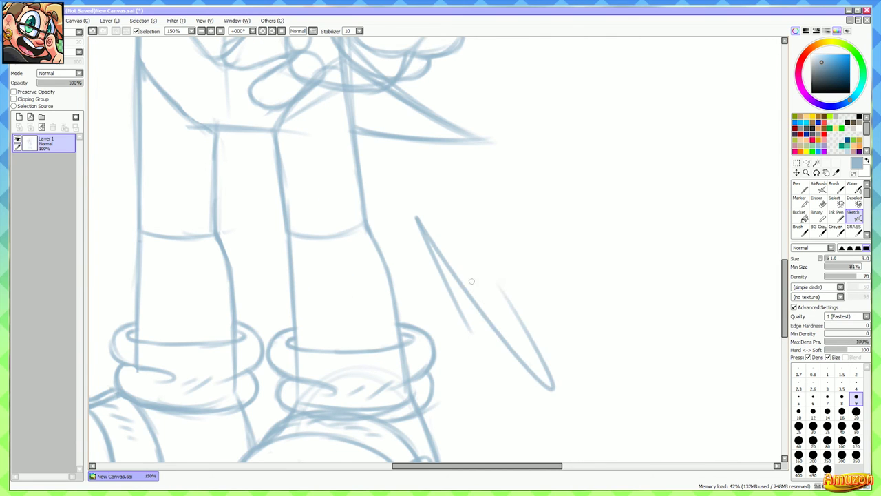
mouse_move(440, 299)
mouse_down()
mouse_move(463, 266)
mouse_move(480, 291)
mouse_up()
drag(480, 259, 521, 213)
mouse_move(494, 210)
mouse_down()
mouse_move(484, 192)
mouse_move(495, 213)
mouse_up()
drag(486, 288, 503, 310)
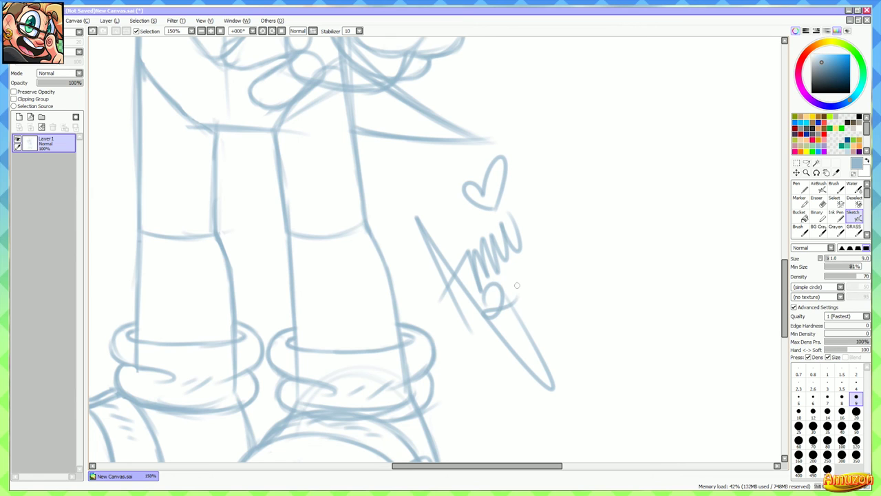
mouse_move(516, 275)
mouse_down()
mouse_move(530, 289)
mouse_move(545, 285)
mouse_up()
mouse_move(505, 324)
mouse_down()
mouse_move(591, 265)
mouse_move(575, 298)
mouse_up()
drag(543, 337, 571, 315)
scroll(585, 278, down, 2)
scroll(585, 268, down, 2)
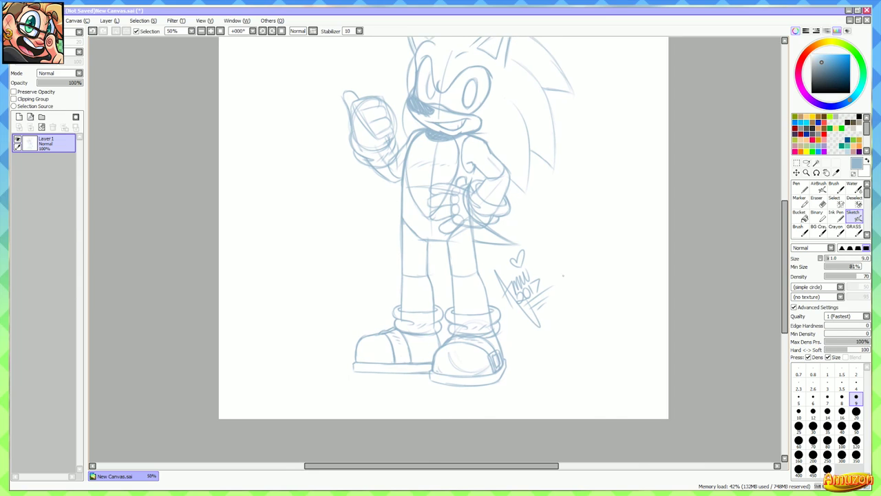
Undo the signature, its heart, the date and the underline strokes
key(ctrl+z)
key(ctrl+z)
key(ctrl+z)
key(ctrl+z)
key(ctrl+z)
key(ctrl+z)
key(ctrl+z)
key(ctrl+z)
key(ctrl+z)
key(ctrl+z)
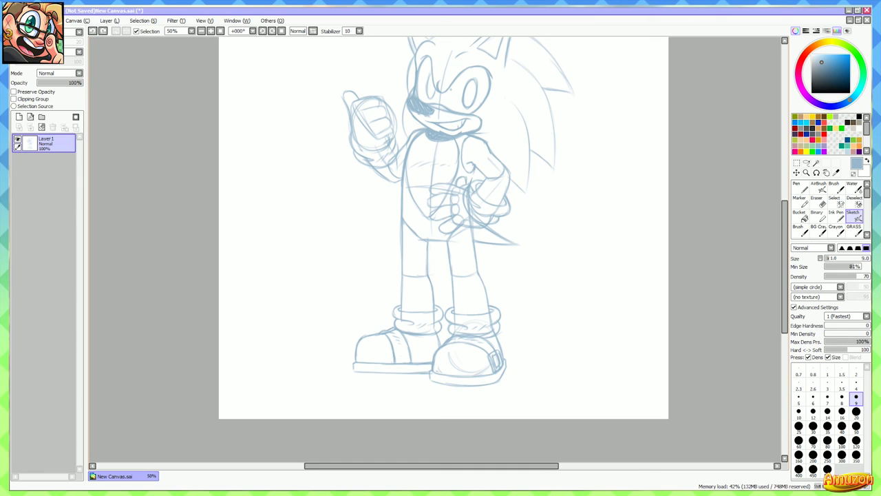
mouse_move(451, 89)
mouse_down()
mouse_move(420, 149)
mouse_move(434, 150)
mouse_up()
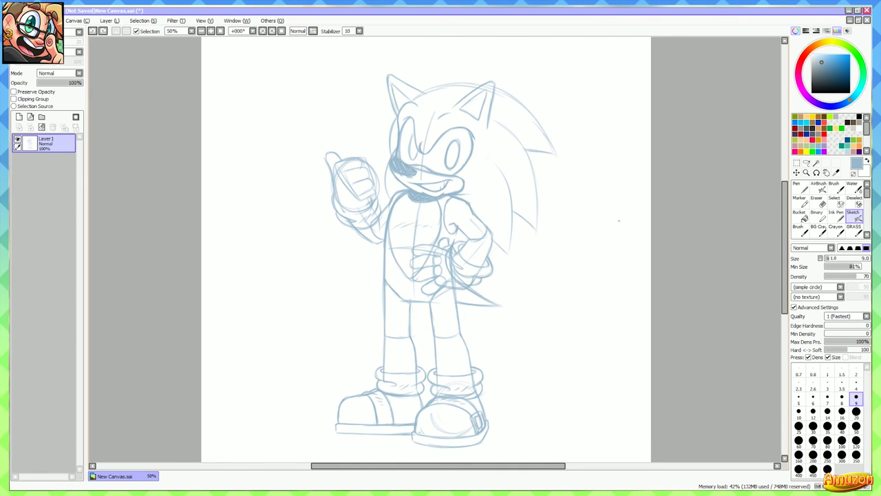